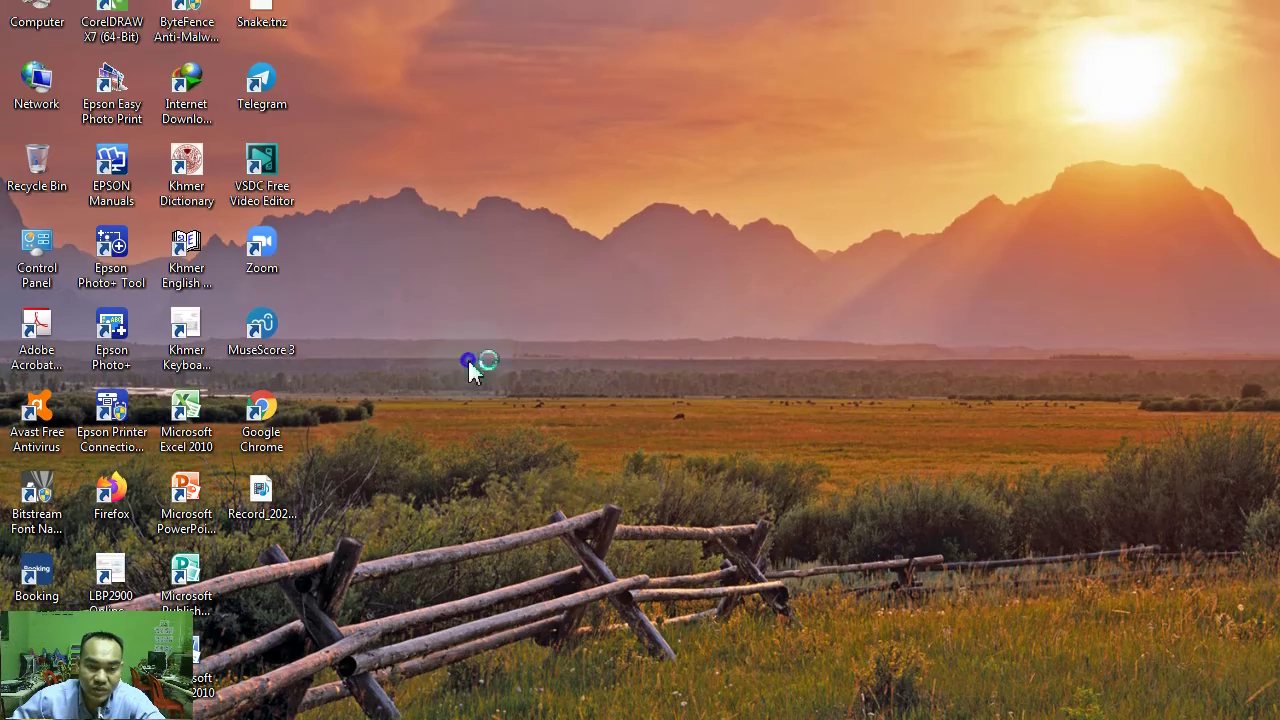
Refresh the desktop and launch PowerPoint 2010 to open 'SmartArt PowerPoint 1'
right_click(470, 370)
left_click(512, 432)
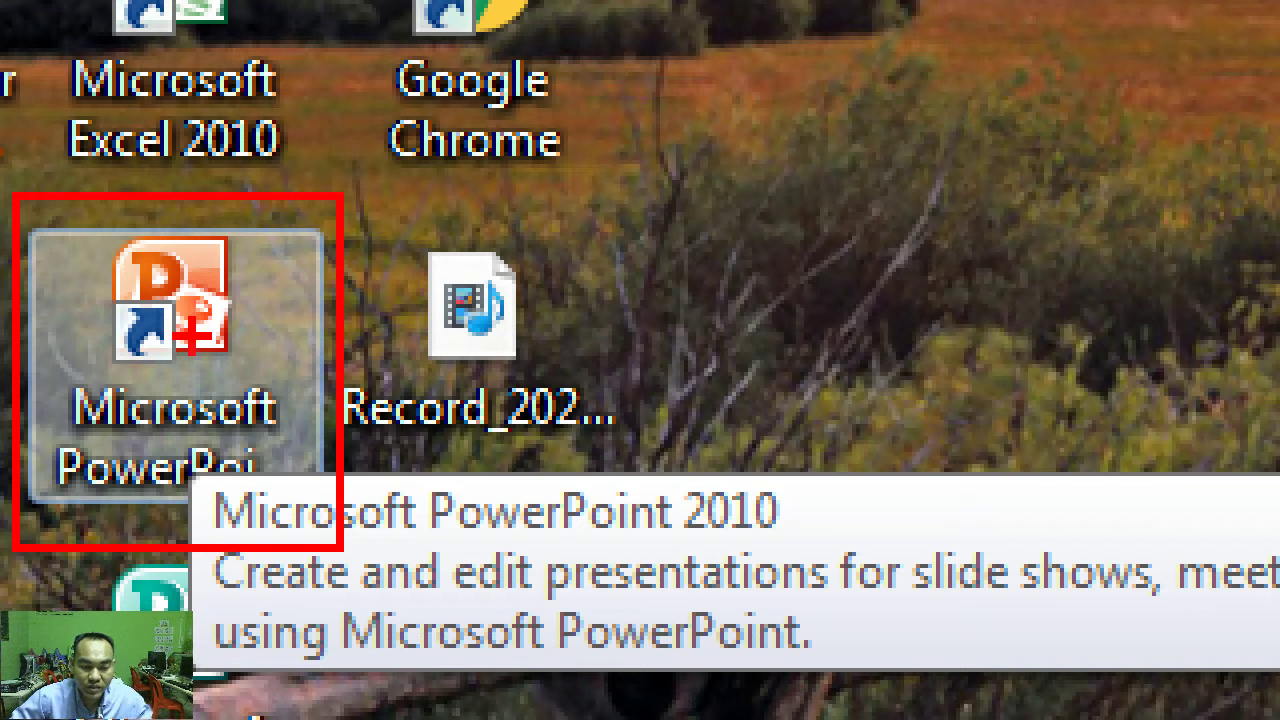
left_click_drag(190, 380, 340, 245)
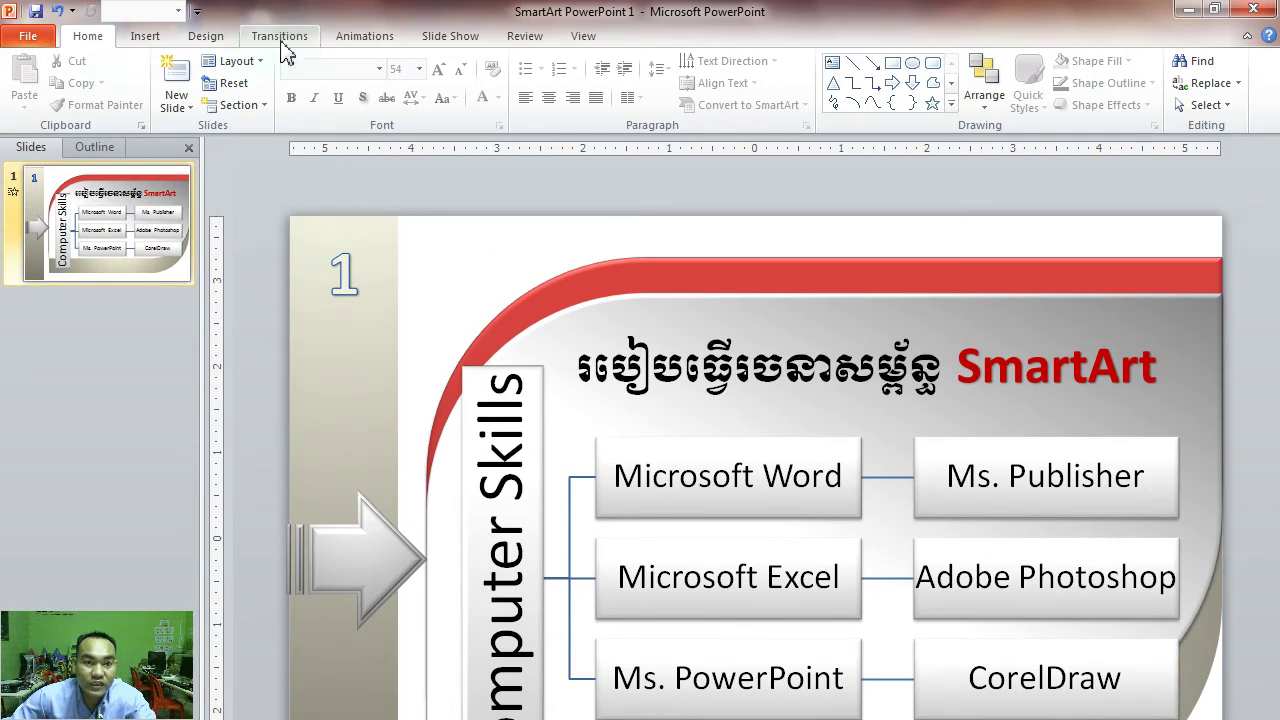
left_click(445, 35)
left_click(53, 100)
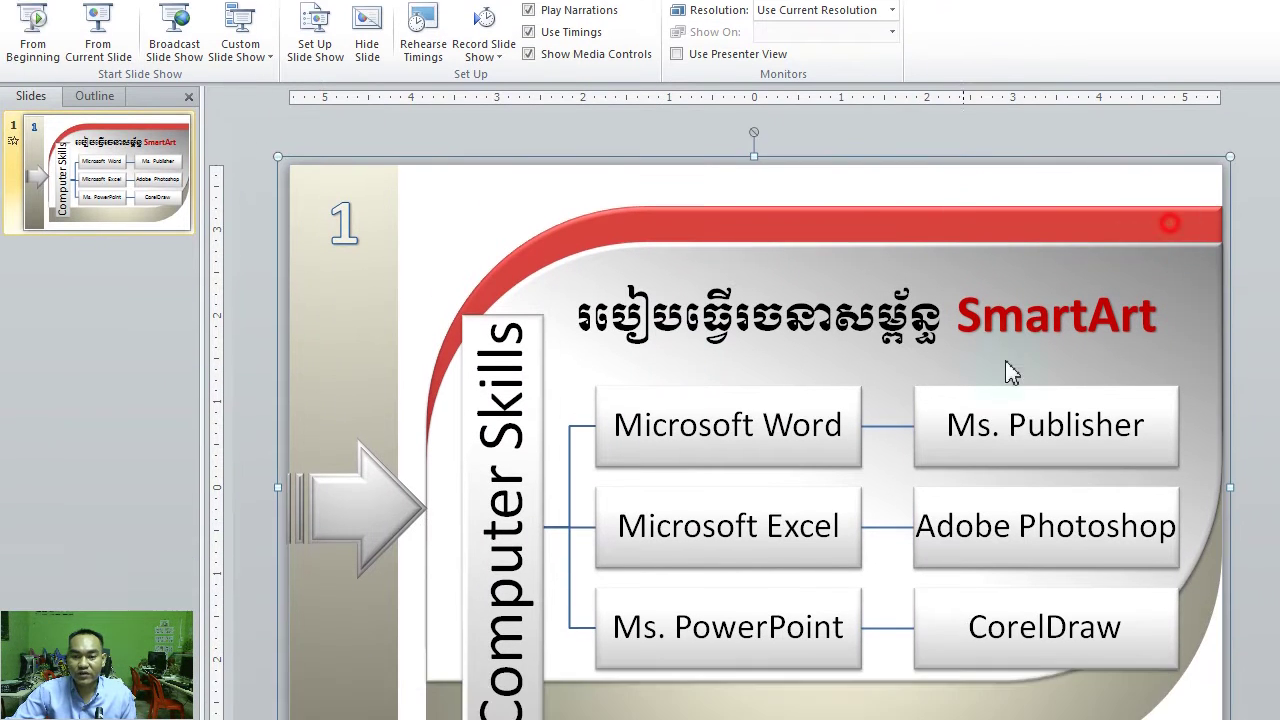
left_click(937, 406)
left_click(400, 287)
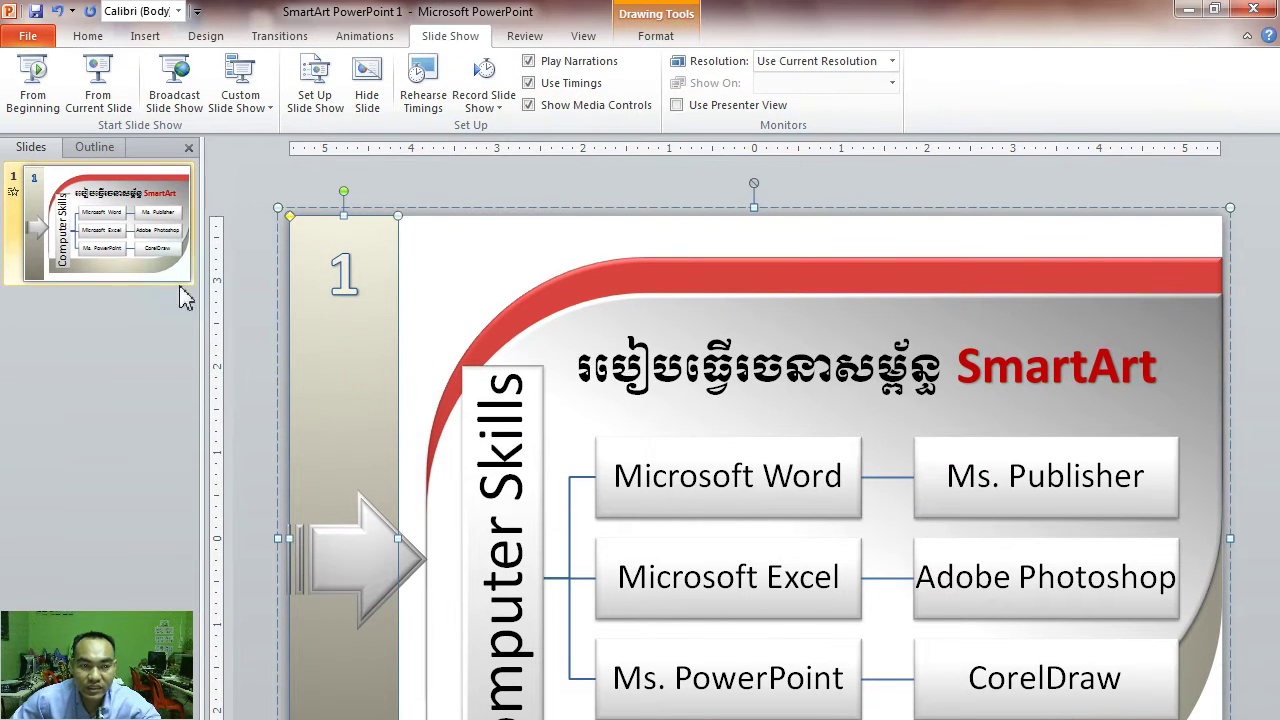
left_click(133, 252)
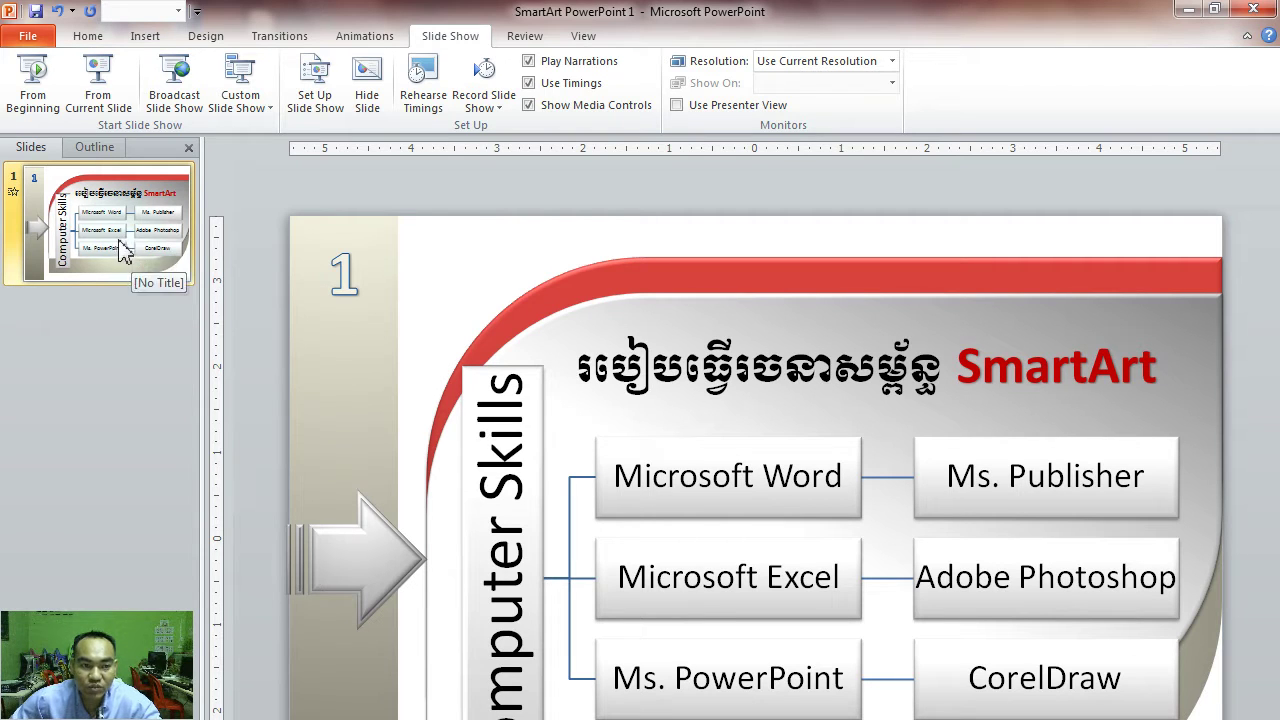
right_click(117, 240)
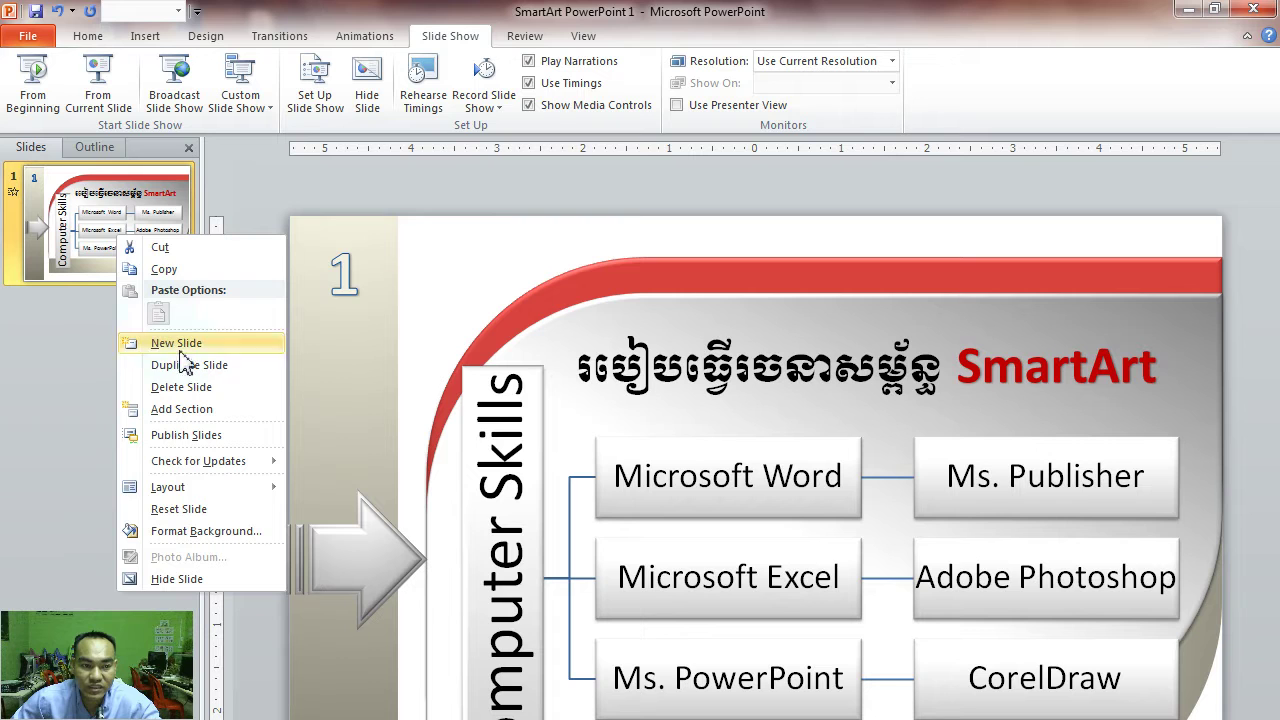
right_click(100, 214)
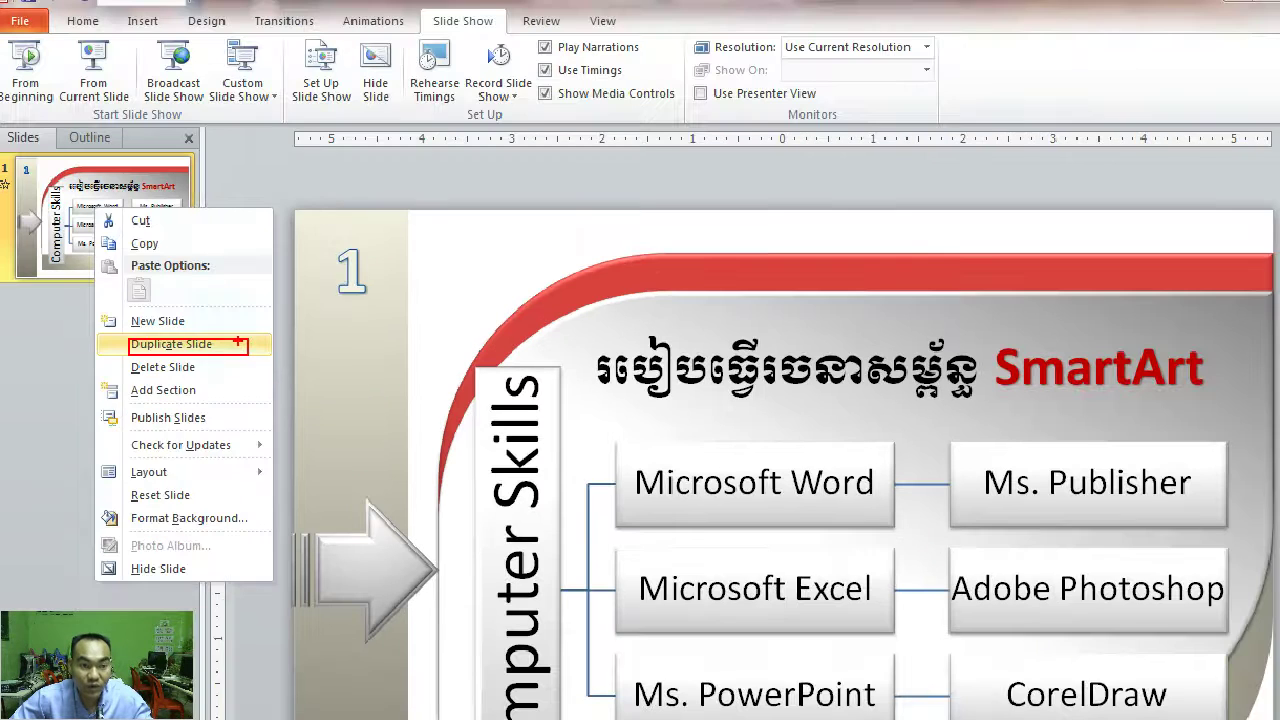
left_click(100, 230)
right_click(98, 229)
left_click(170, 358)
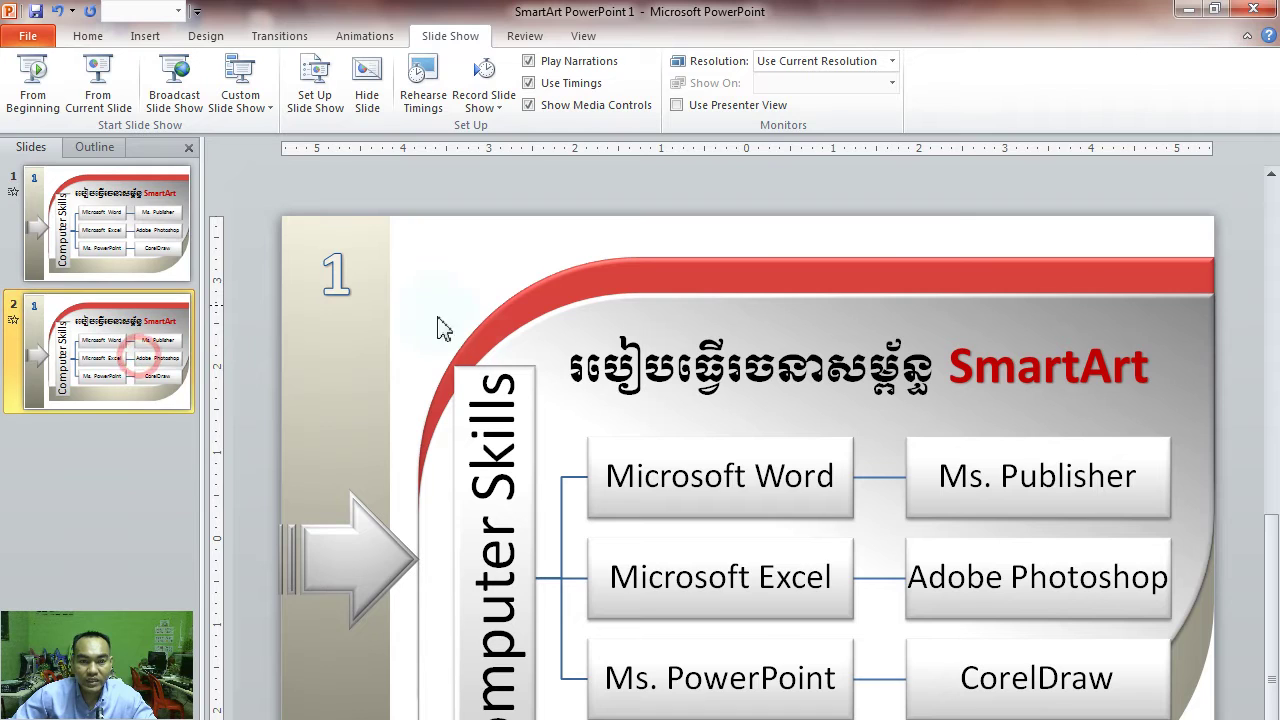
Duplicate slide 1 and delete the SmartArt and number placeholder content from slide 2
left_click(143, 250)
left_click(110, 350)
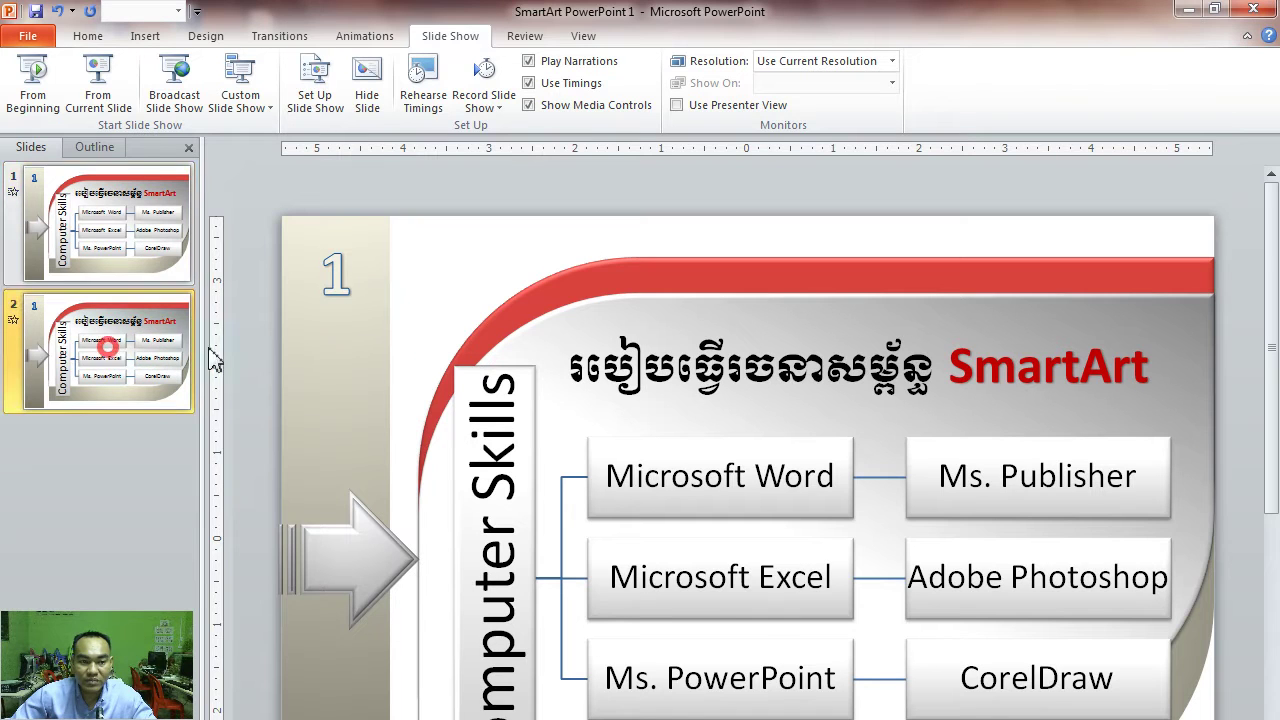
left_click(388, 310)
key("Delete")
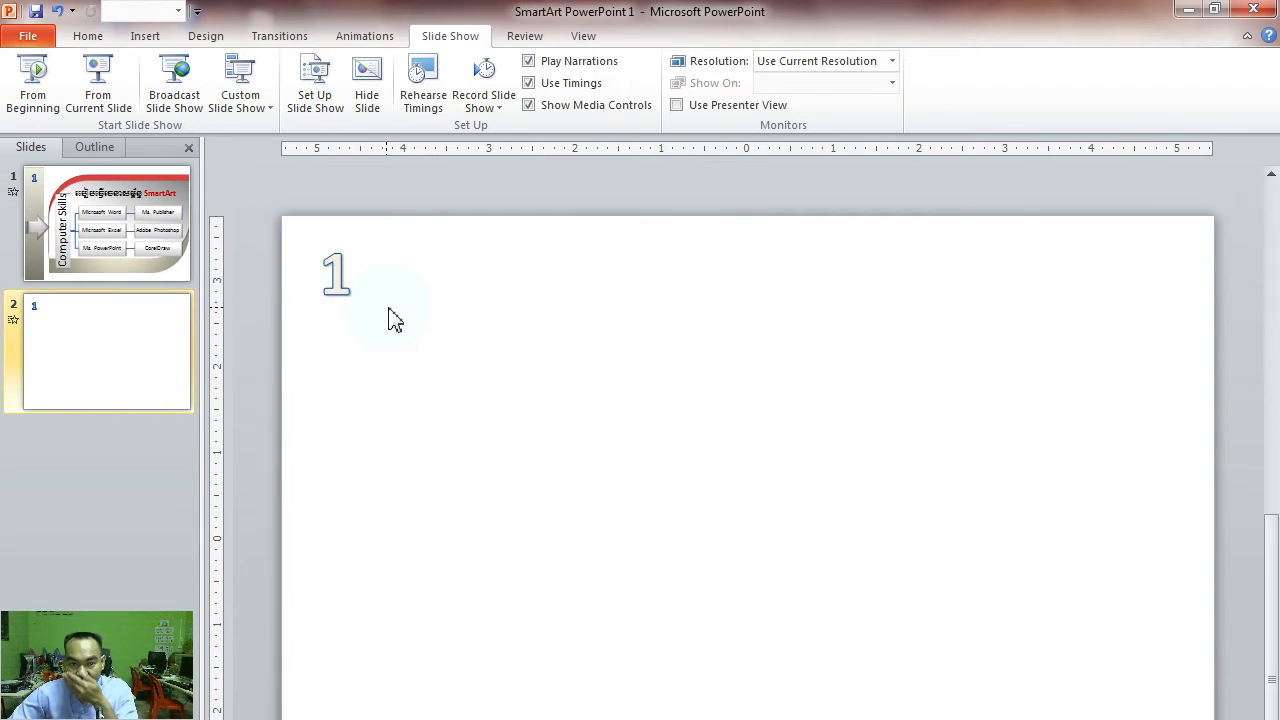
left_click(336, 270)
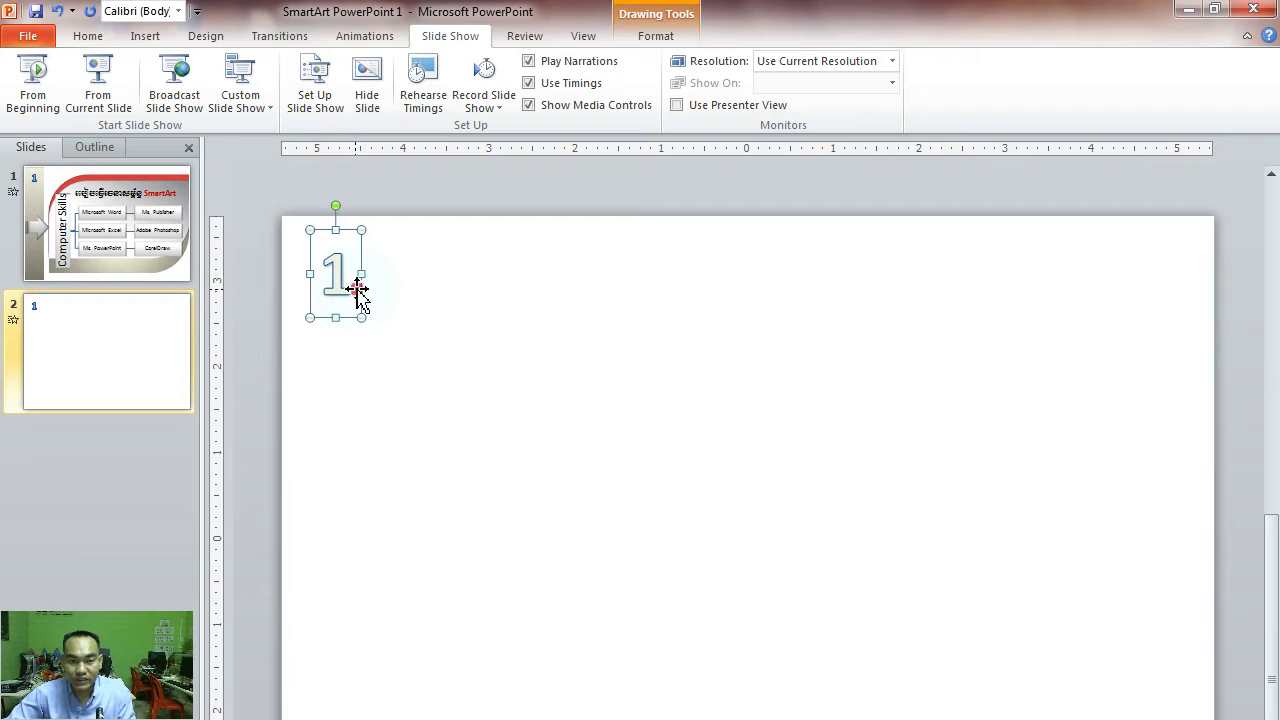
double_click(340, 285)
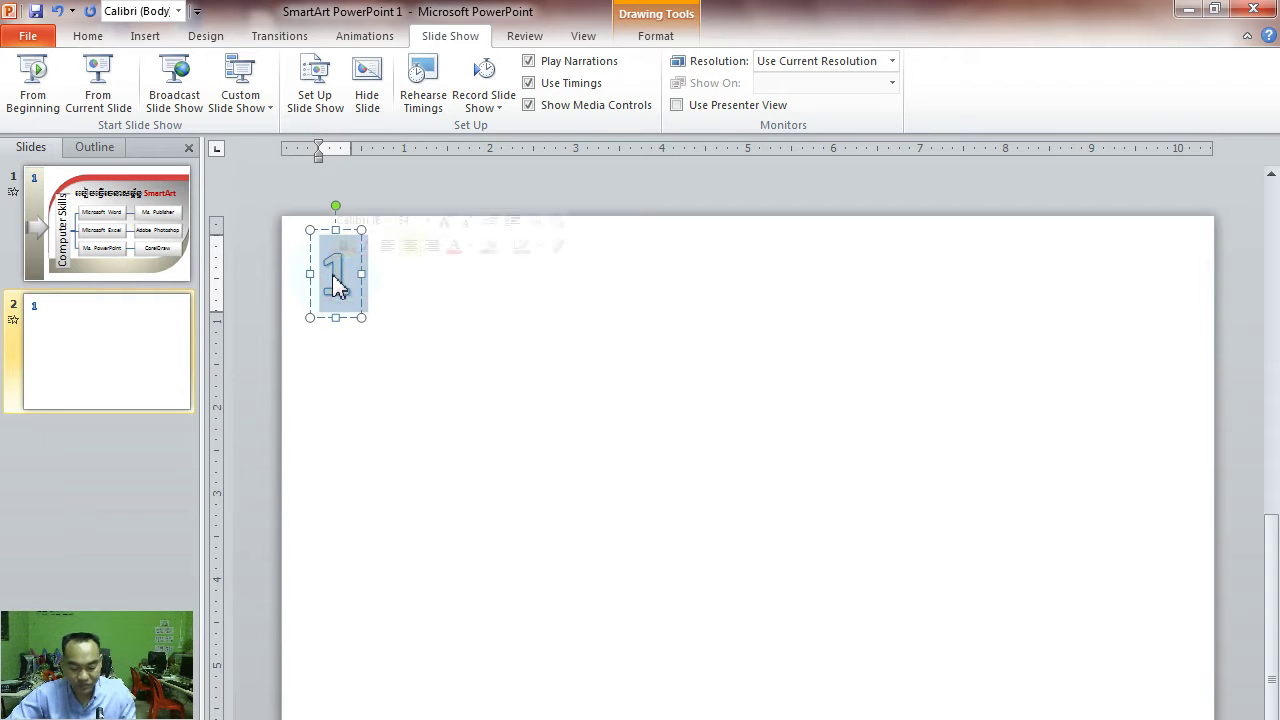
left_click(358, 306)
Compare the blank slide 2 with slide 1's red banner and SmartArt layout
left_click(358, 308)
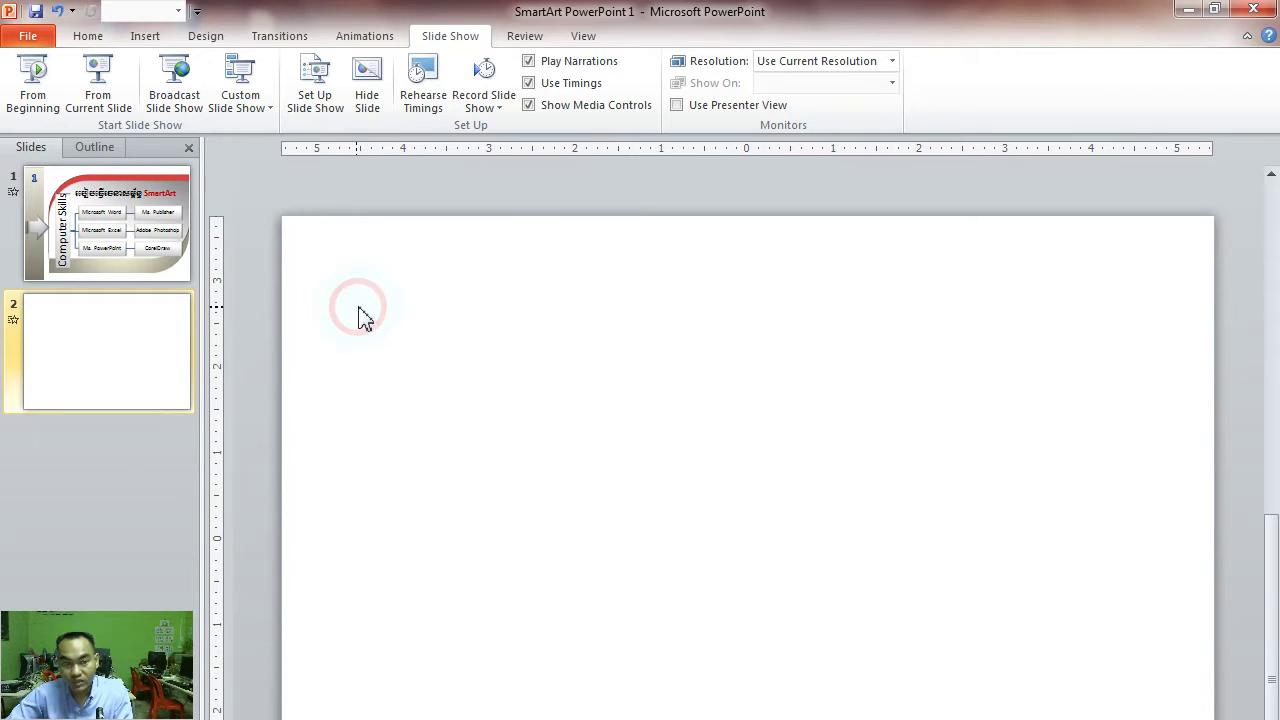
left_click(157, 229)
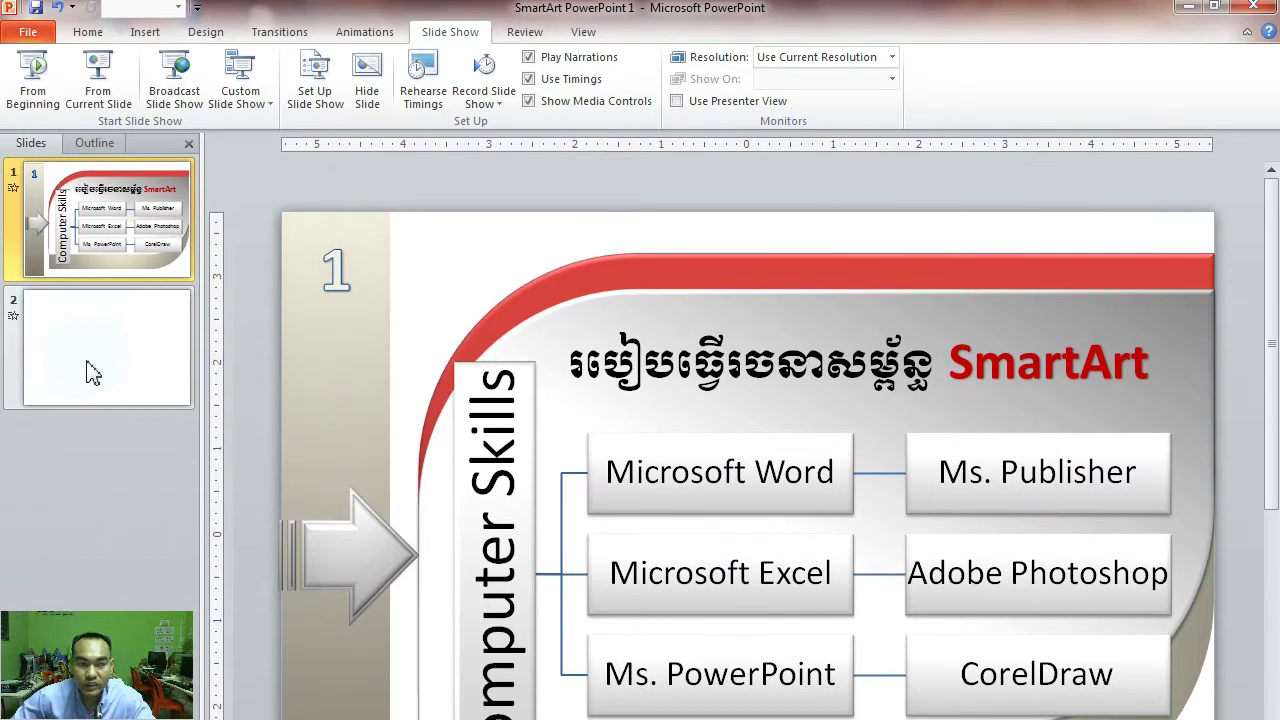
left_click(120, 360)
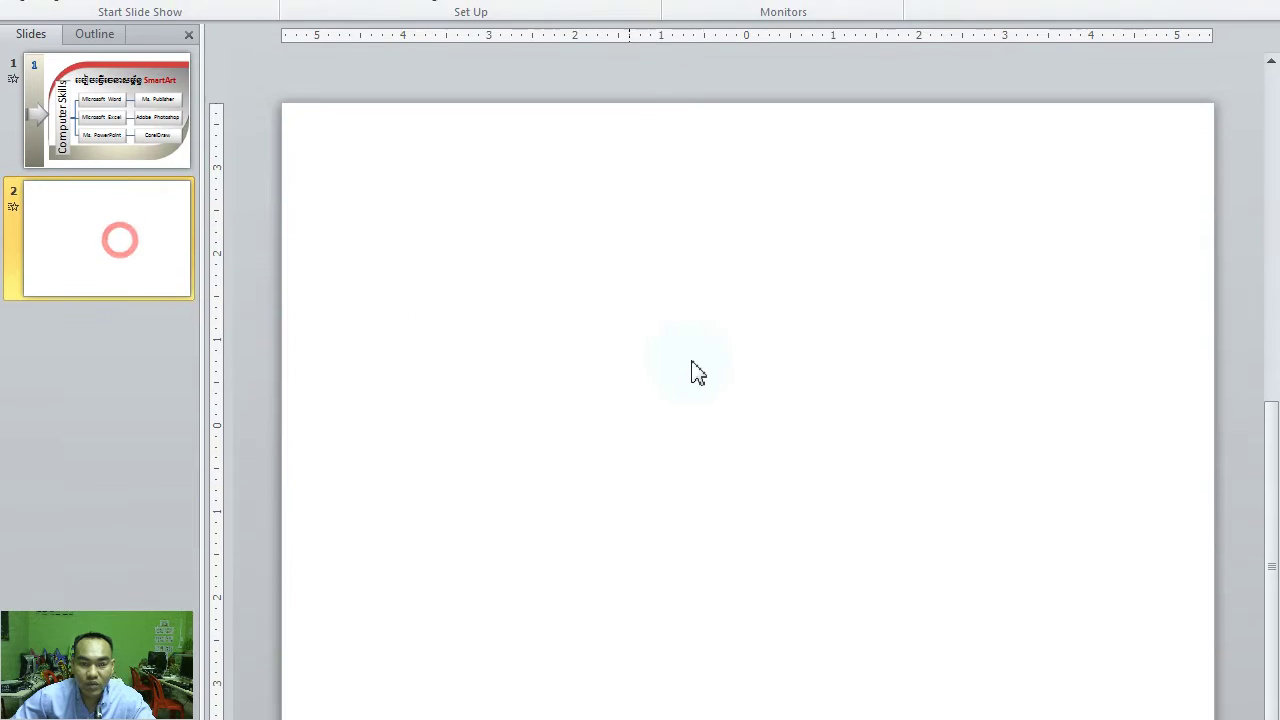
left_click(122, 232)
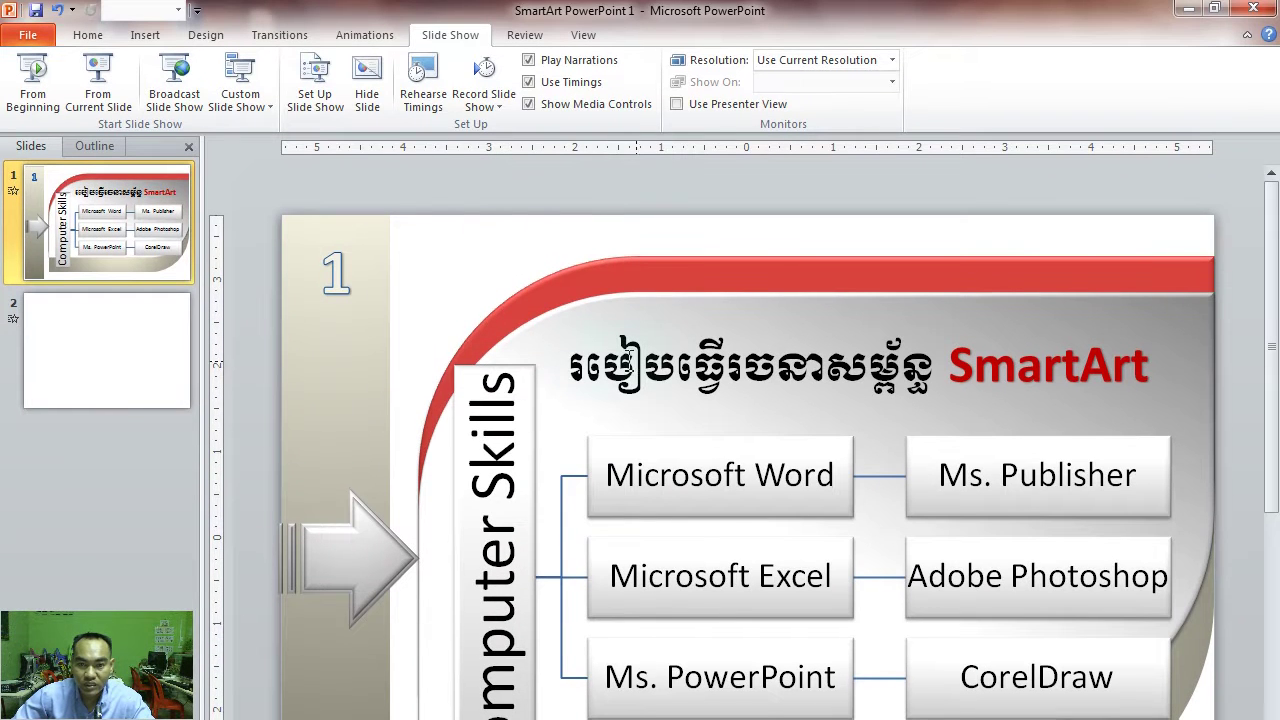
left_click(640, 280)
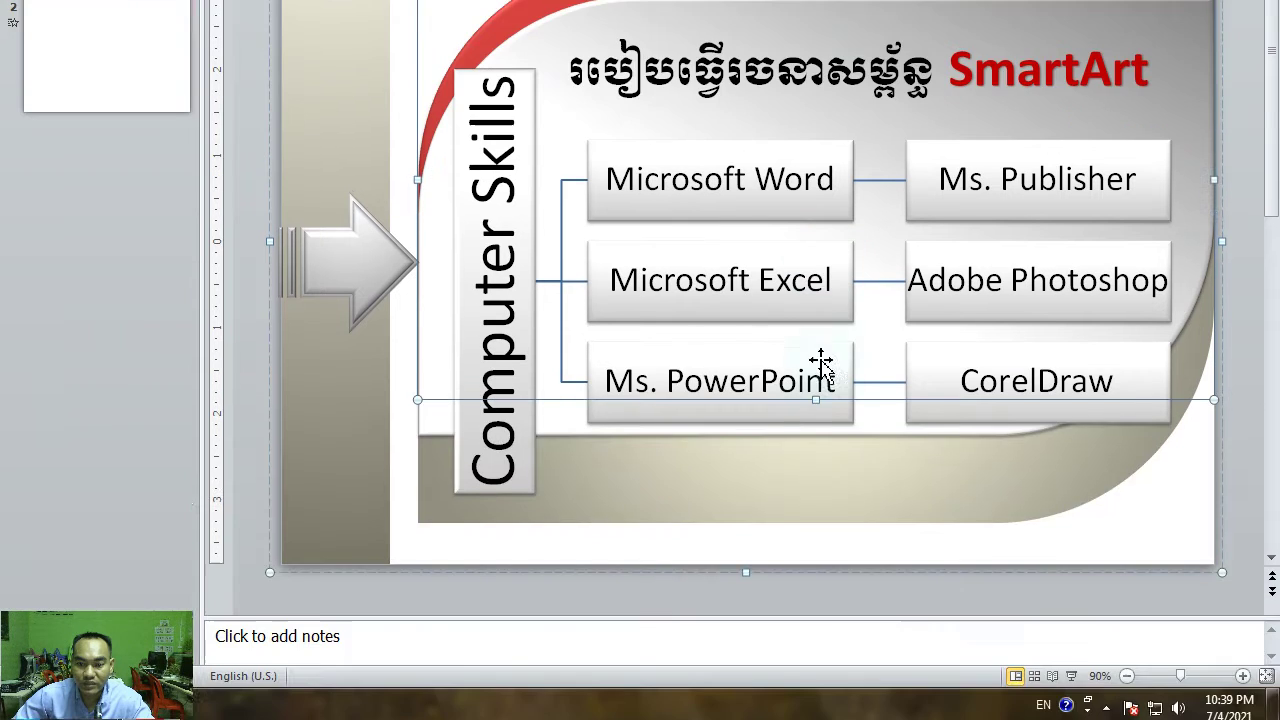
left_click(882, 716)
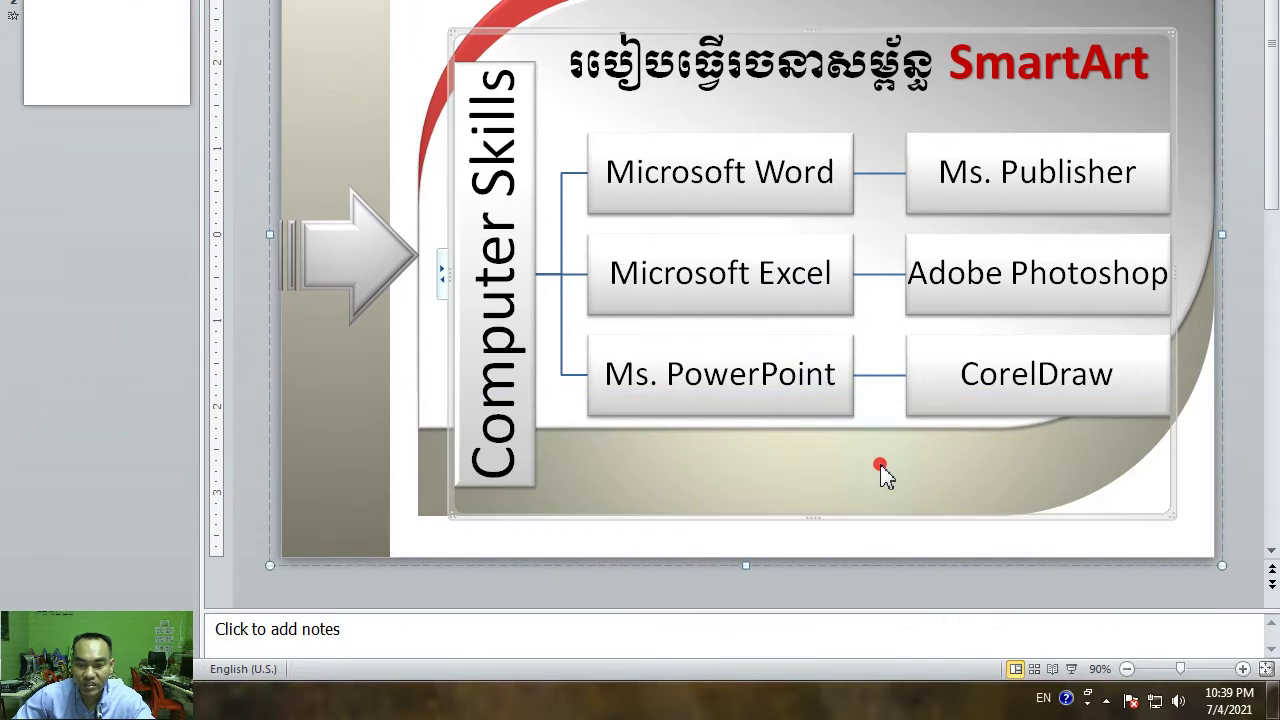
left_click(129, 308)
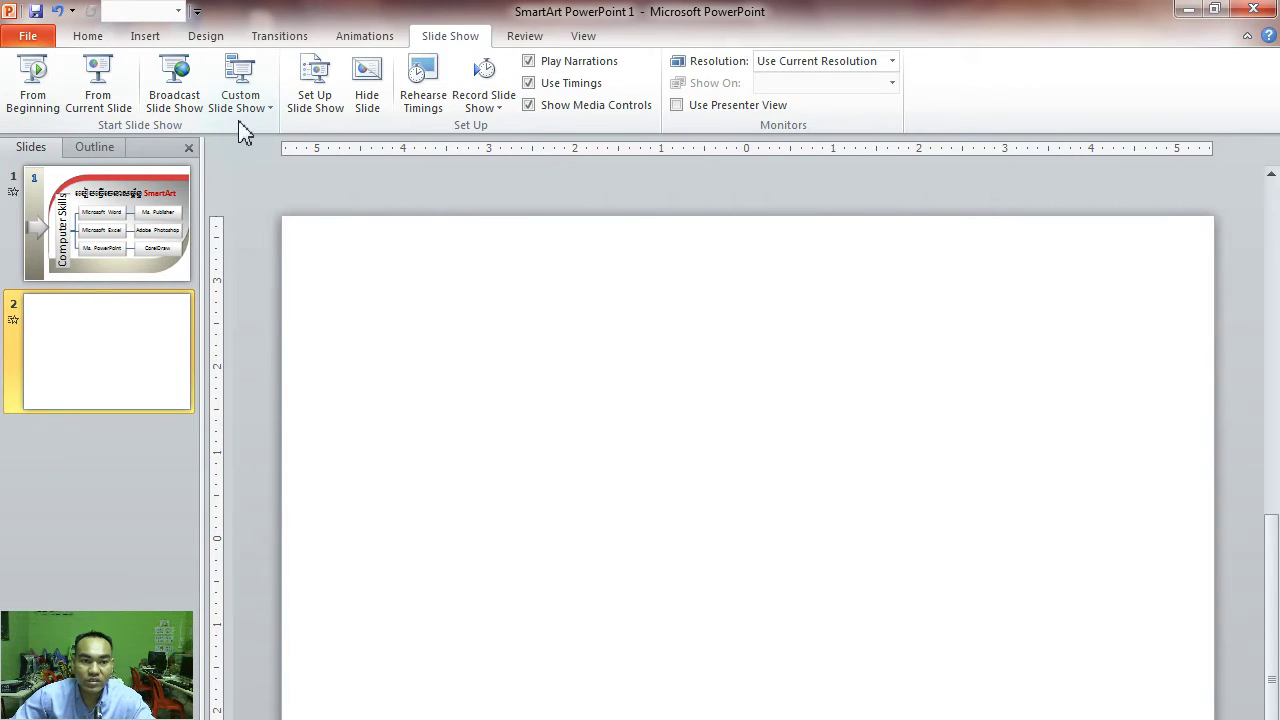
left_click(145, 37)
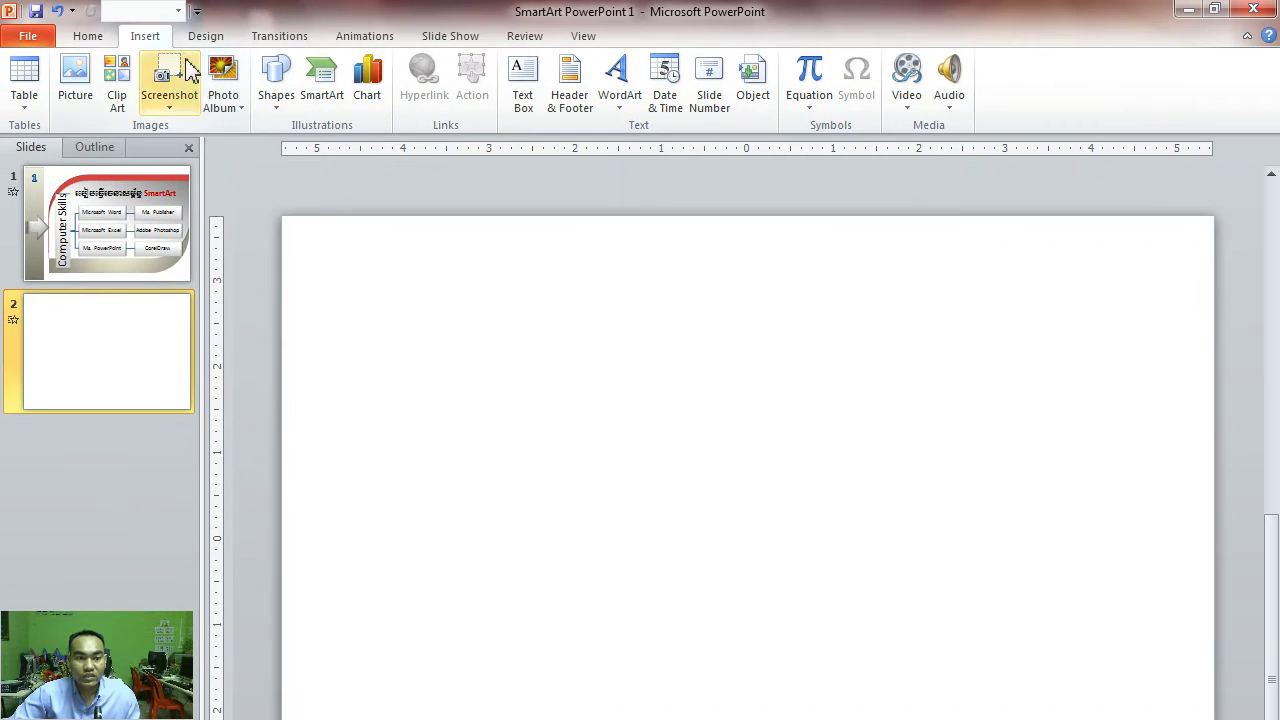
Draw a Round Diagonal Corner Rectangle across slide 2 with moderate corner rounding
left_click(274, 92)
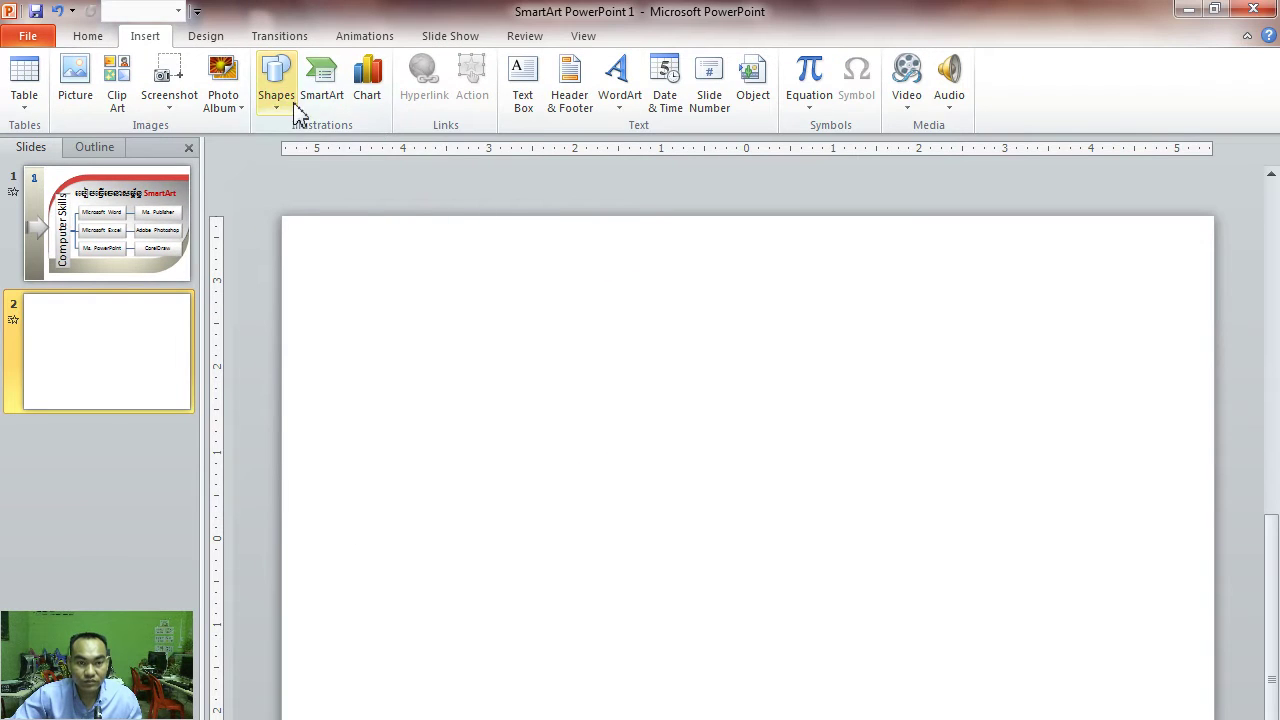
left_click(278, 88)
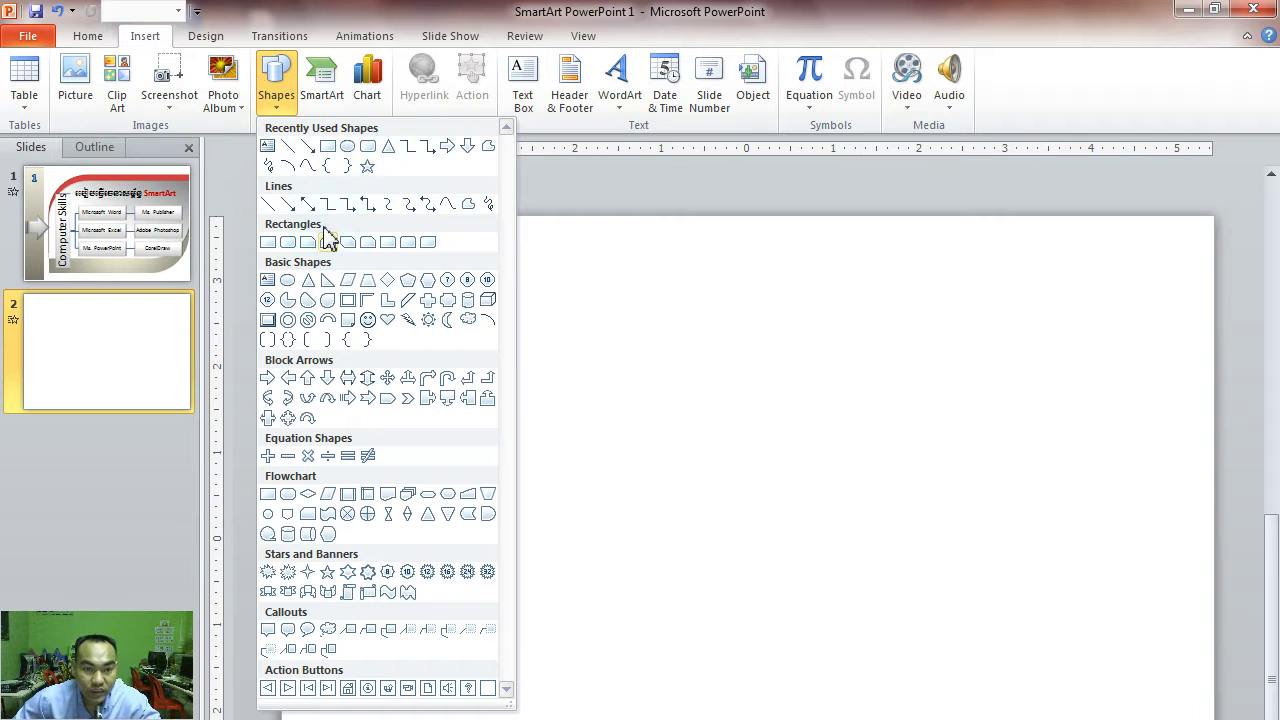
left_click(434, 247)
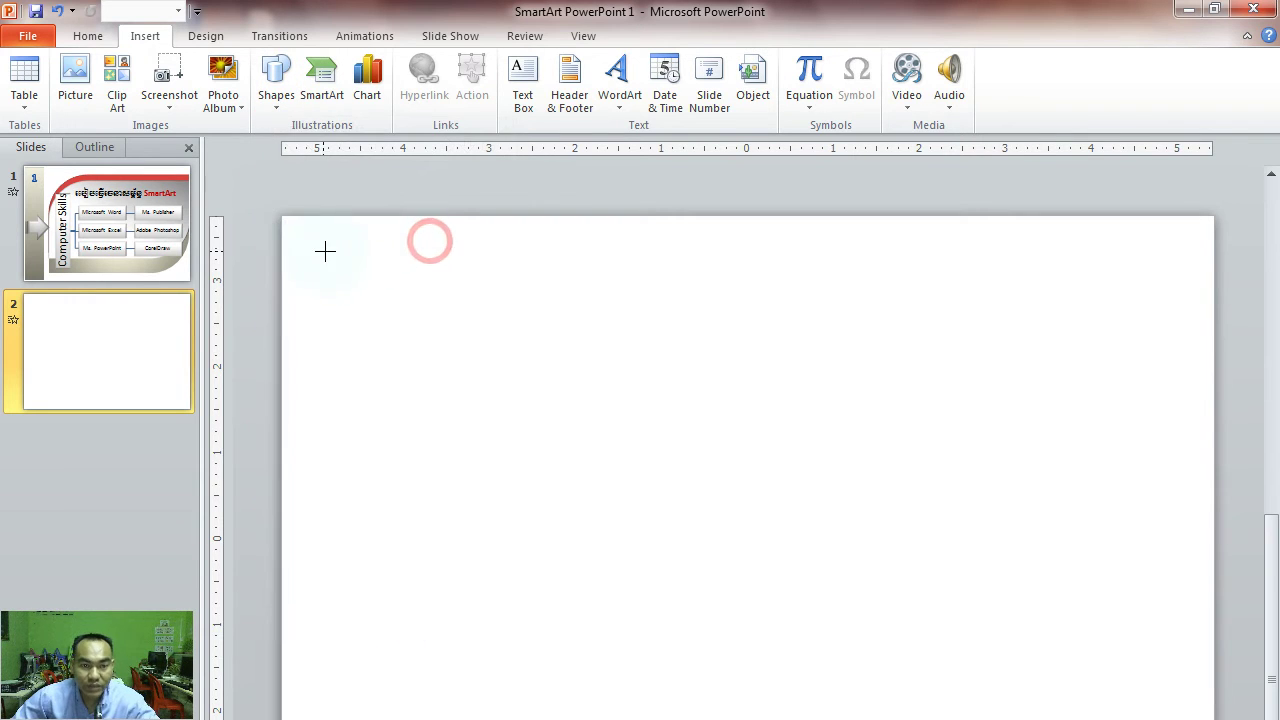
left_click_drag(287, 215, 1203, 557)
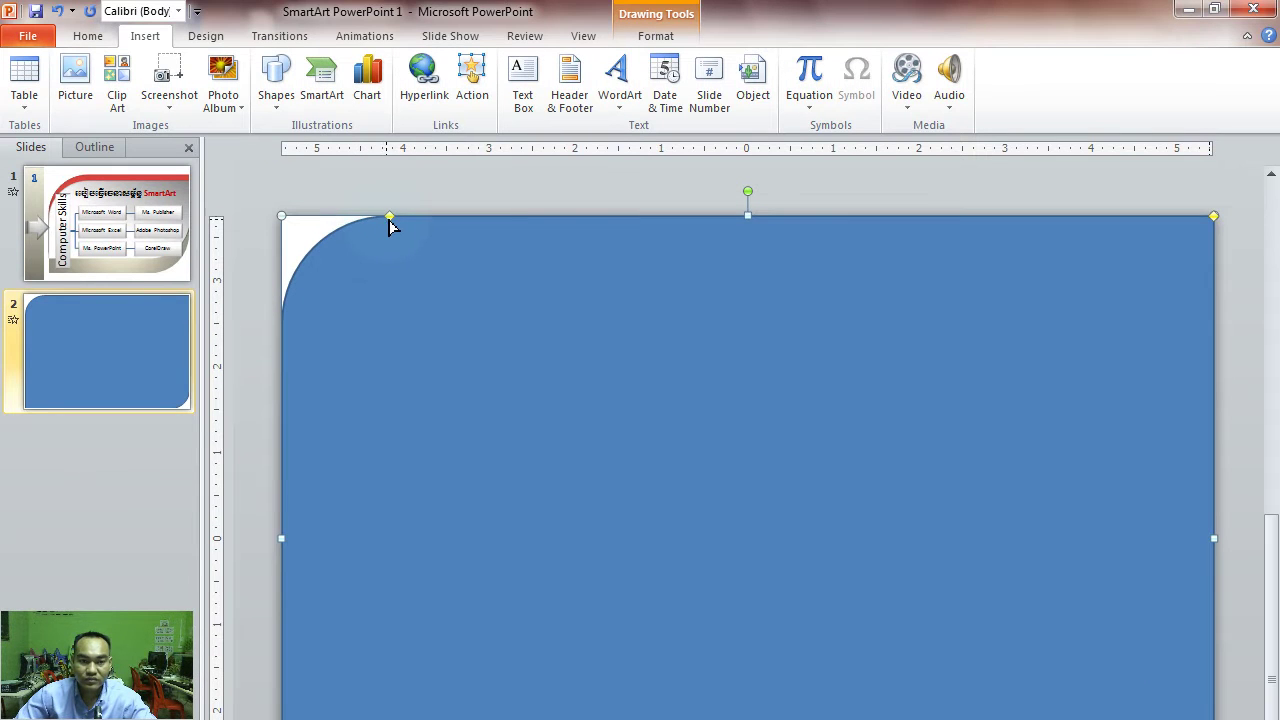
left_click_drag(405, 253, 450, 325)
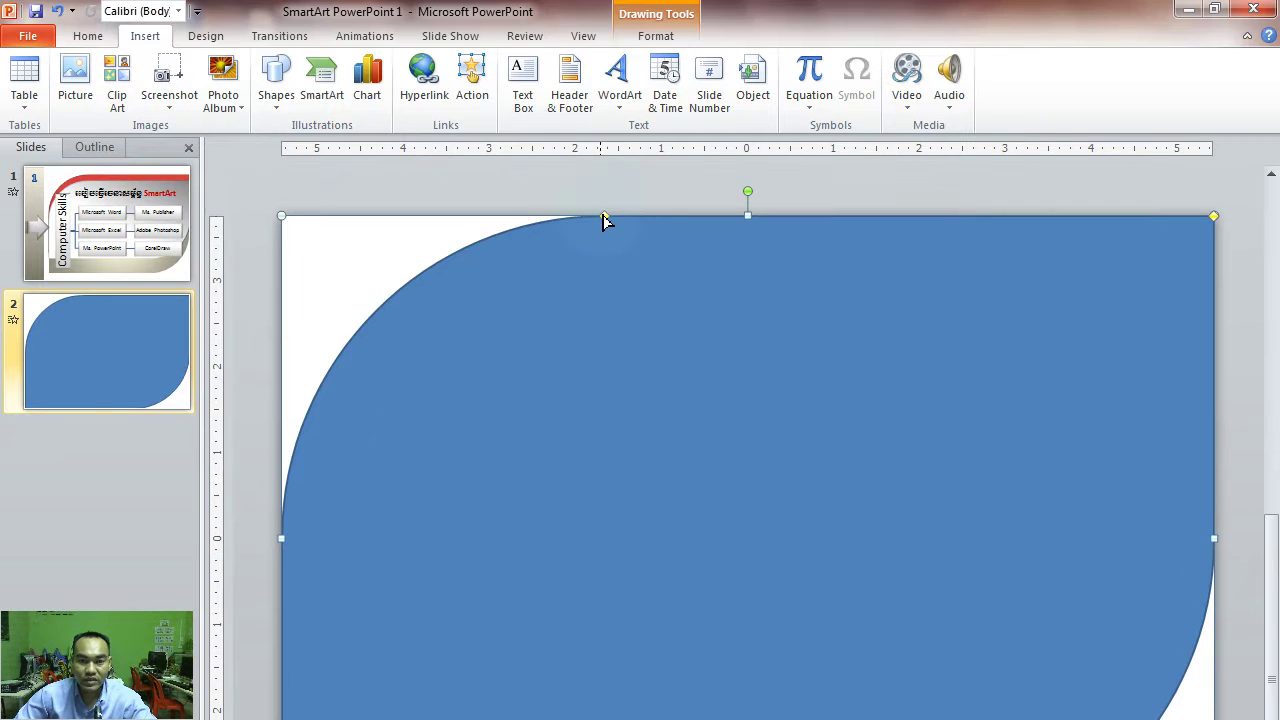
left_click_drag(604, 218, 442, 218)
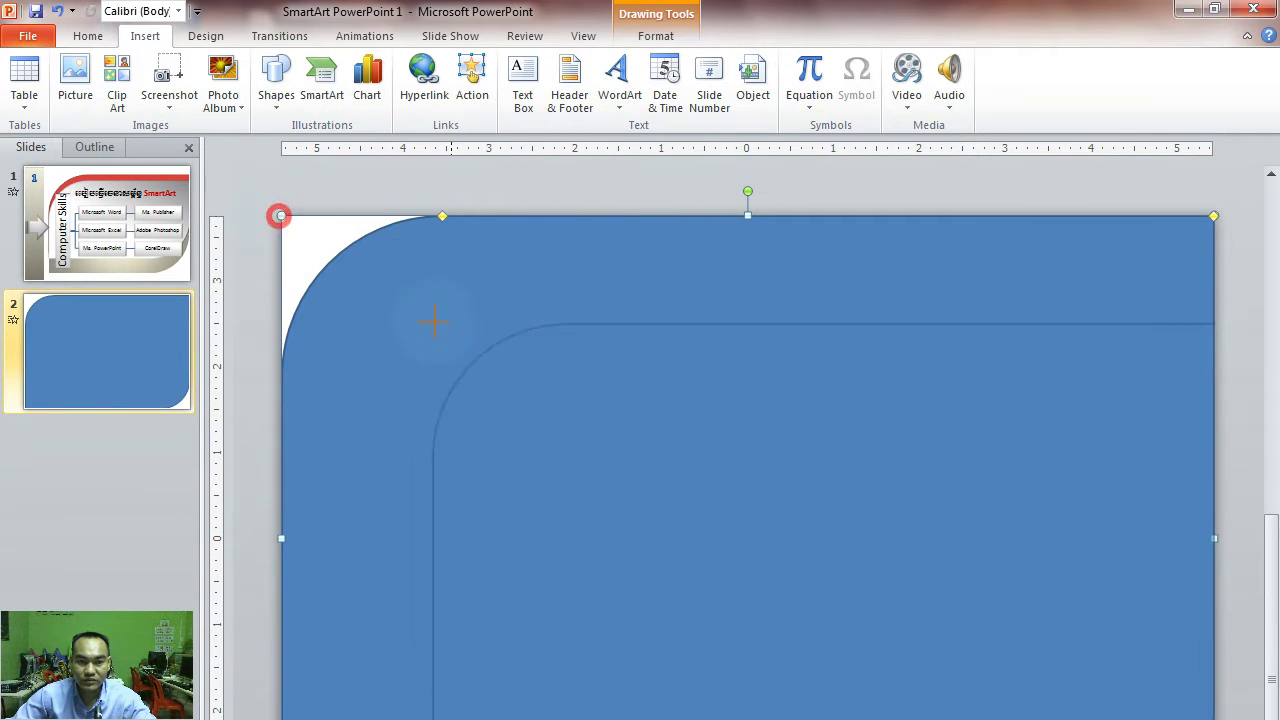
Resize the rectangle so it stretches to the slide's right edge
left_click_drag(278, 215, 557, 357)
left_click_drag(937, 360, 797, 362)
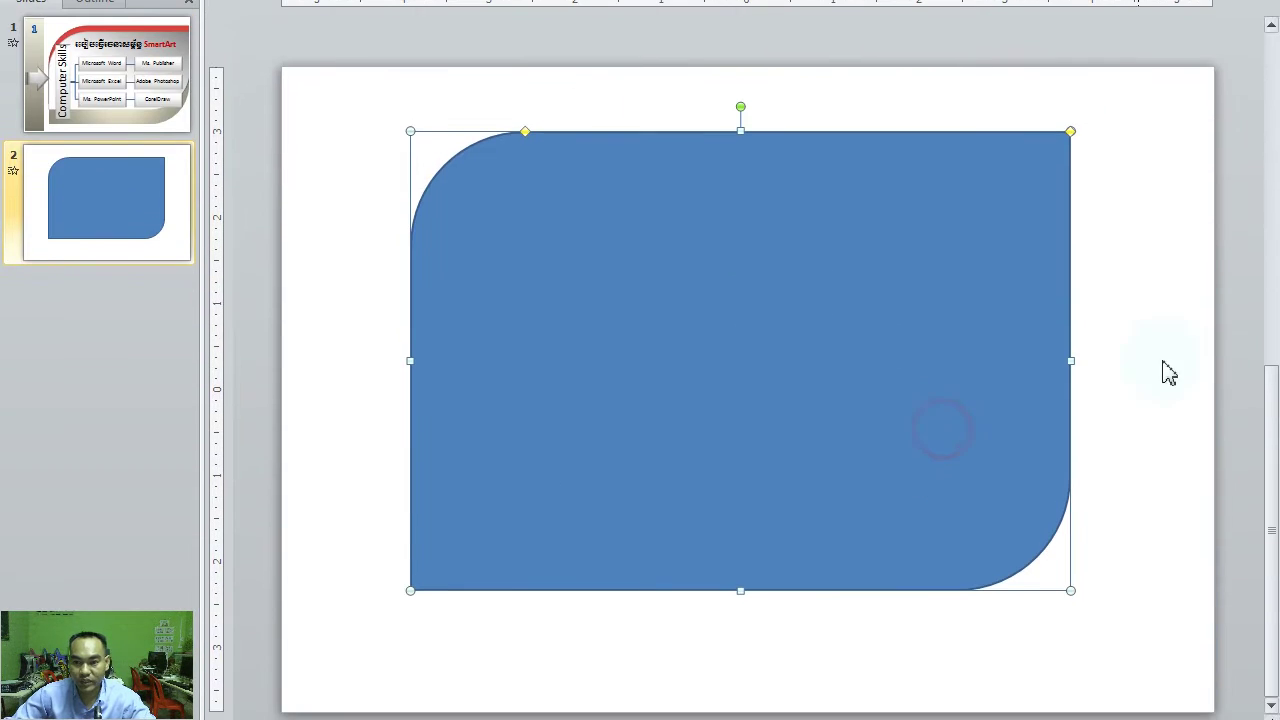
left_click_drag(1070, 365, 1212, 360)
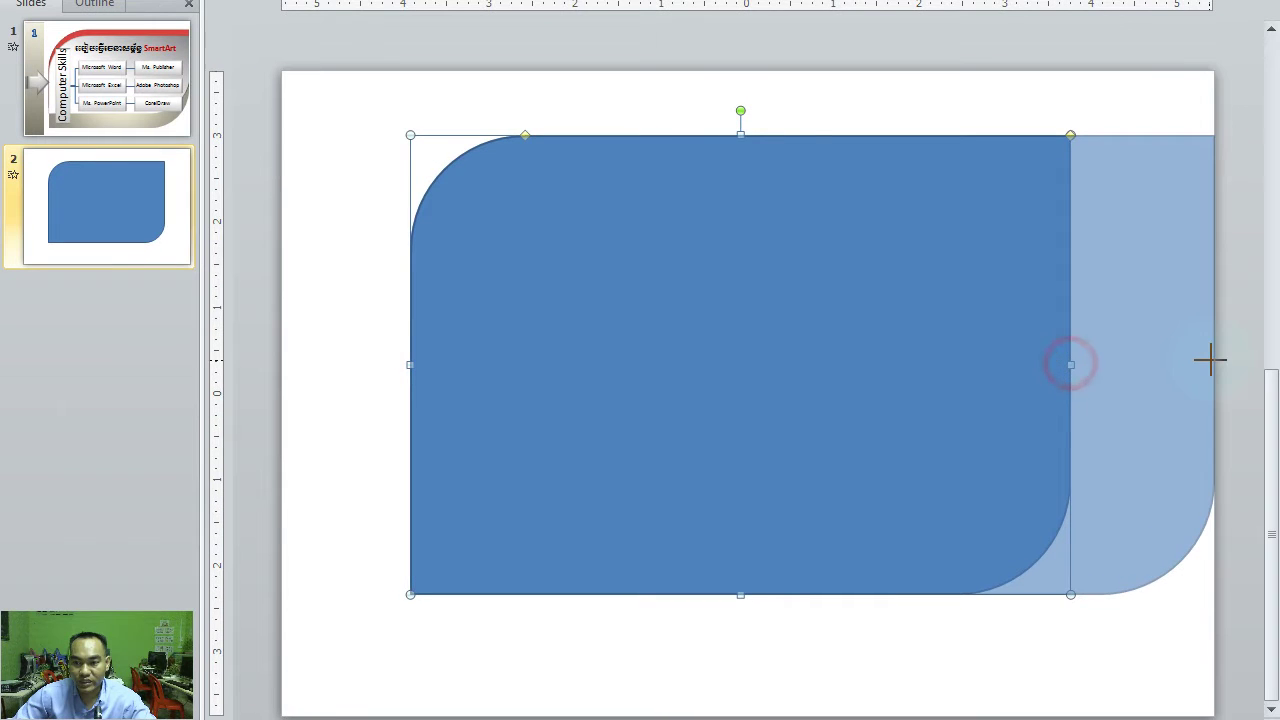
mouse_move(410, 360)
left_mouse_down()
mouse_move(383, 360)
mouse_move(454, 360)
left_mouse_up()
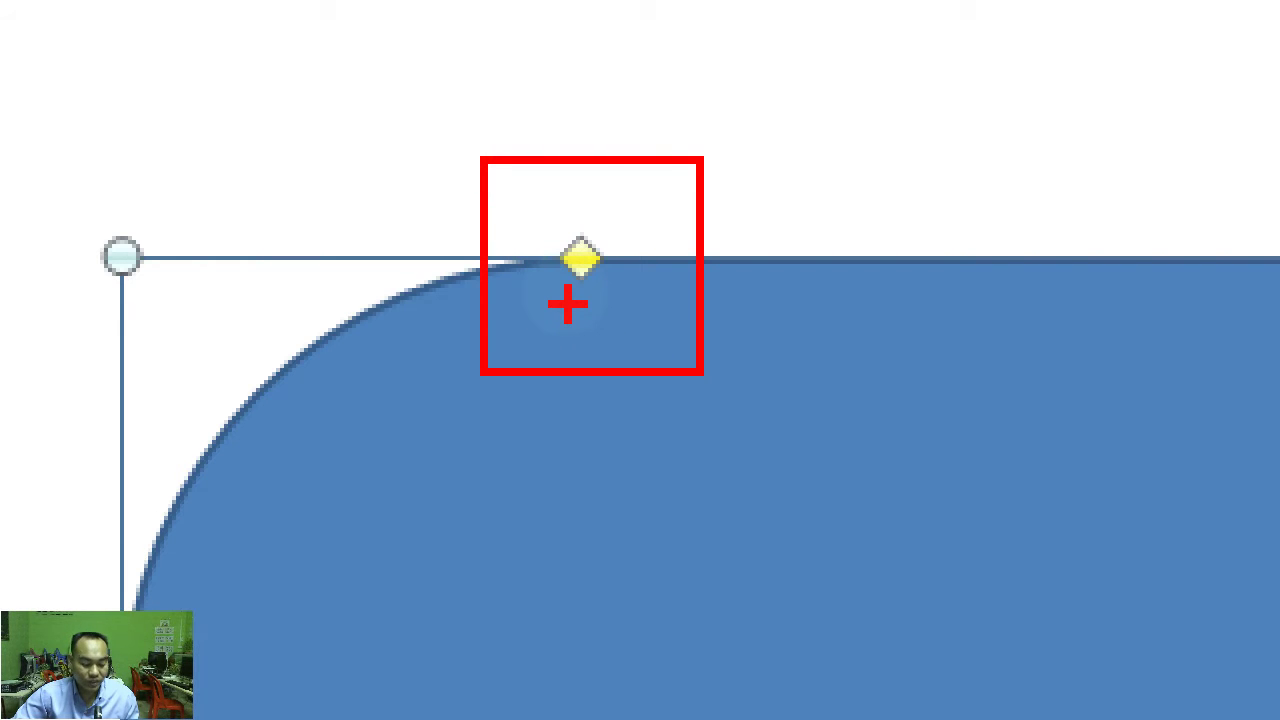
Widen the shape's rounded top-left and bottom-right corners using the yellow adjustment handle
left_click(552, 262)
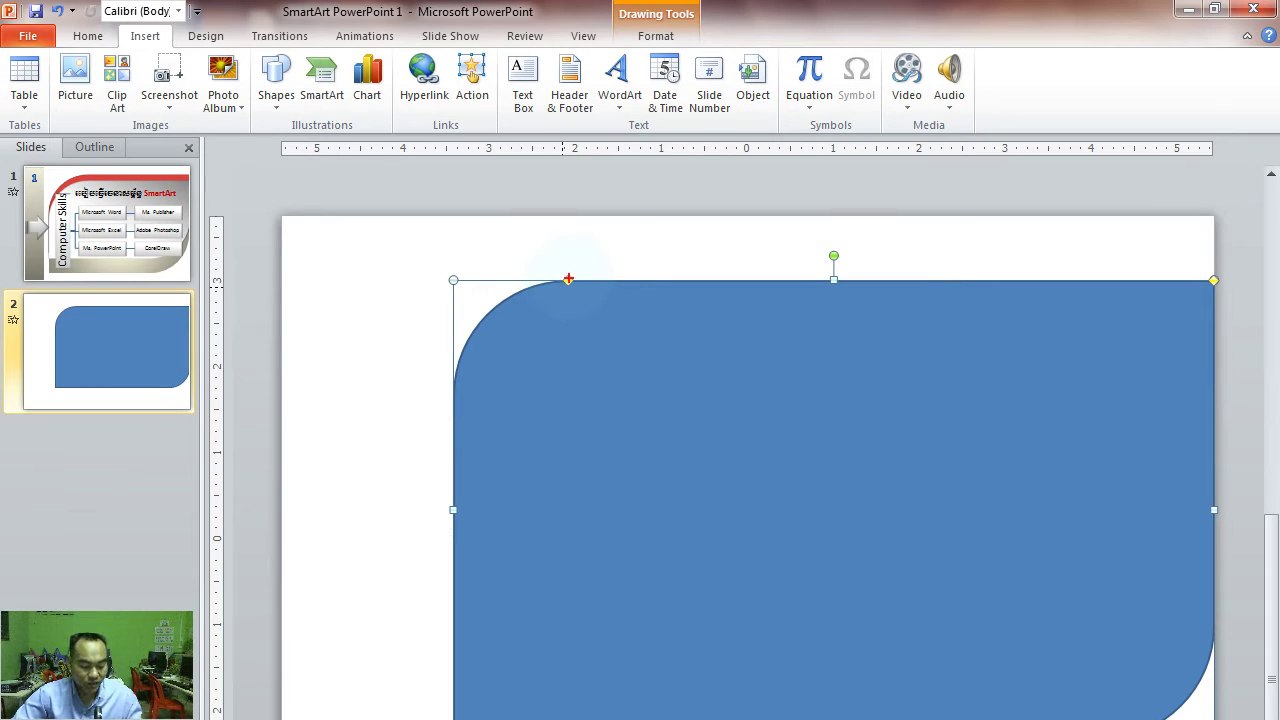
mouse_move(568, 281)
left_mouse_down()
mouse_move(534, 283)
mouse_move(600, 300)
left_mouse_up()
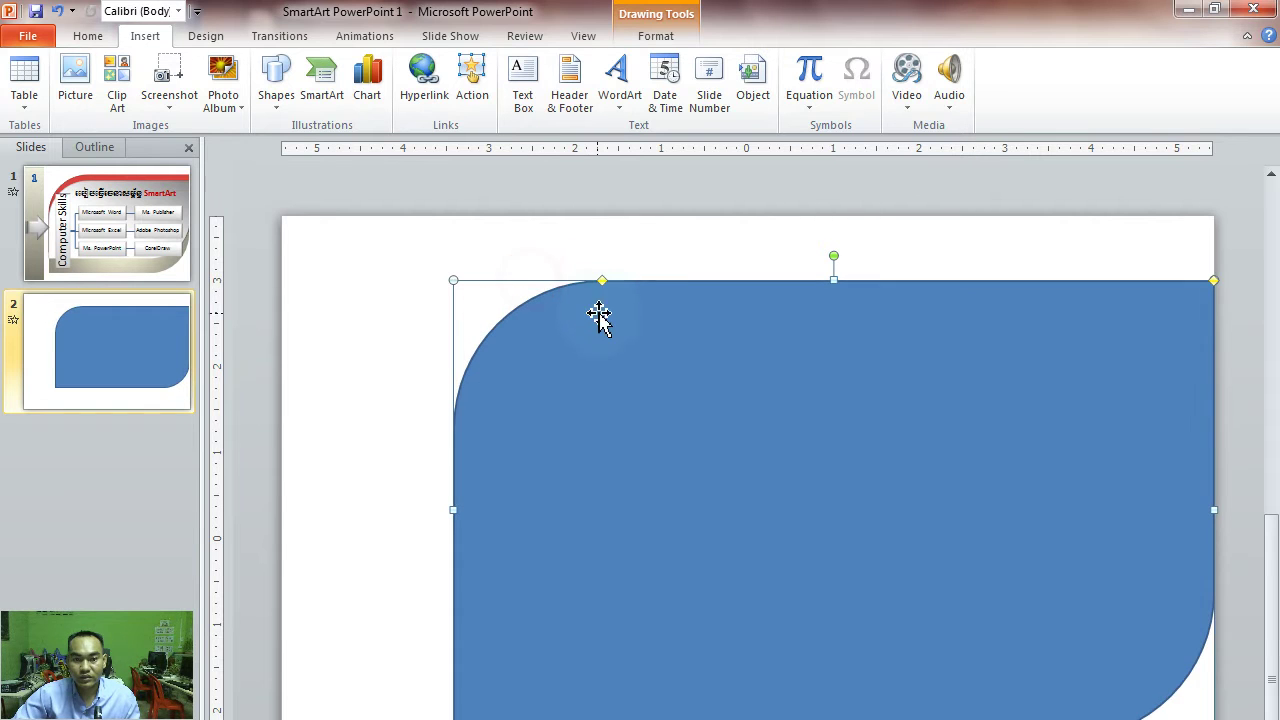
left_click(103, 236)
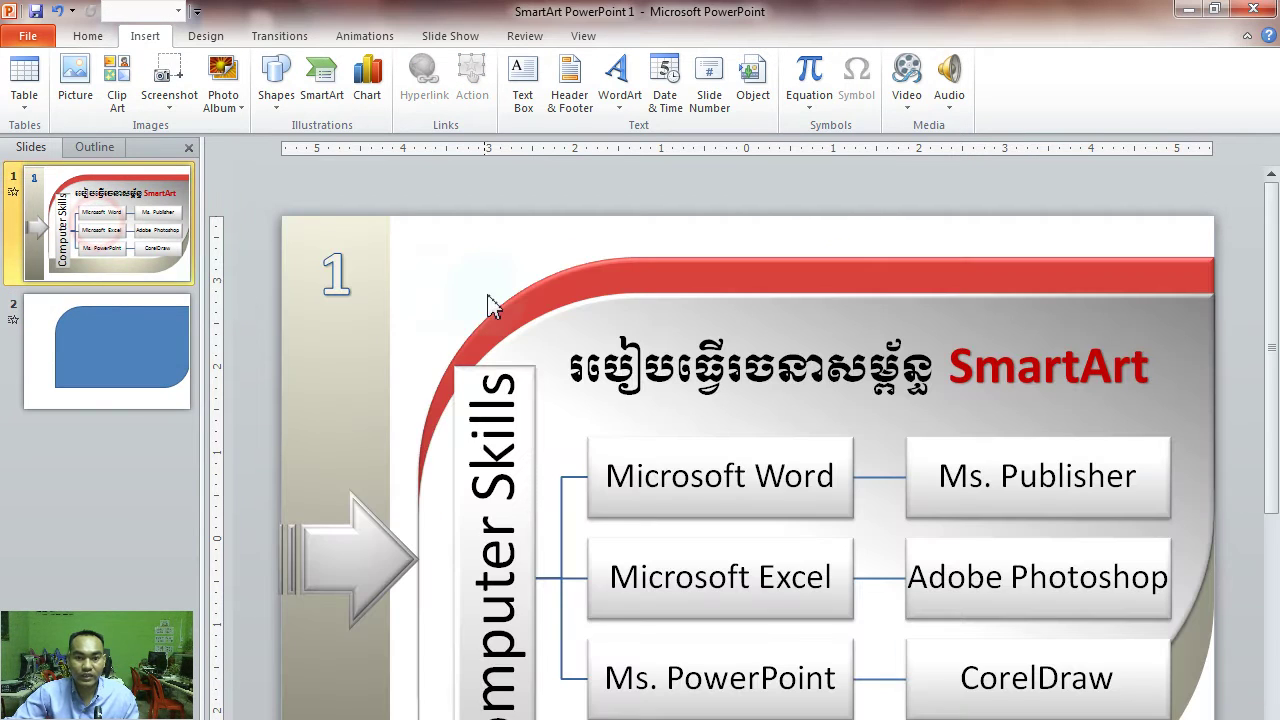
left_click(120, 317)
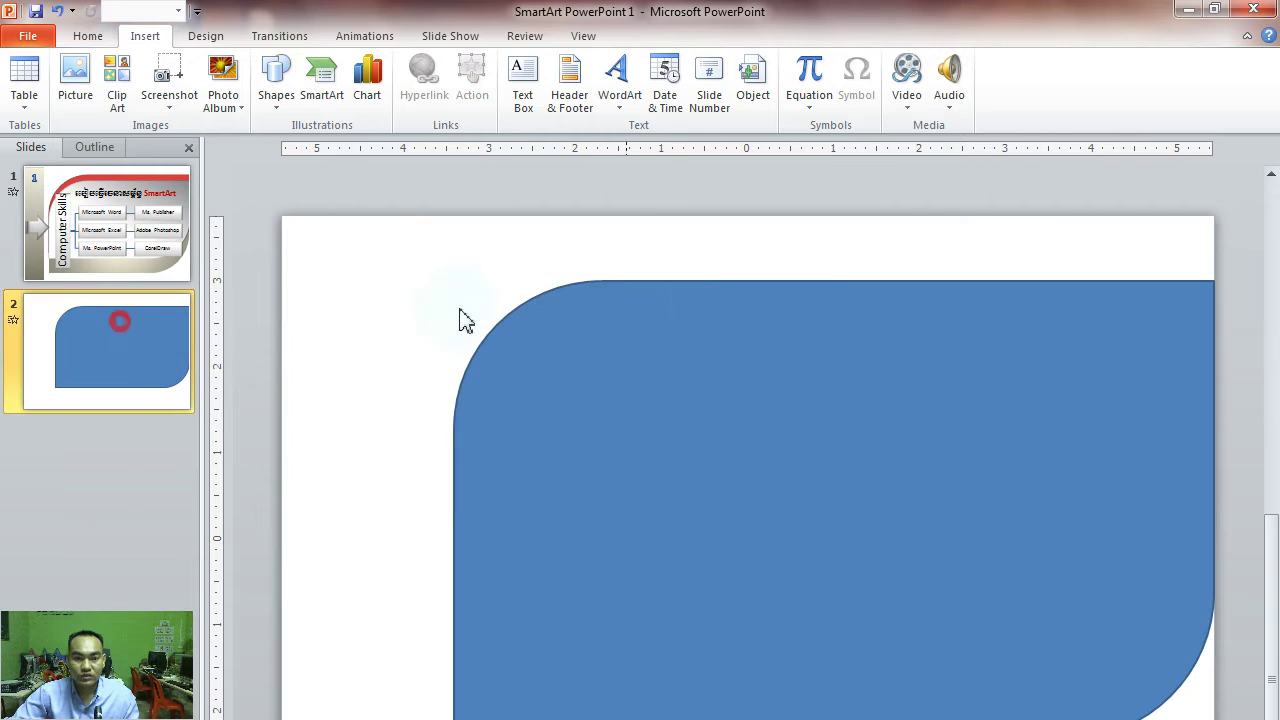
left_click(660, 300)
left_click_drag(600, 281, 634, 284)
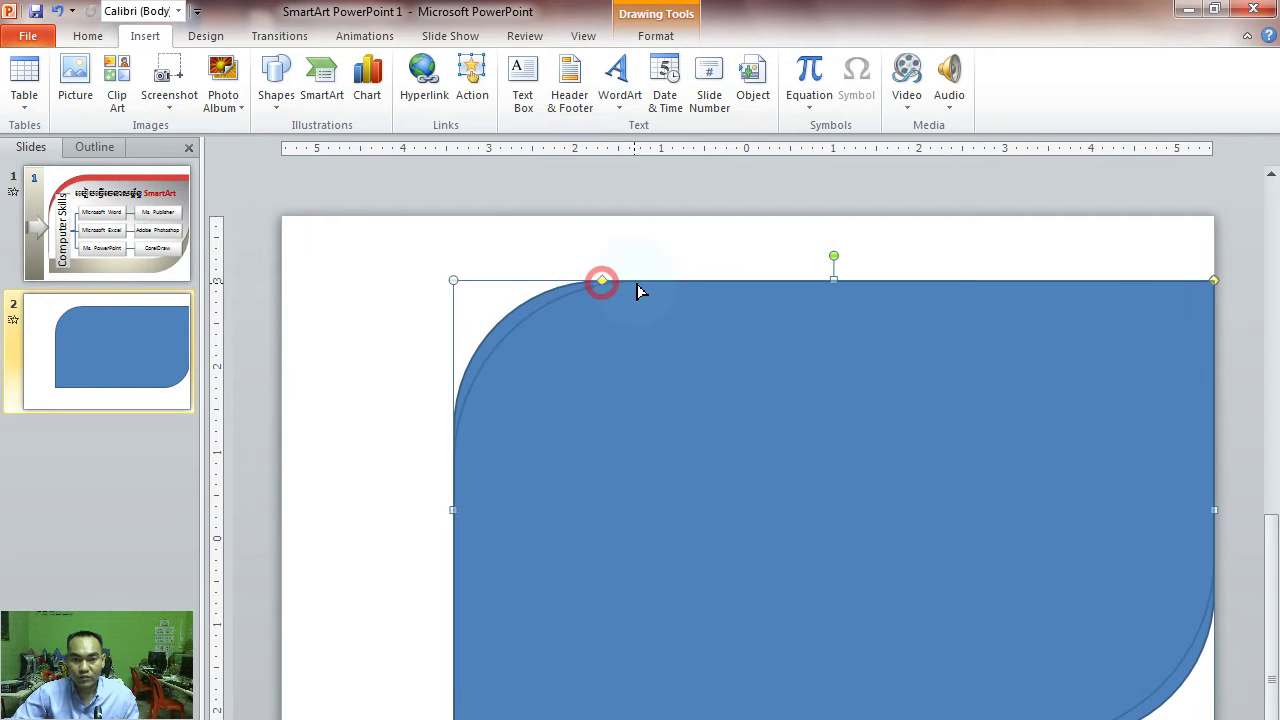
left_click(659, 243)
left_click(788, 360)
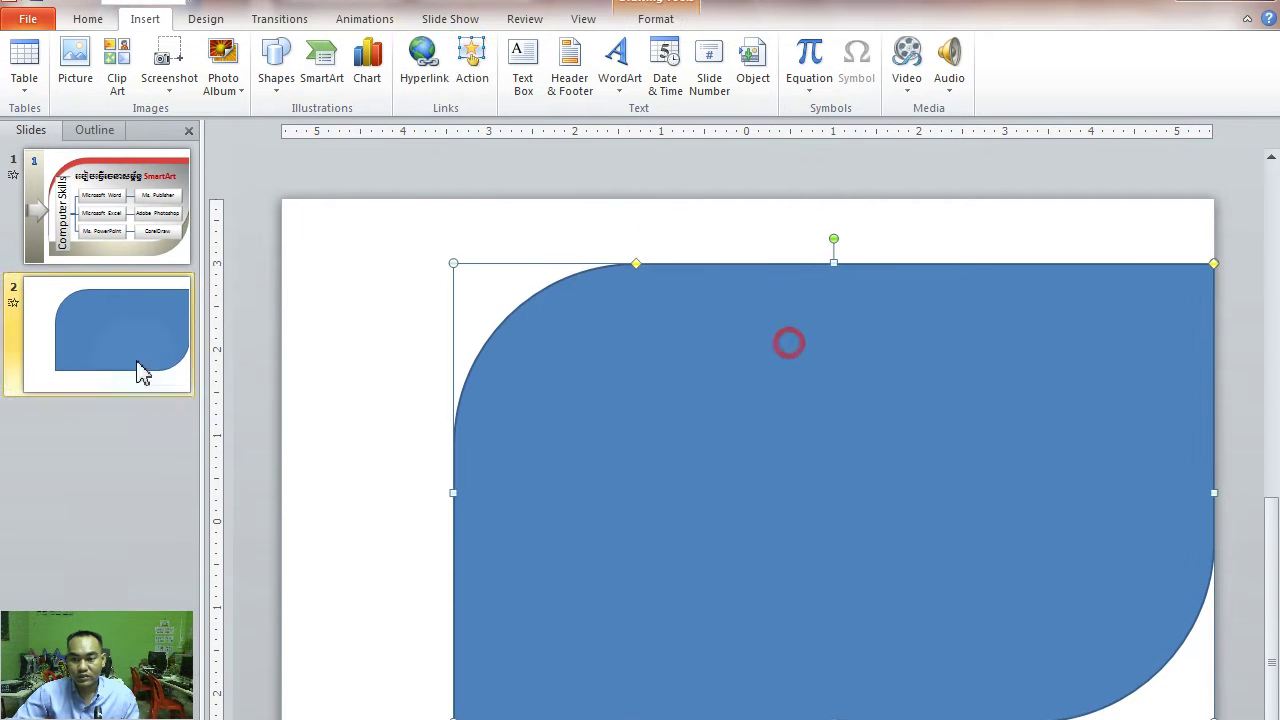
left_click(702, 245)
left_click(679, 393)
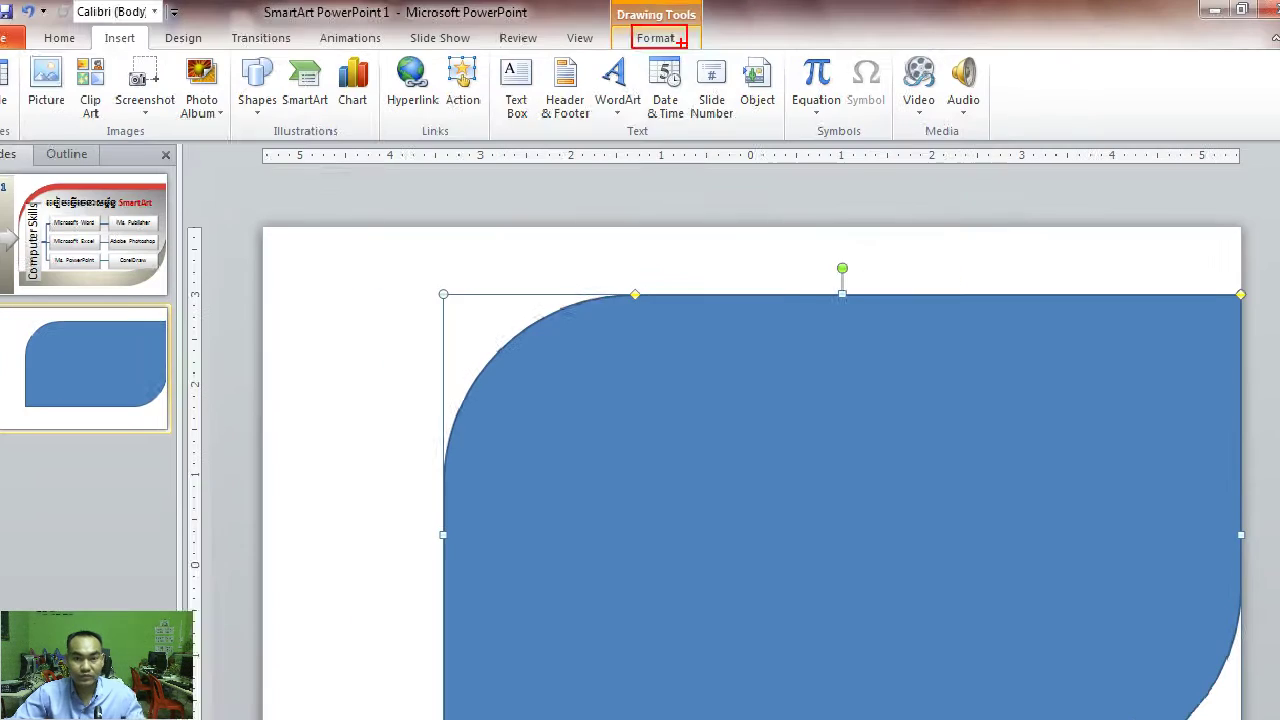
Apply the red Intense Effect shape style and raise the shape's top edge slightly
left_click(674, 34)
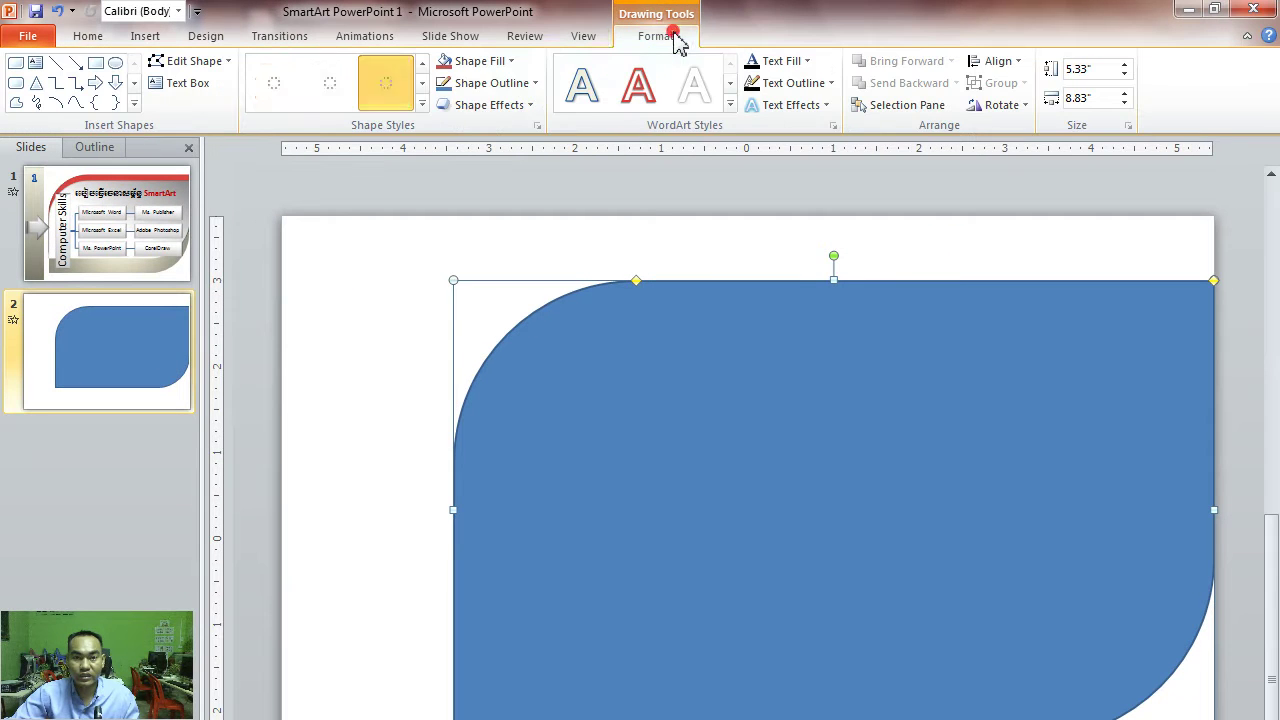
left_click(423, 106)
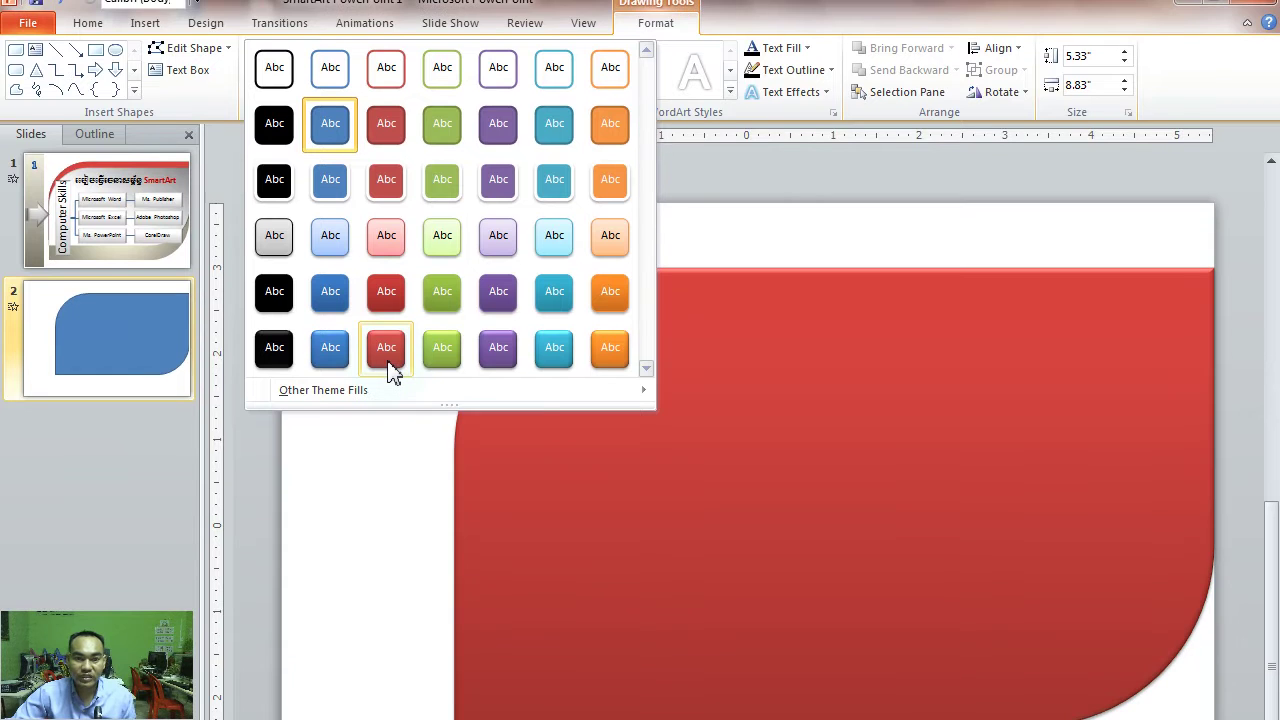
left_click(391, 368)
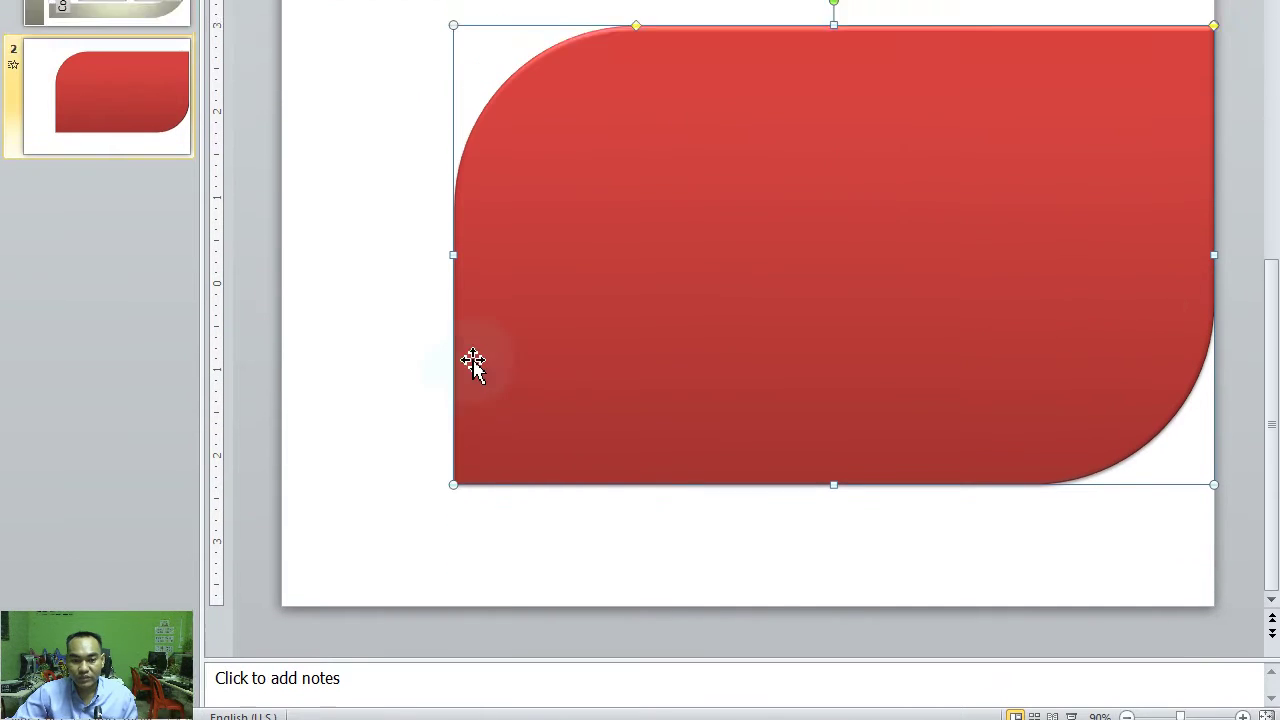
left_click(733, 605)
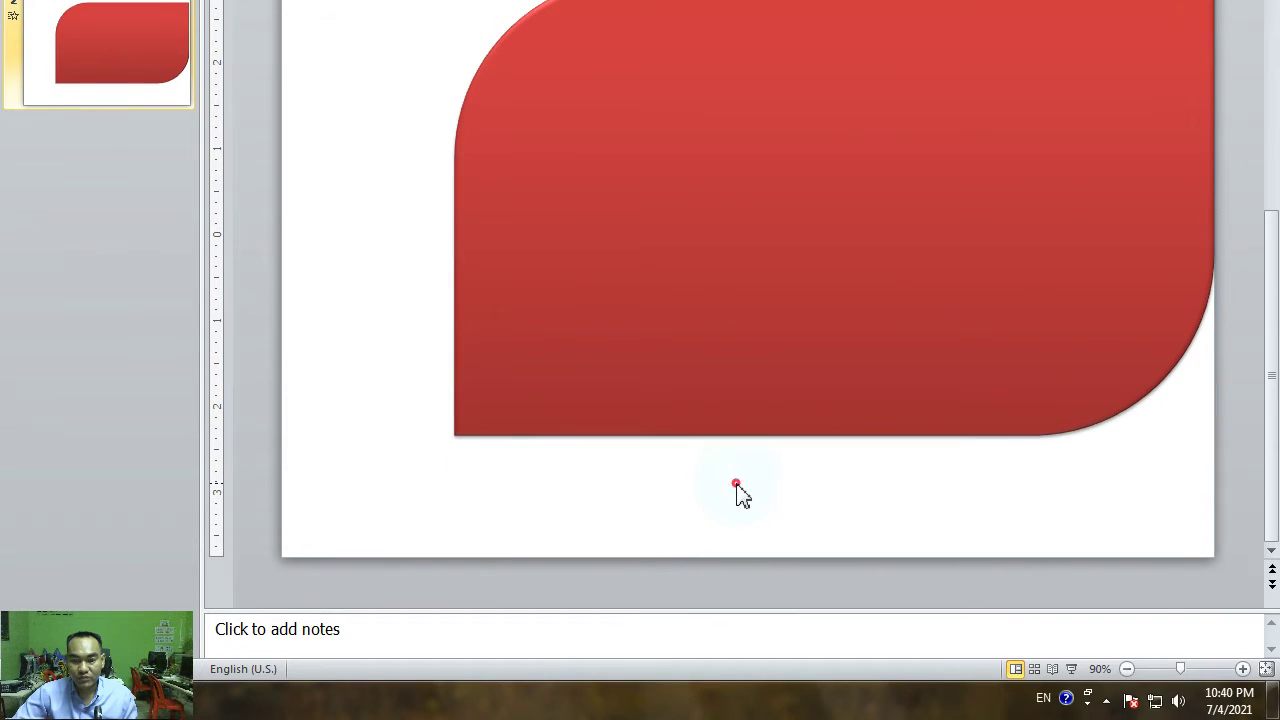
left_click(748, 362)
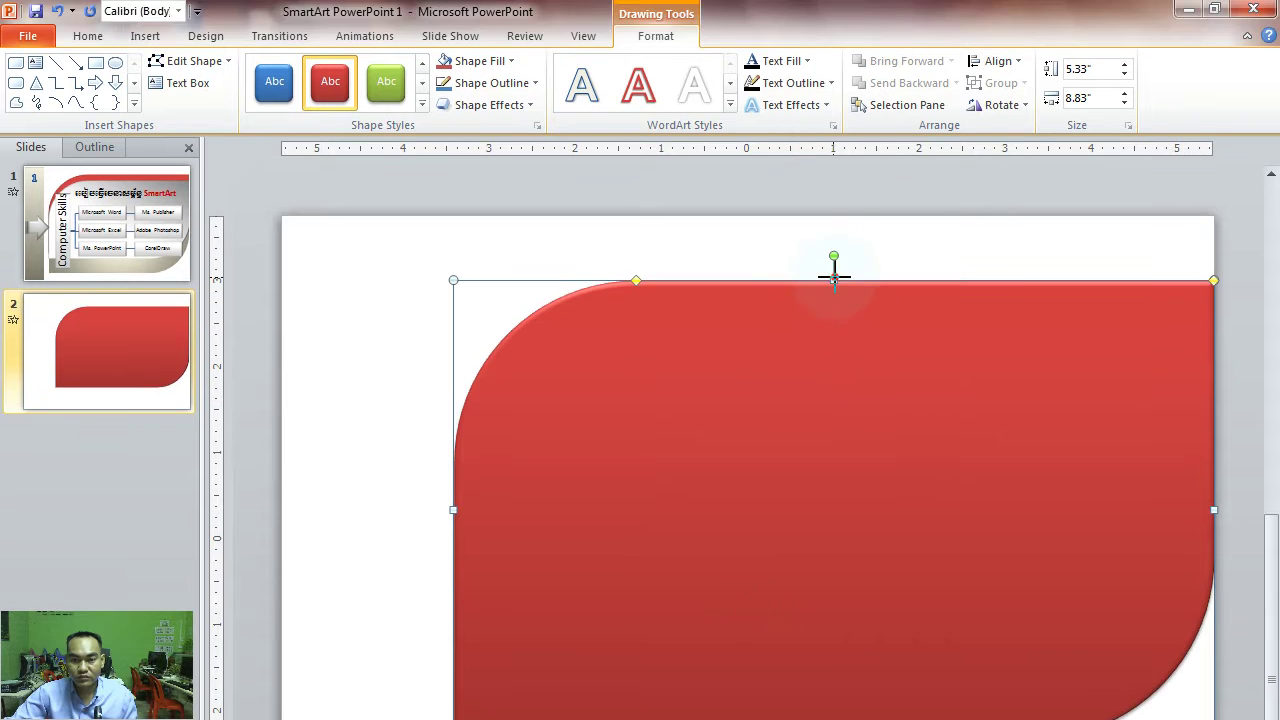
left_click_drag(834, 280, 834, 252)
left_click(122, 217)
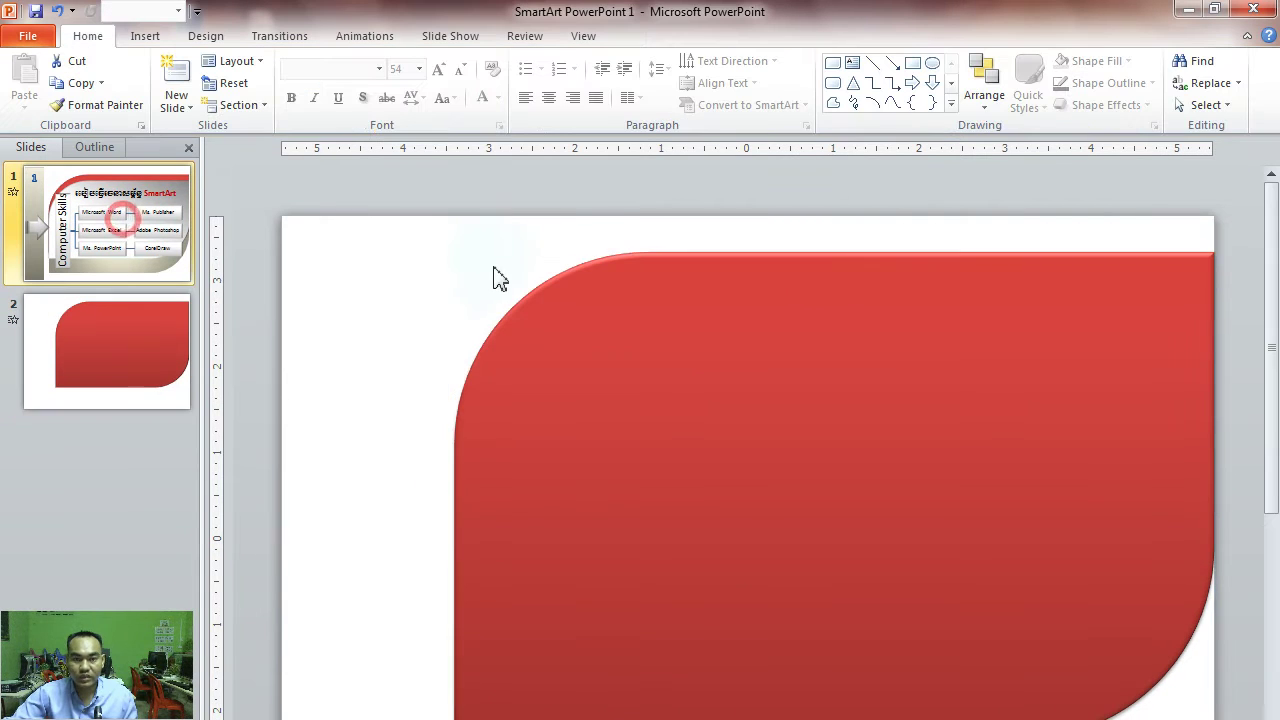
Ctrl-drag a copy of the red shape, then nudge it one step left and two down
left_click(114, 300)
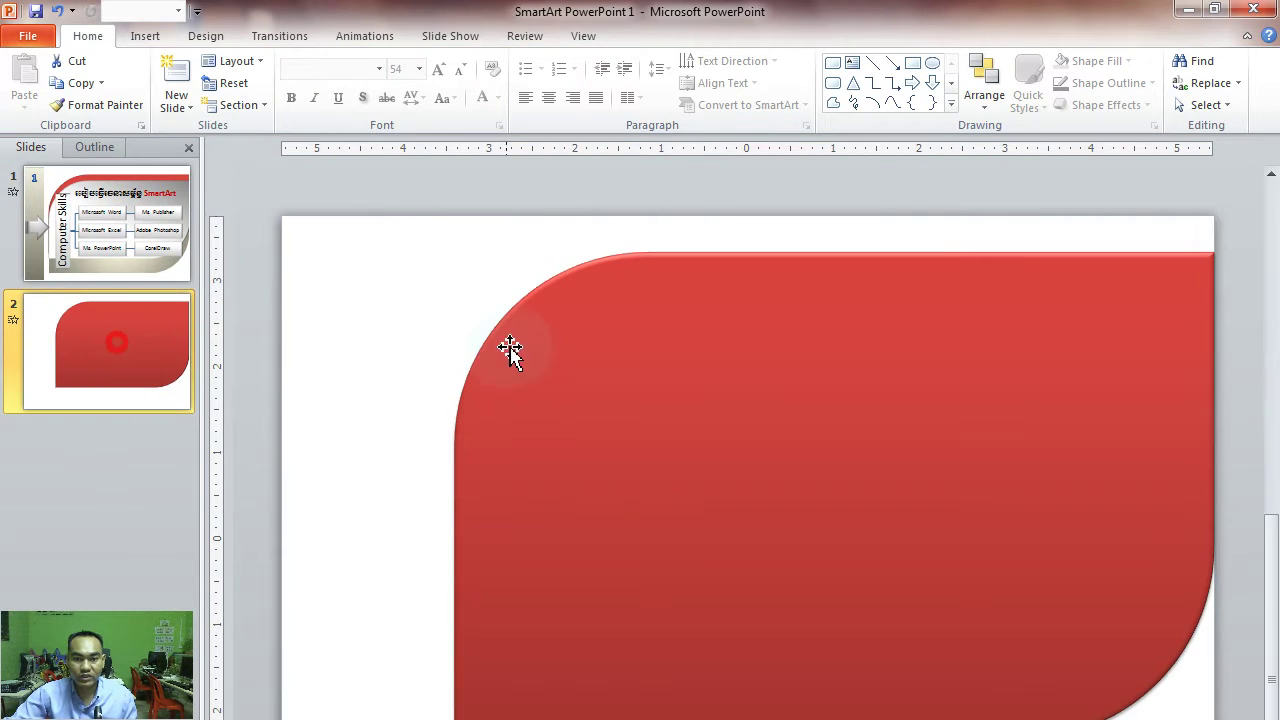
left_click(826, 346)
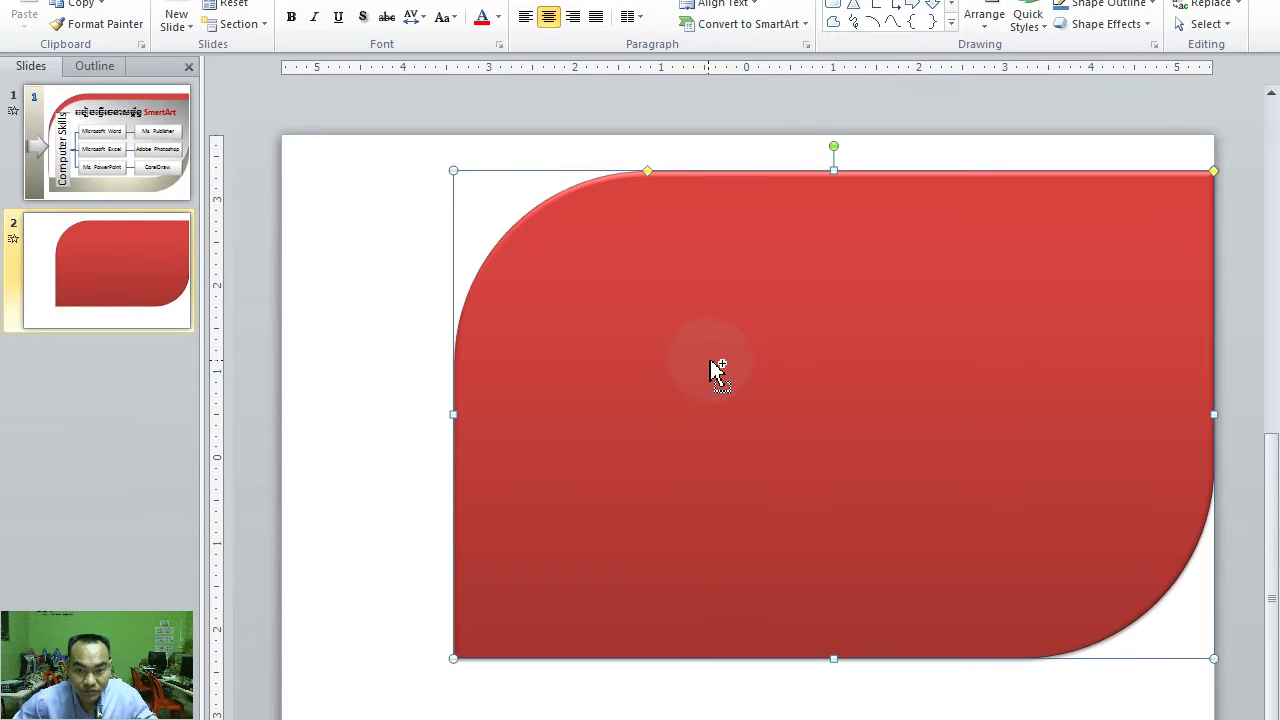
left_click_drag(718, 372, 732, 385)
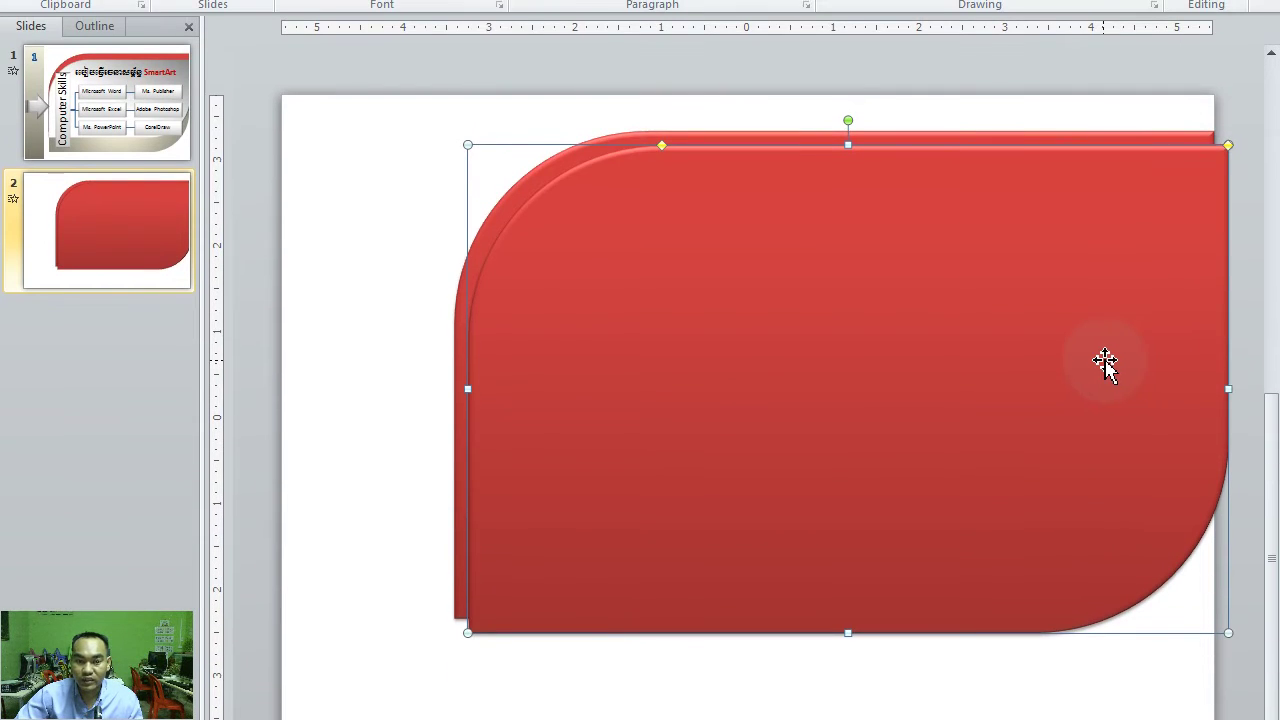
key("Left")
key("Left")
key("Down")
key("Down")
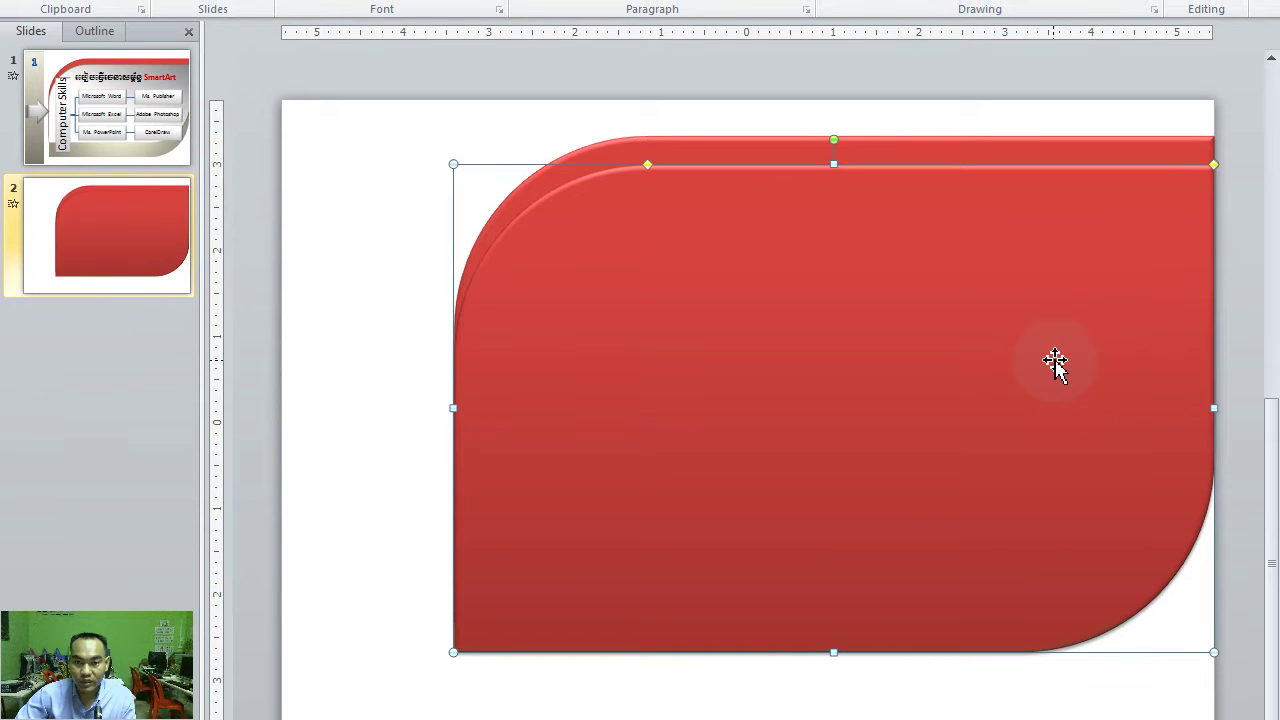
key("Down")
key("Down")
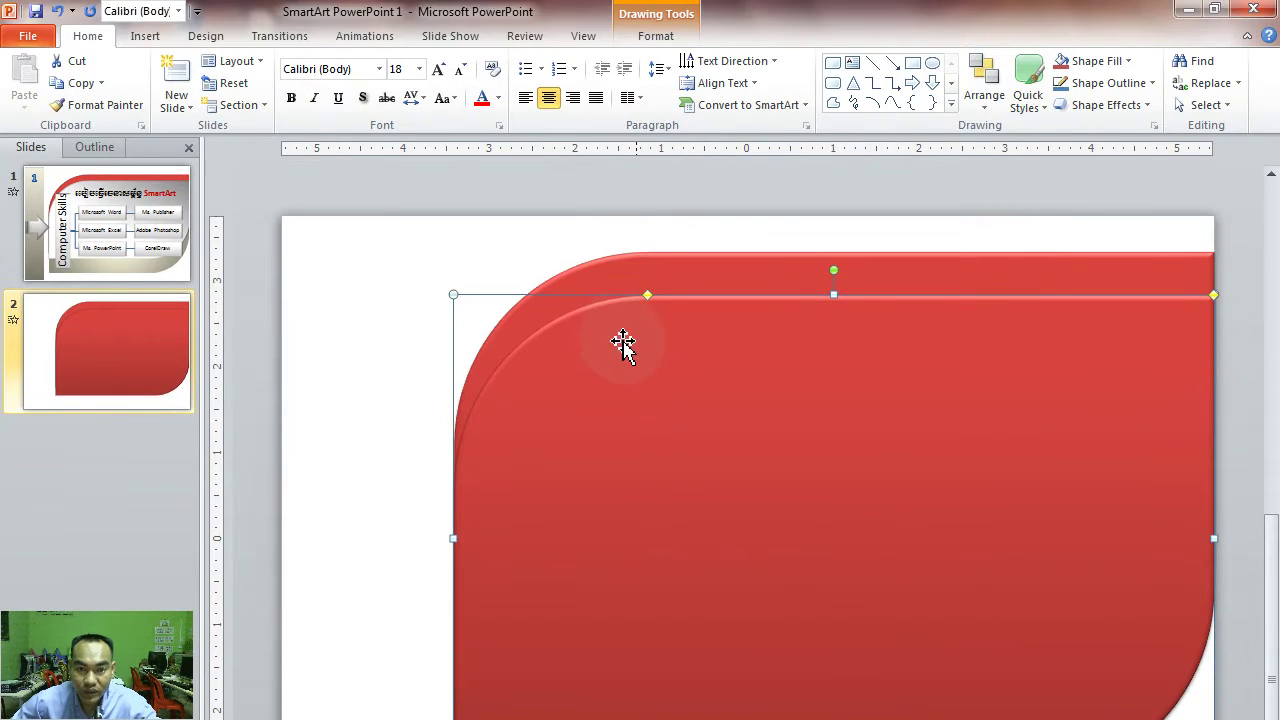
left_click(631, 370)
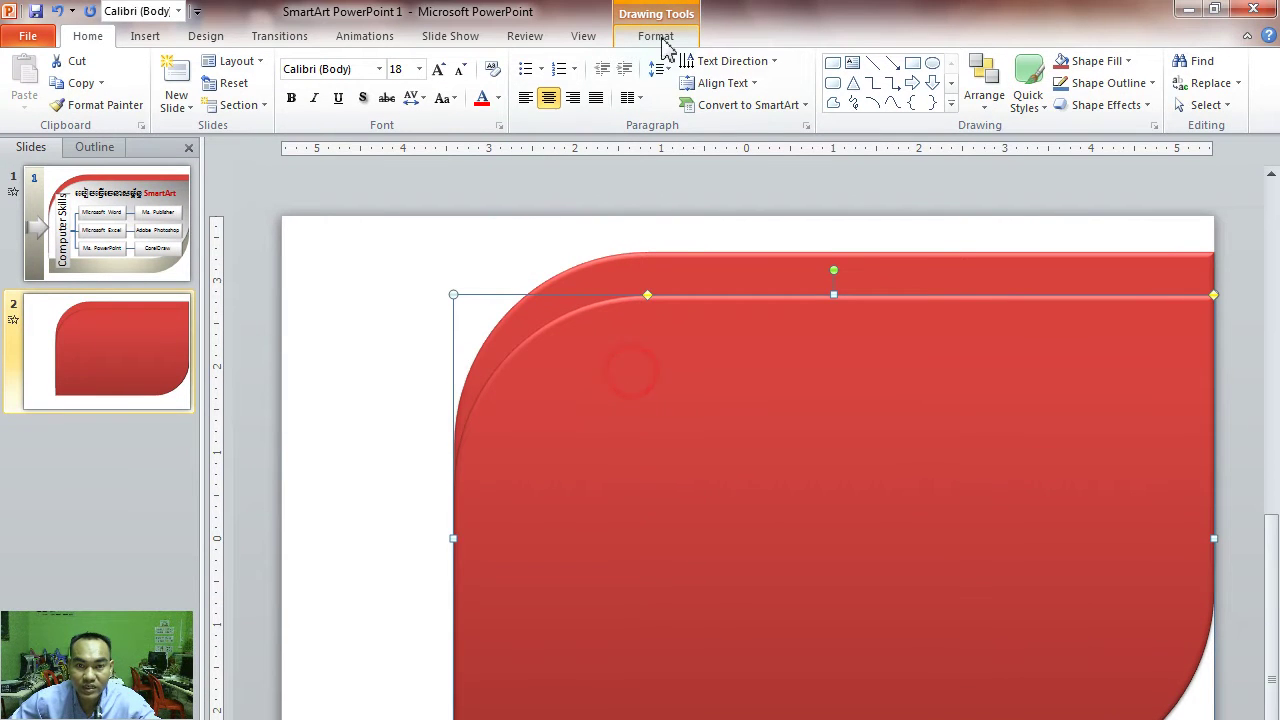
left_click(658, 40)
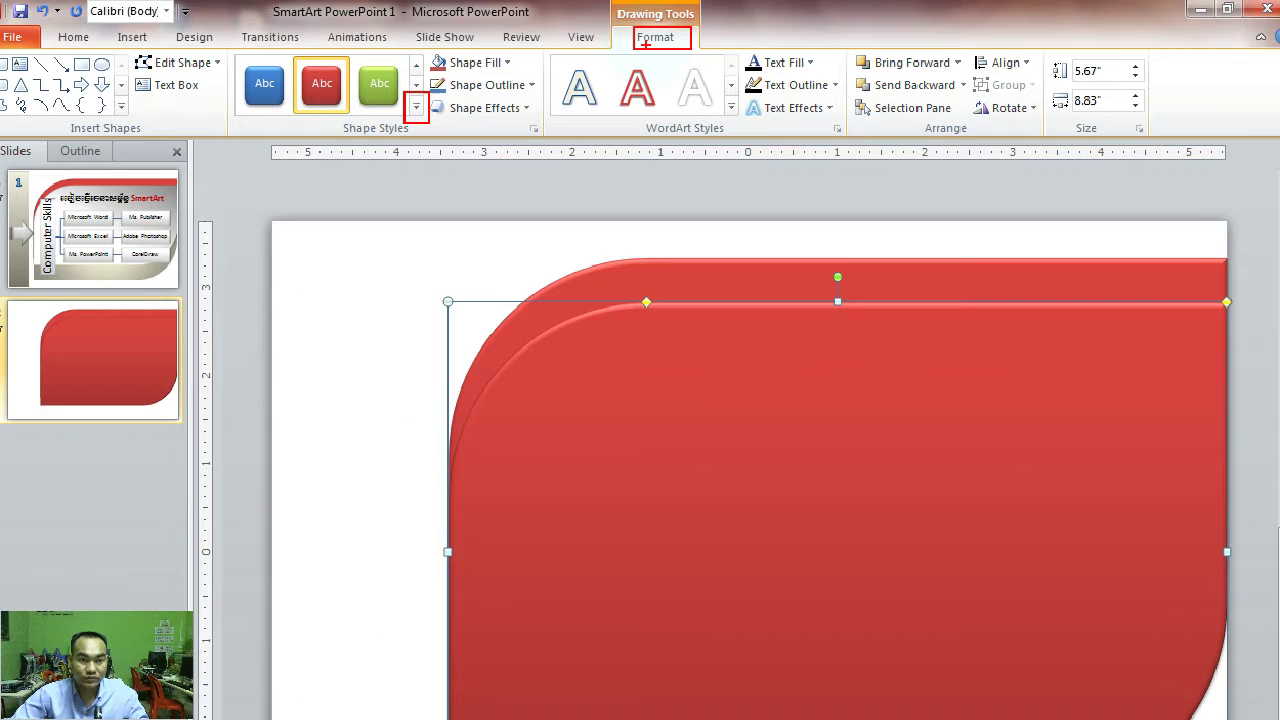
Give the front copy the beige gradient from Other Theme Fills, checking against slide 1
left_click(424, 105)
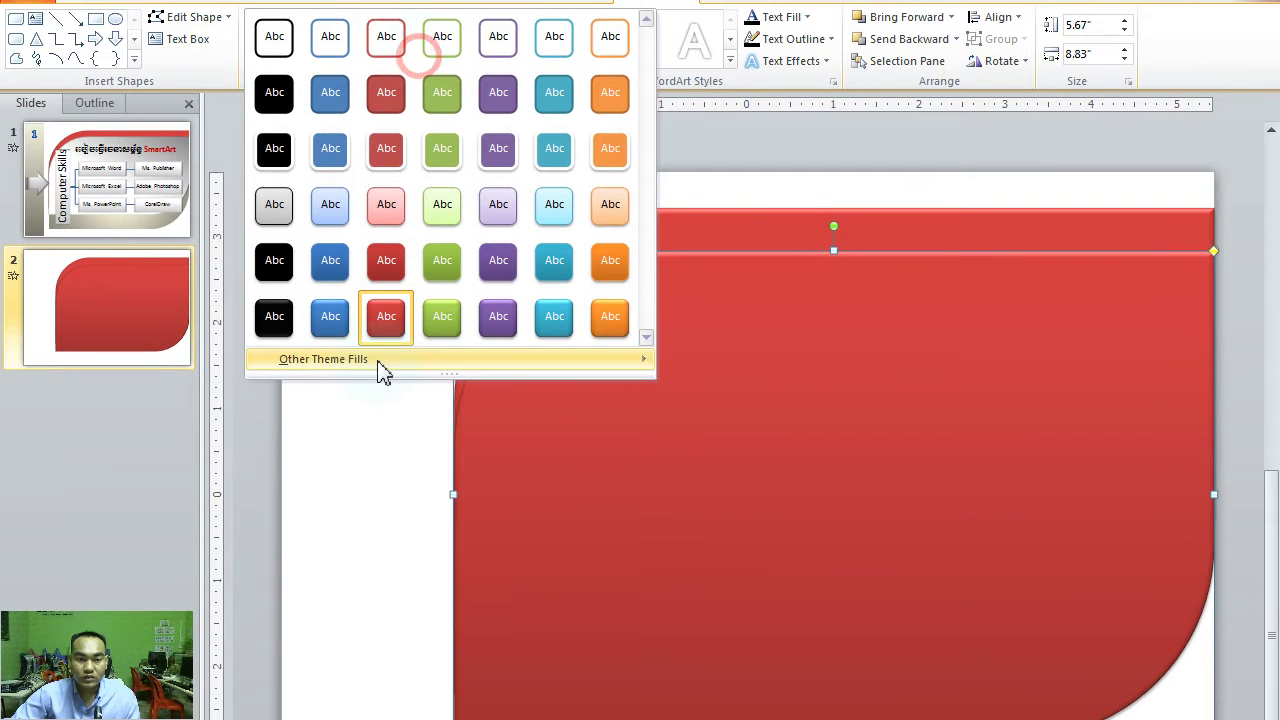
mouse_move(380, 368)
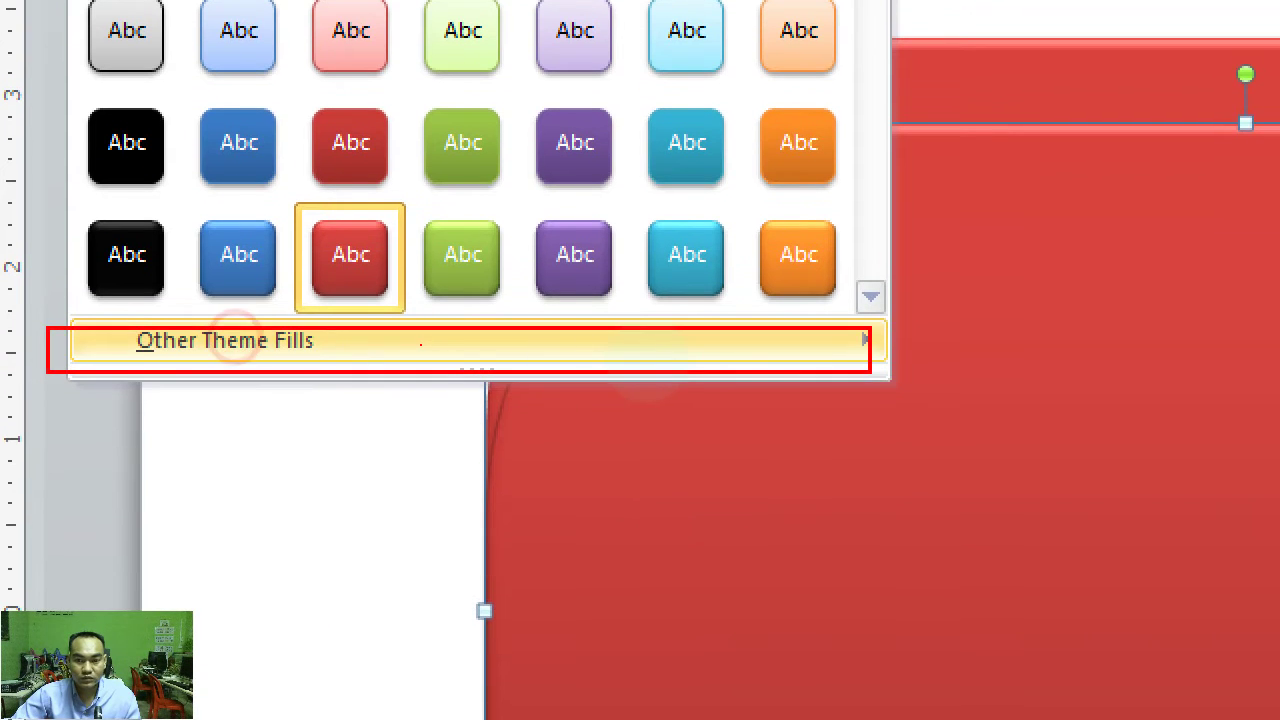
left_click(428, 12)
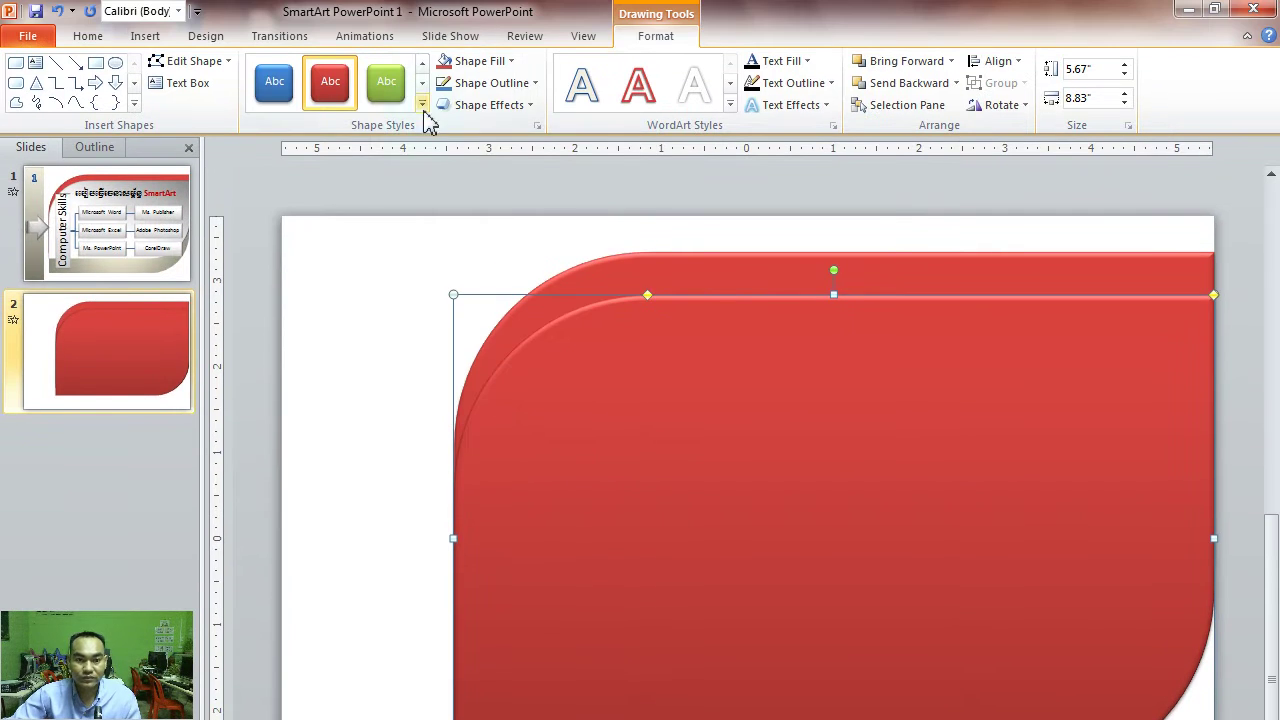
left_click(422, 104)
mouse_move(440, 403)
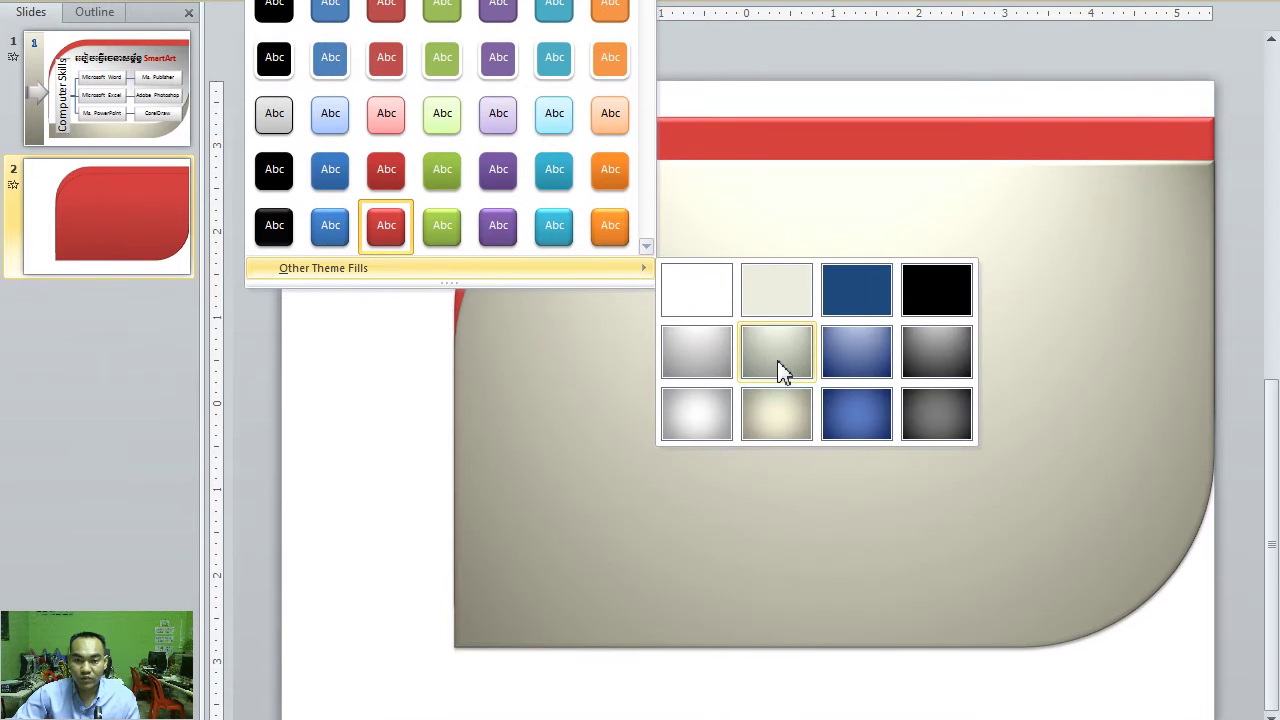
left_click(782, 368)
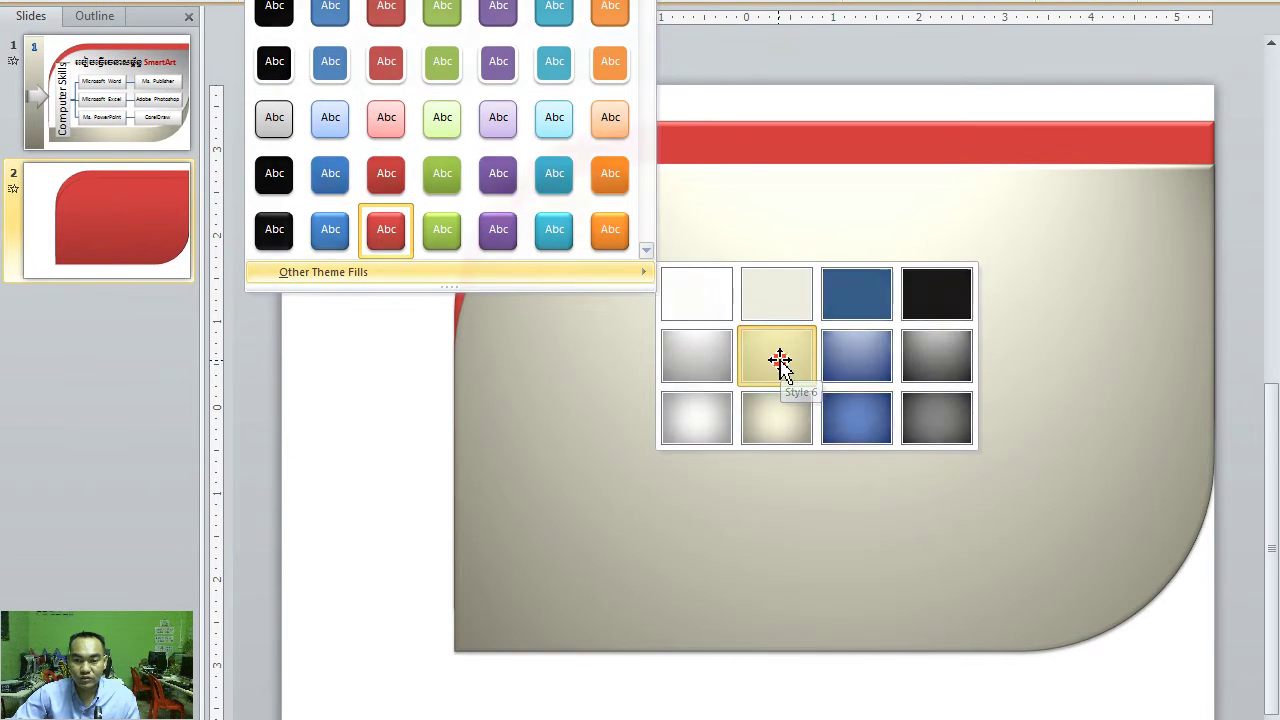
left_click(677, 182)
left_click(95, 201)
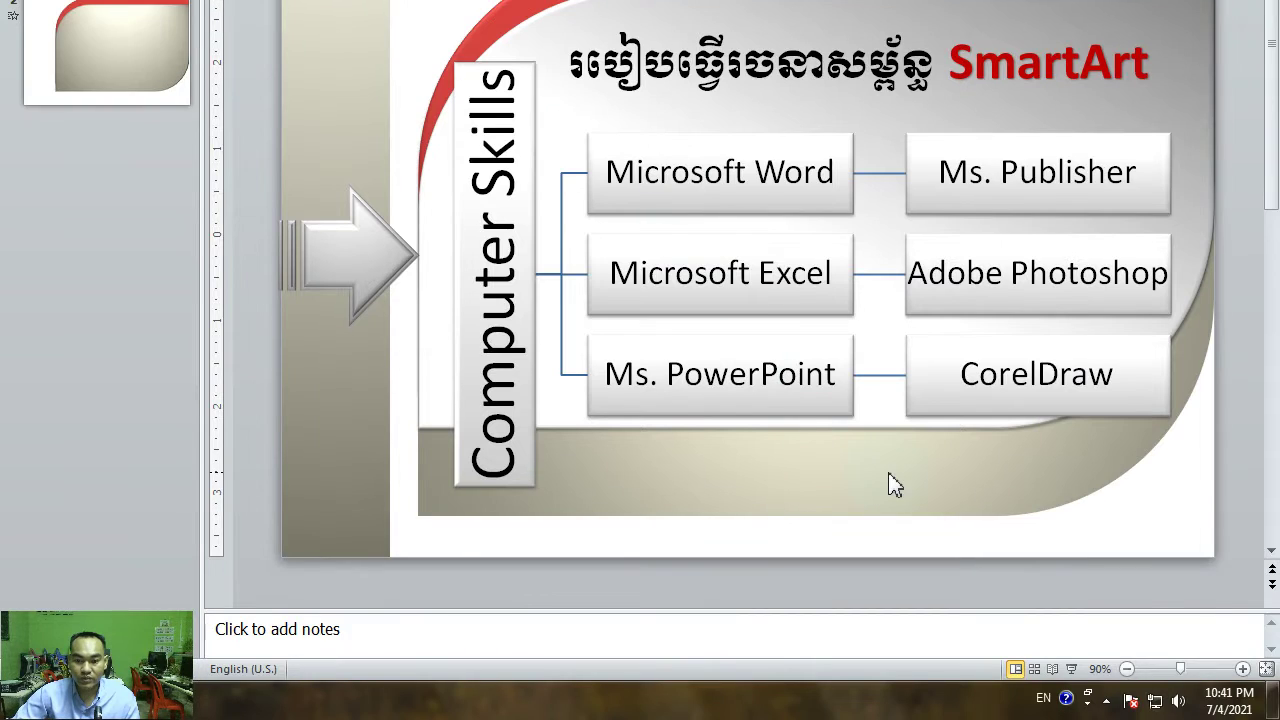
left_click(882, 712)
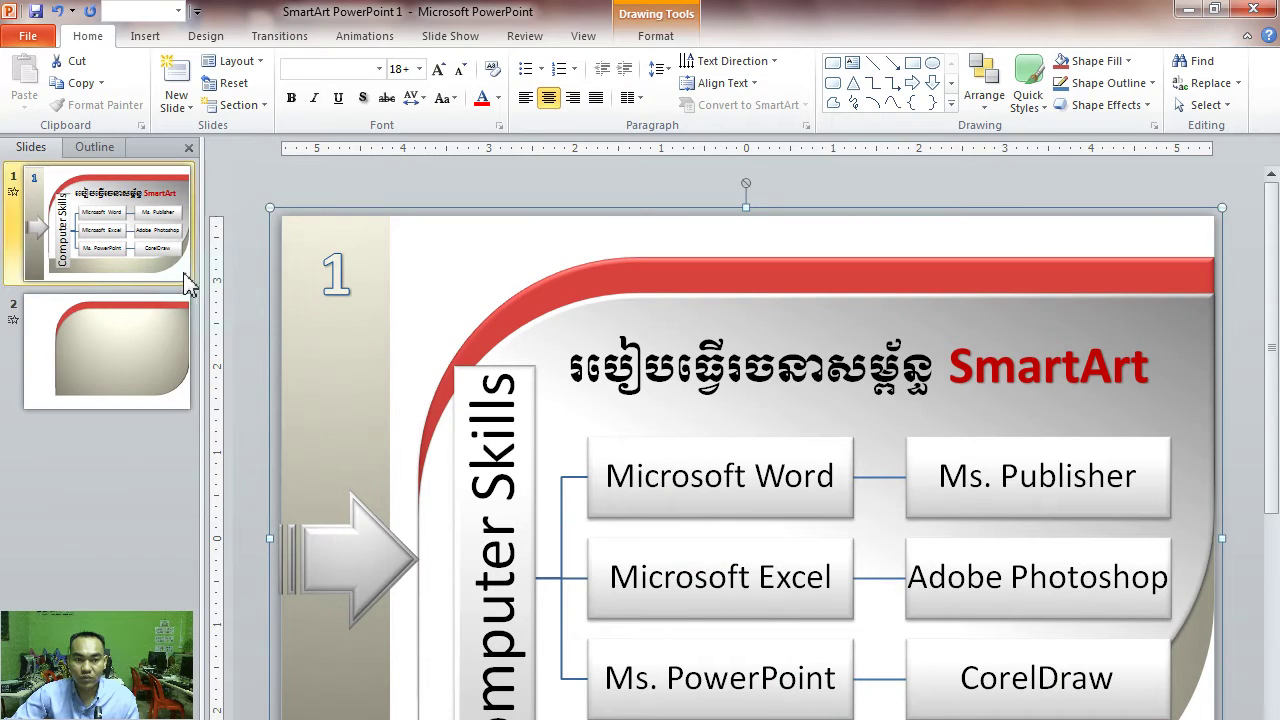
left_click(130, 335)
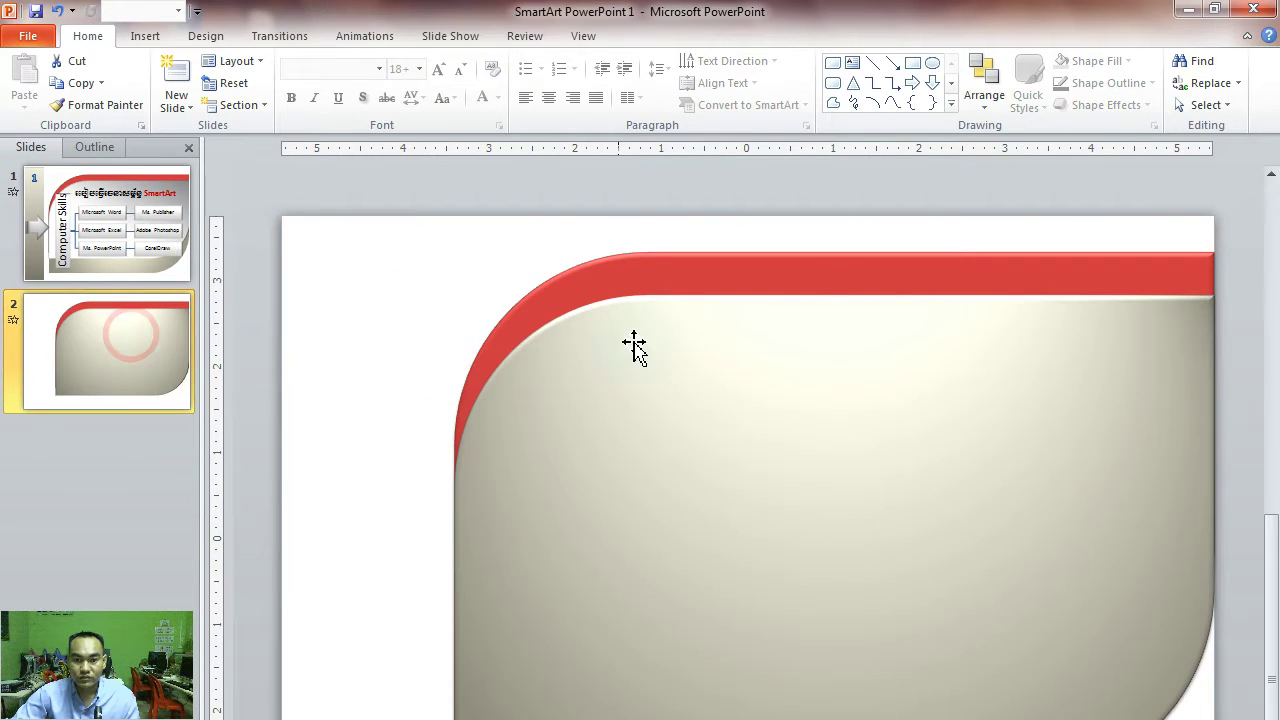
left_click(716, 360)
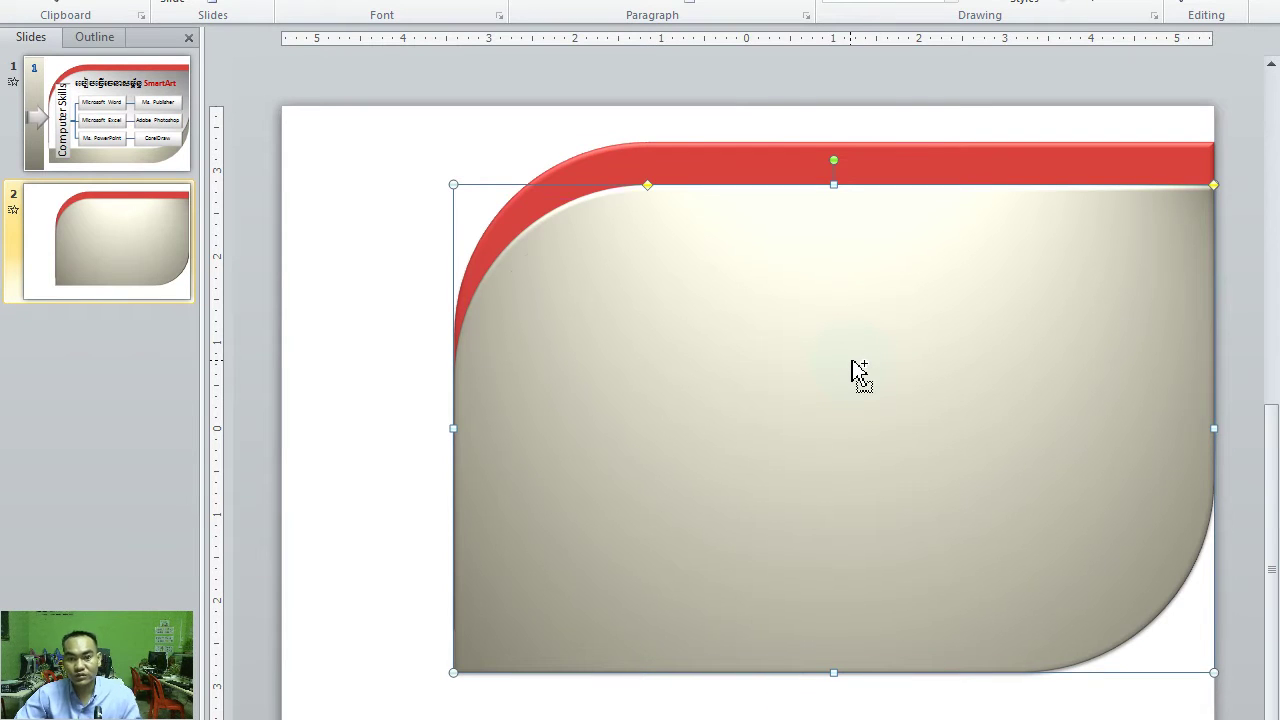
Duplicate the beige shape, then shorten the front panel from its bottom edge and nudge it left
key("ctrl+d")
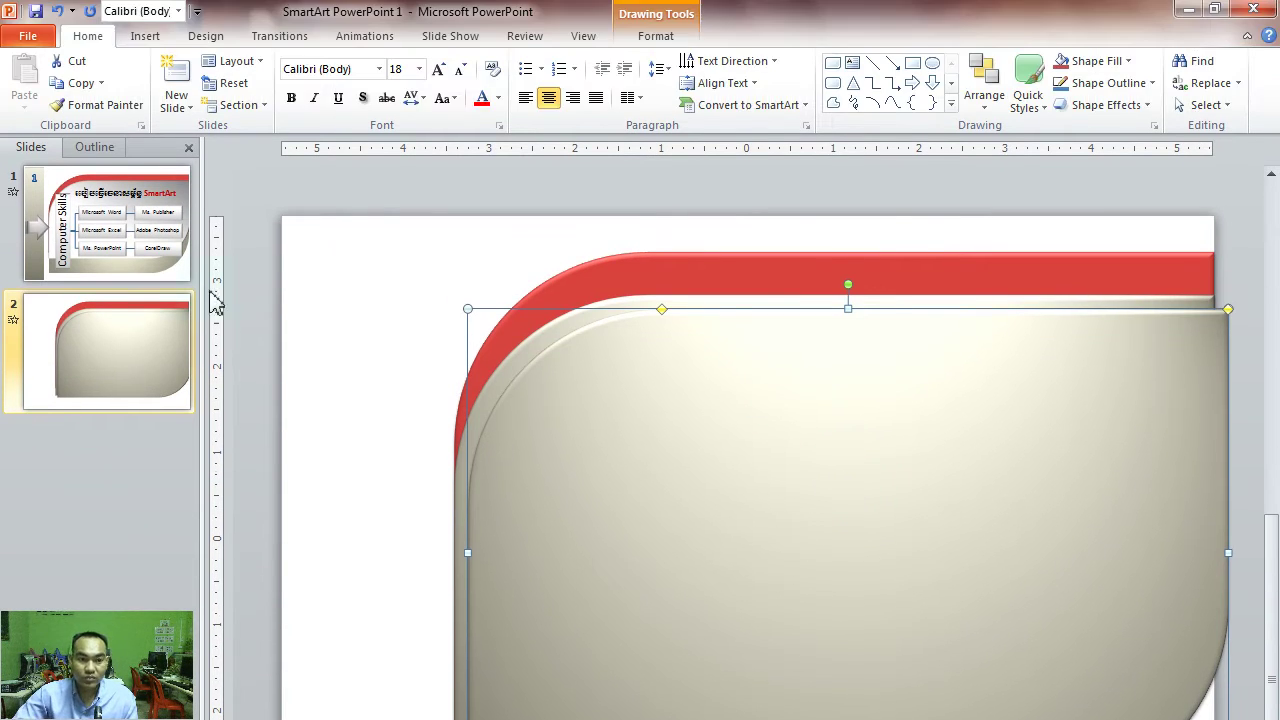
left_click(134, 135)
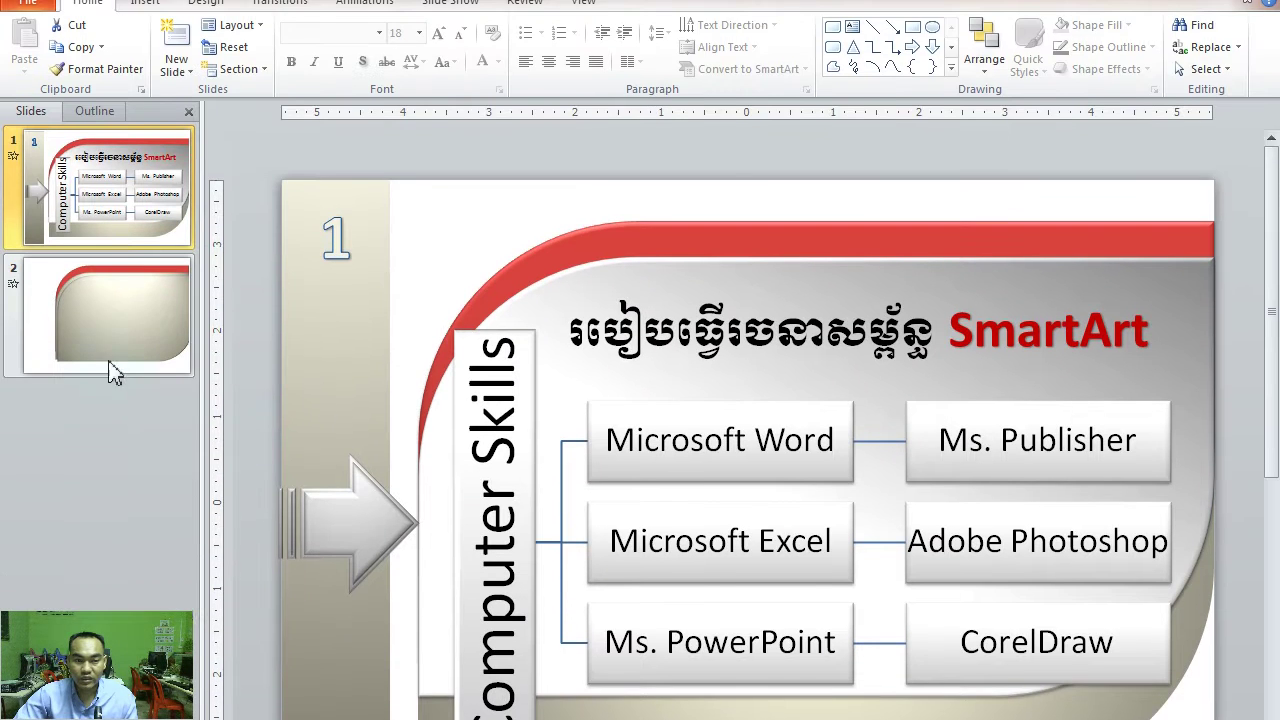
left_click(109, 362)
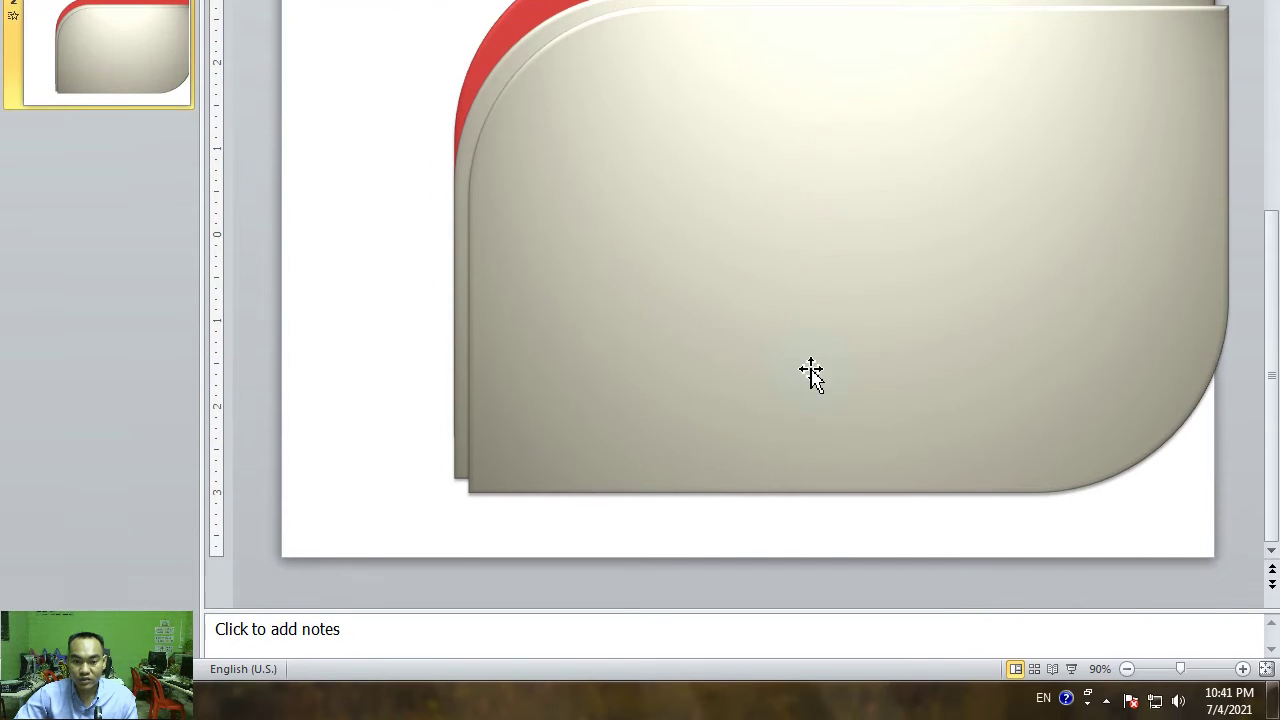
left_click(809, 561)
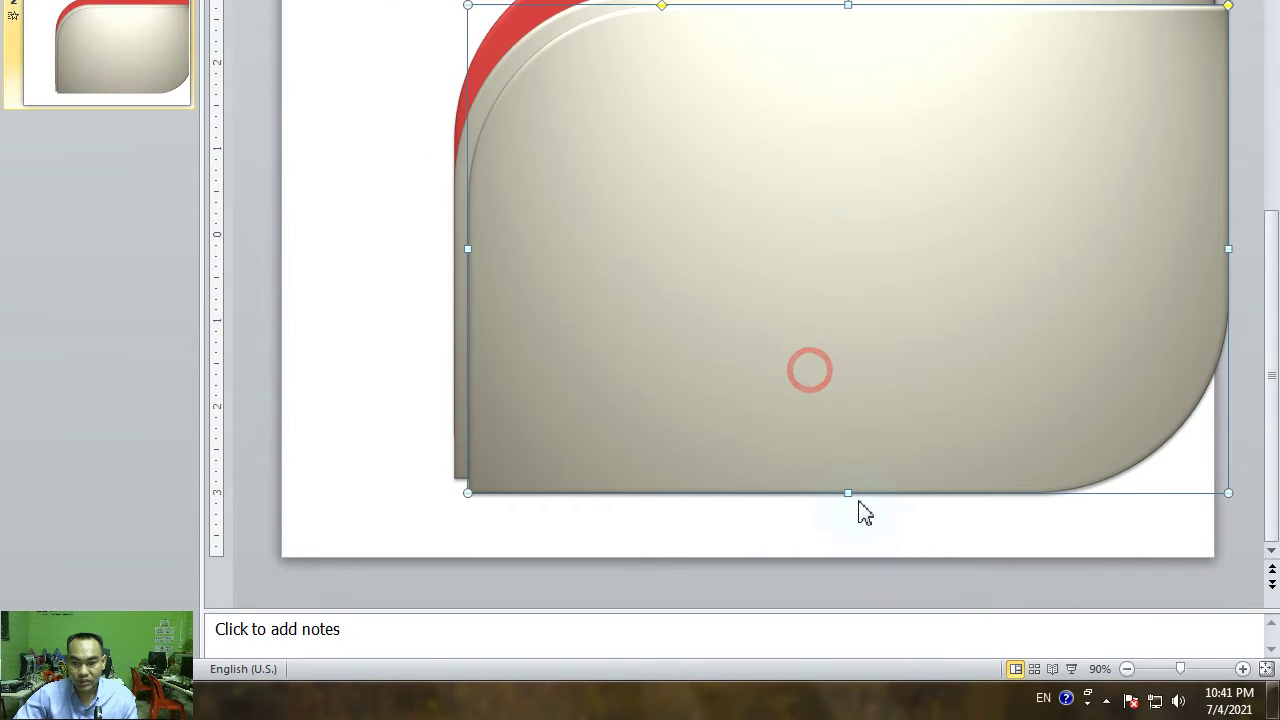
left_click_drag(848, 492, 842, 436)
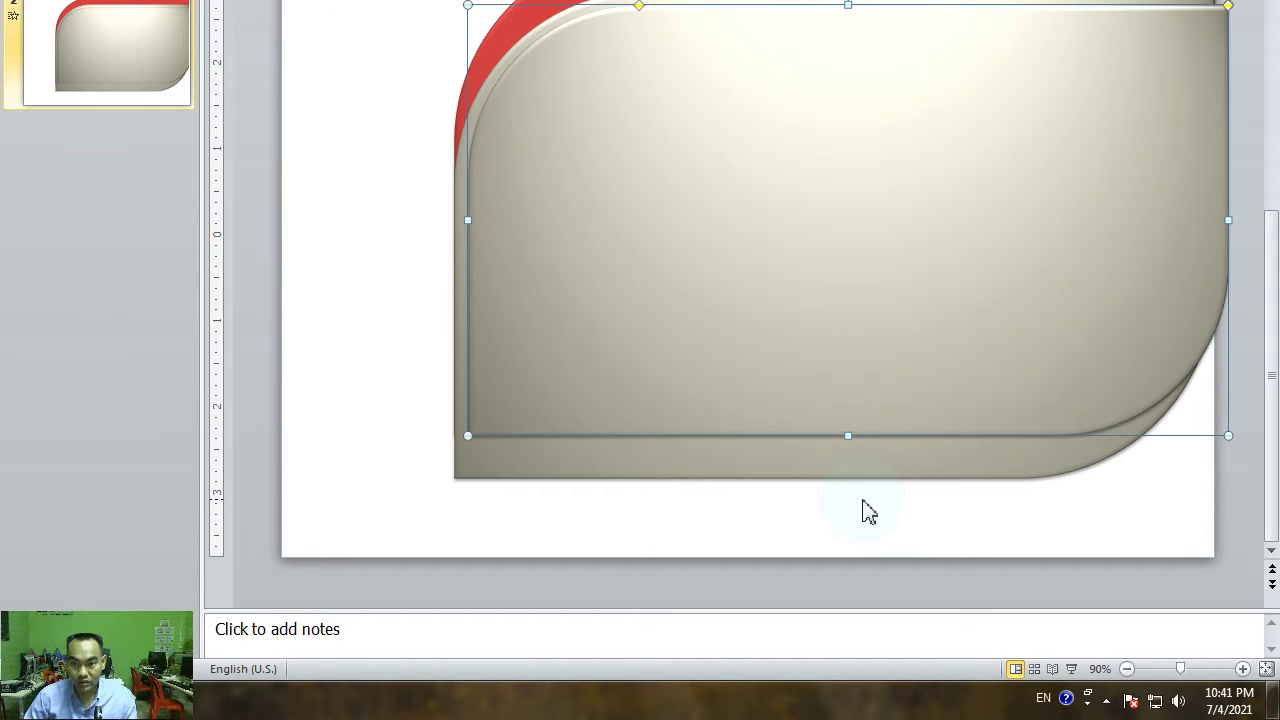
key("Left")
key("Left")
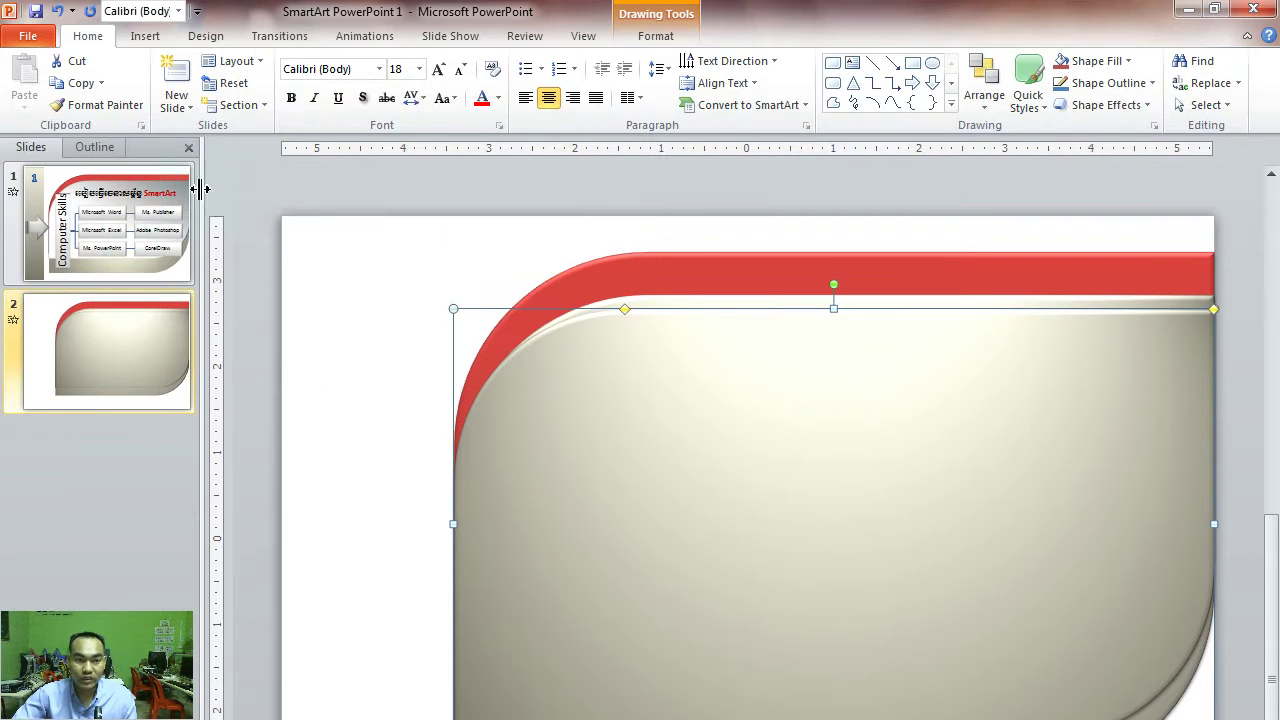
Nudge the front panel up so it lines up under the red band
left_click(170, 210)
left_click(163, 334)
left_click(712, 431)
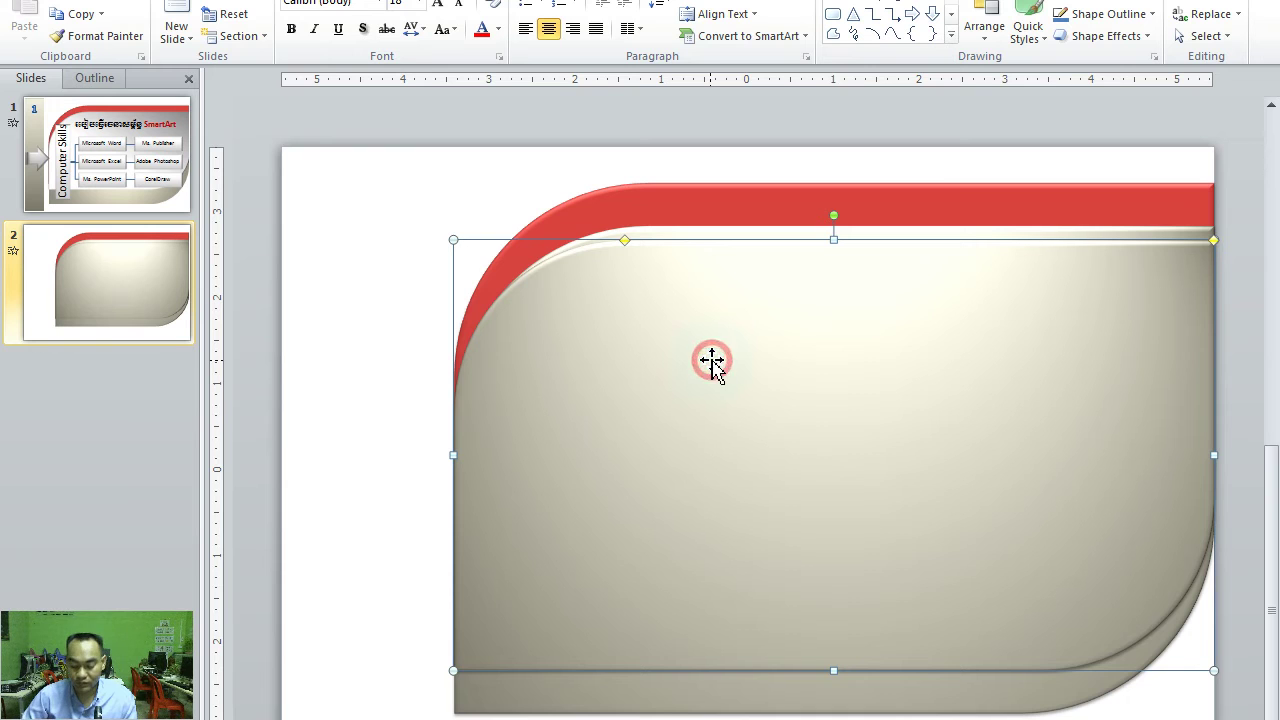
key("Up")
key("Up")
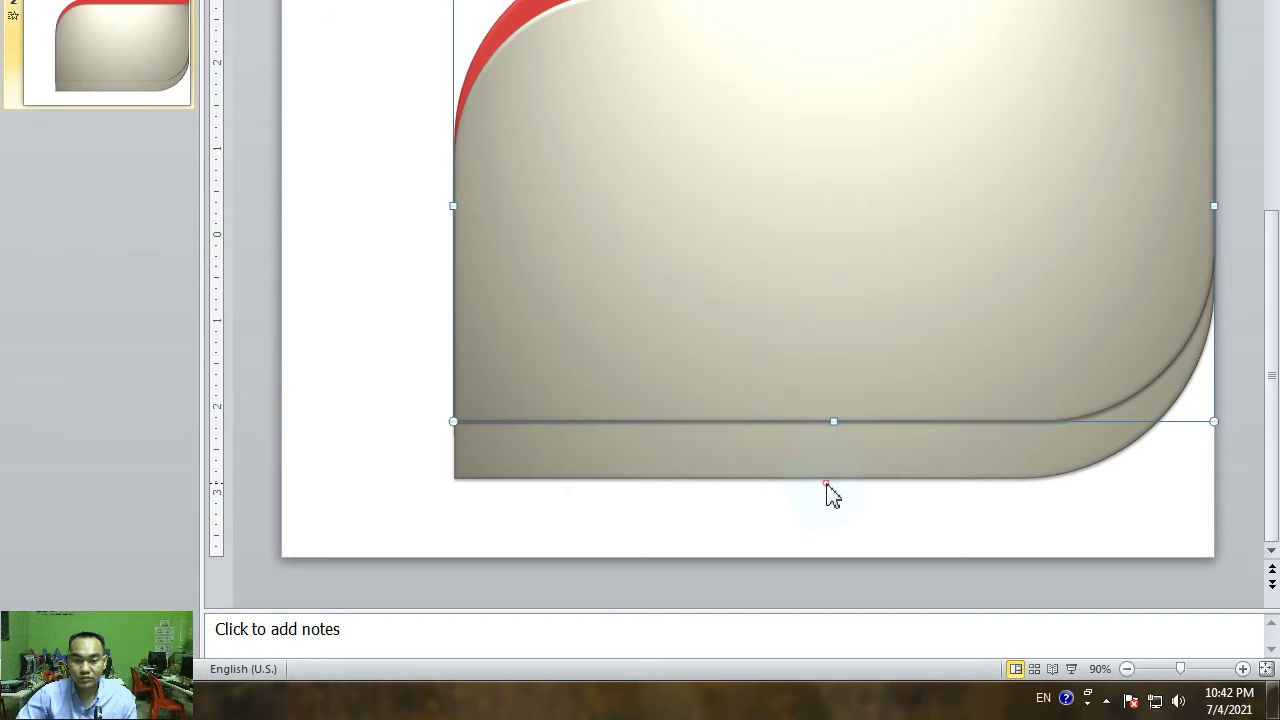
left_click(826, 485)
left_click(790, 173)
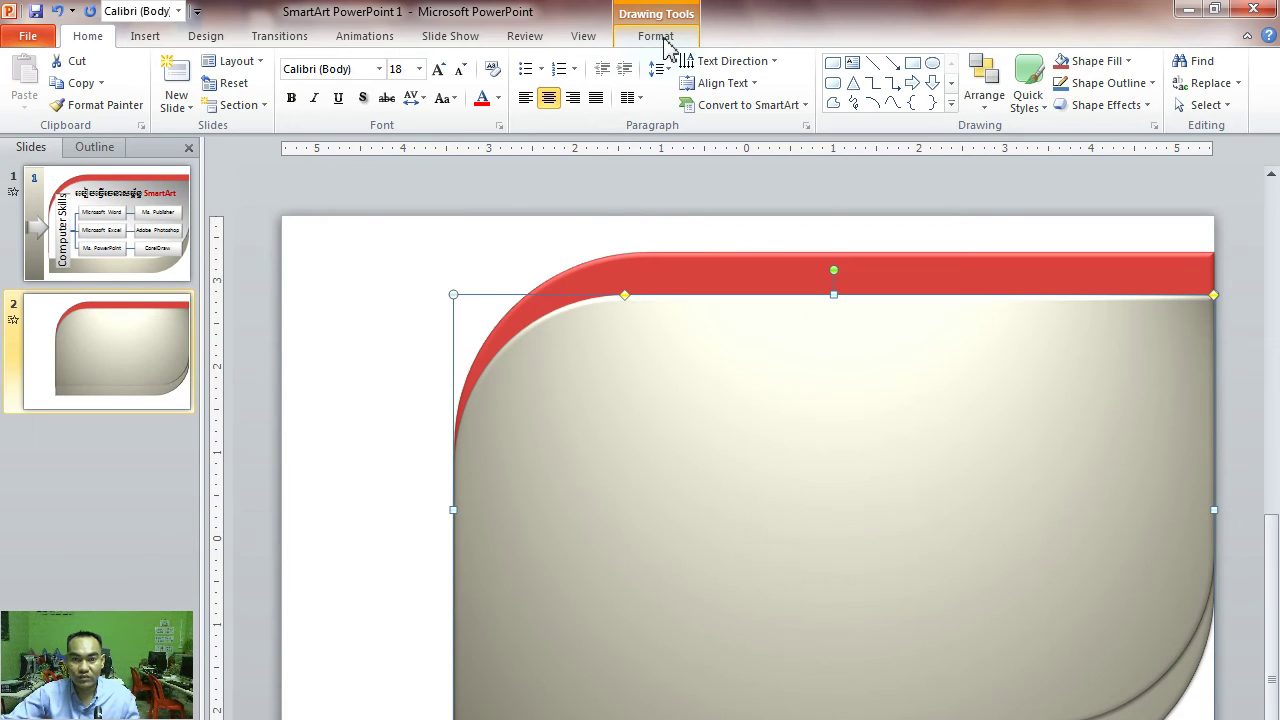
Apply the silver Style 5 theme fill to the front panel
left_click(660, 38)
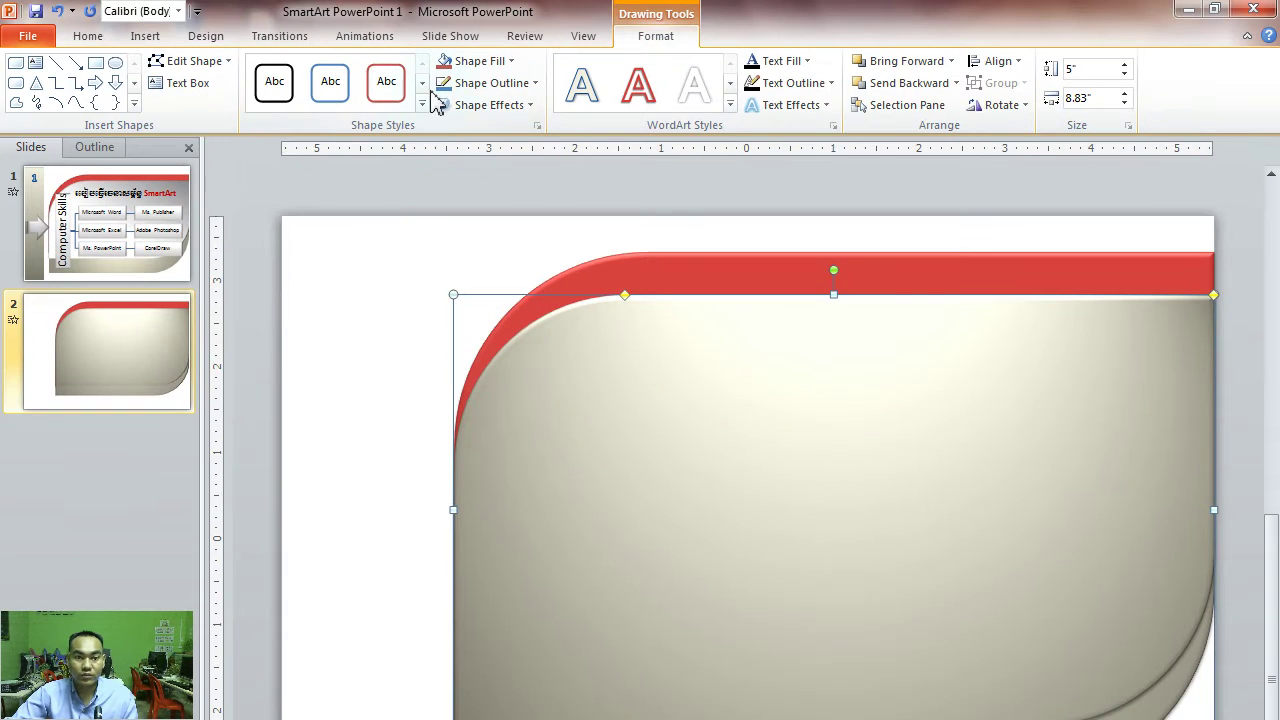
left_click(422, 102)
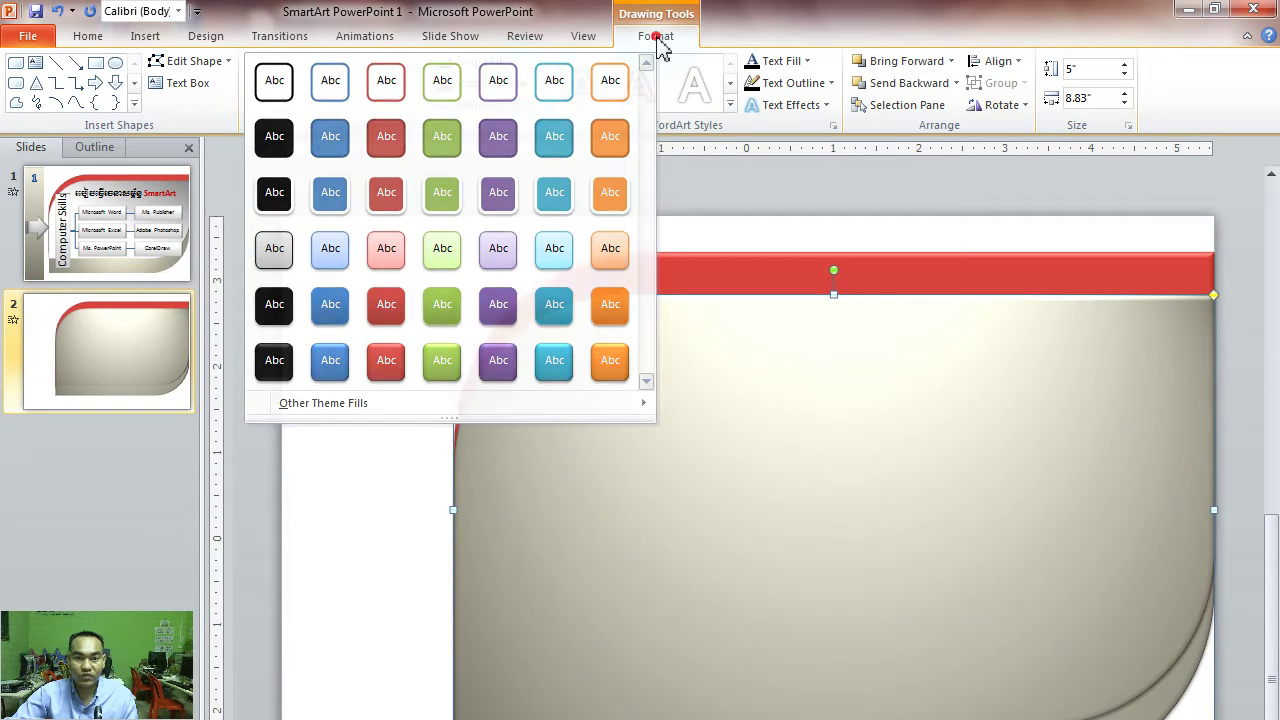
left_click(656, 40)
left_click(424, 104)
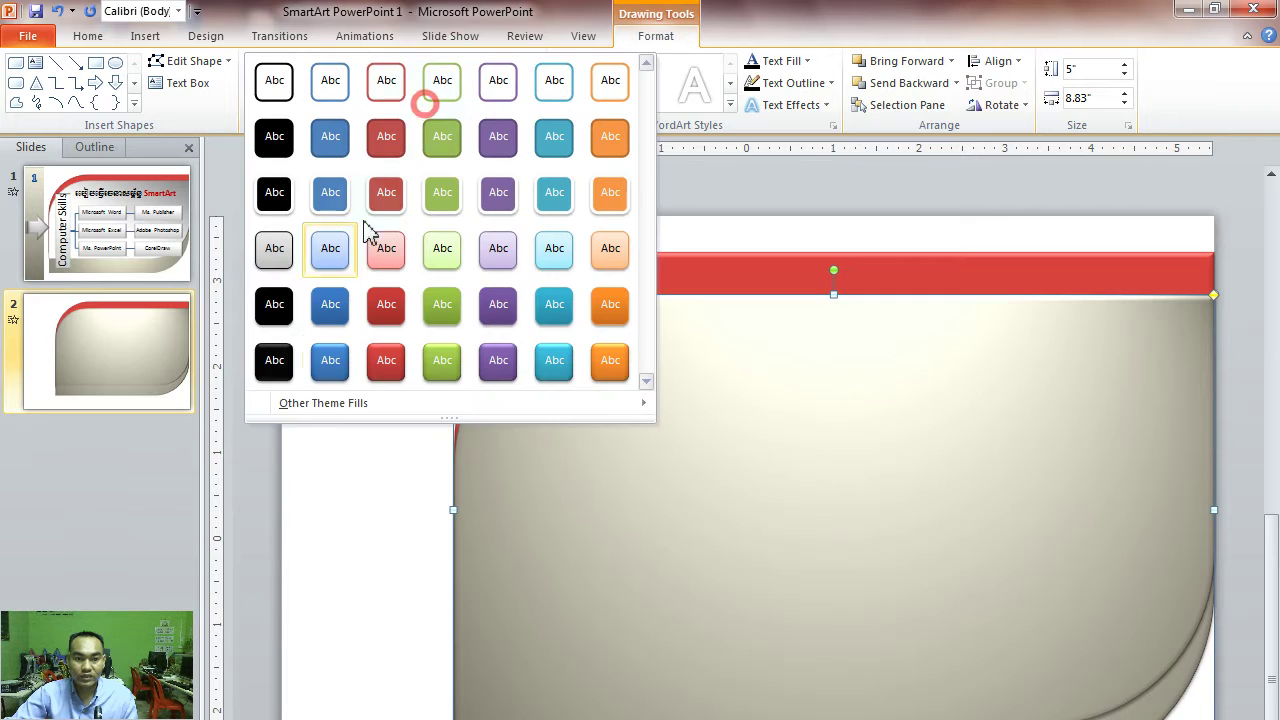
mouse_move(358, 416)
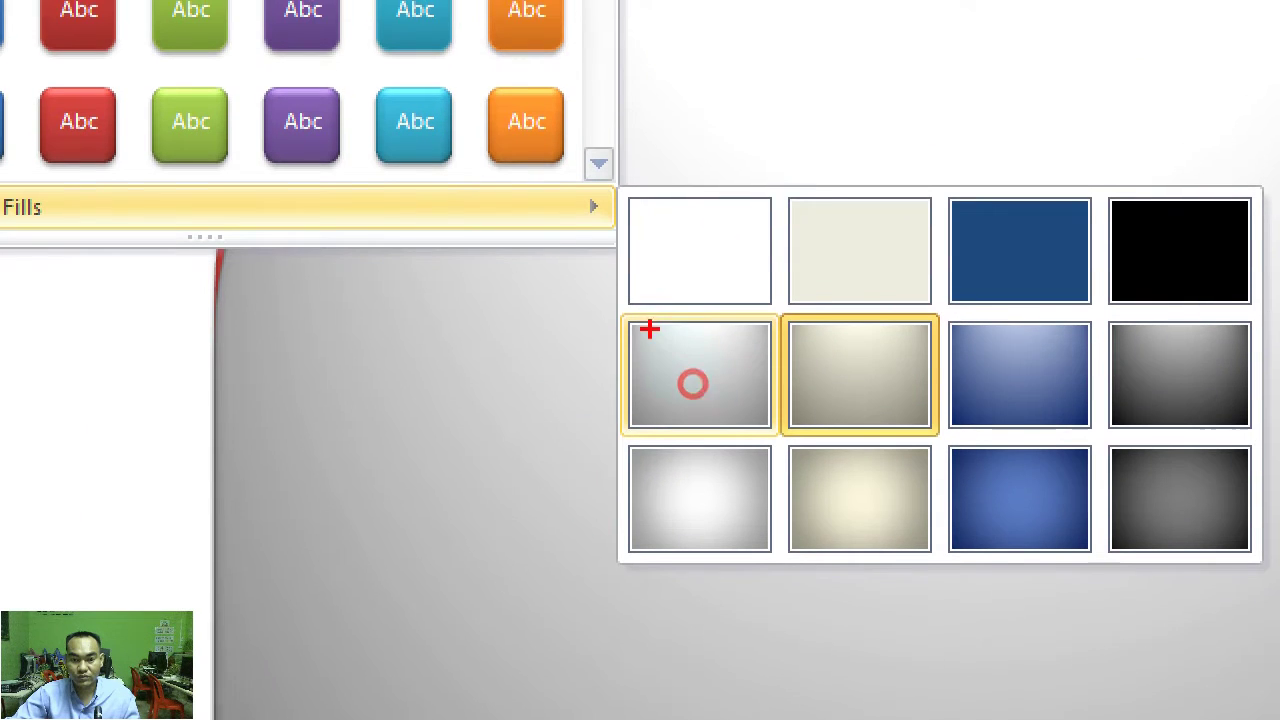
left_click_drag(631, 283, 772, 382)
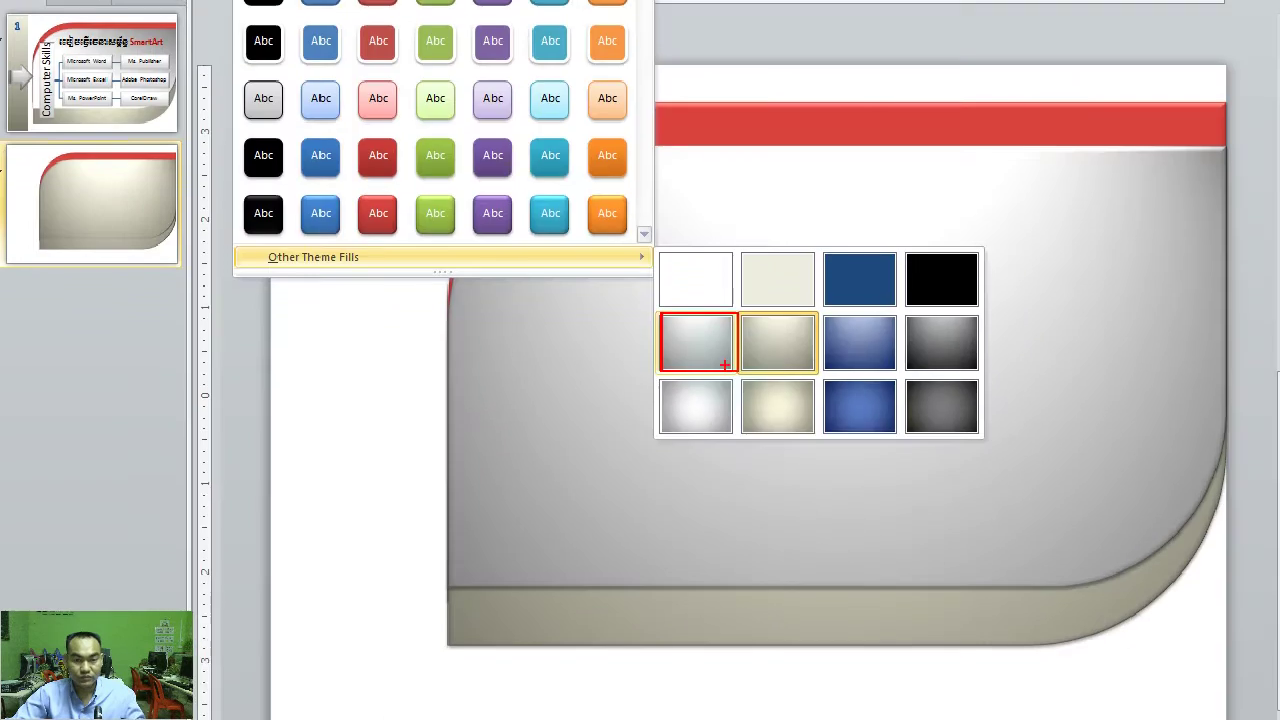
left_click(578, 137)
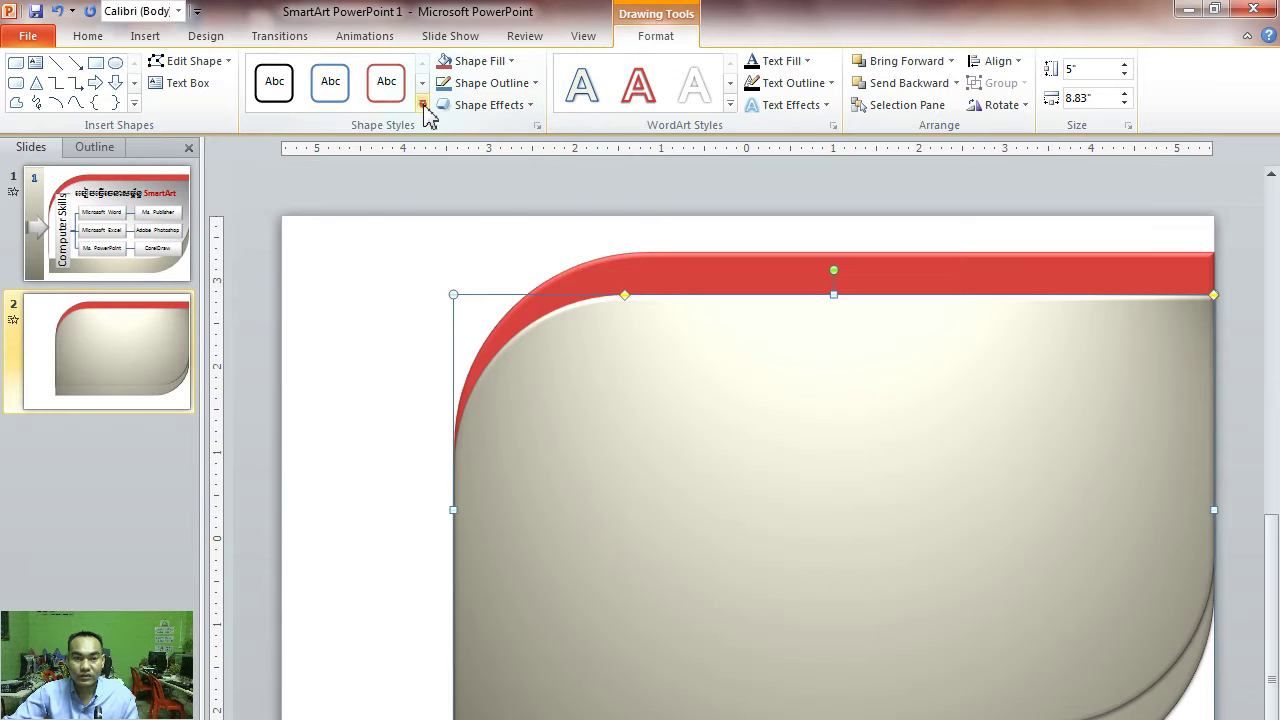
left_click(424, 106)
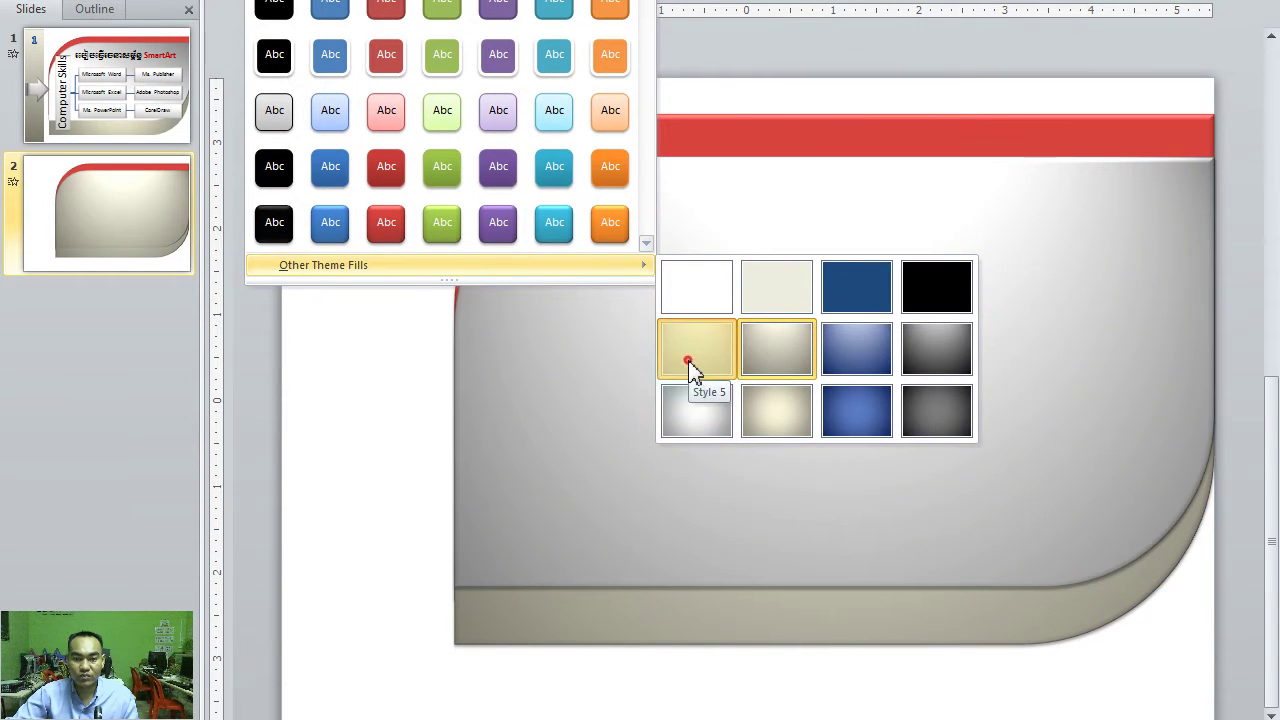
left_click(688, 362)
left_click(511, 194)
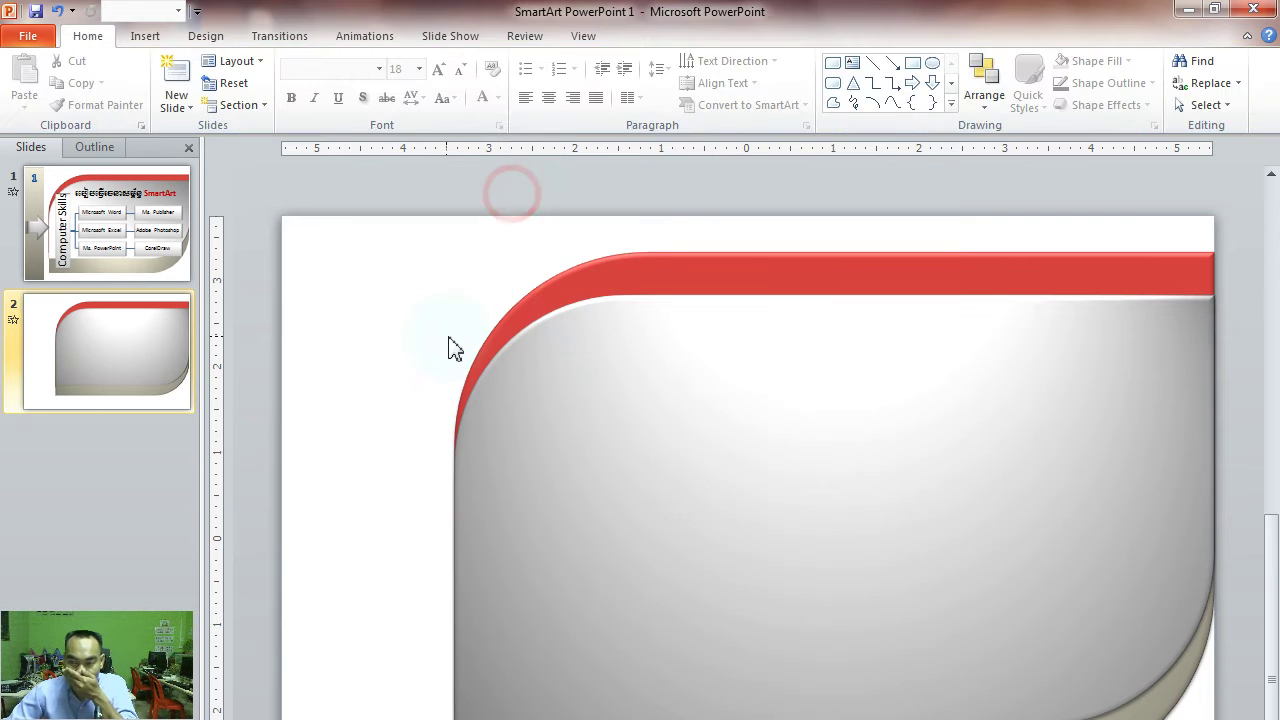
Compare slide 2's grey panel with slide 1 and reselect the panel
left_click(149, 249)
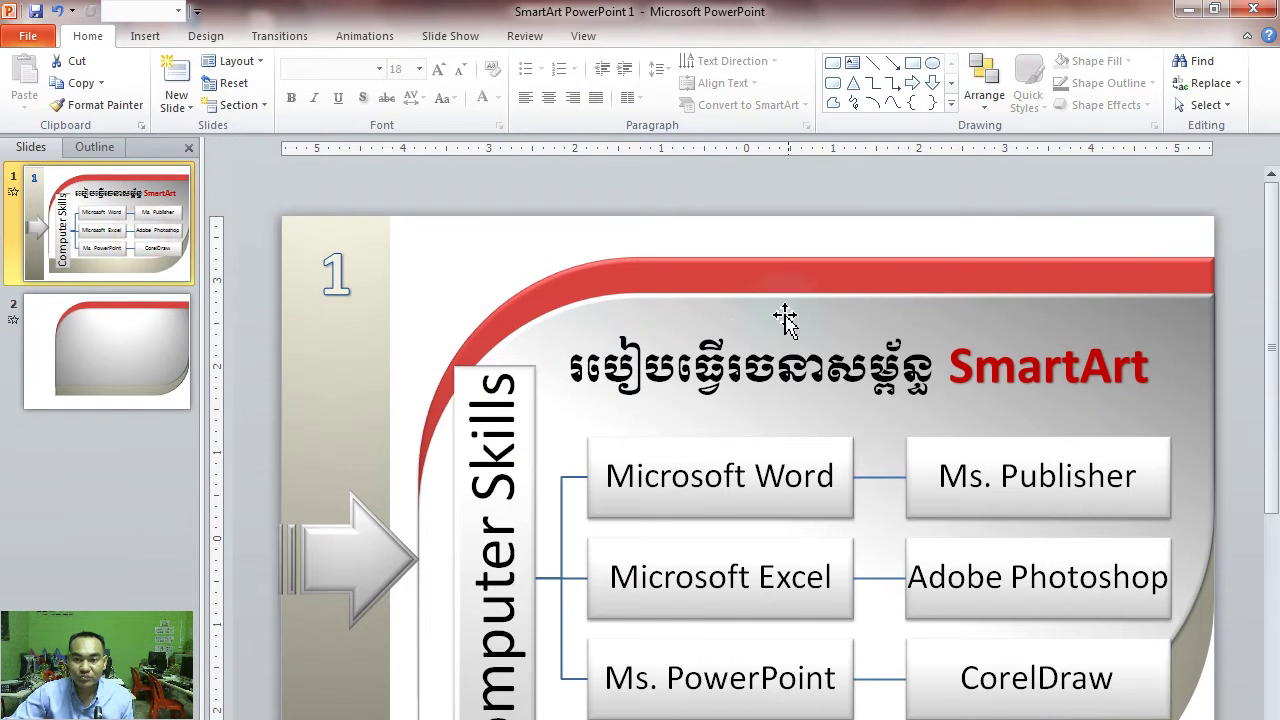
left_click(143, 347)
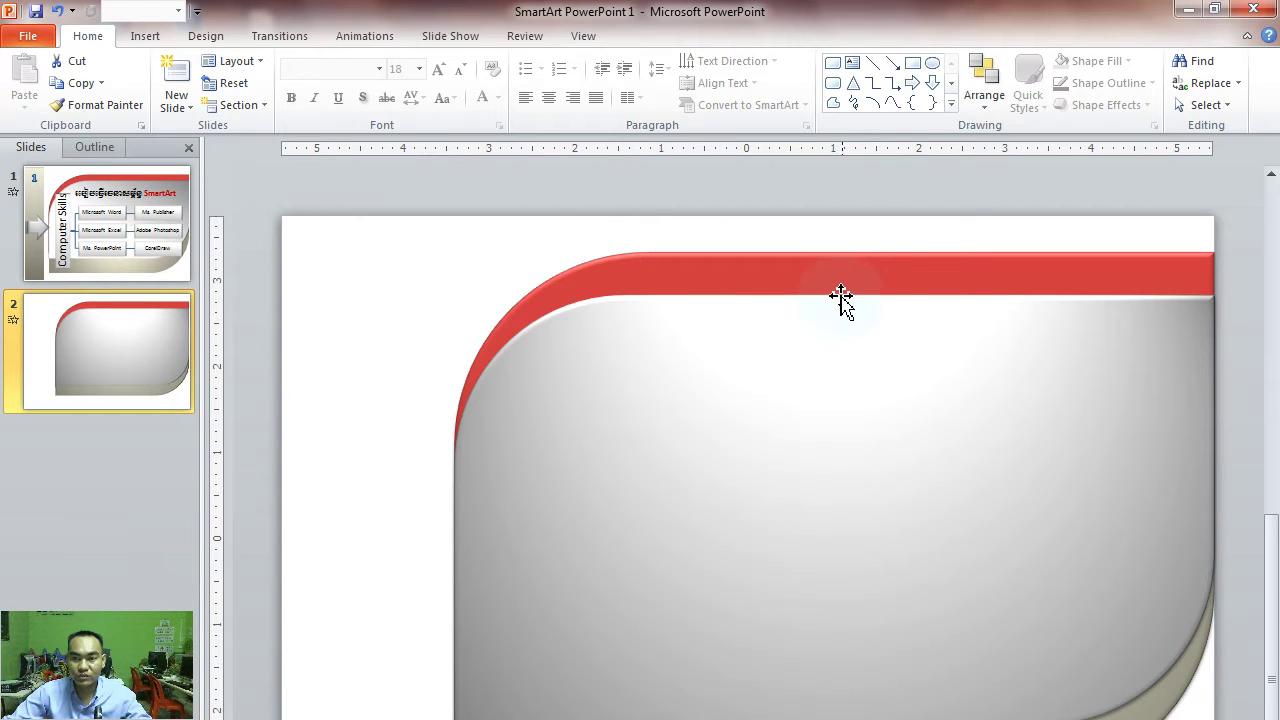
left_click(840, 358)
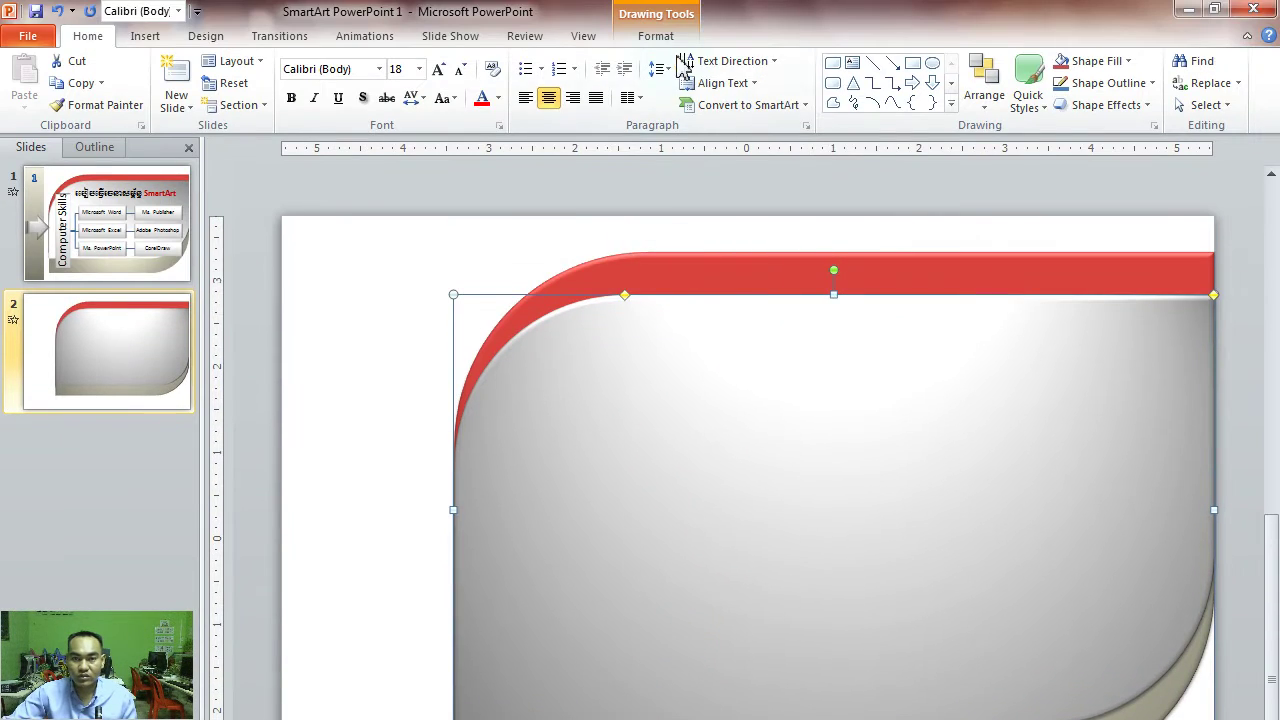
left_click(656, 38)
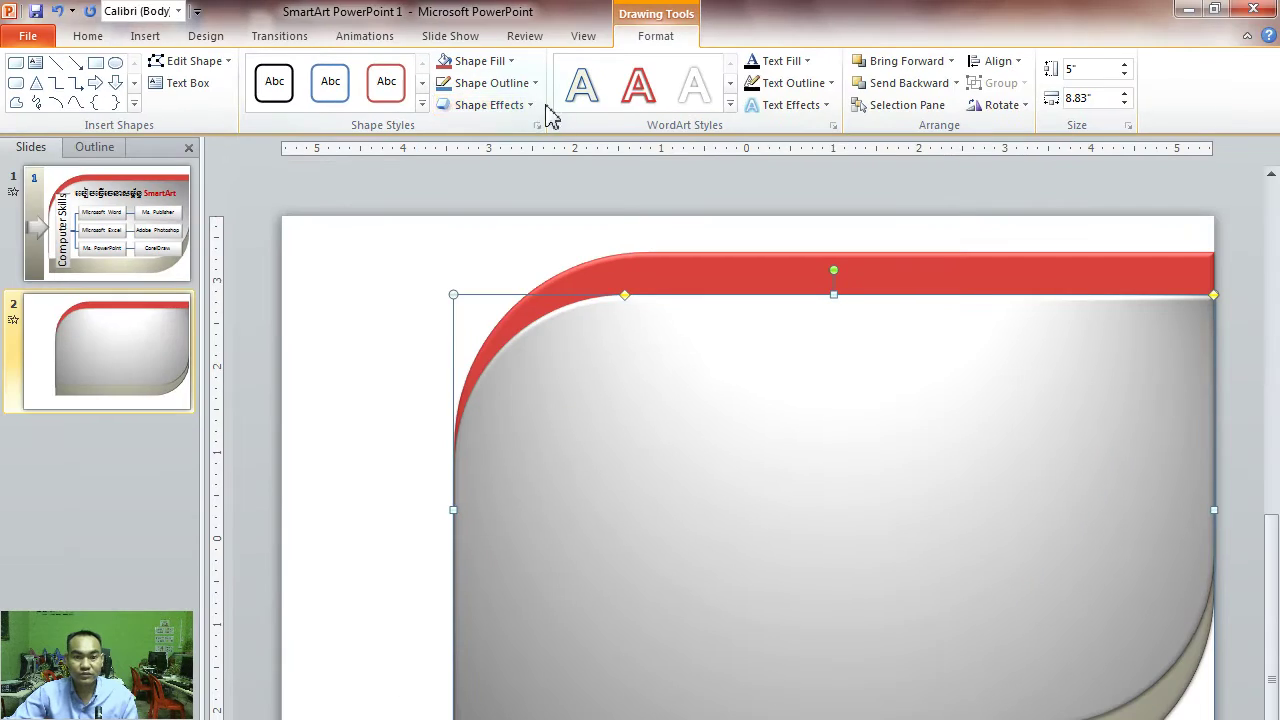
Apply the Cool Slant bevel to the silver front panel
left_click(524, 106)
mouse_move(510, 370)
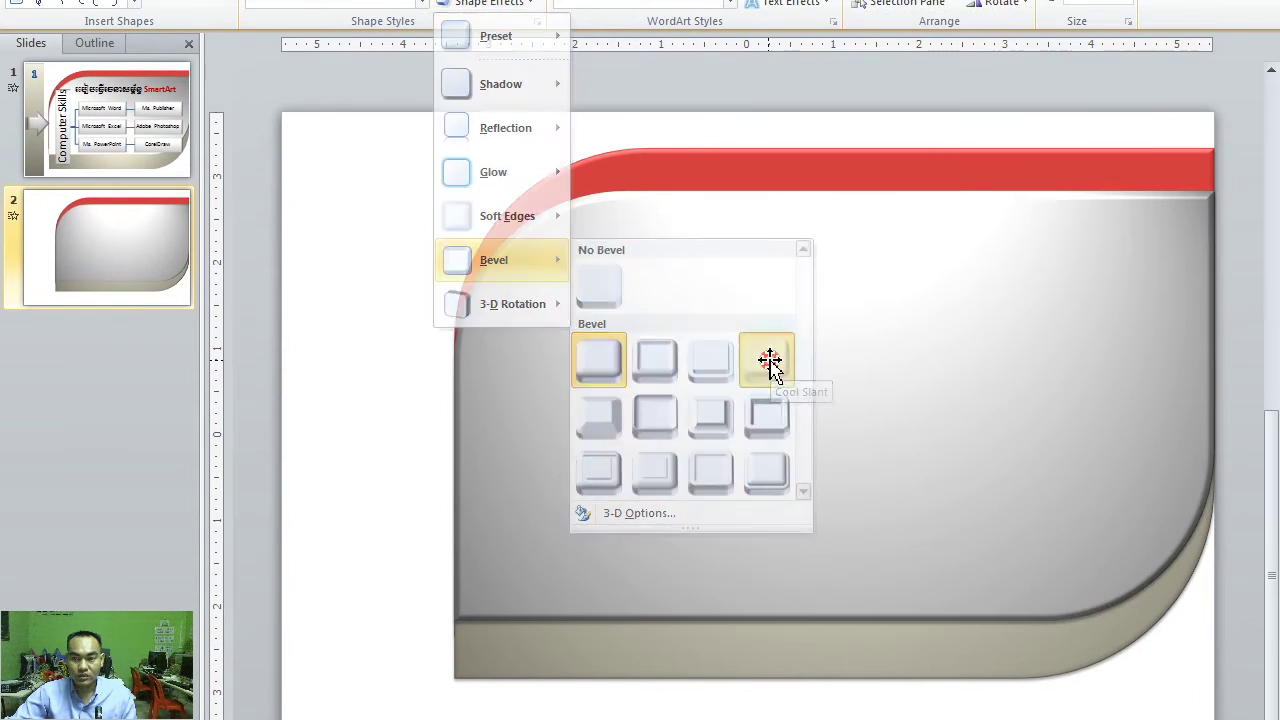
left_click(770, 365)
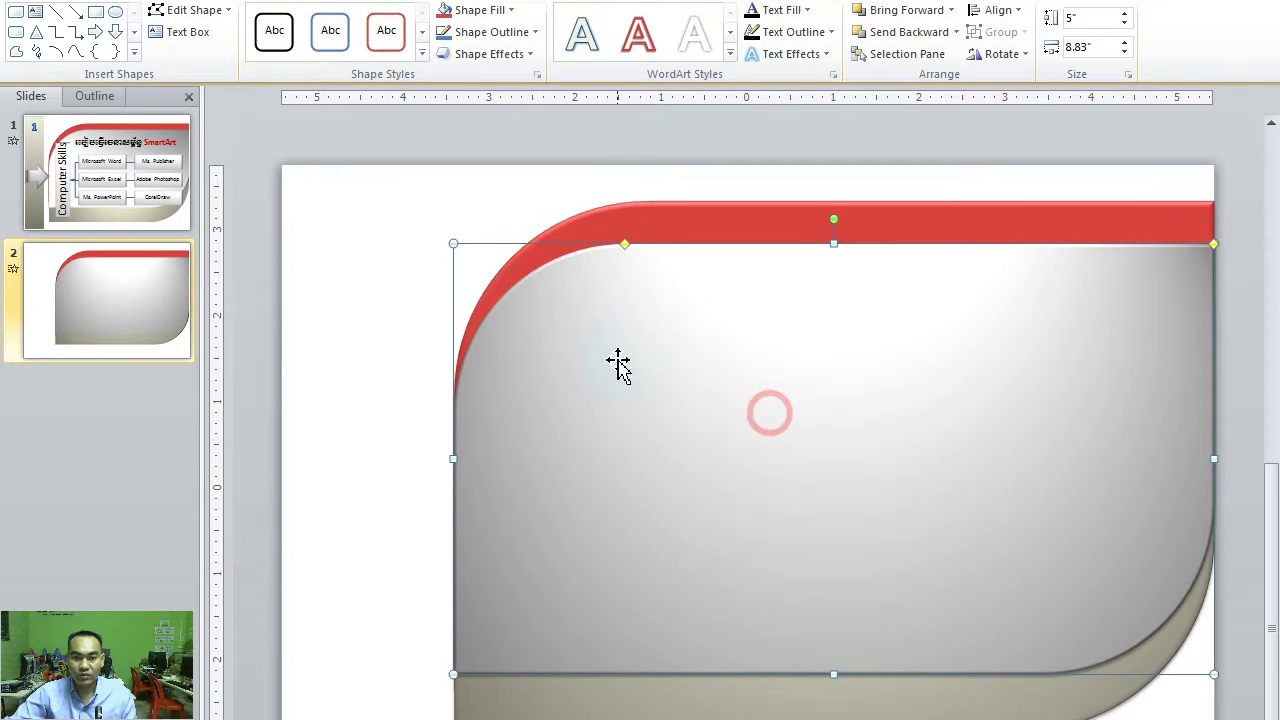
left_click(625, 493)
left_click(625, 443)
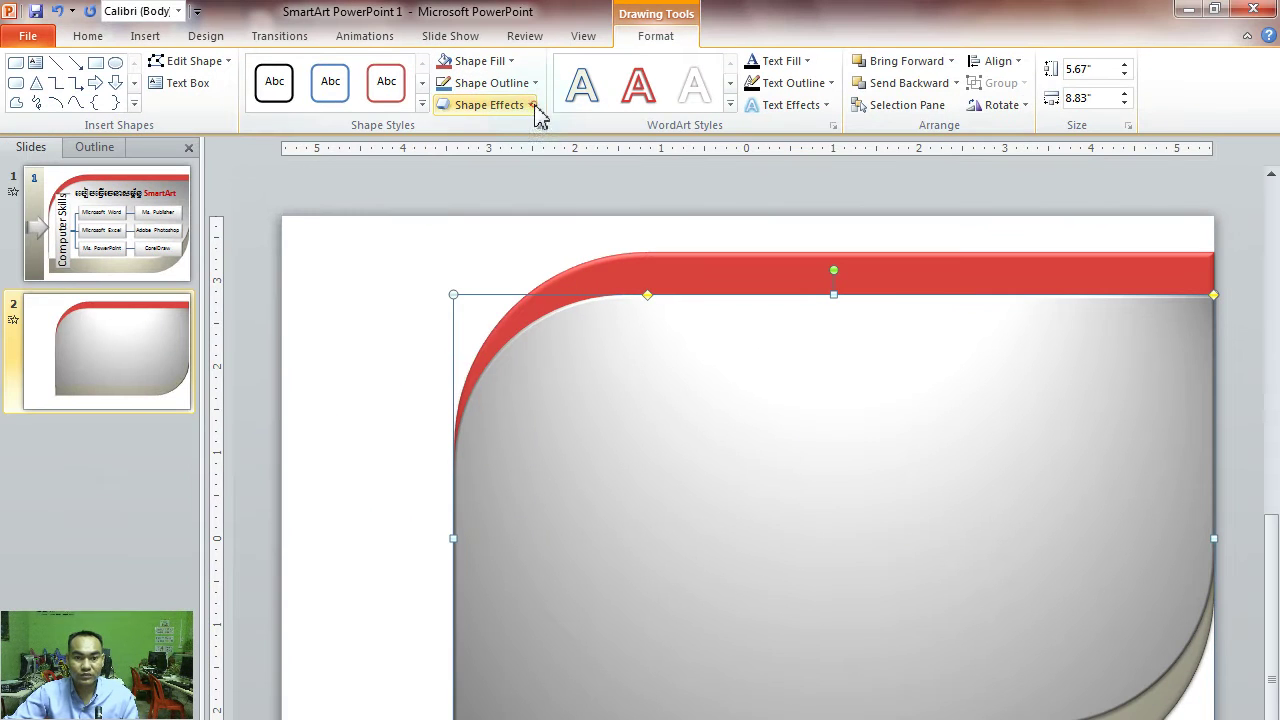
Replace the panel's bevel with the Hard Edge preset
left_click(534, 106)
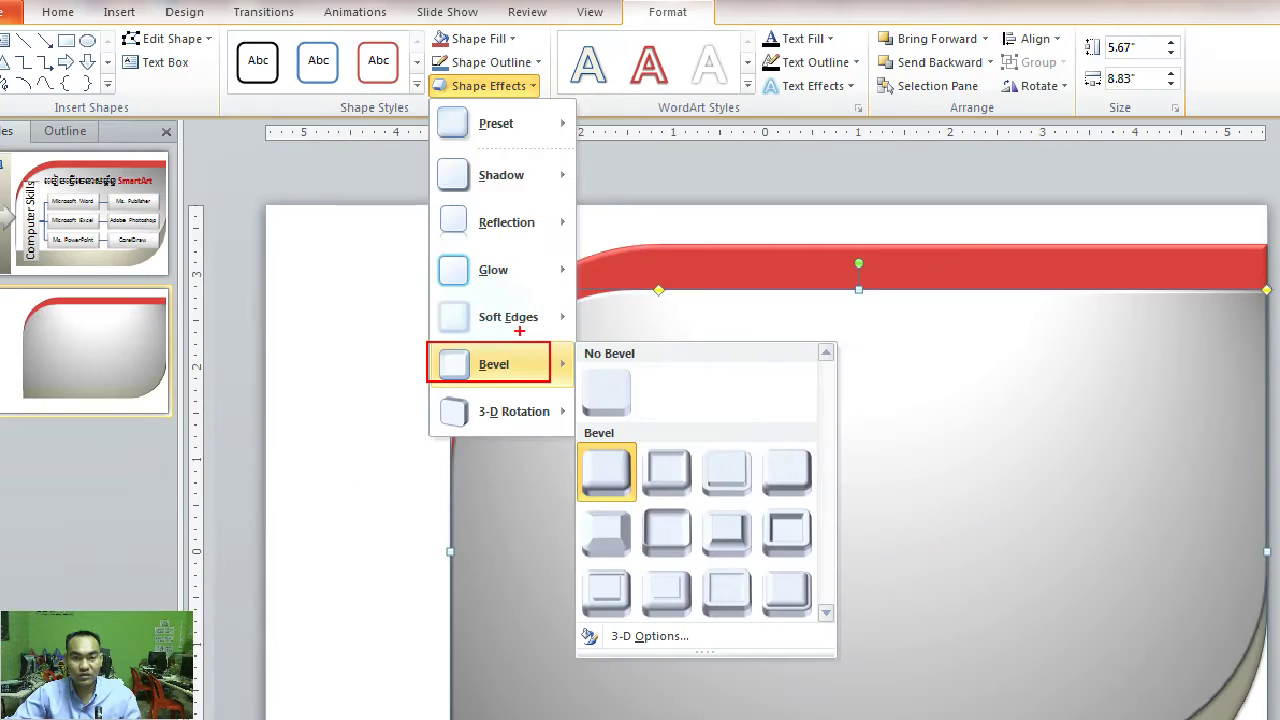
left_click(505, 160)
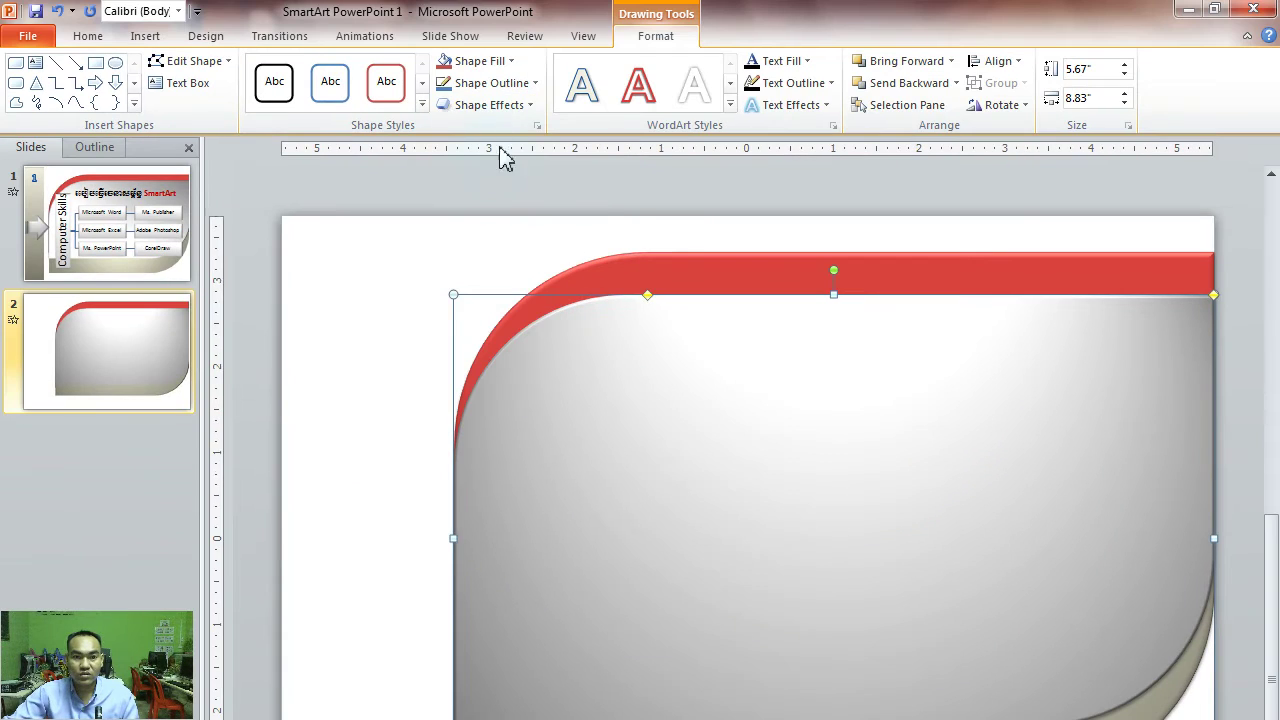
left_click(508, 83)
left_click(536, 82)
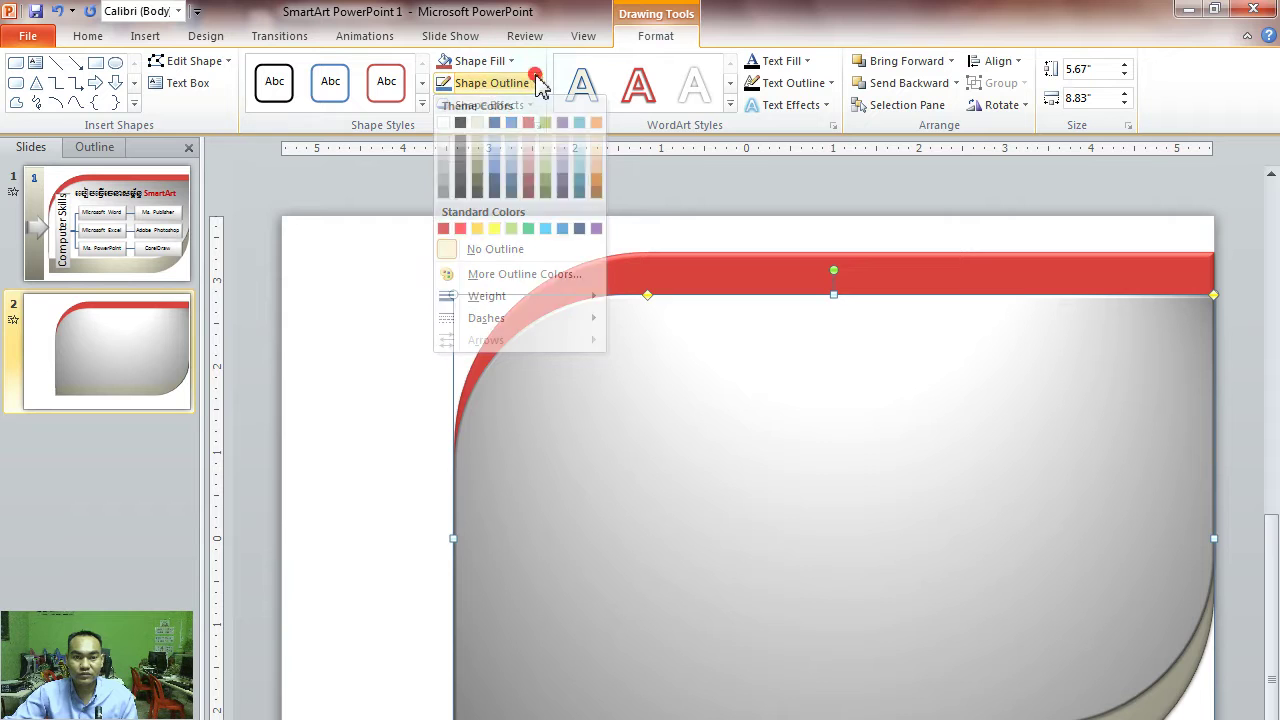
left_click(491, 104)
mouse_move(491, 363)
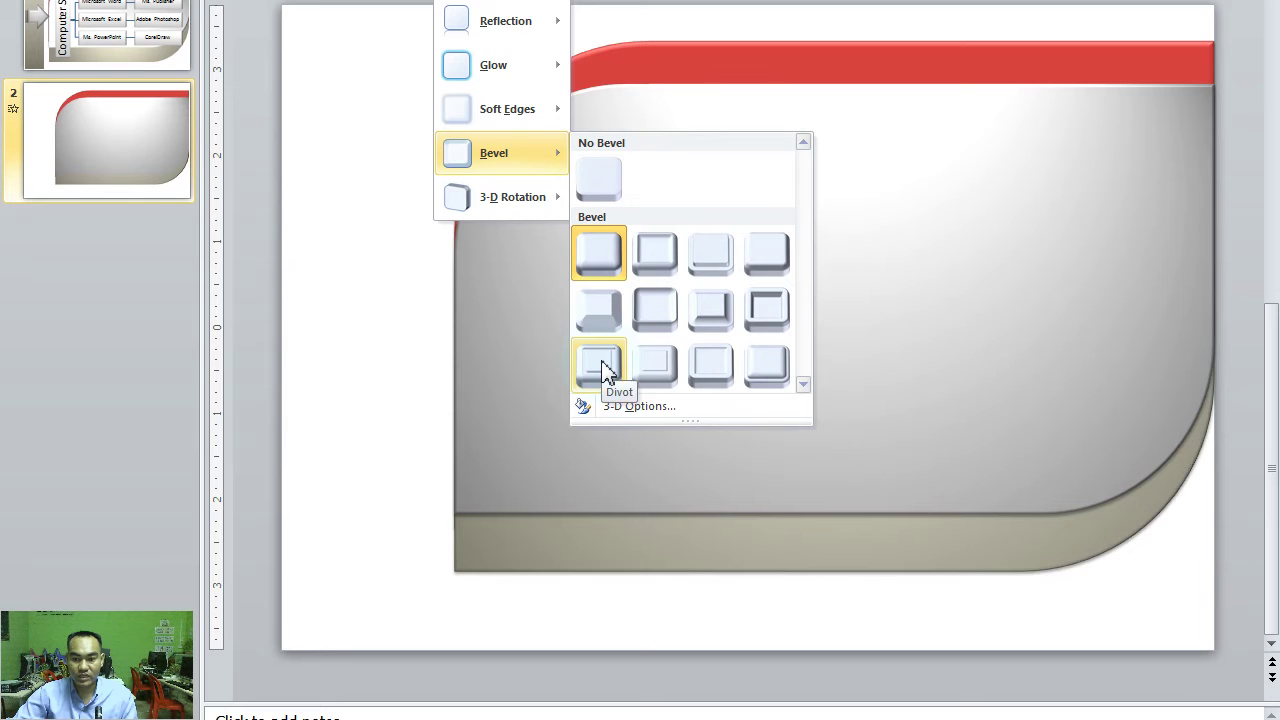
left_click(722, 366)
Select the red top band and apply a bevel preset from Shape Effects
left_click(803, 263)
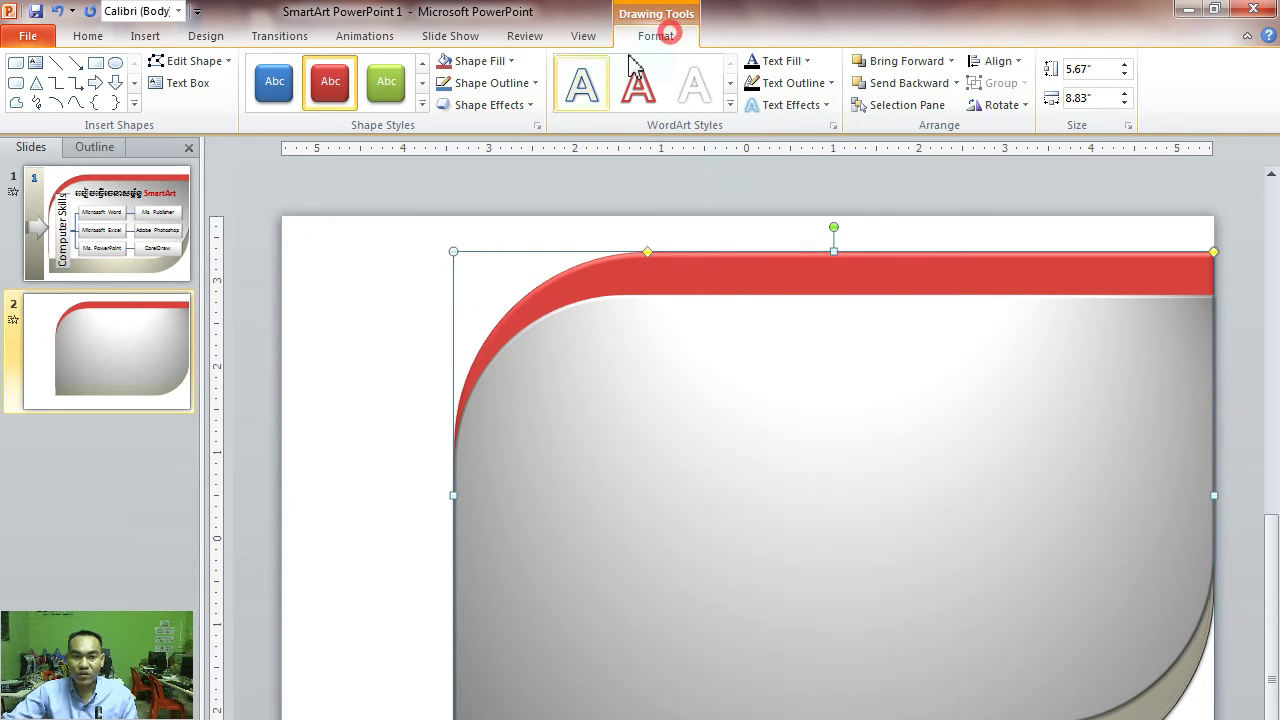
left_click(521, 108)
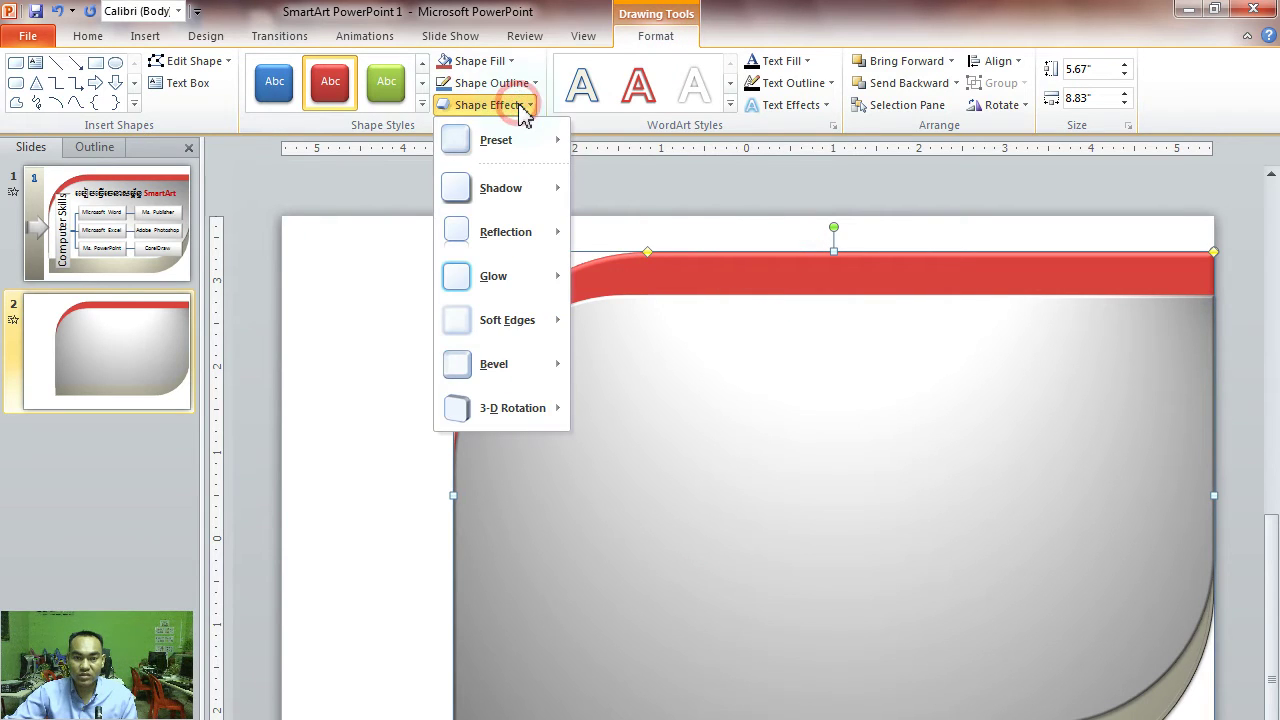
mouse_move(517, 364)
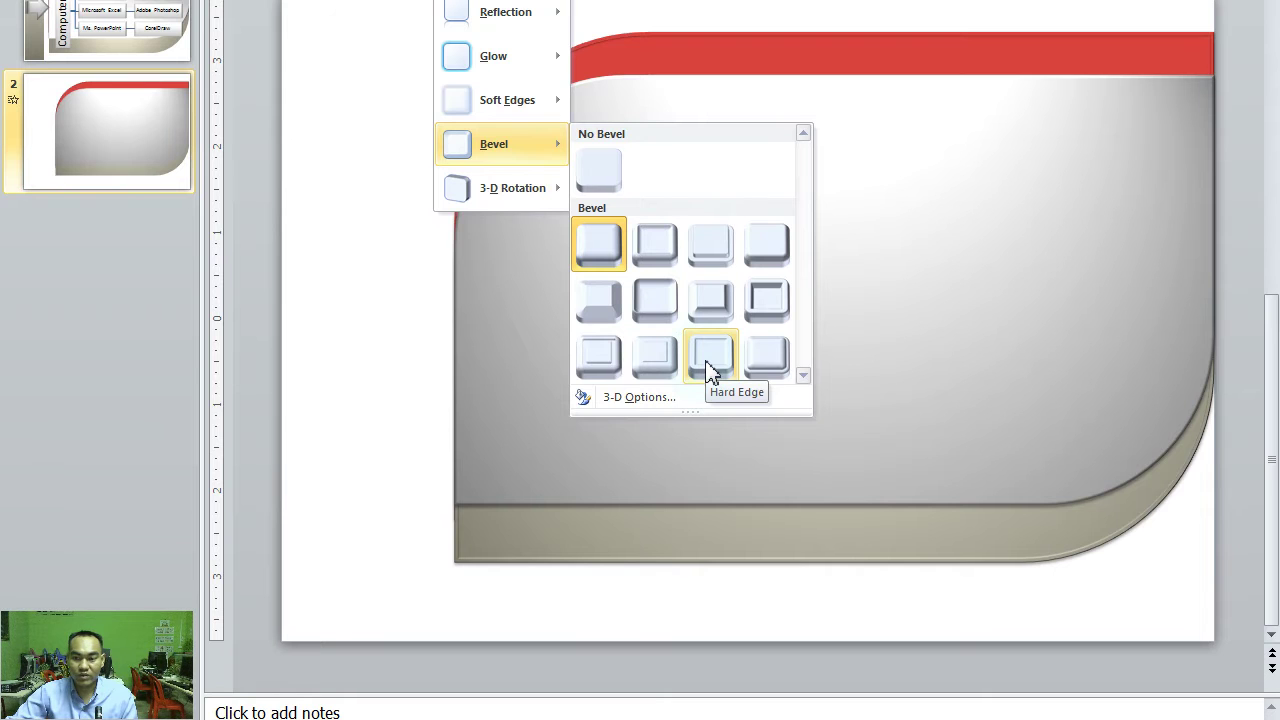
left_click(708, 368)
left_click(397, 277)
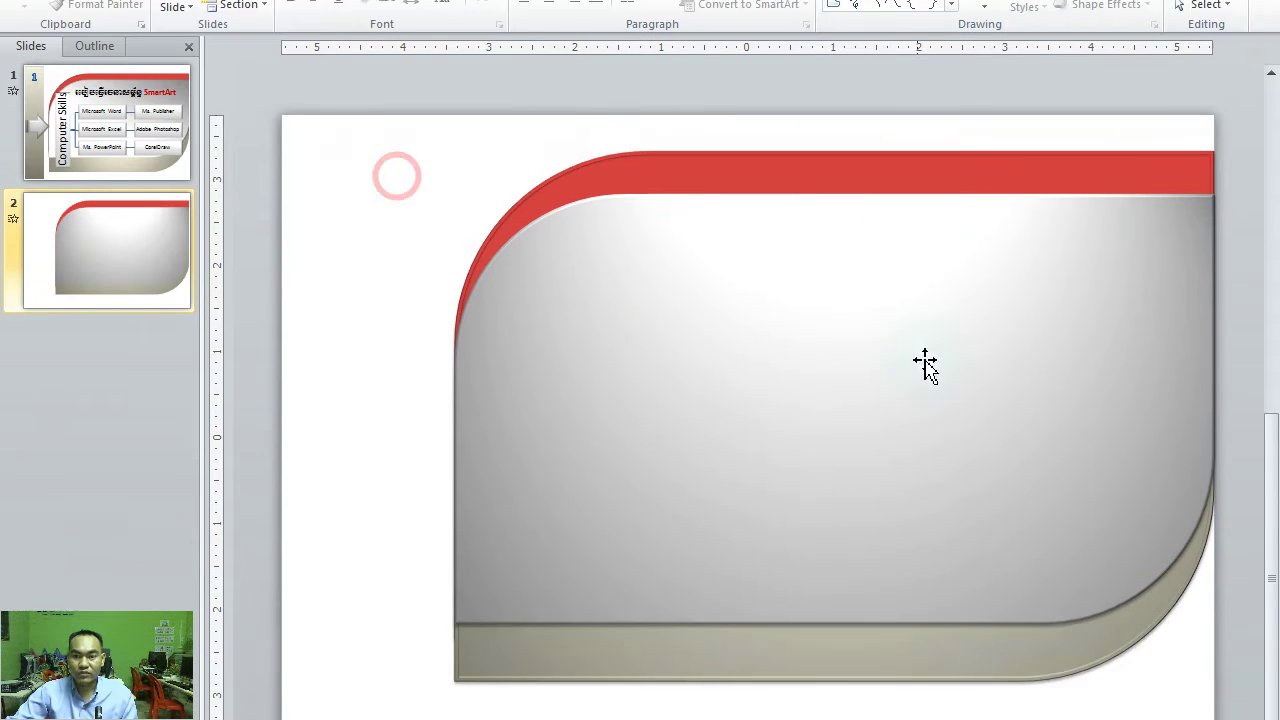
left_click(137, 206)
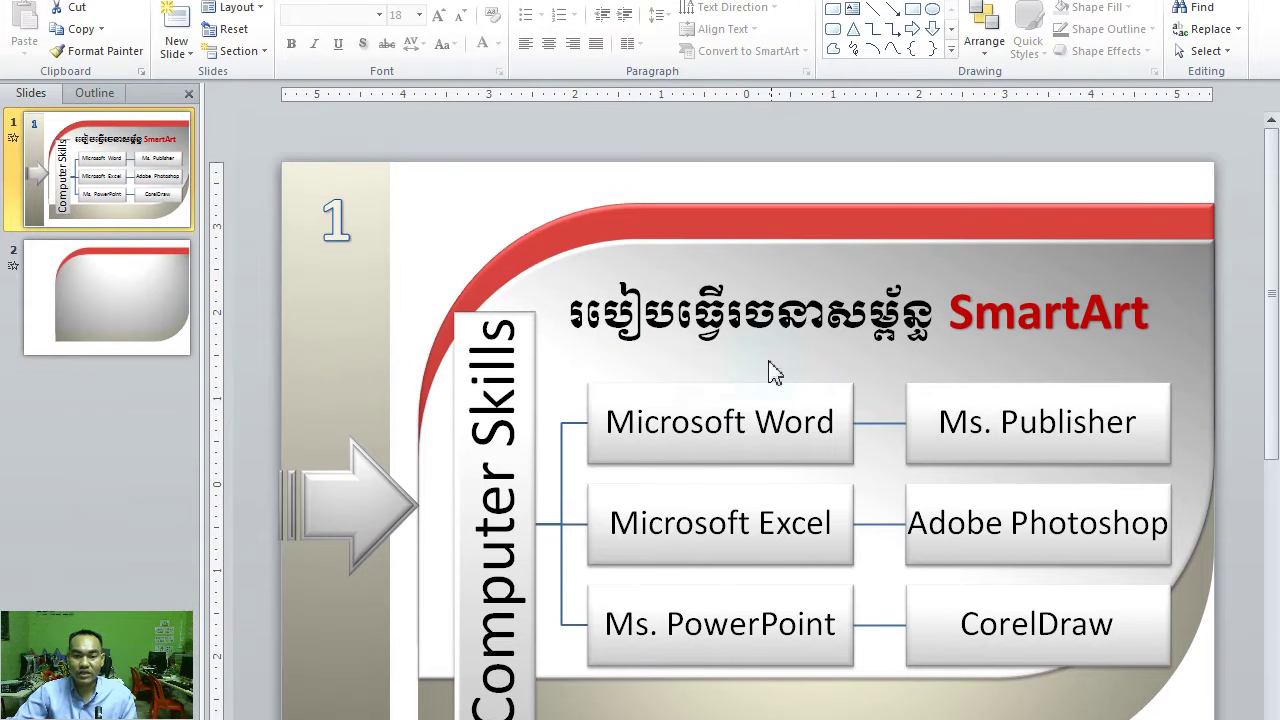
After a look at slide 1, marquee-select slide 2's red bar, grey shape and bottom bar together
left_click(125, 337)
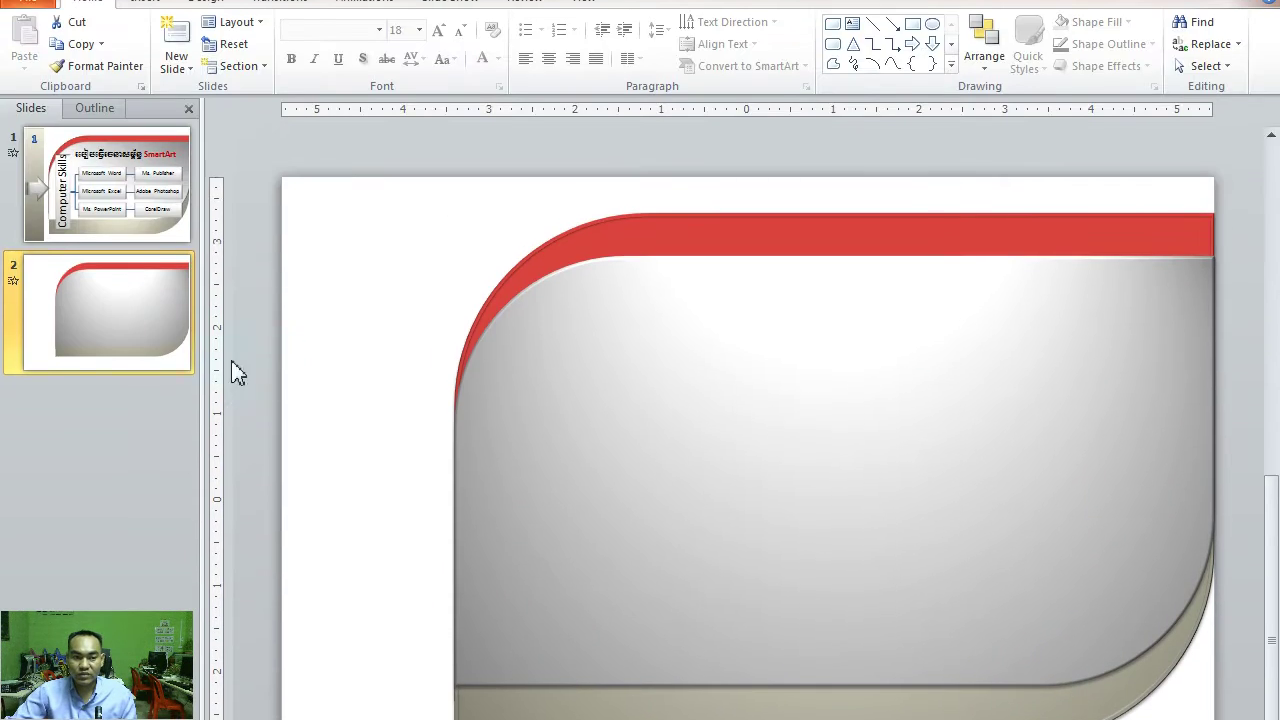
left_click(122, 212)
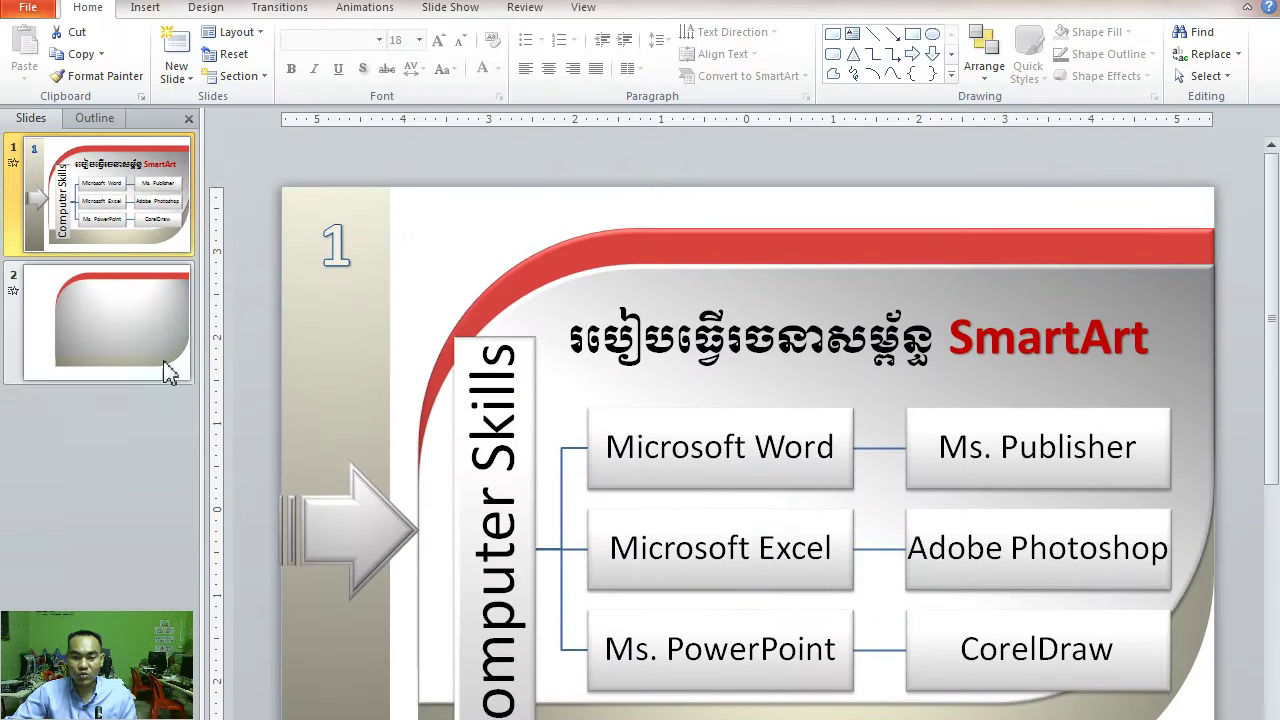
left_click(78, 342)
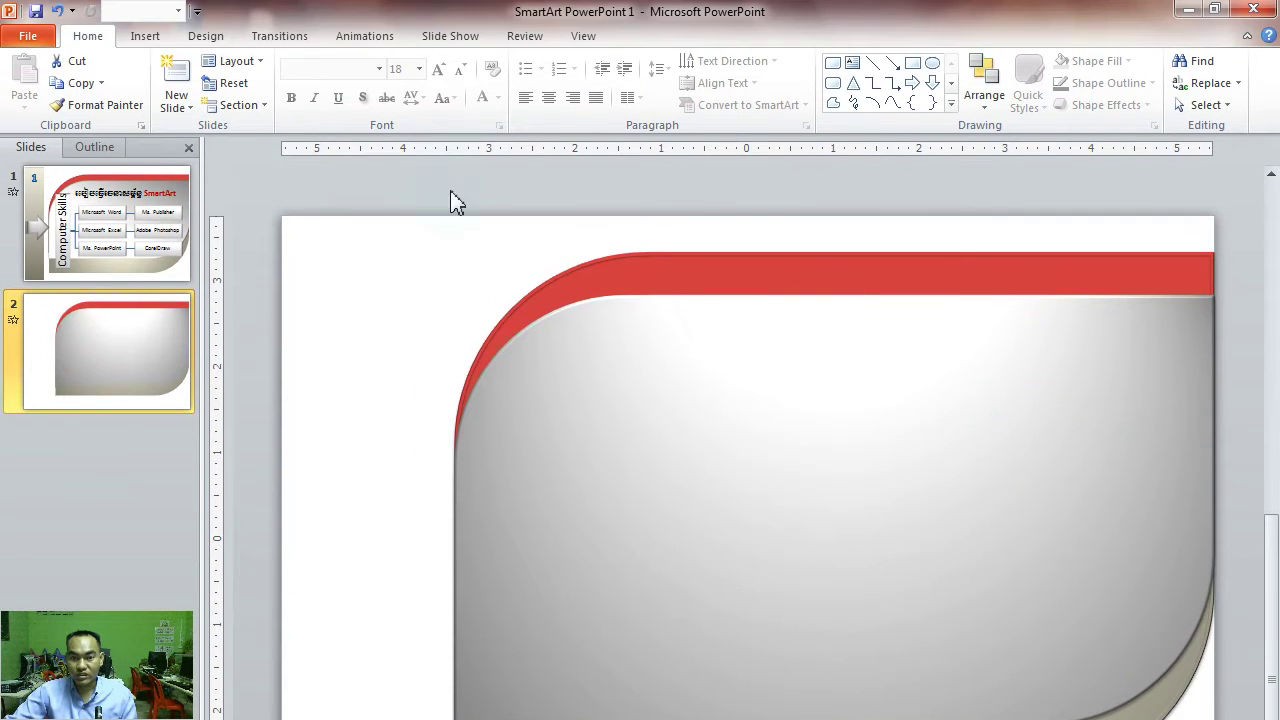
left_click(257, 179)
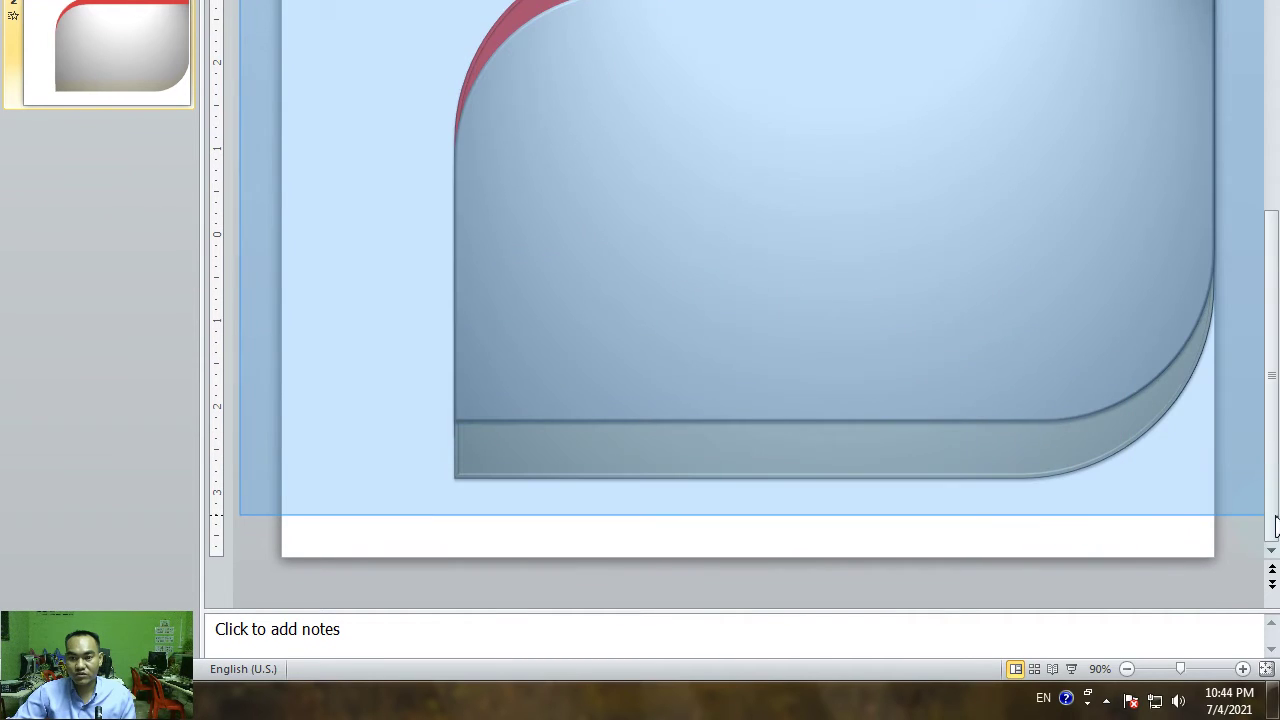
left_click_drag(244, 180, 1200, 514)
left_click(640, 272)
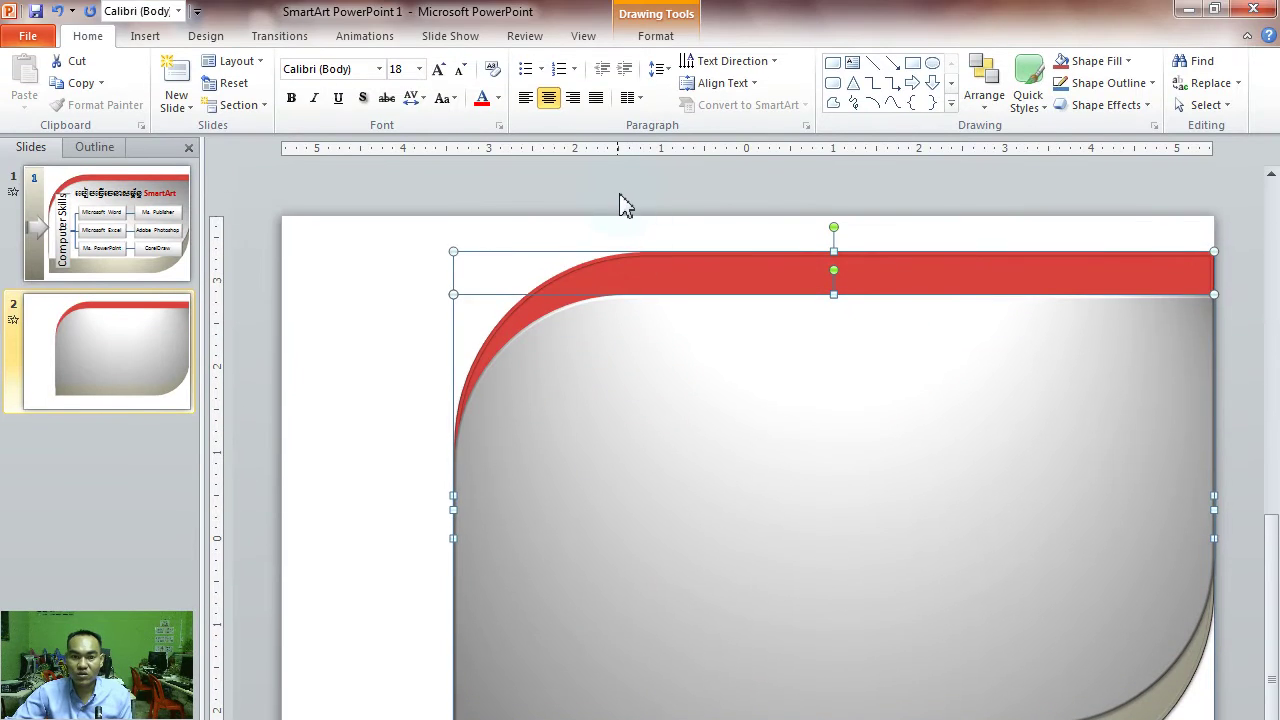
left_click(620, 195)
left_click(236, 160)
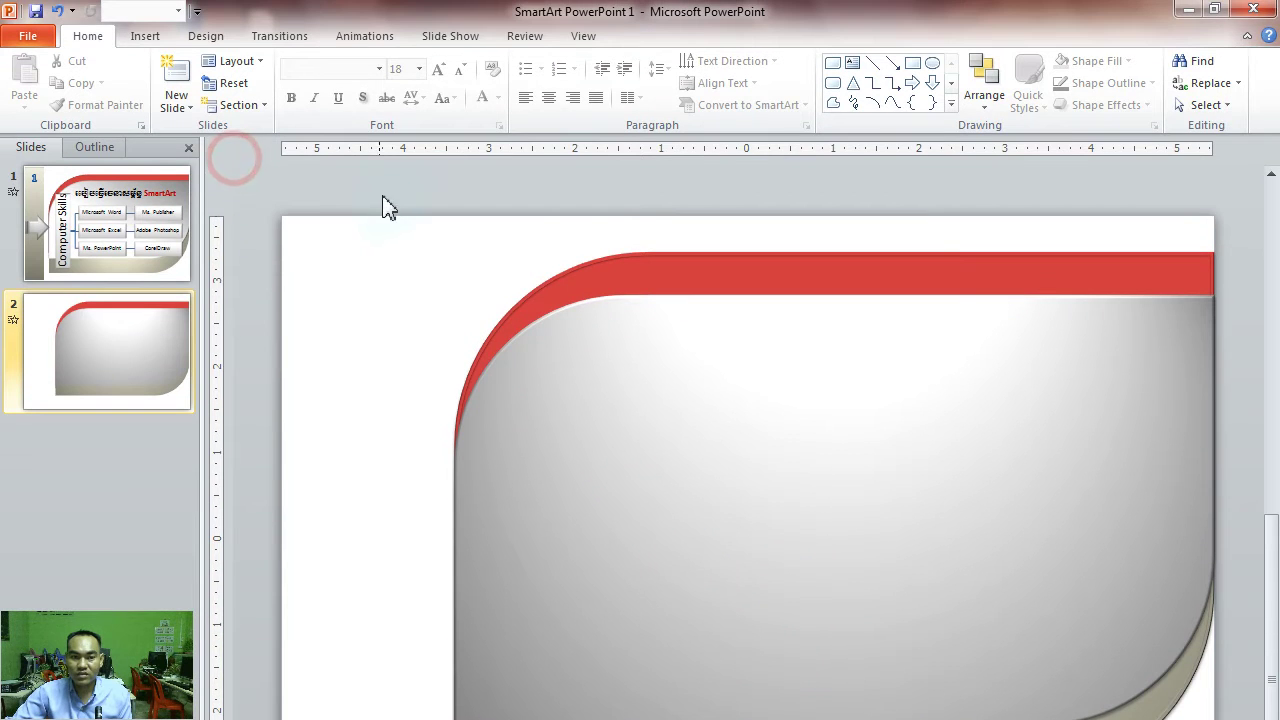
left_click_drag(268, 193, 1268, 550)
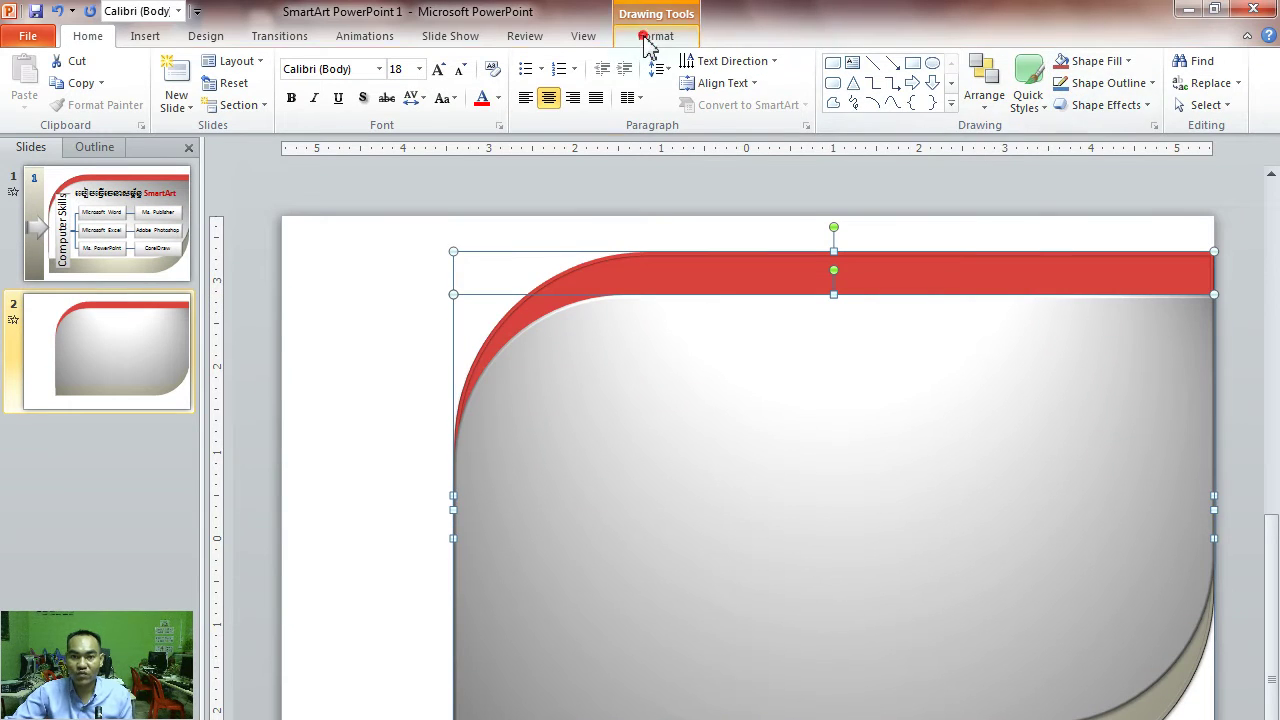
Group the three shapes into one object and enlarge the group toward the lower left
left_click(652, 38)
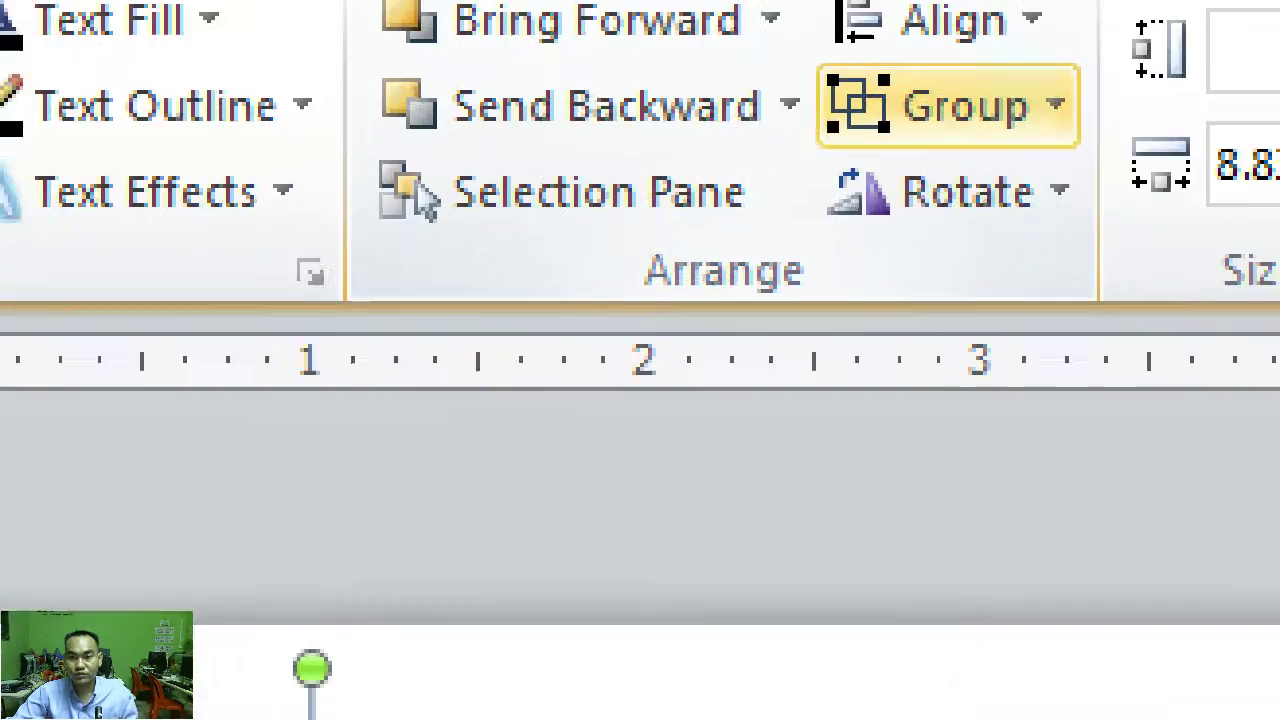
left_click(971, 73)
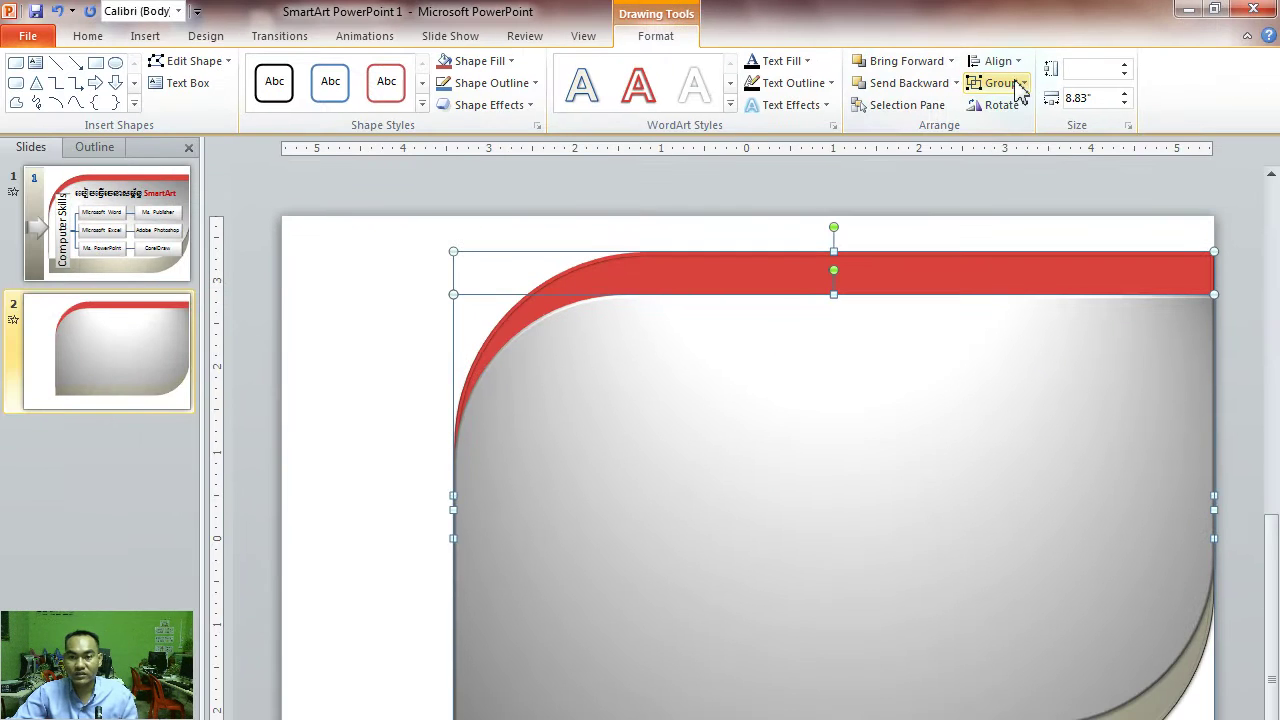
left_click(1018, 84)
left_click(1015, 107)
scroll(507, 487, "down", 3)
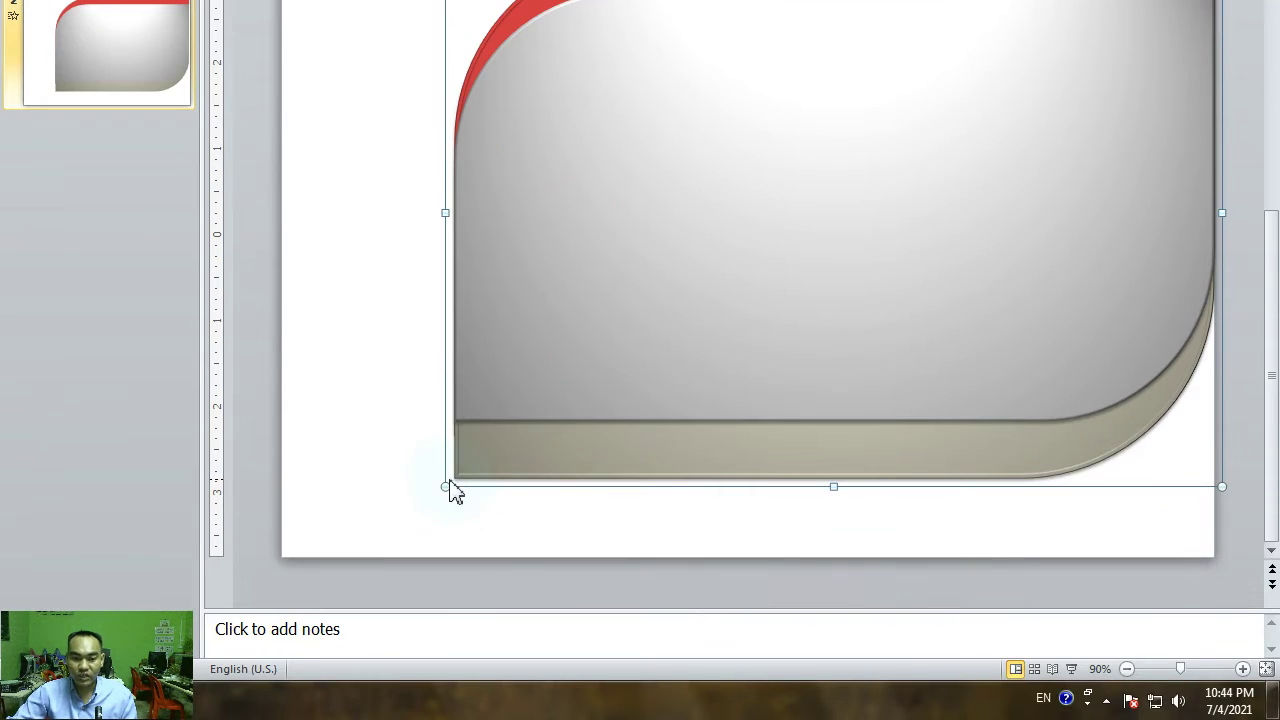
left_click_drag(445, 486, 409, 522)
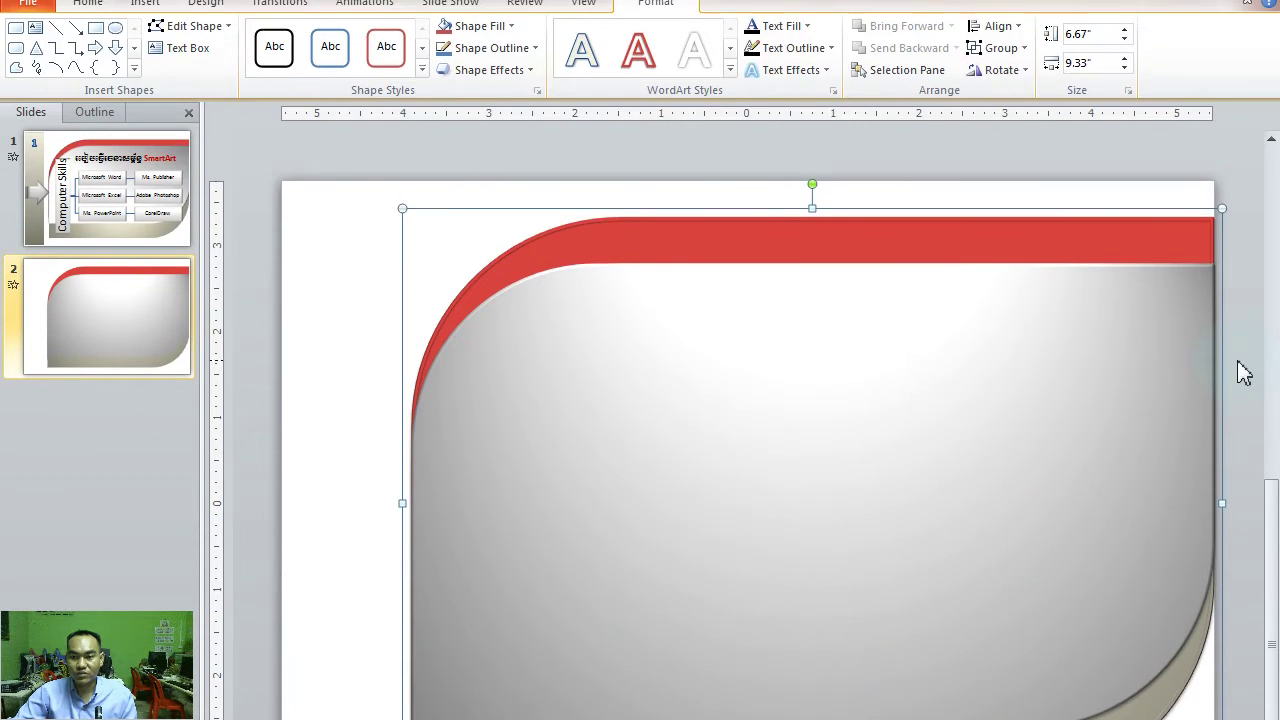
left_click(1237, 322)
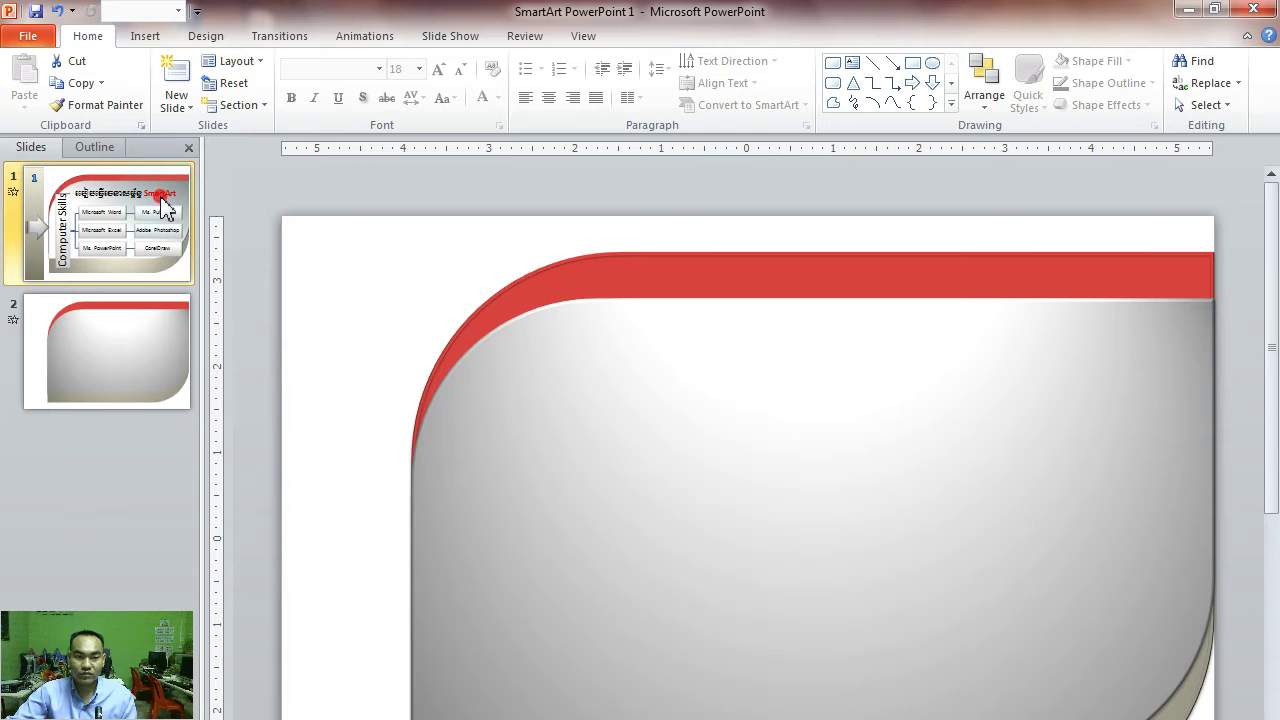
Widen the rounded top-left corner of the grey shape inside the group on slide 2
left_click(175, 150)
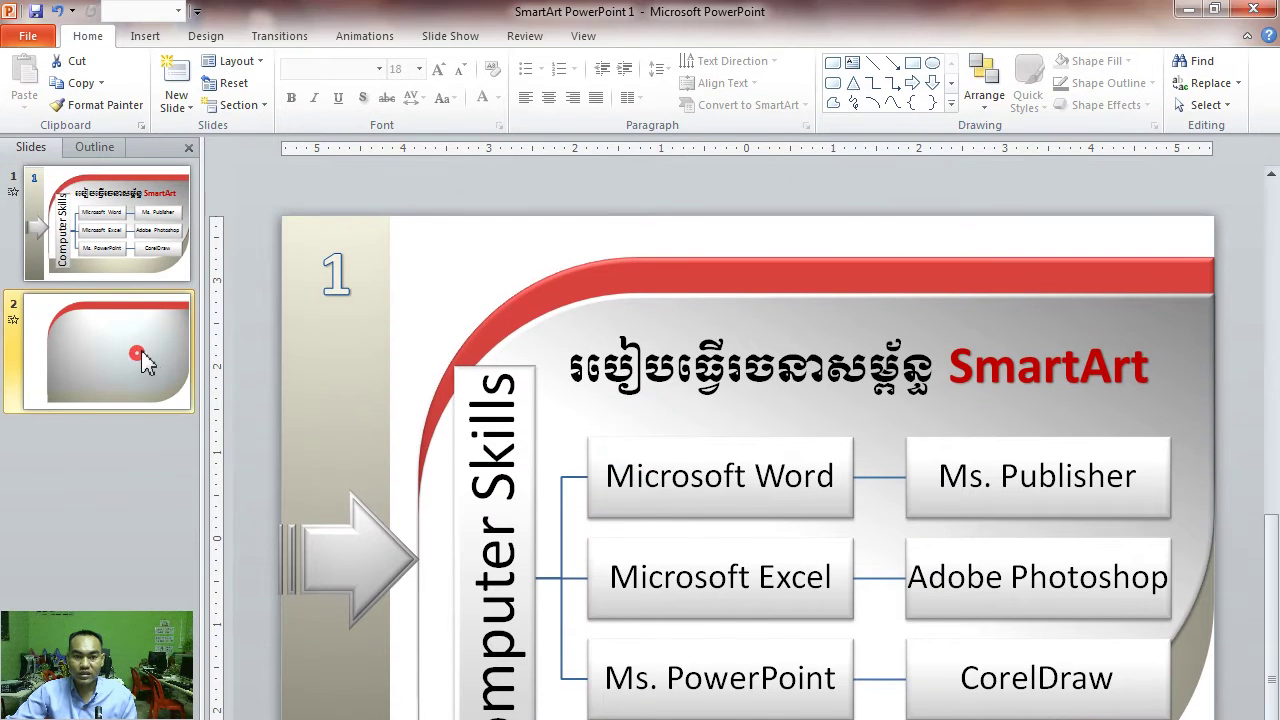
left_click(135, 299)
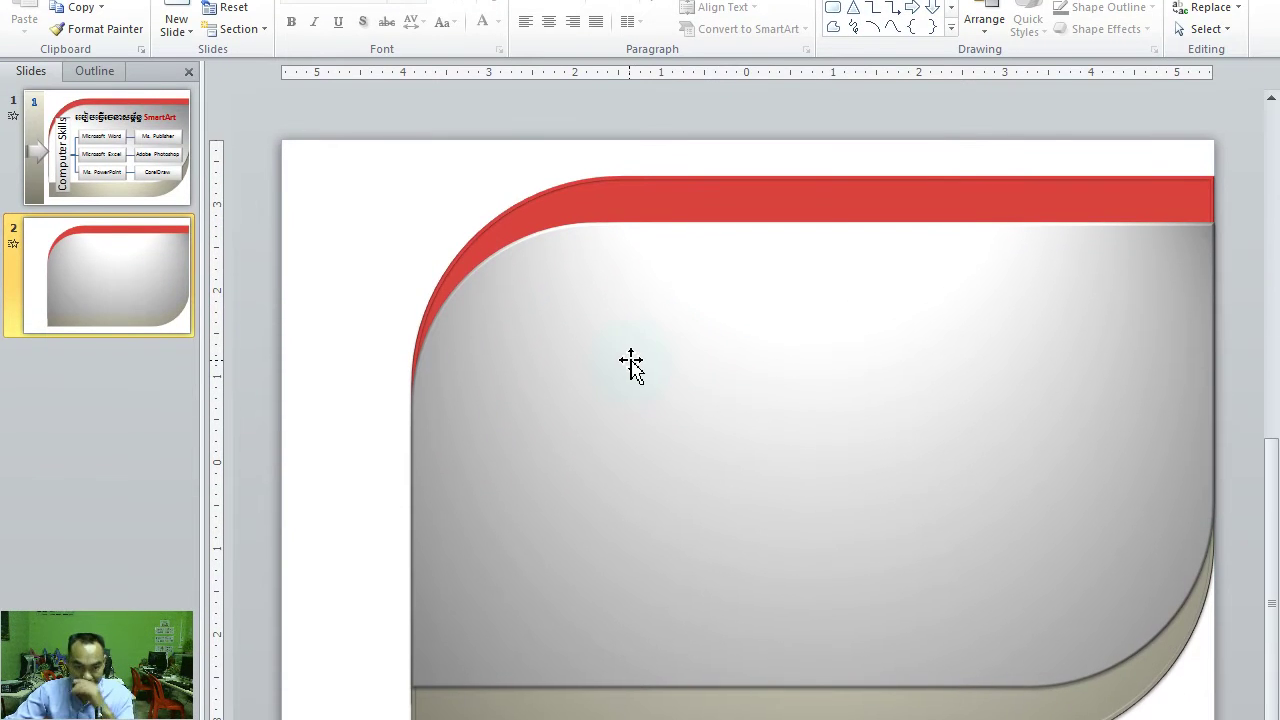
left_click(631, 364)
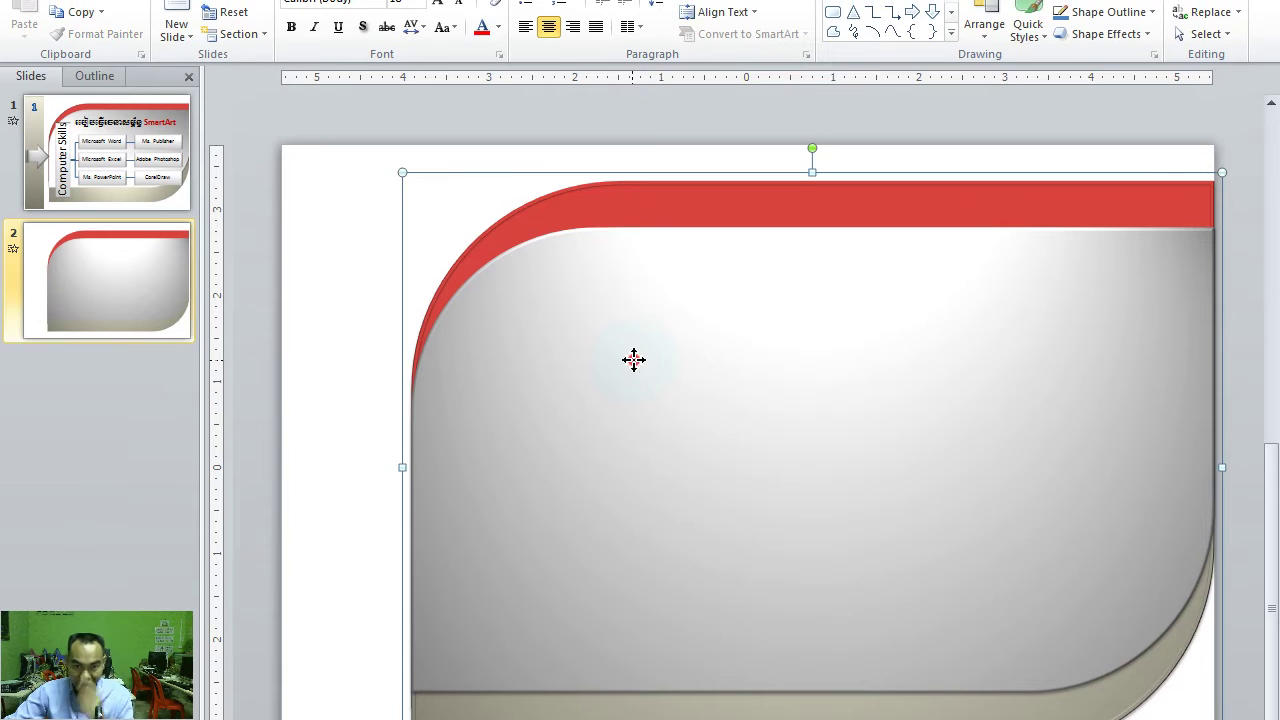
left_click(691, 239)
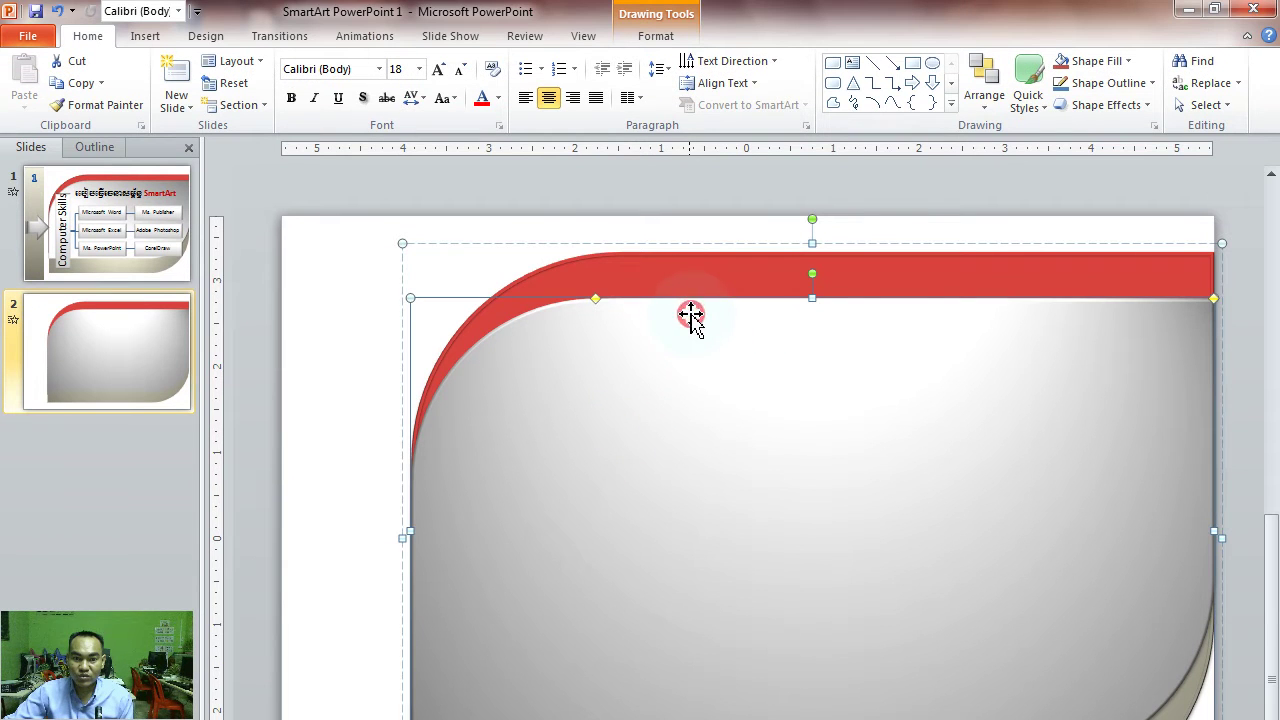
left_click(595, 298)
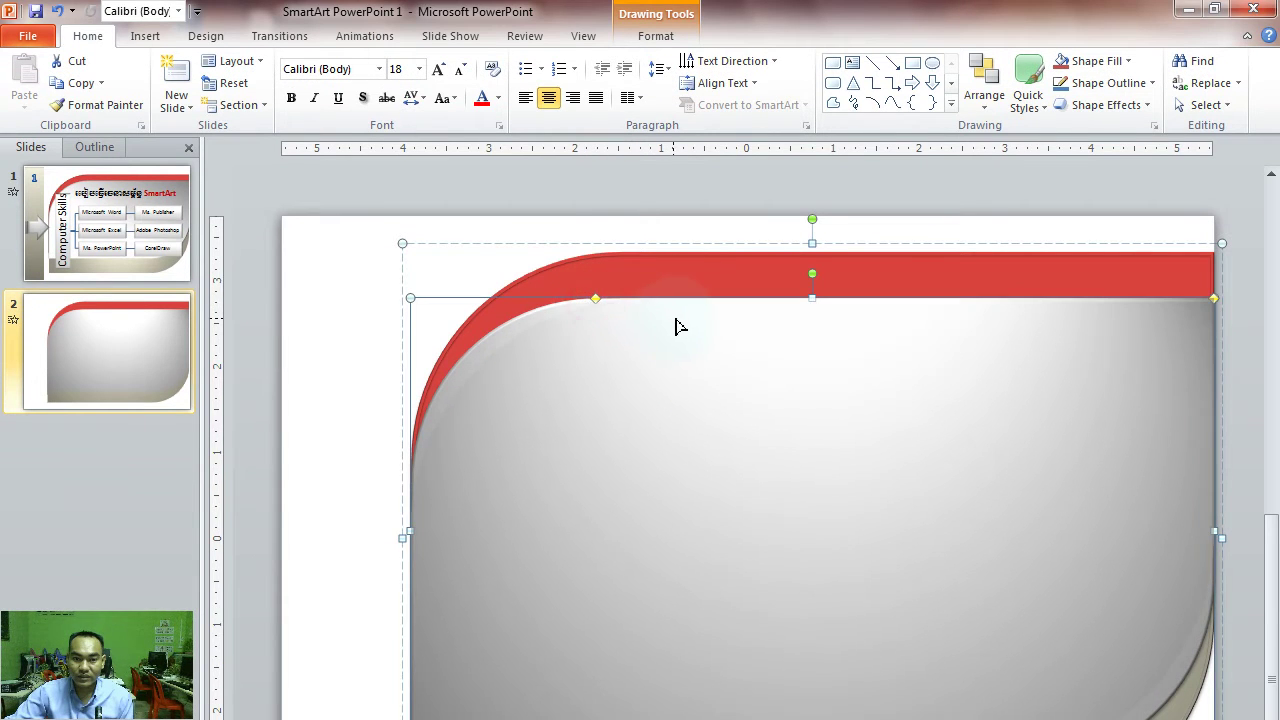
left_click_drag(679, 326, 652, 325)
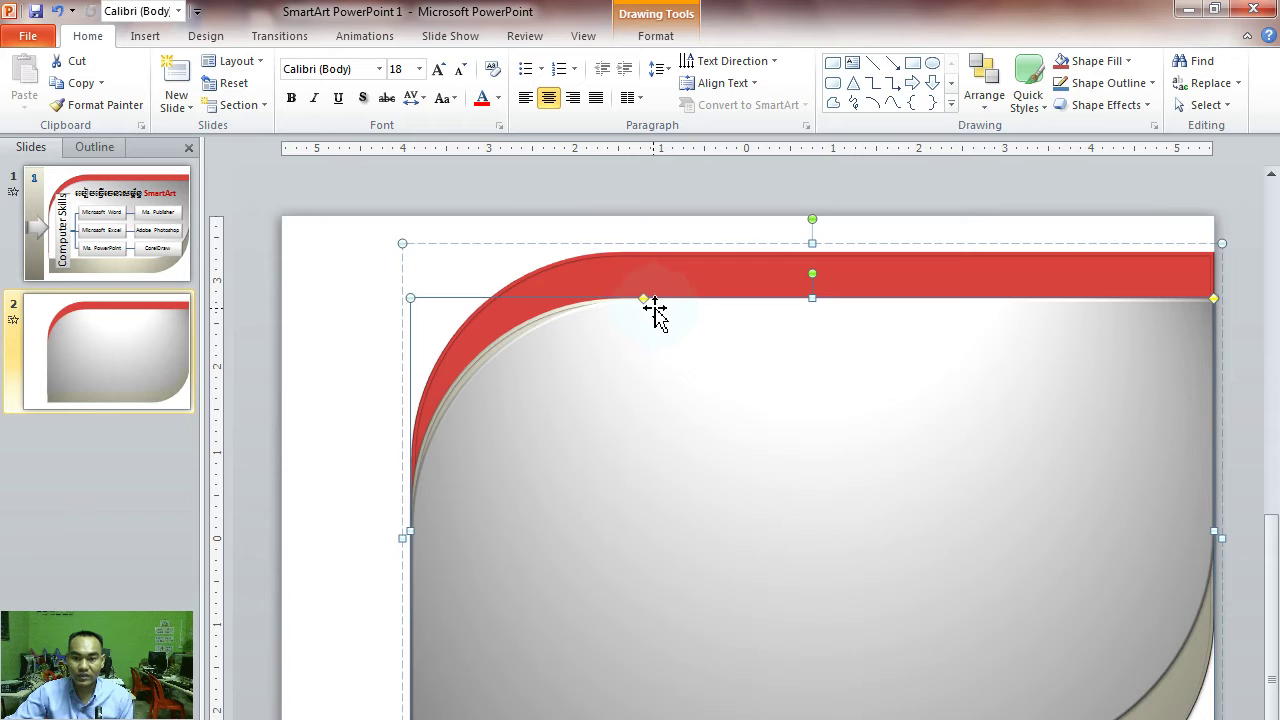
left_click(644, 299)
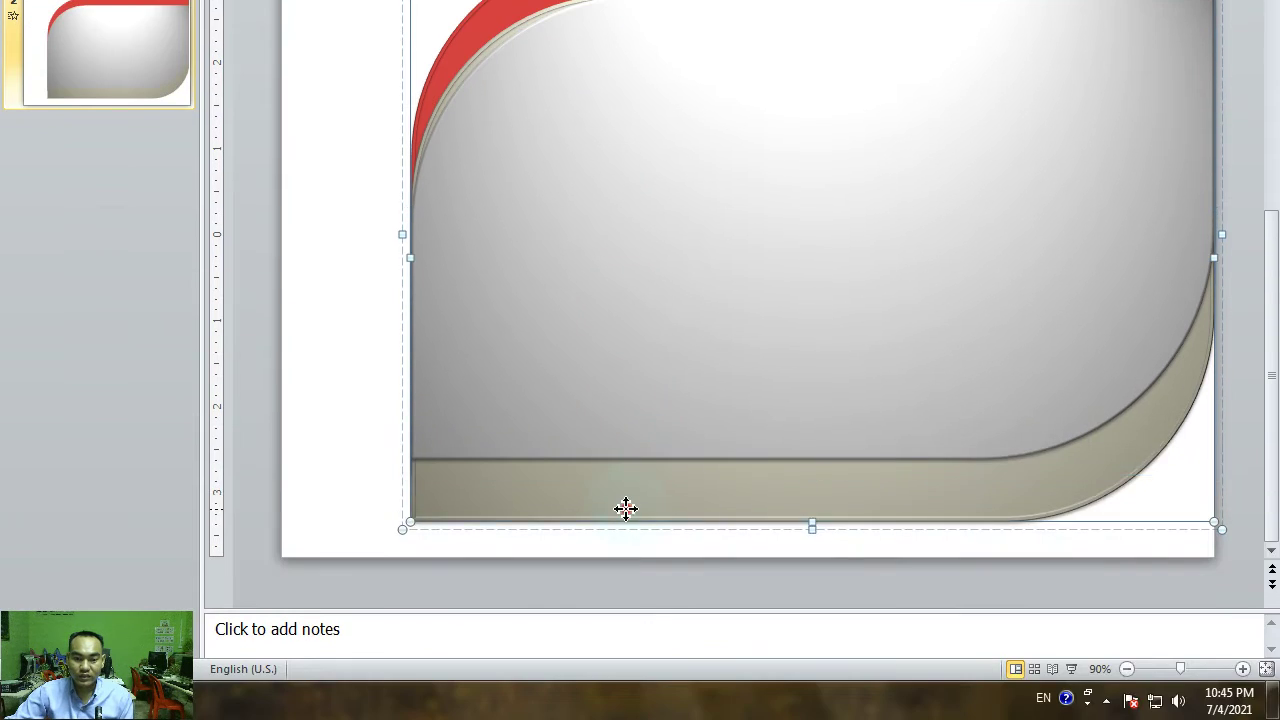
left_click(625, 664)
Enlarge the white shape's corner curve and widen the red arc's curve to match
left_click(541, 312)
left_click(512, 331)
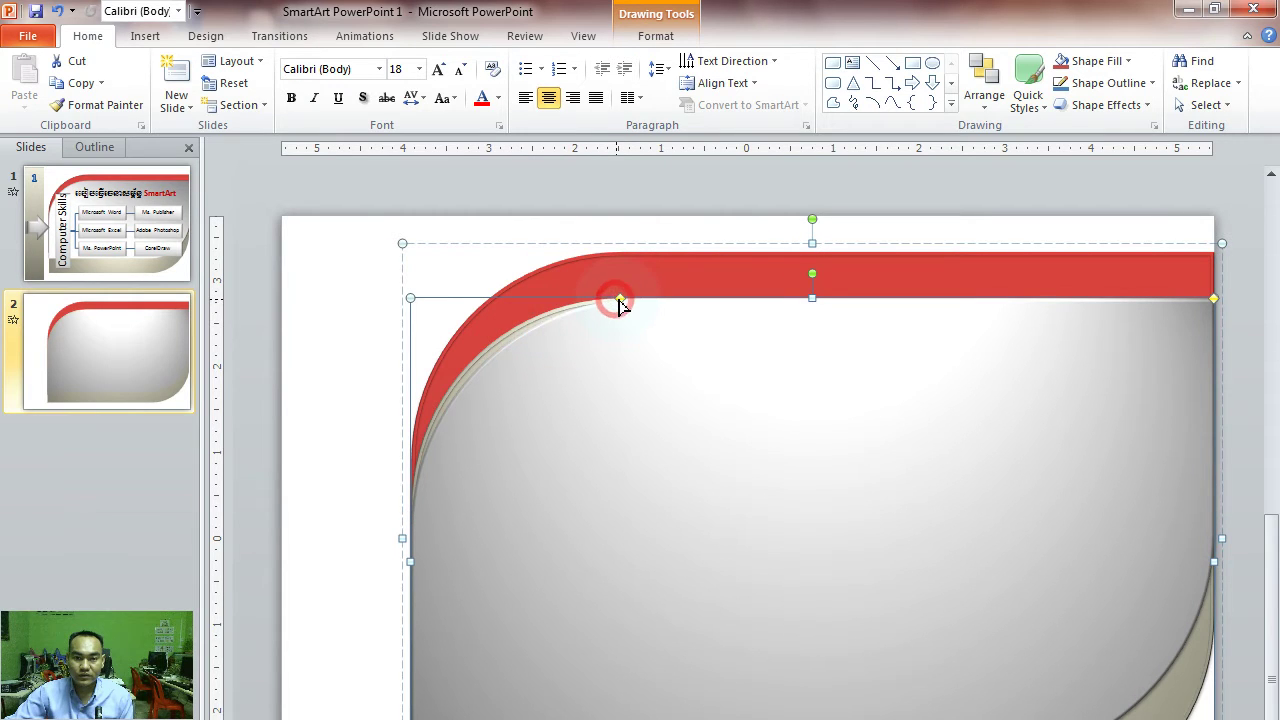
left_click_drag(619, 301, 679, 347)
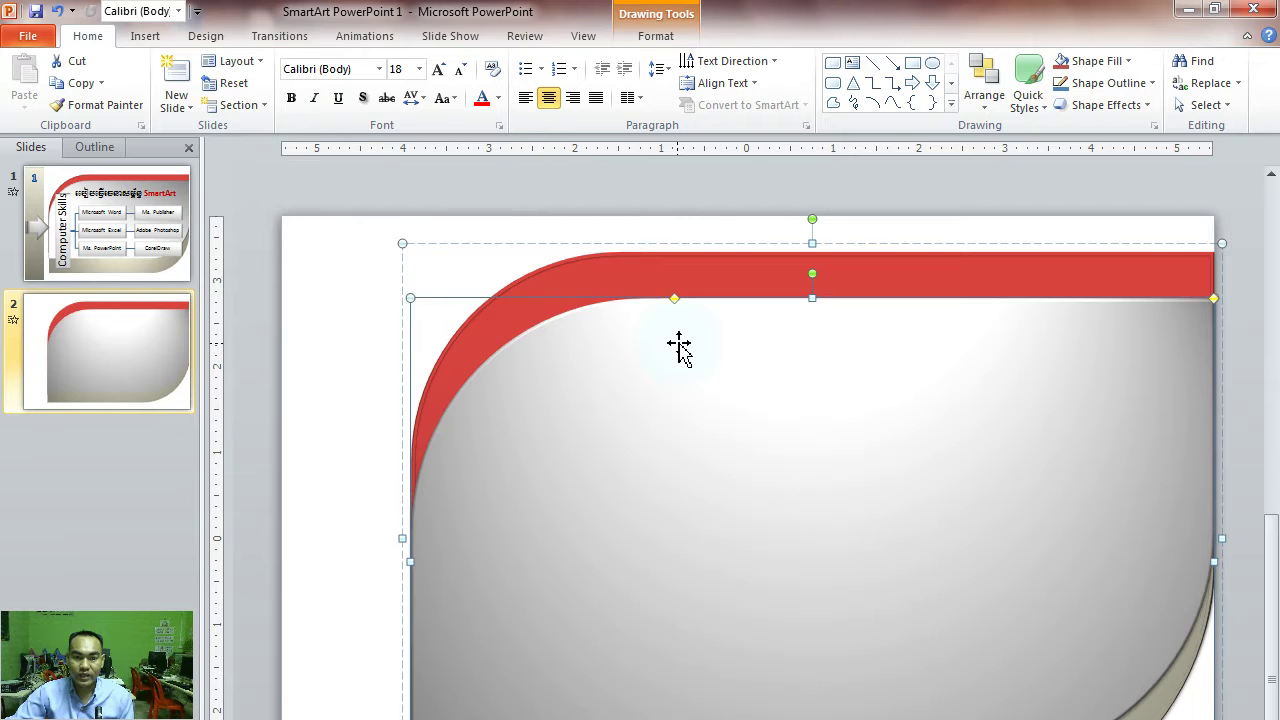
left_click(412, 259)
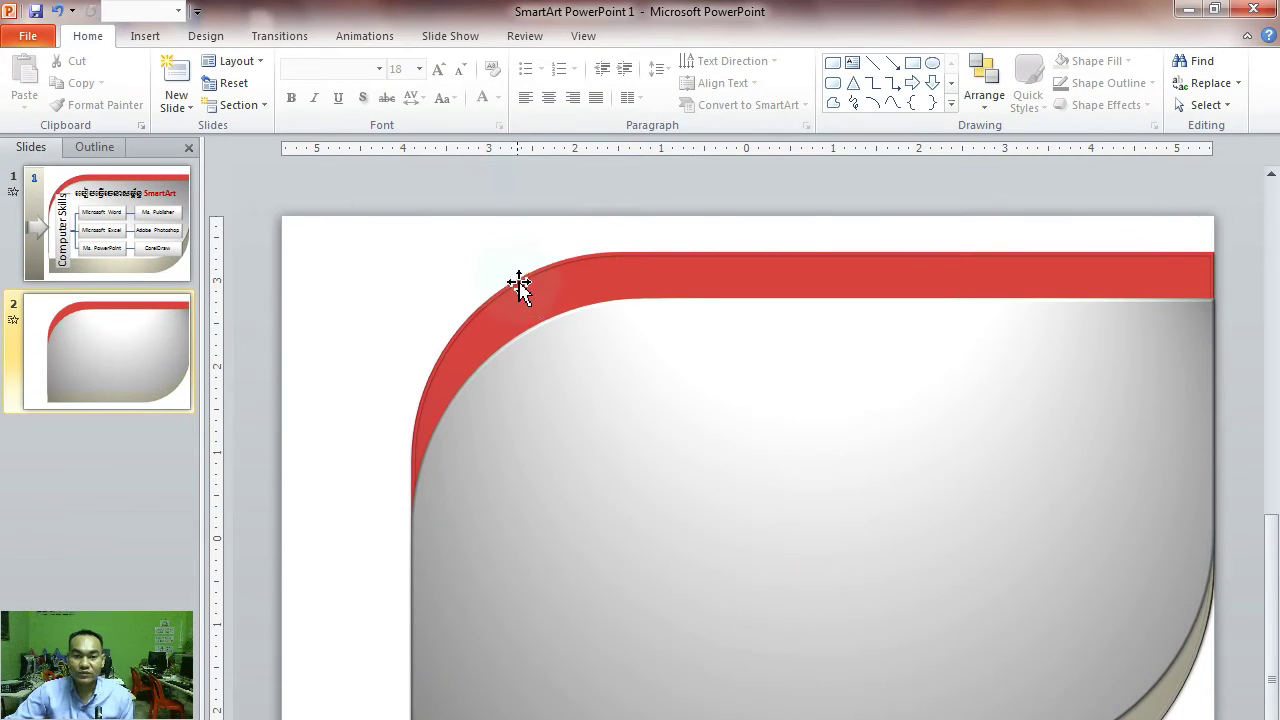
left_click(609, 271)
left_click(592, 255, "shift")
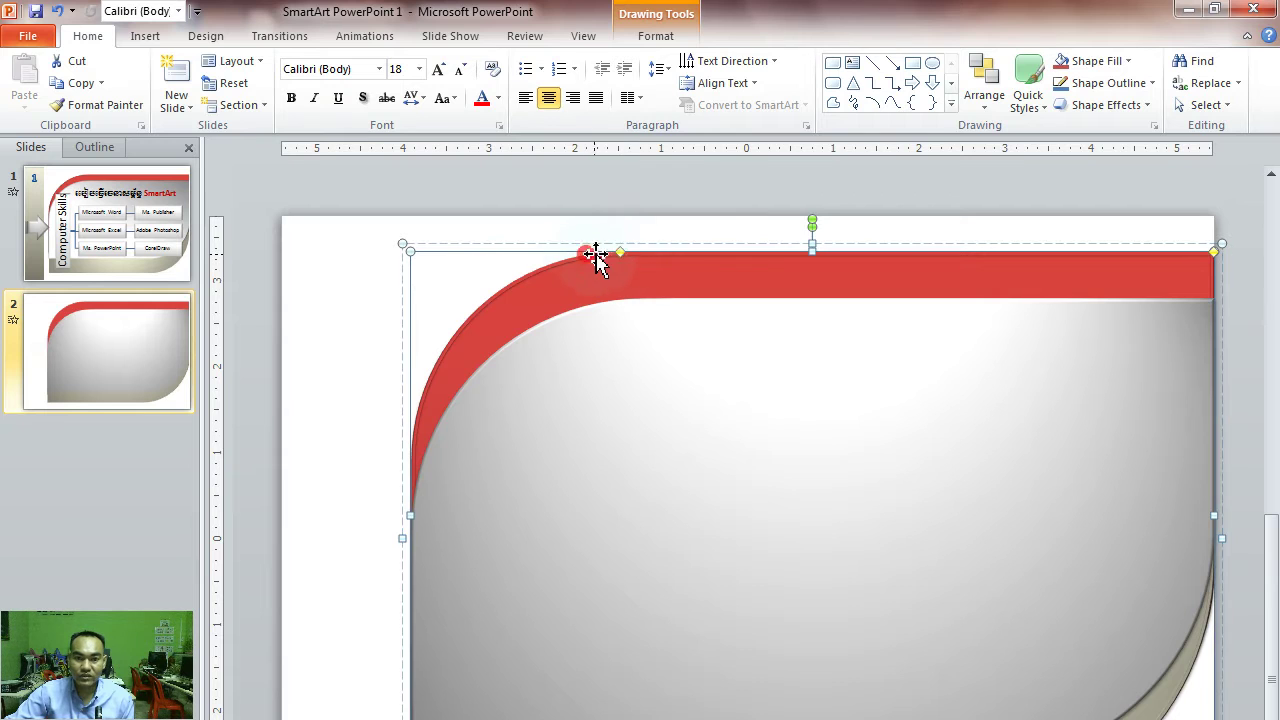
left_click(621, 255)
mouse_move(664, 288)
left_mouse_down()
mouse_move(650, 283)
mouse_move(692, 281)
left_mouse_up()
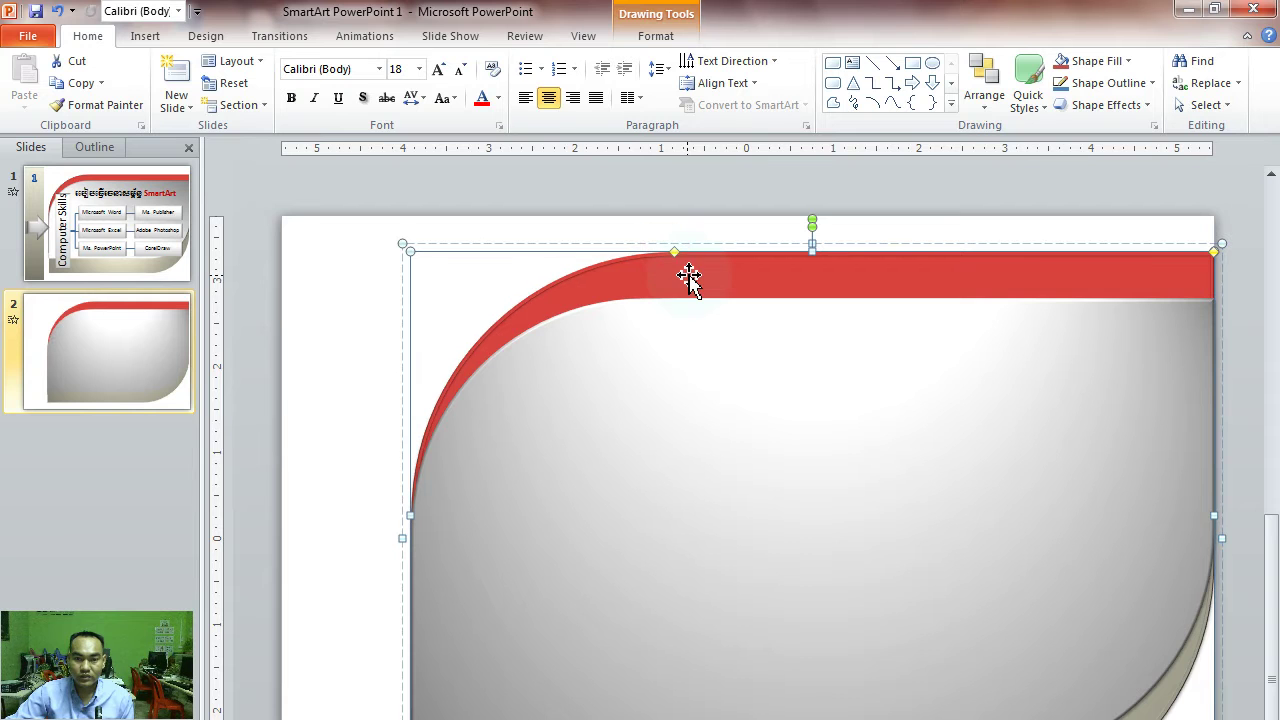
left_click(360, 257)
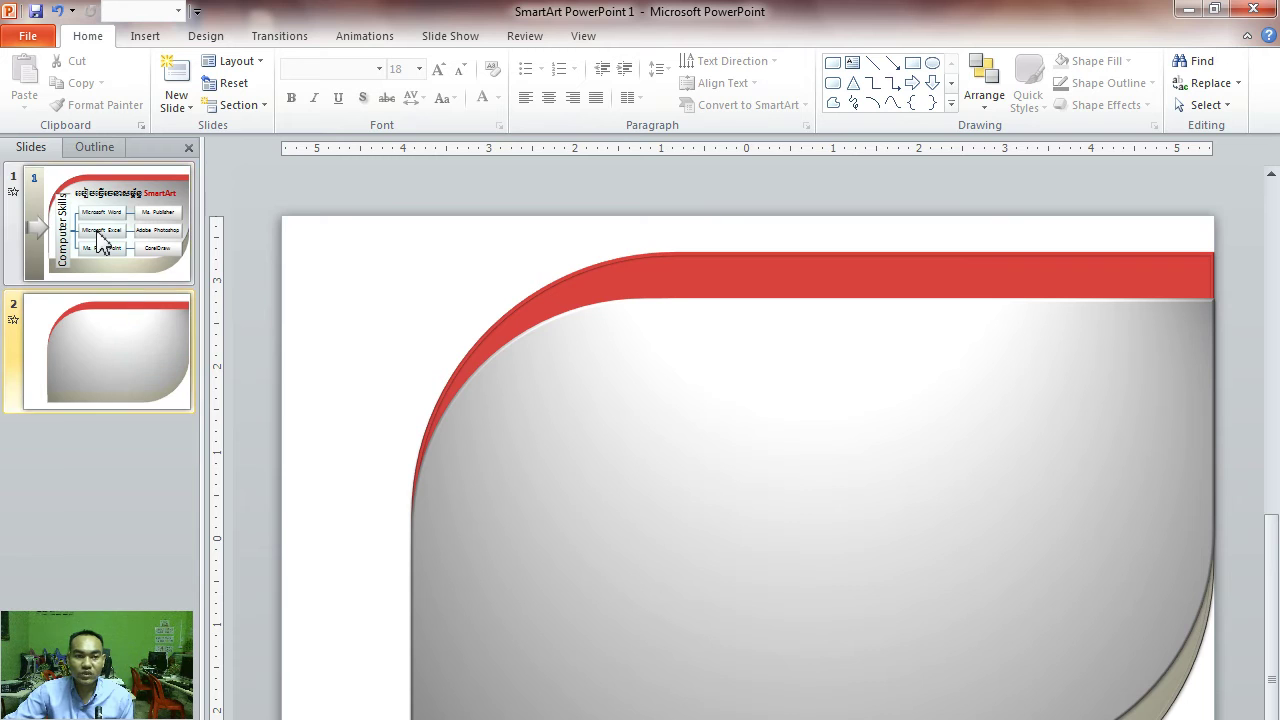
Compare with slide 1, then return to slide 2 with the Insert commands showing
left_click(102, 243)
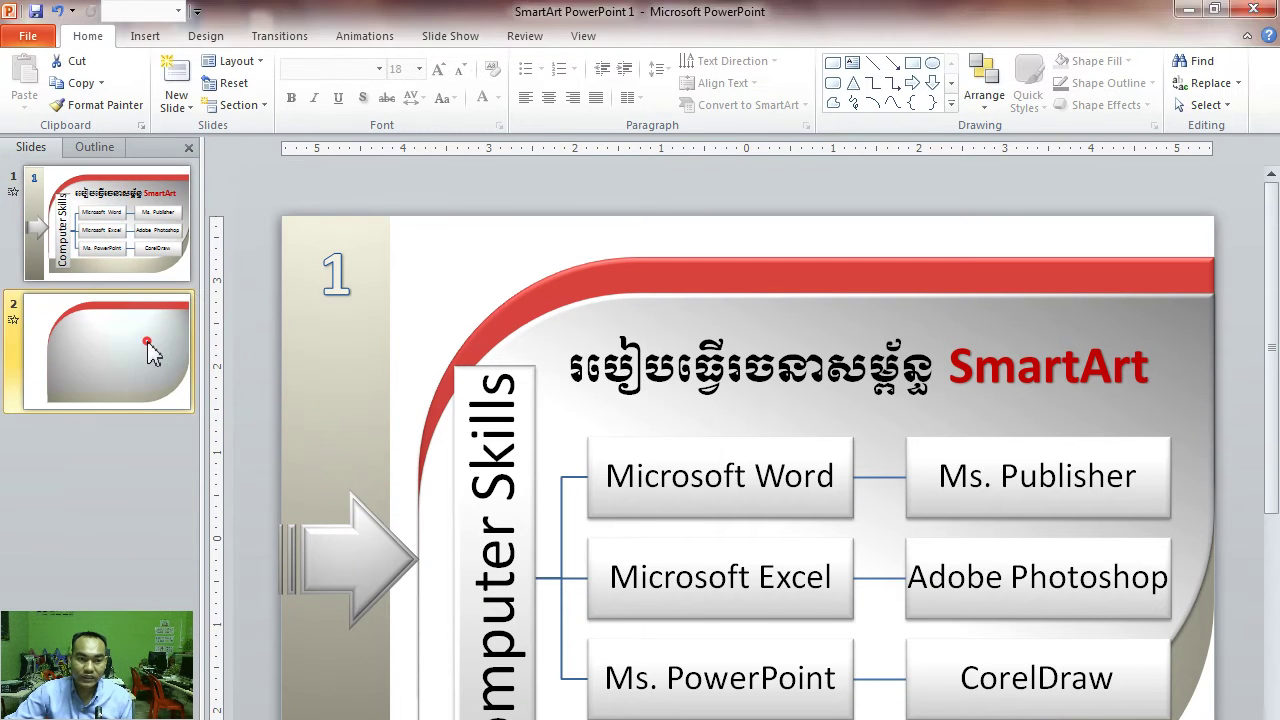
left_click(148, 340)
left_click(122, 243)
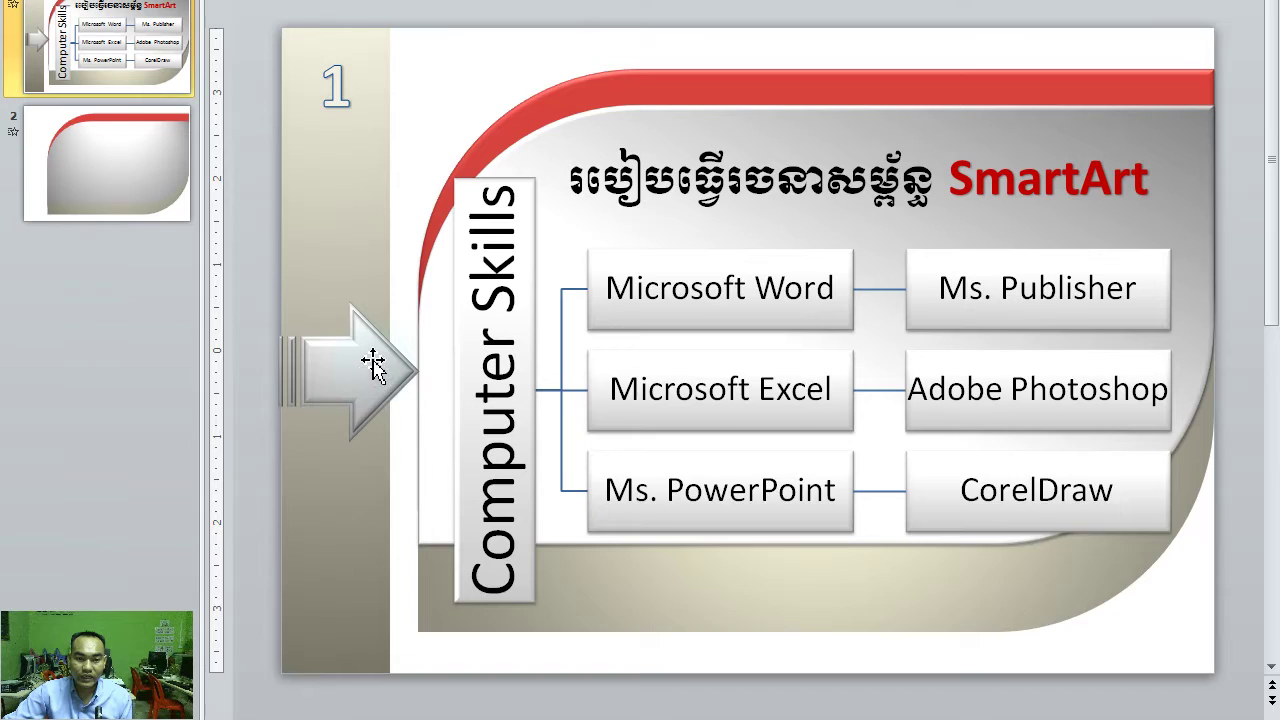
left_click(352, 234)
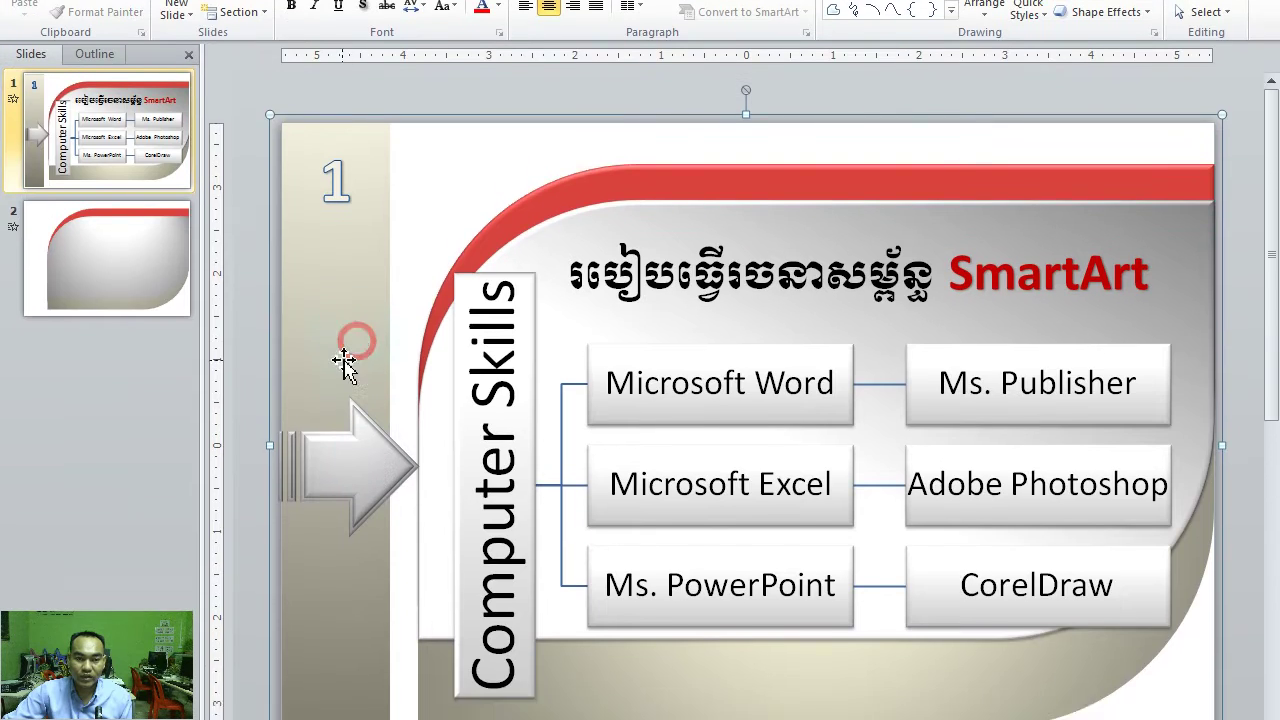
left_click(149, 188)
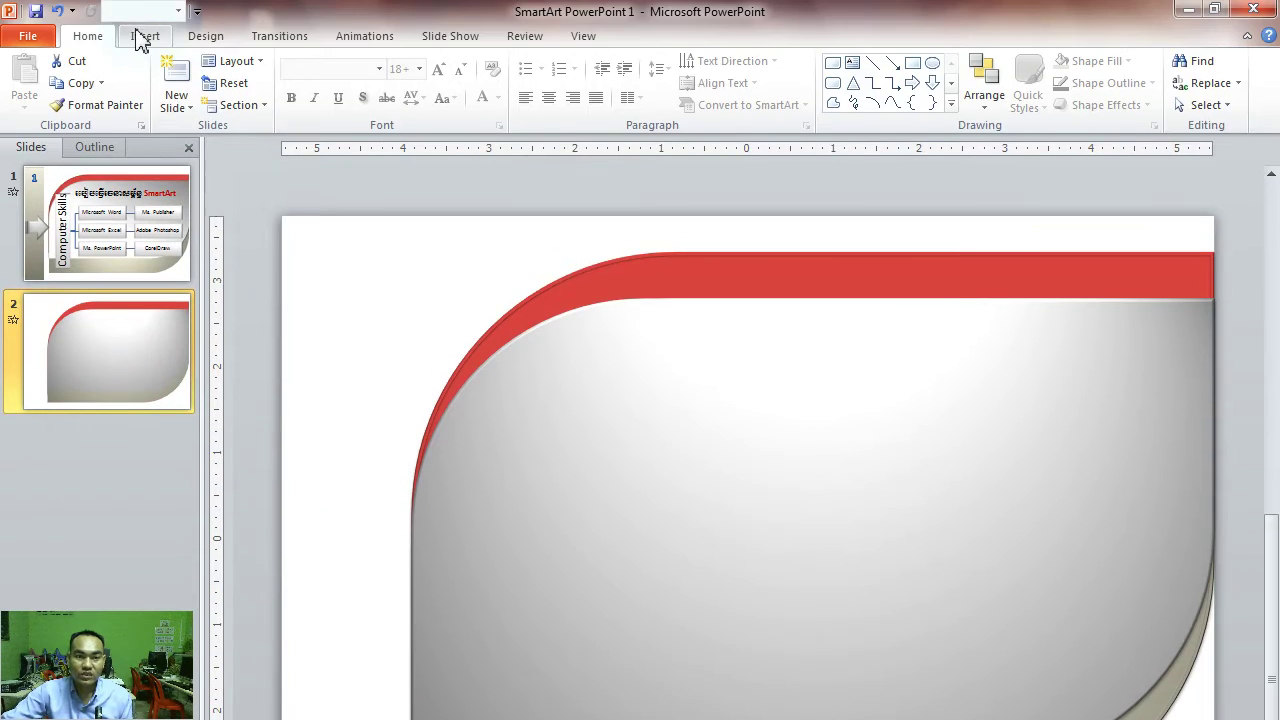
left_click(143, 36)
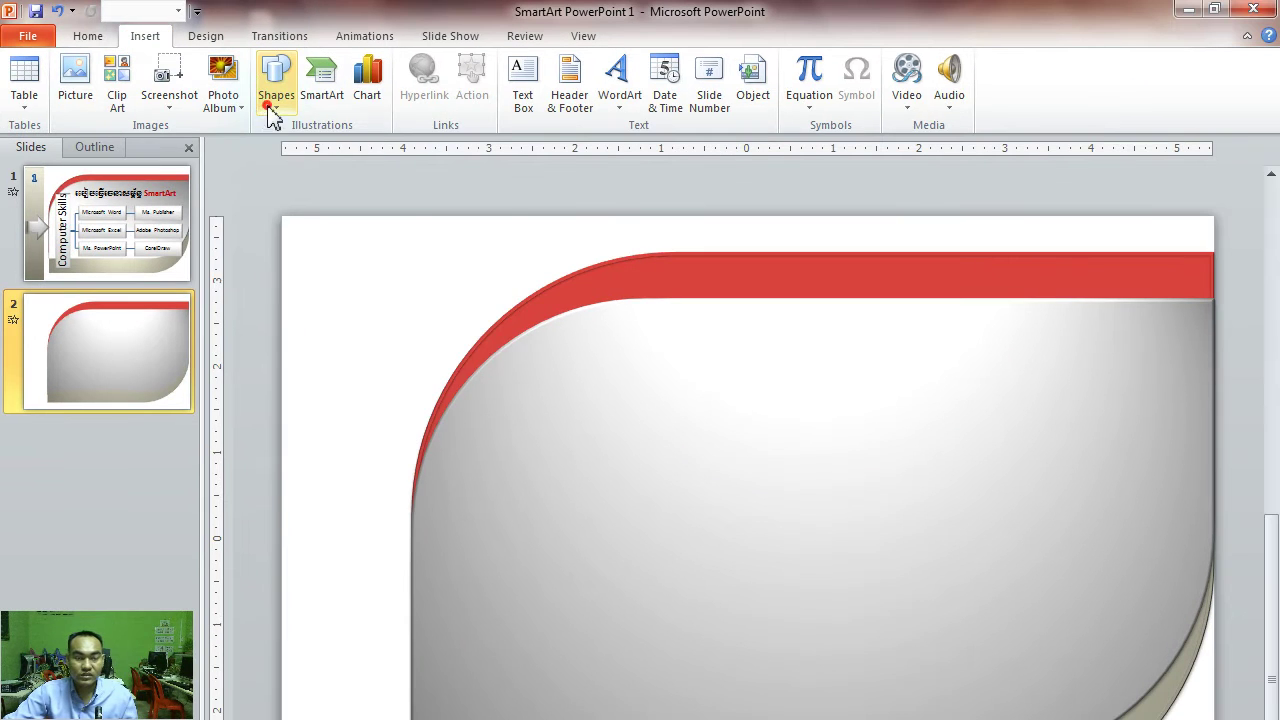
Draw a tall narrow rectangle down the left edge of slide 2
left_click(272, 100)
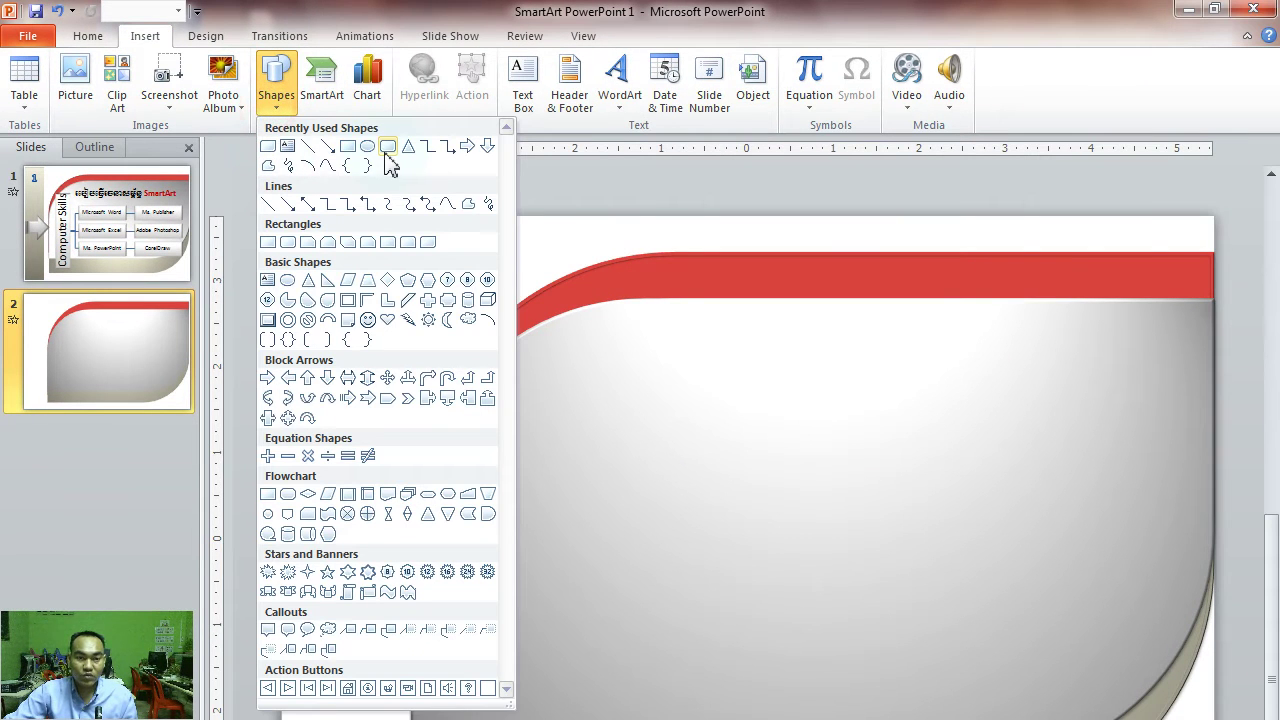
left_click(349, 146)
mouse_move(286, 220)
left_mouse_down()
mouse_move(357, 571)
mouse_move(388, 562)
left_mouse_up()
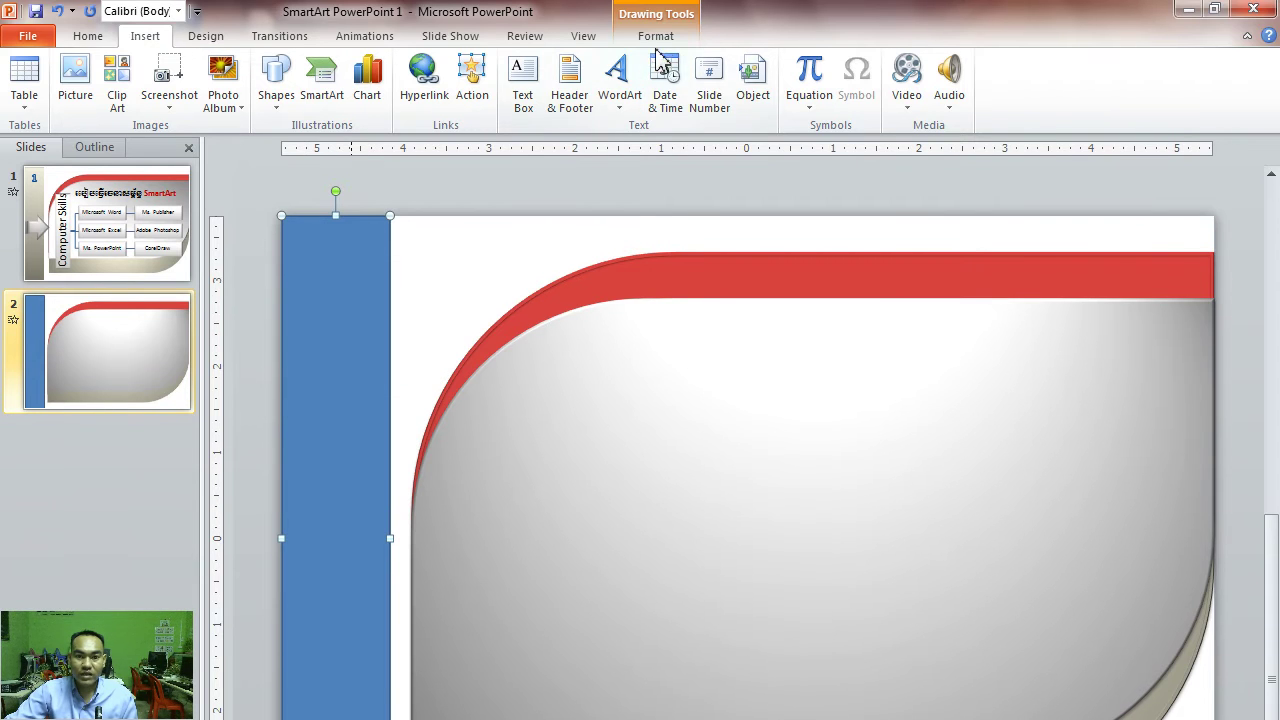
Pin the ribbon and give the rectangle a light cream gradient theme fill
left_click(656, 37)
left_click(420, 104)
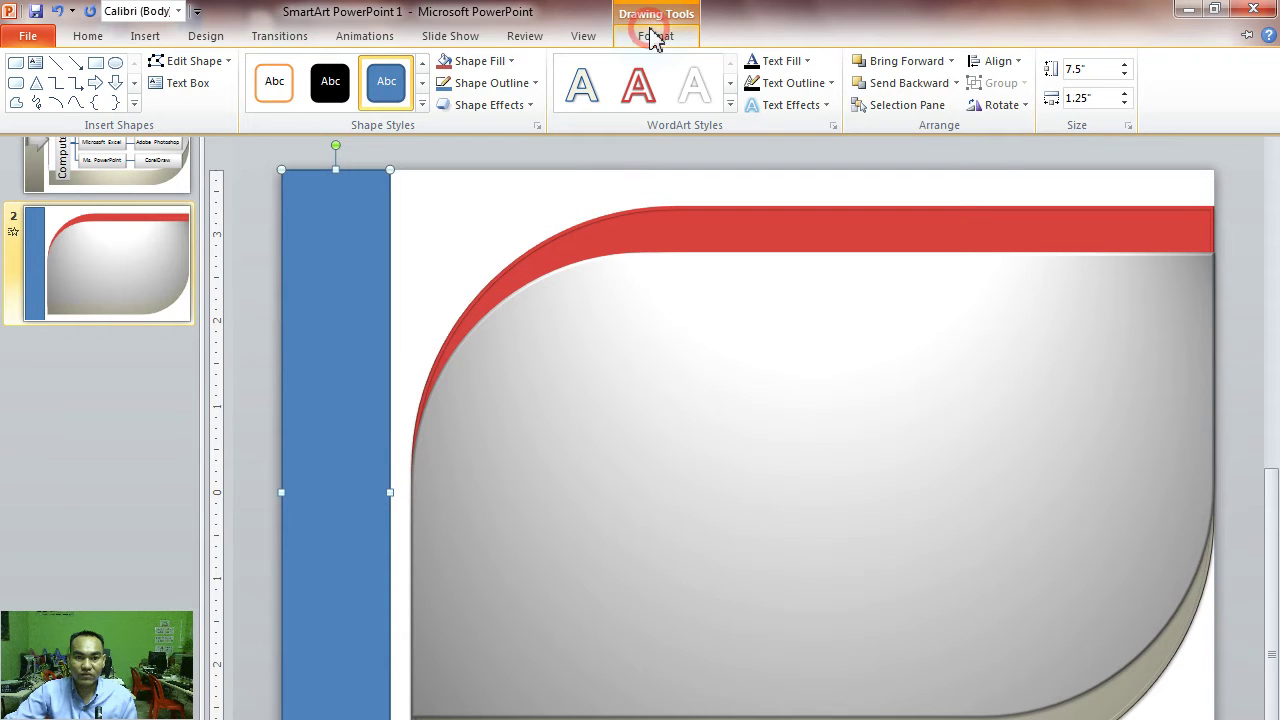
left_click(1240, 36)
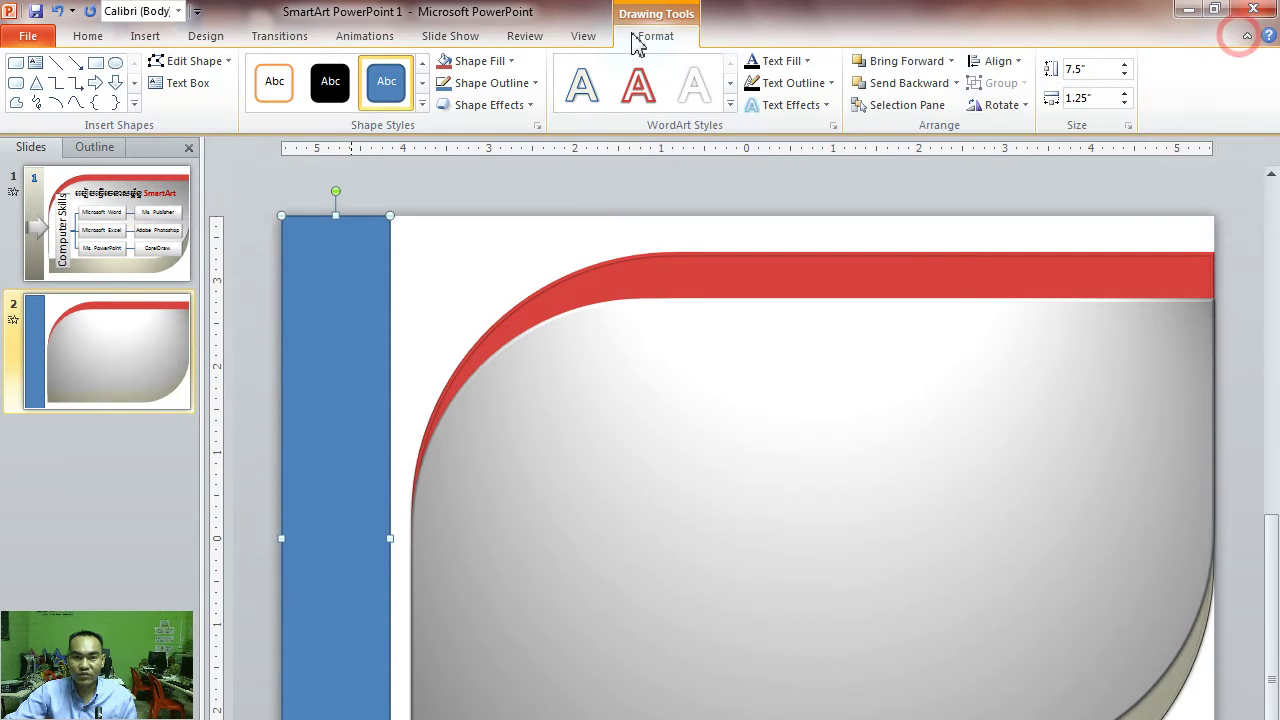
left_click(422, 104)
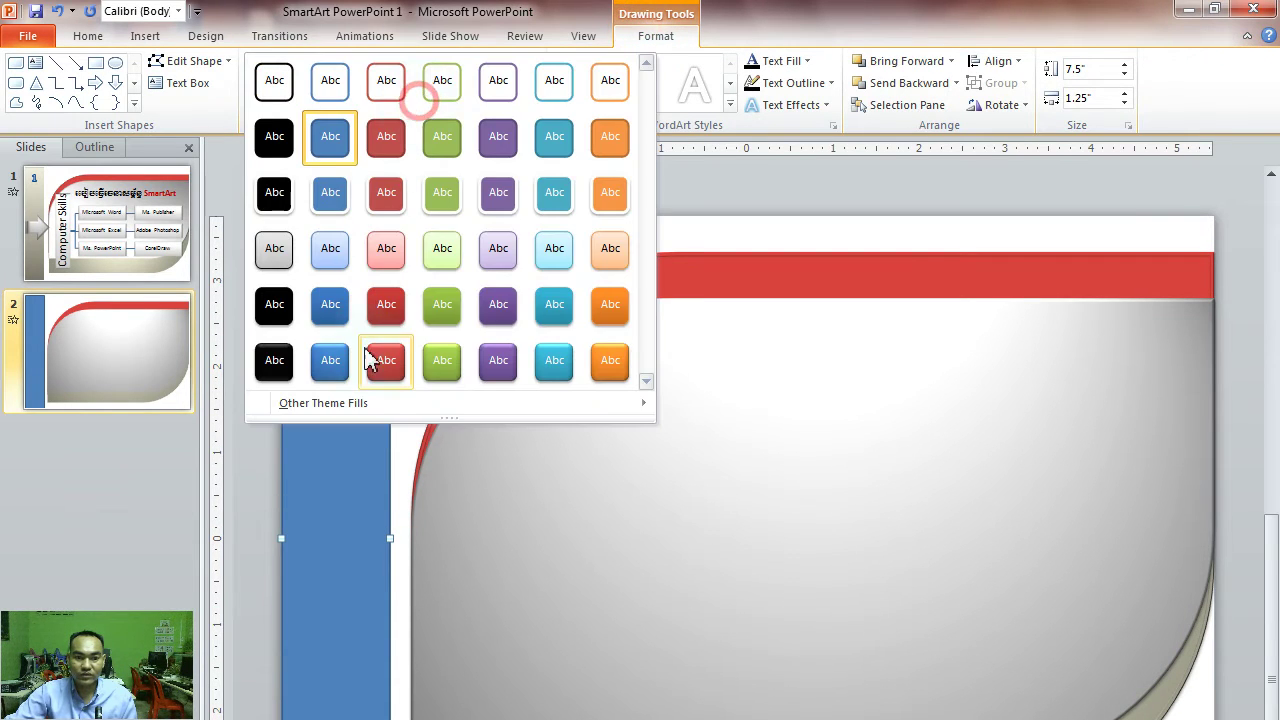
mouse_move(400, 365)
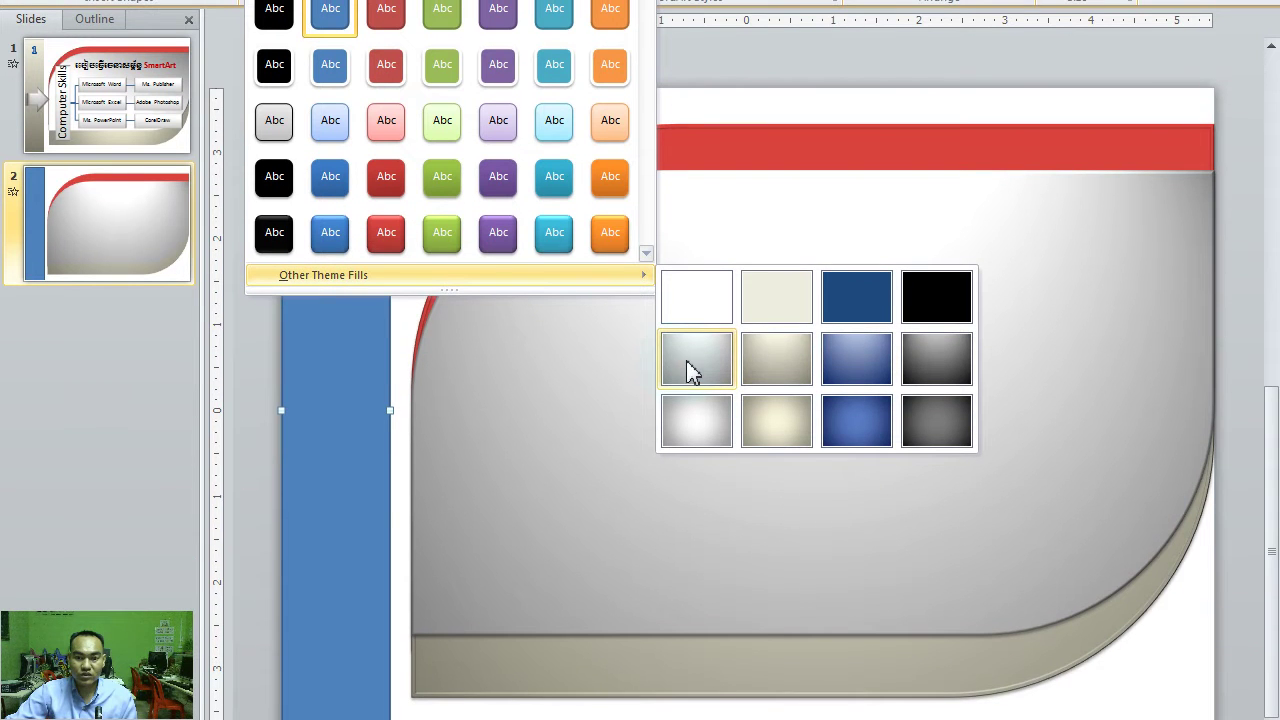
left_click(787, 369)
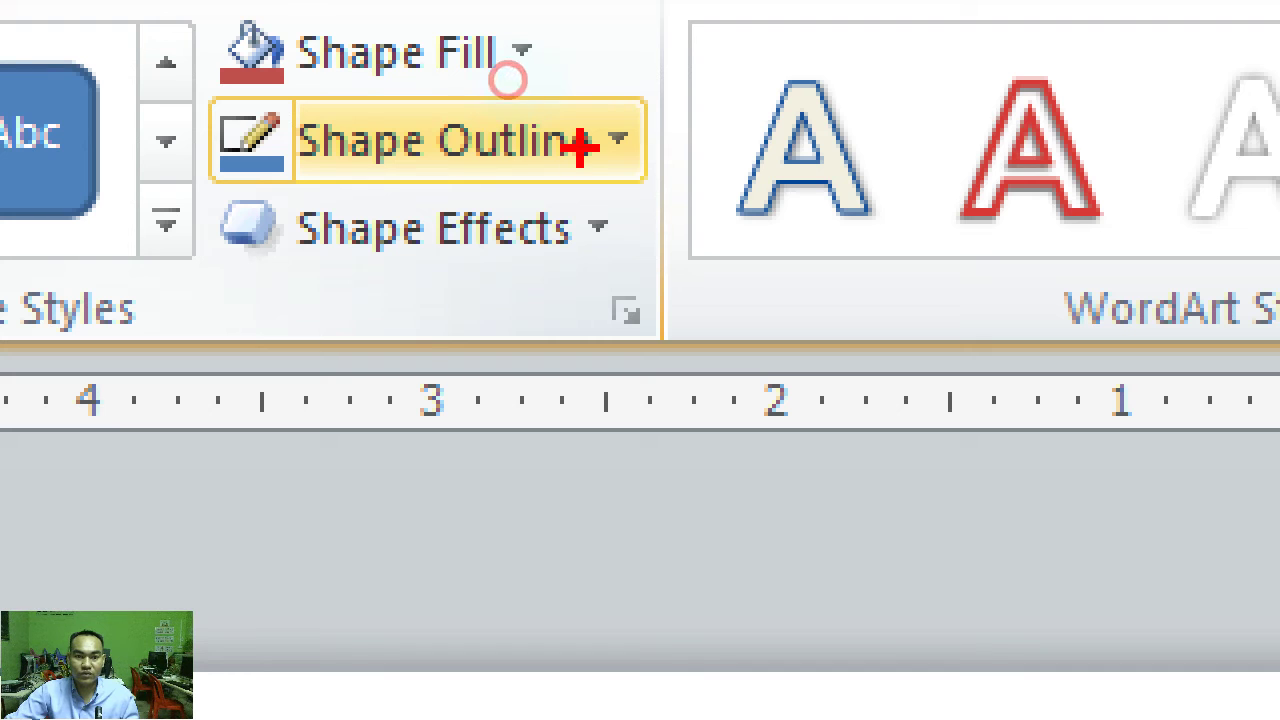
Set the left gradient bar's outline to No Outline
left_click_drag(580, 148, 666, 78)
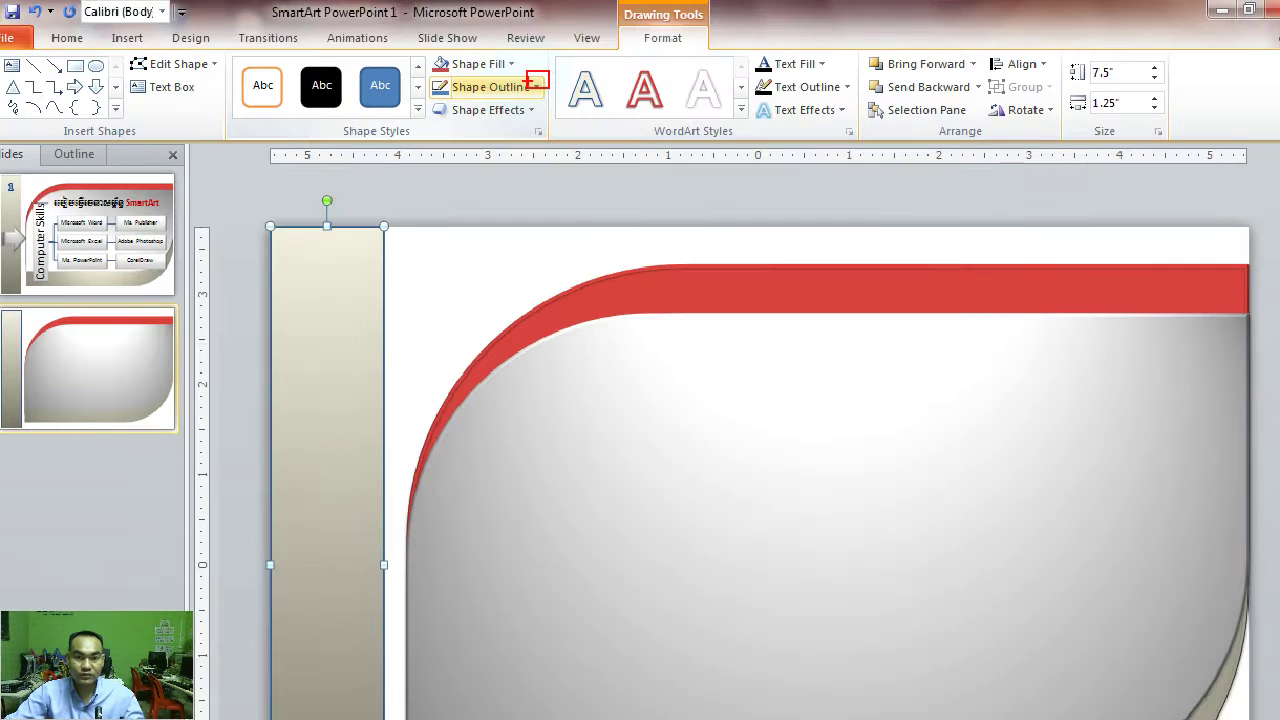
left_click(535, 83)
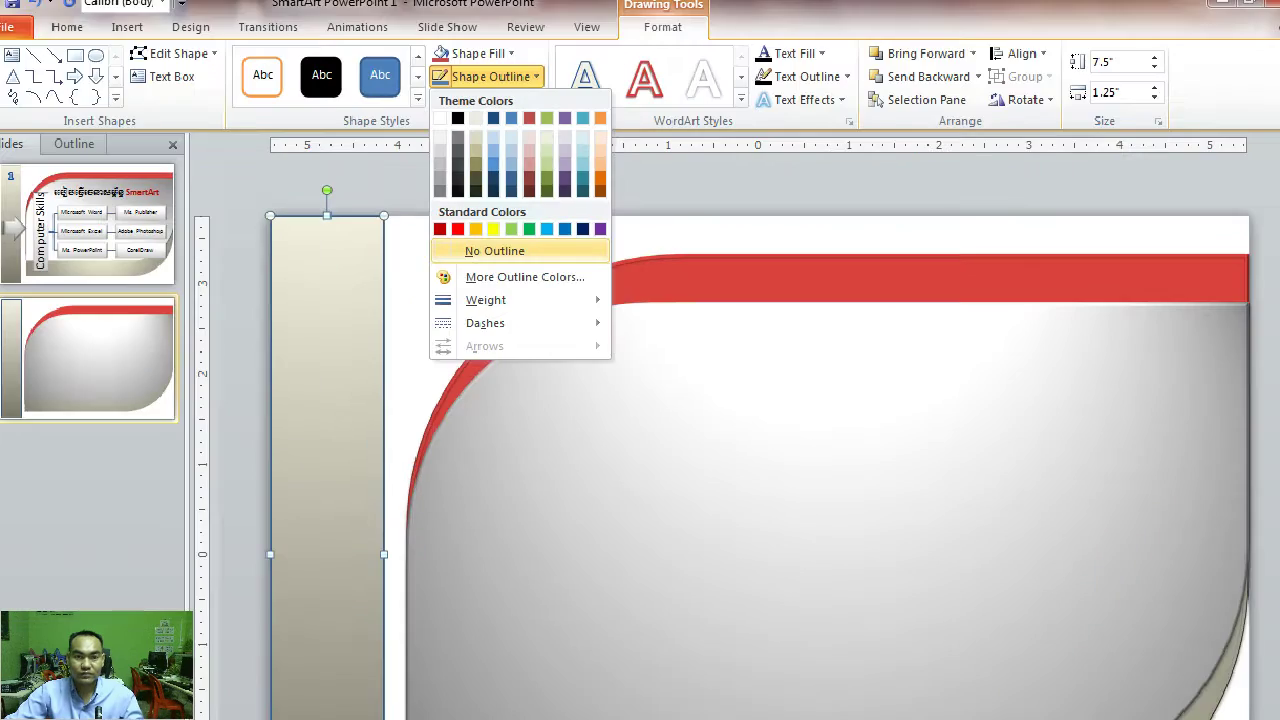
left_click(535, 83)
left_click(535, 83)
left_click(514, 249)
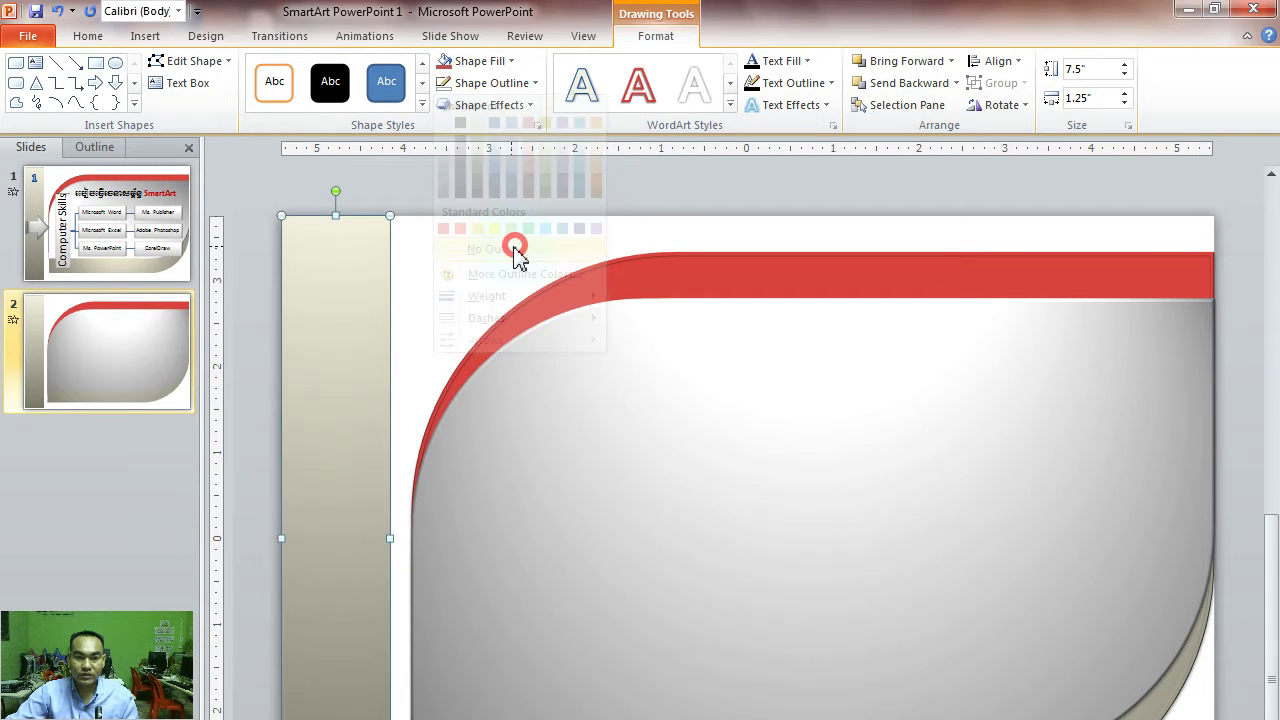
left_click(437, 206)
left_click(324, 355)
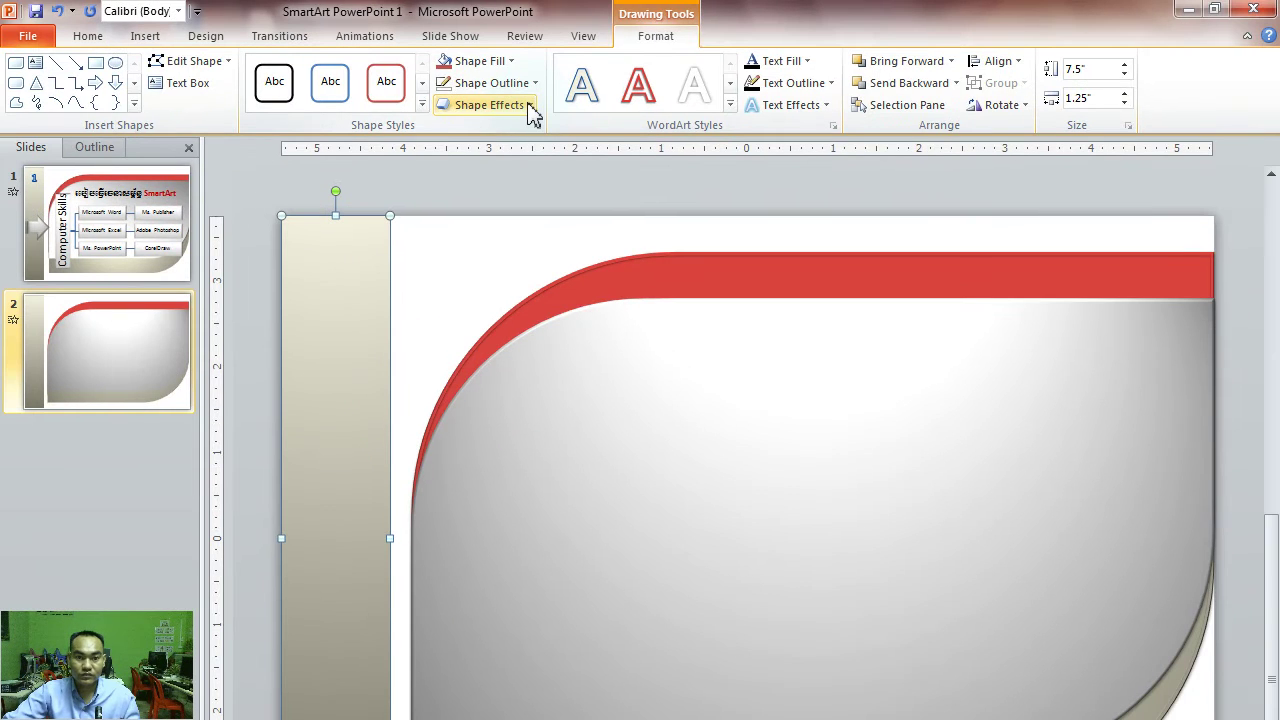
Try a Divot bevel on the left bar
scroll(530, 110, "up", 1)
left_click(638, 35)
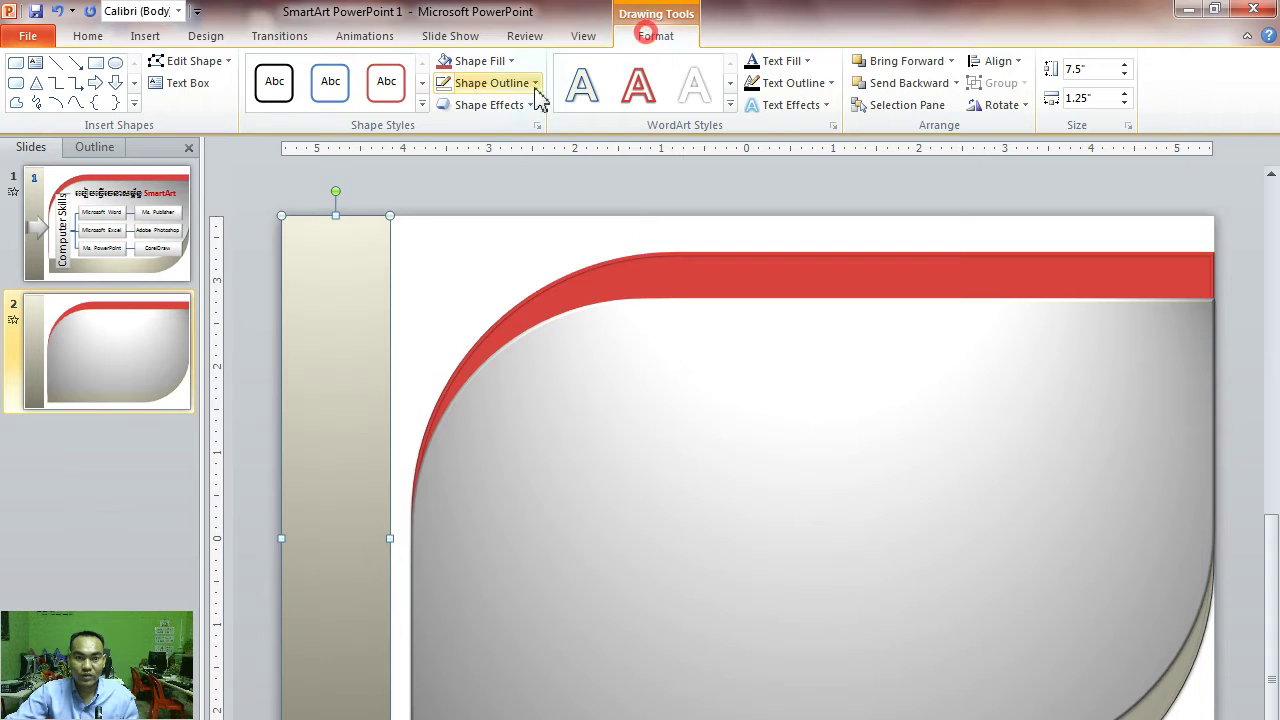
left_click(492, 104)
mouse_move(509, 364)
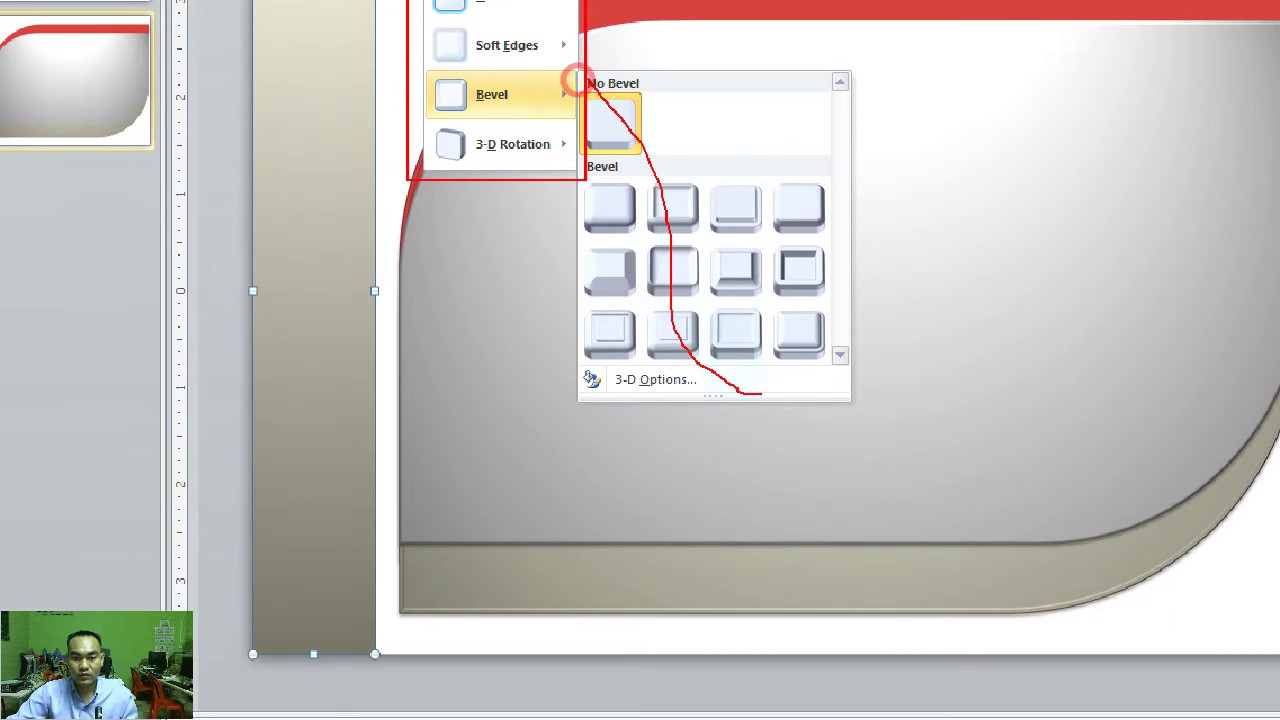
left_click(437, 18)
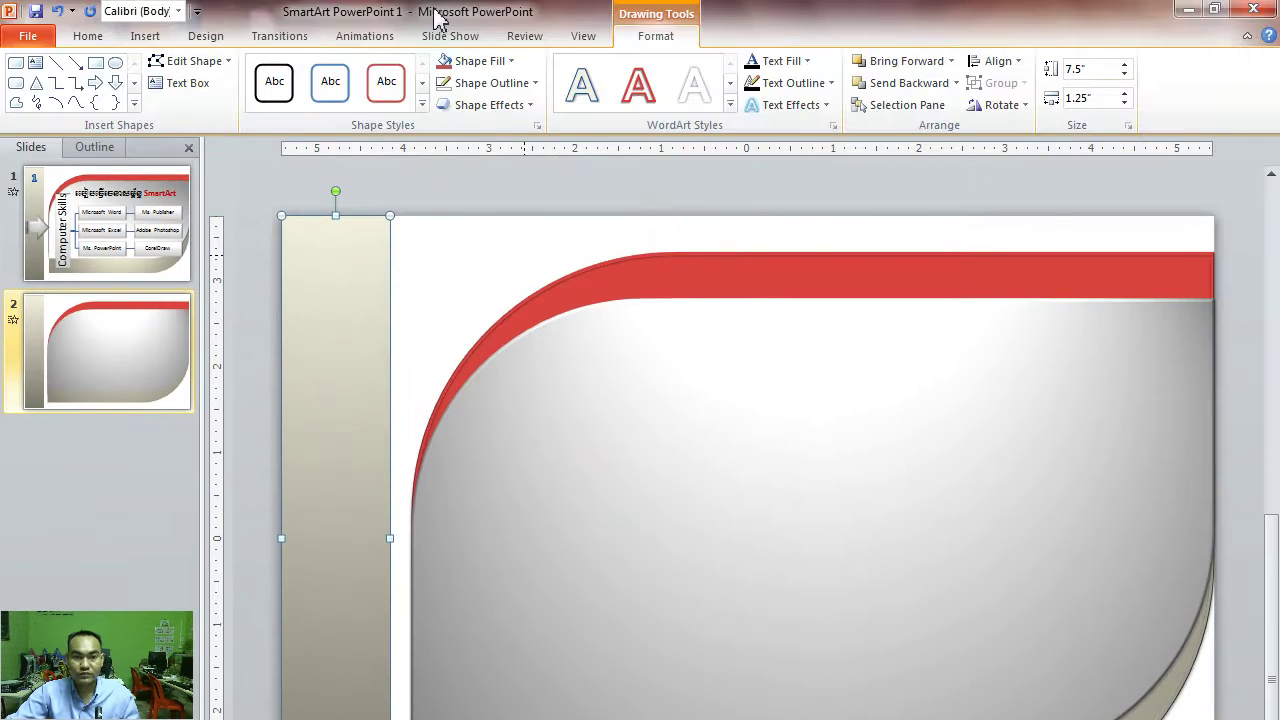
left_click(490, 105)
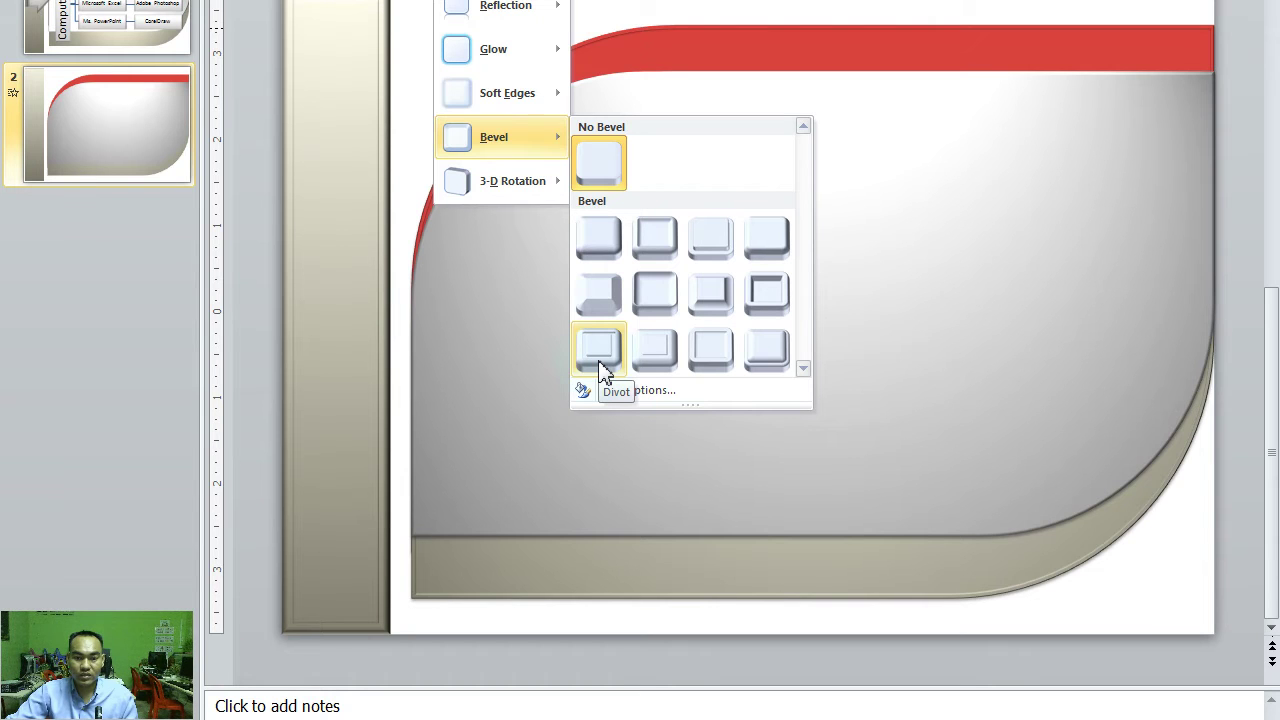
left_click(603, 372)
Clear the bar's 3-D effects with Preset > No Presets, leaving it flat
left_click(460, 206)
left_click(347, 347)
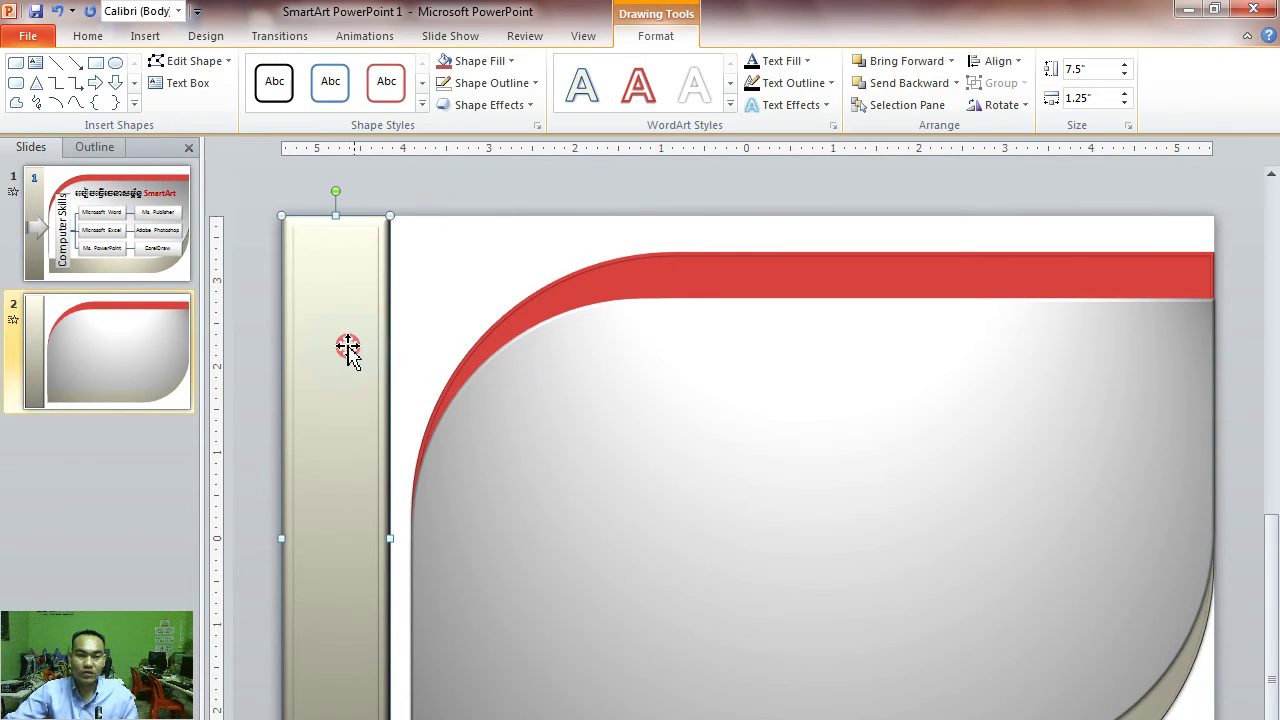
left_click(535, 108)
mouse_move(503, 143)
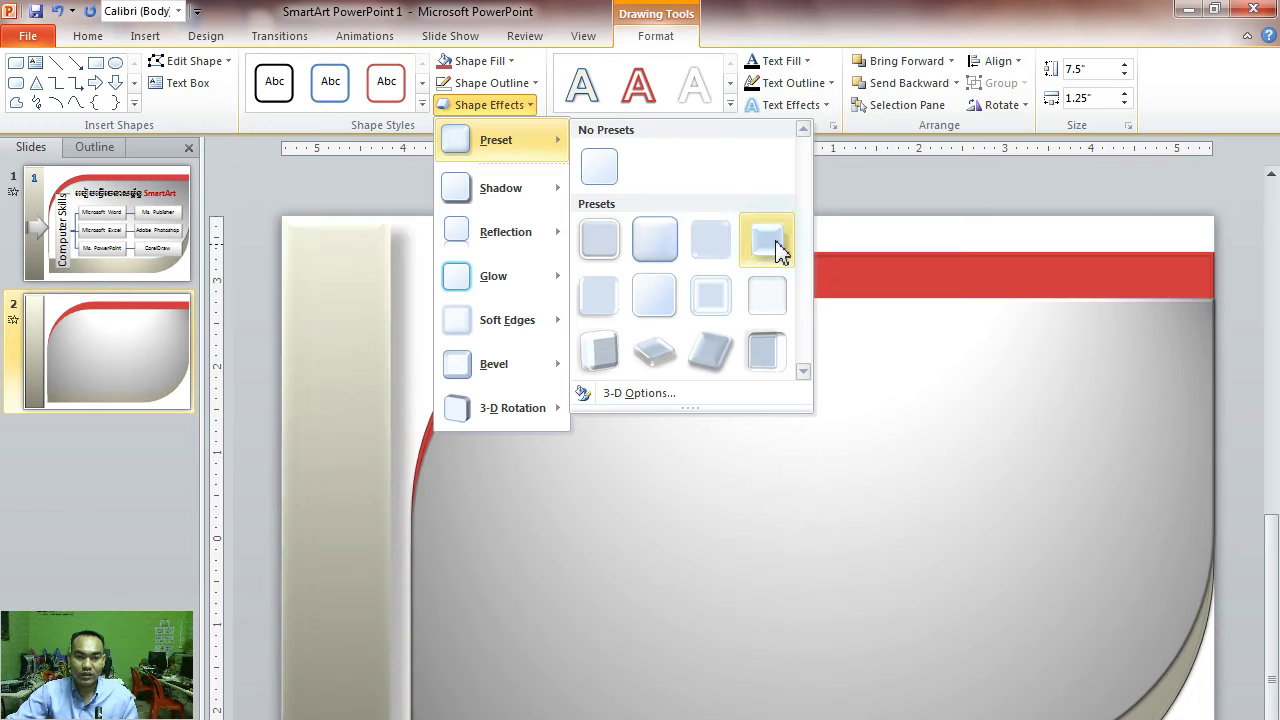
left_click(599, 166)
left_click(444, 188)
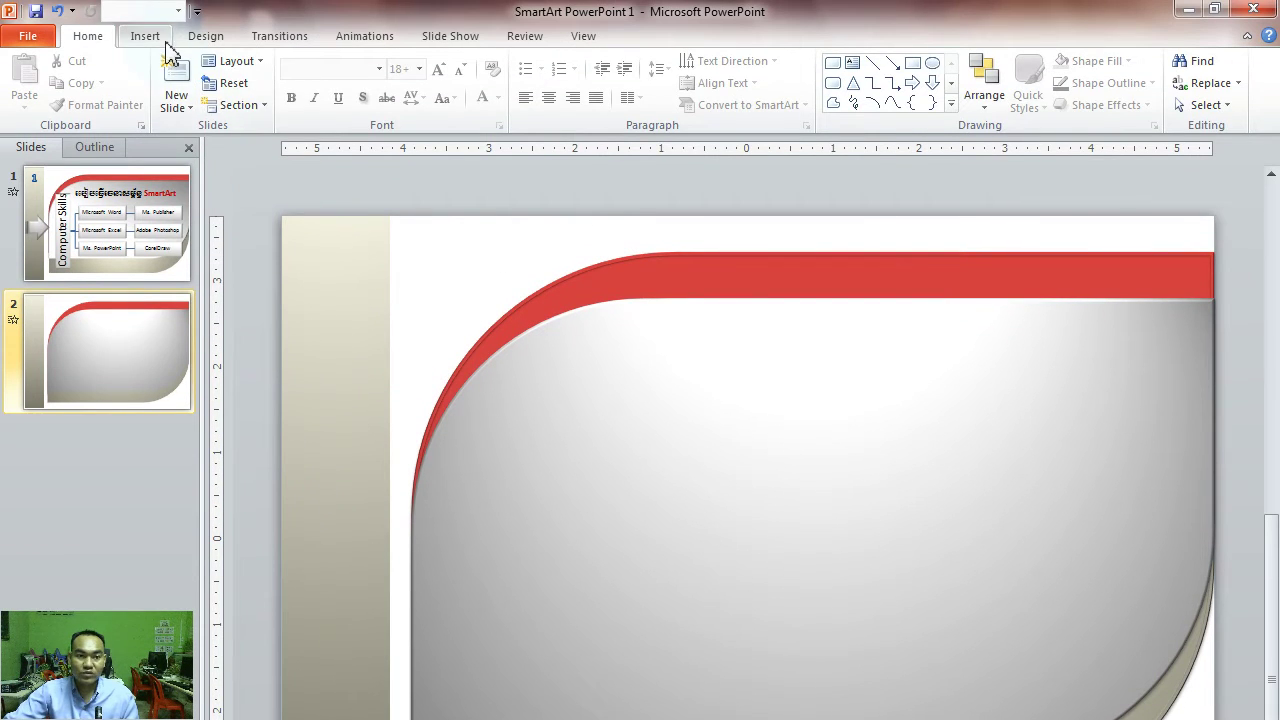
Draw a right block arrow on the left cream bar
left_click(145, 36)
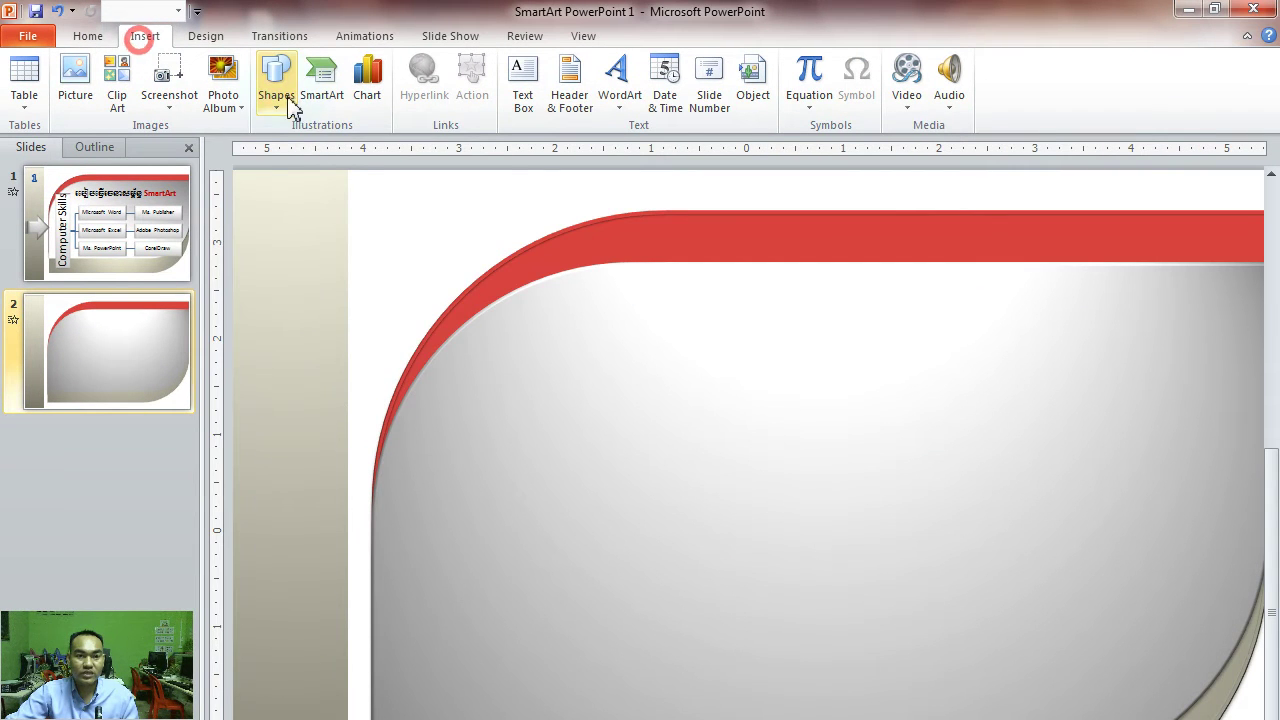
left_click(289, 103)
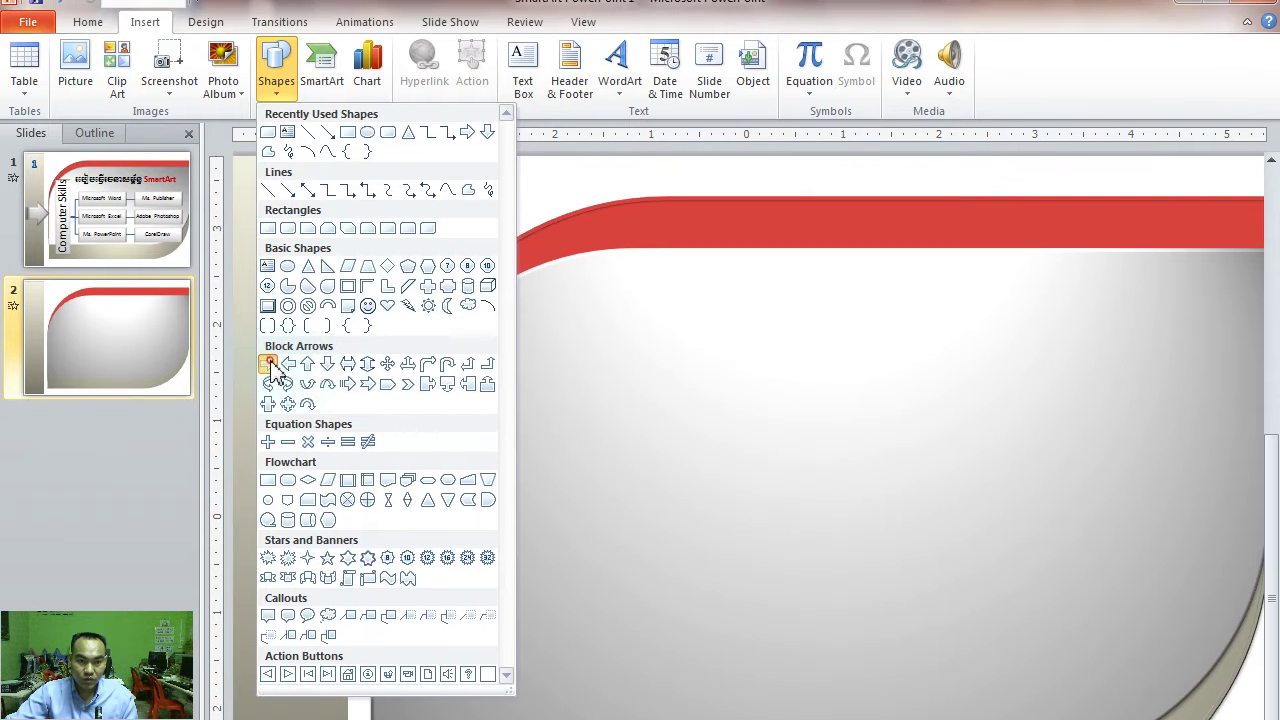
left_click(270, 364)
left_click_drag(243, 232, 372, 359)
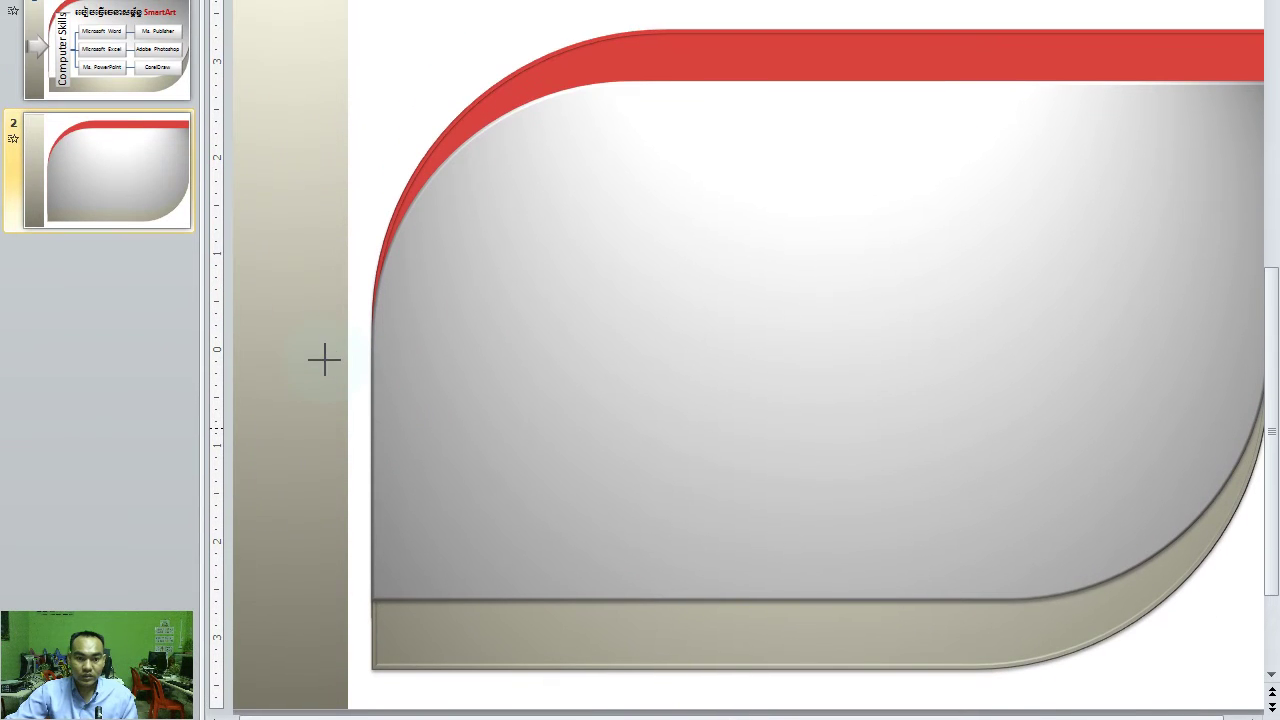
Reshape the arrow's head and resize it so its tip meets the grey panel
left_click(244, 357)
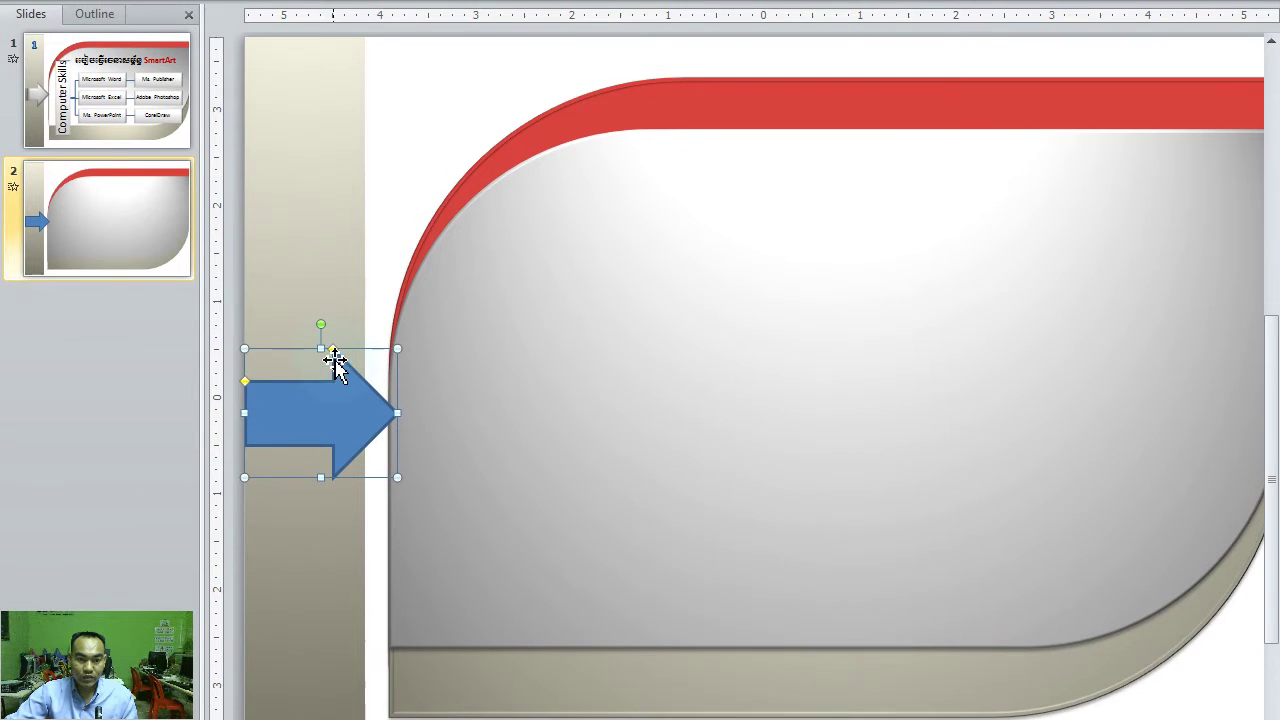
left_click_drag(333, 353, 325, 368)
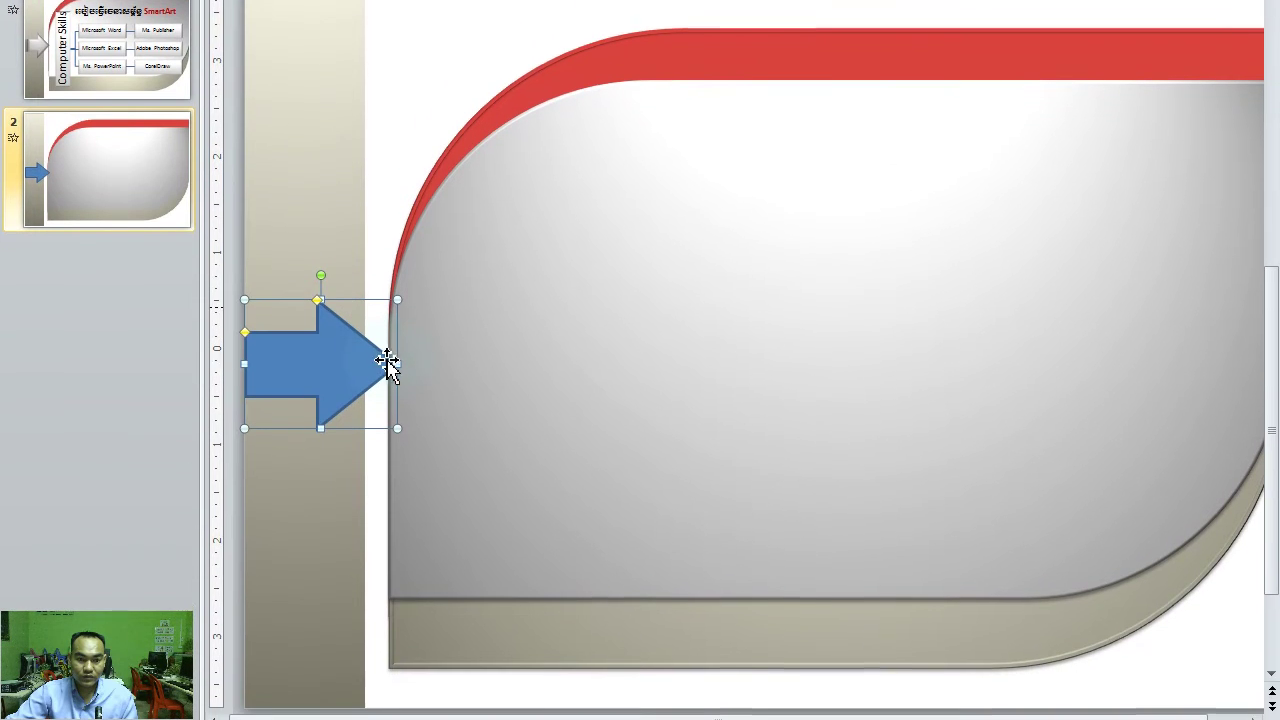
left_click_drag(397, 417, 389, 417)
left_click_drag(389, 341, 385, 358)
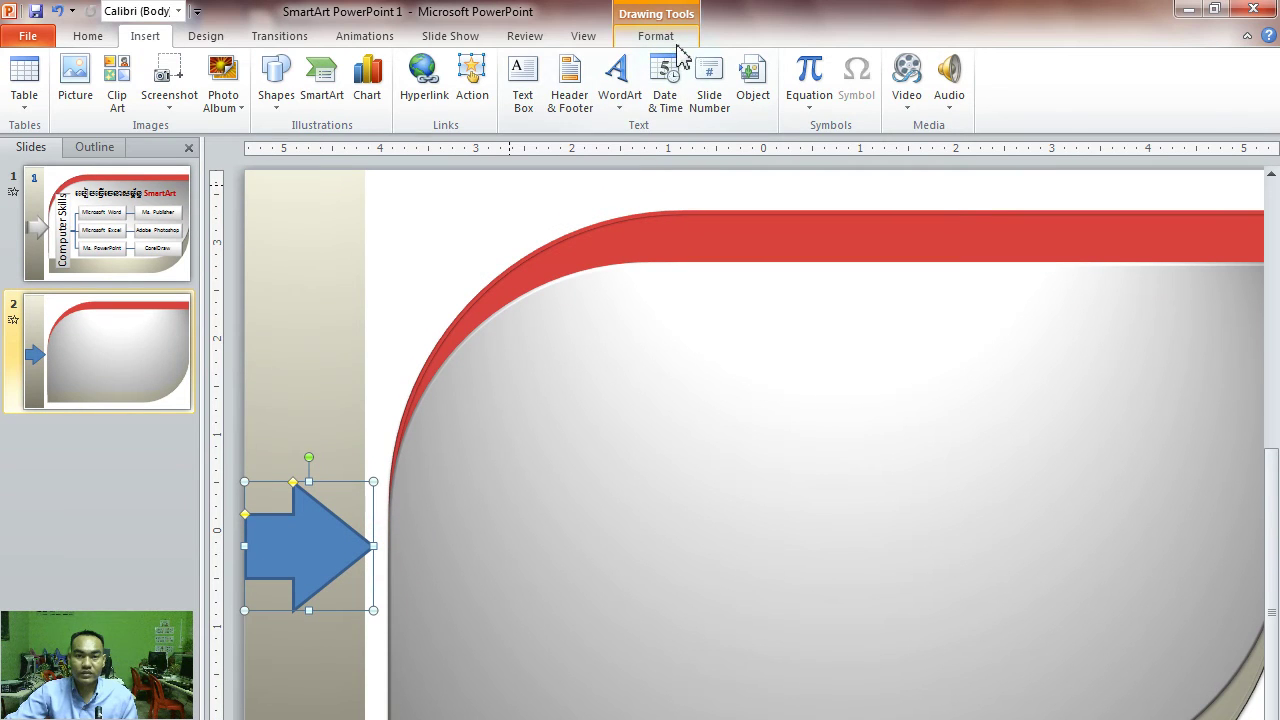
Fill the arrow with a silver gradient from Other Theme Fills and set No Outline
left_click(672, 40)
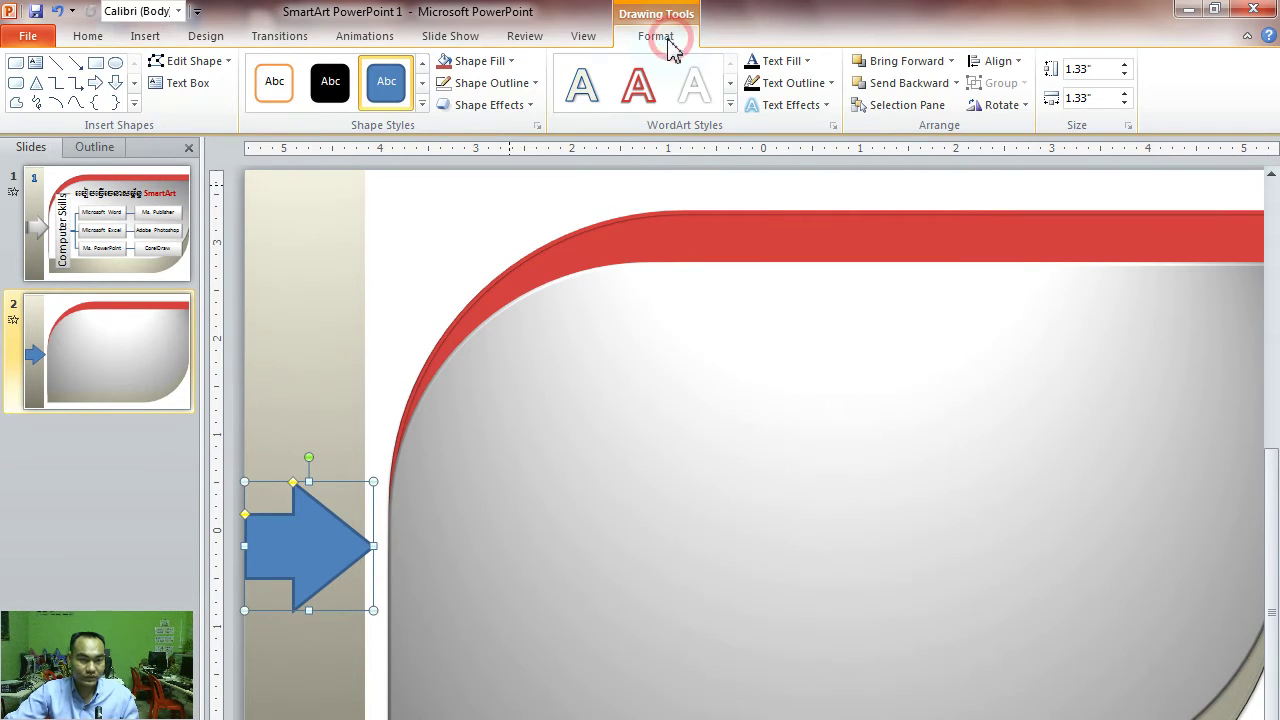
left_click(422, 104)
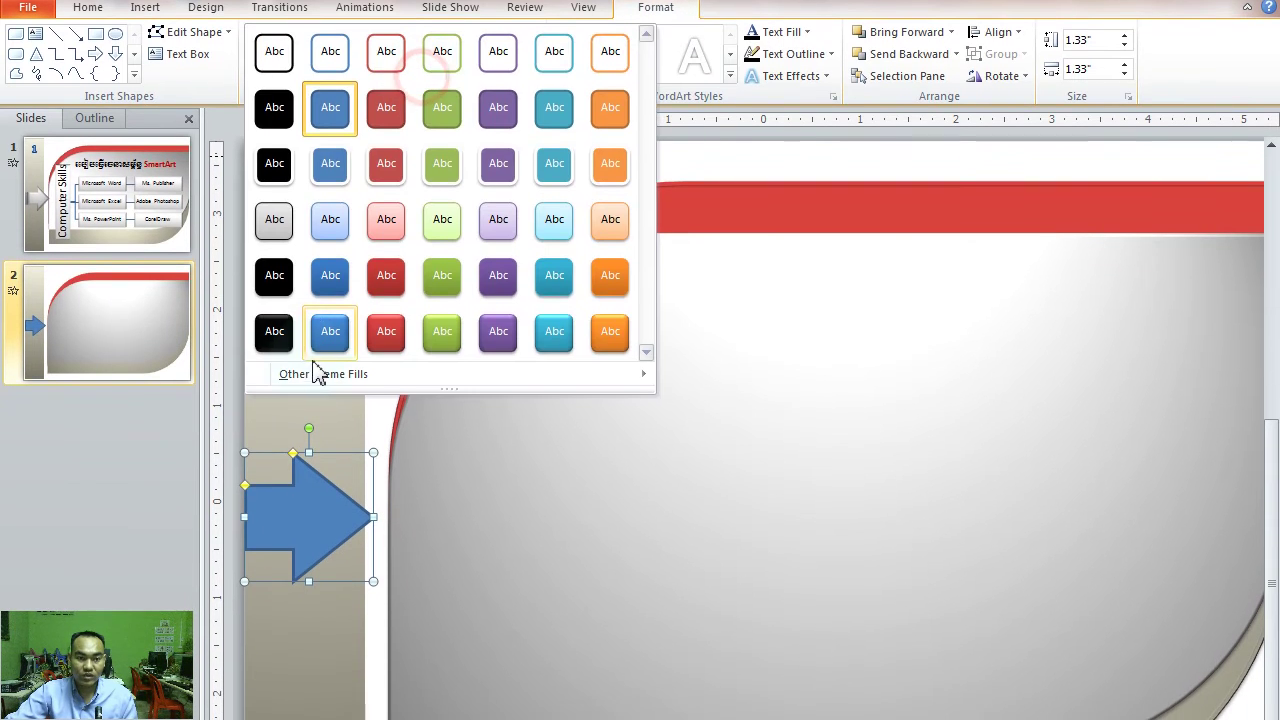
mouse_move(343, 403)
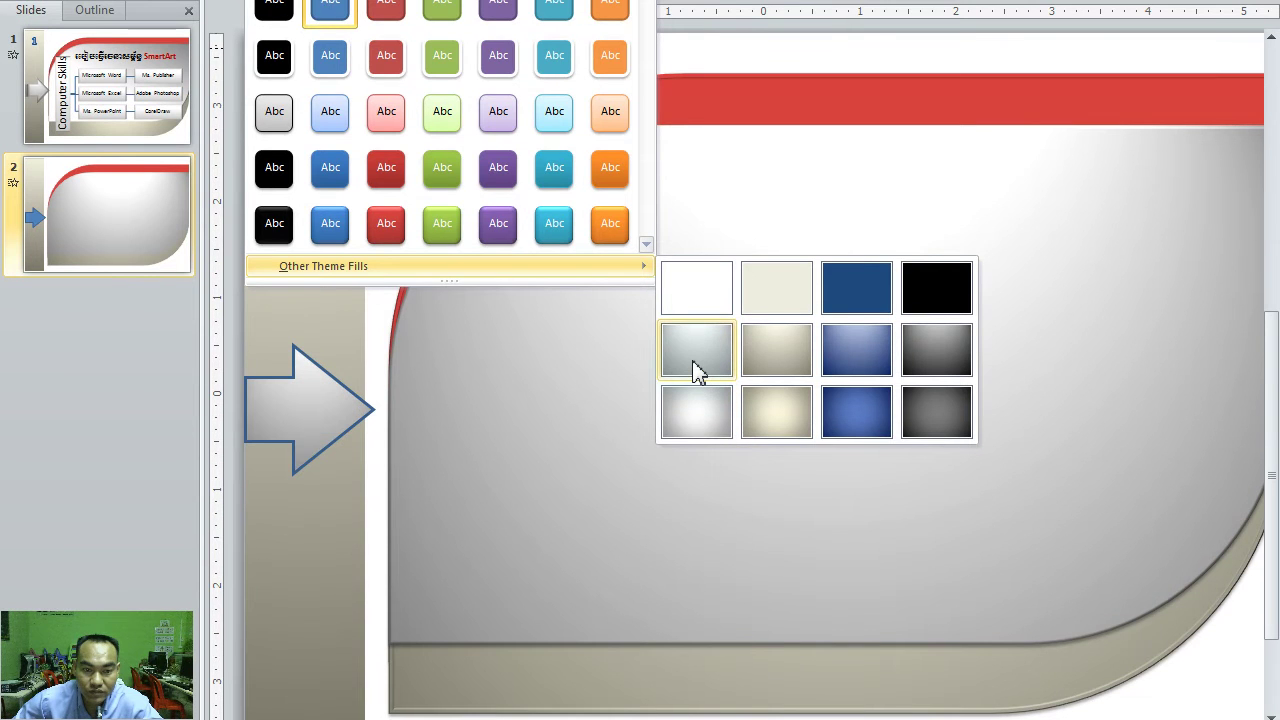
left_click(694, 306)
left_click(492, 83)
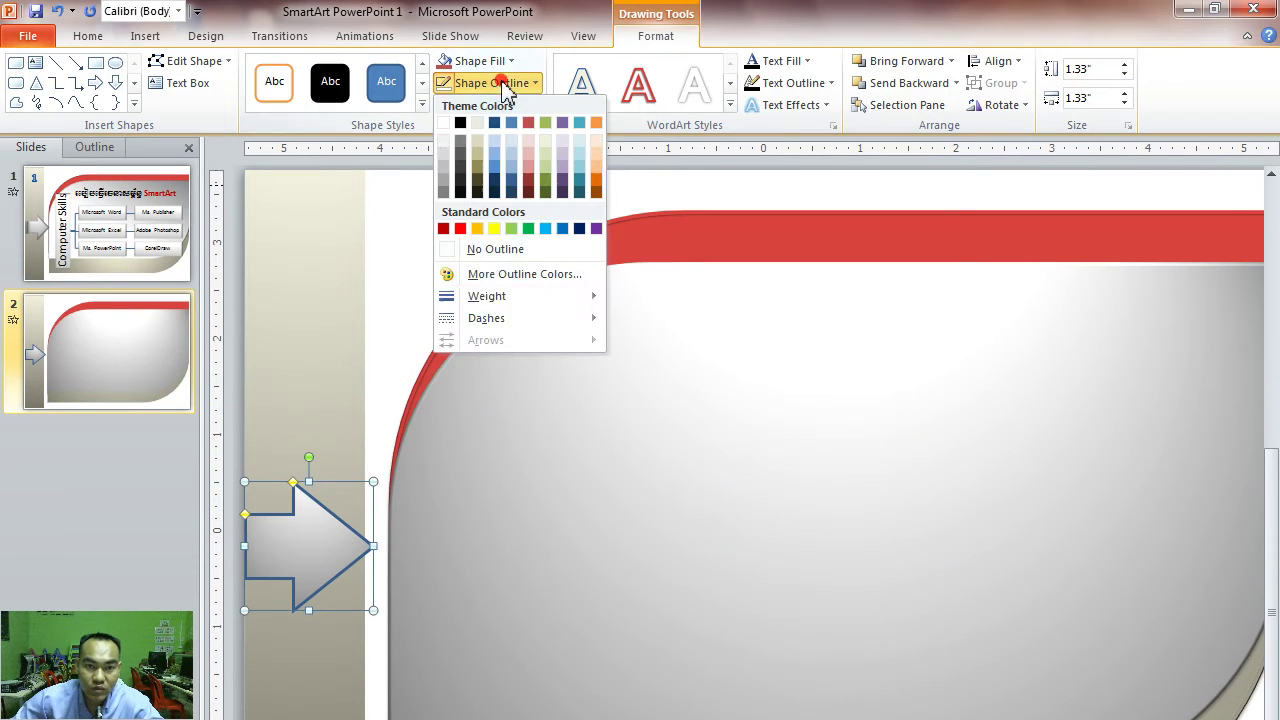
left_click(494, 250)
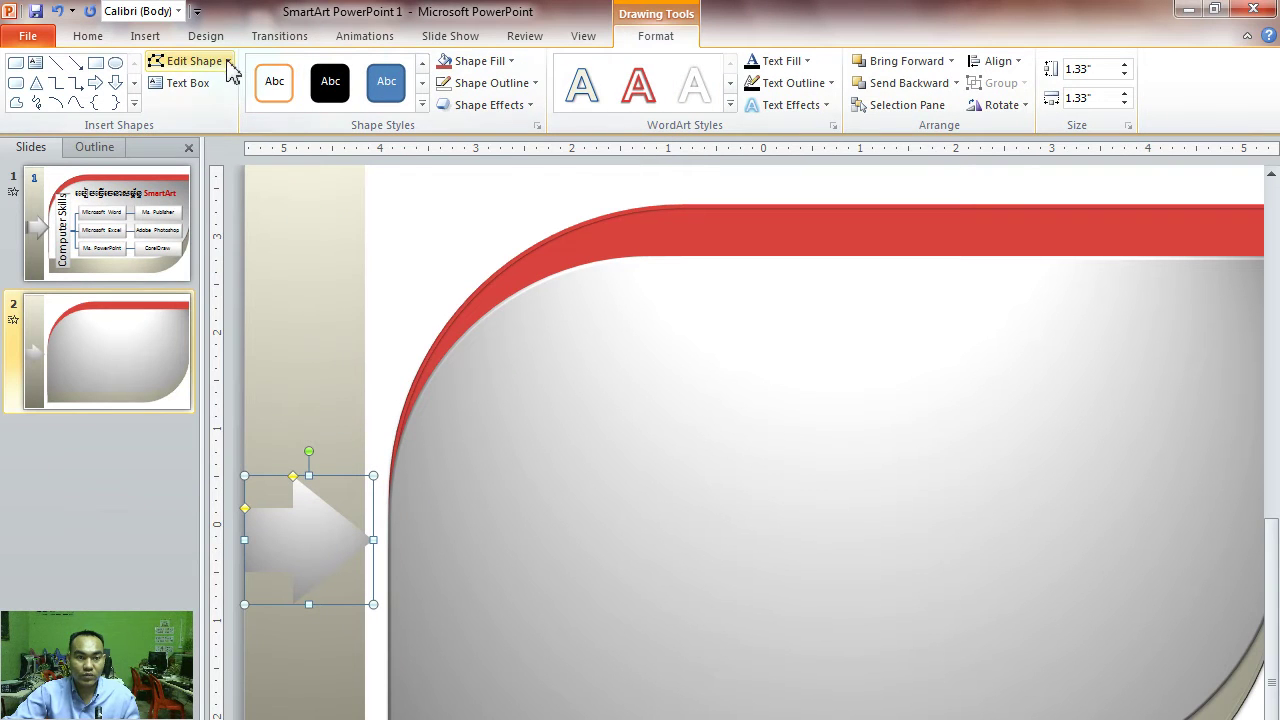
left_click(222, 61)
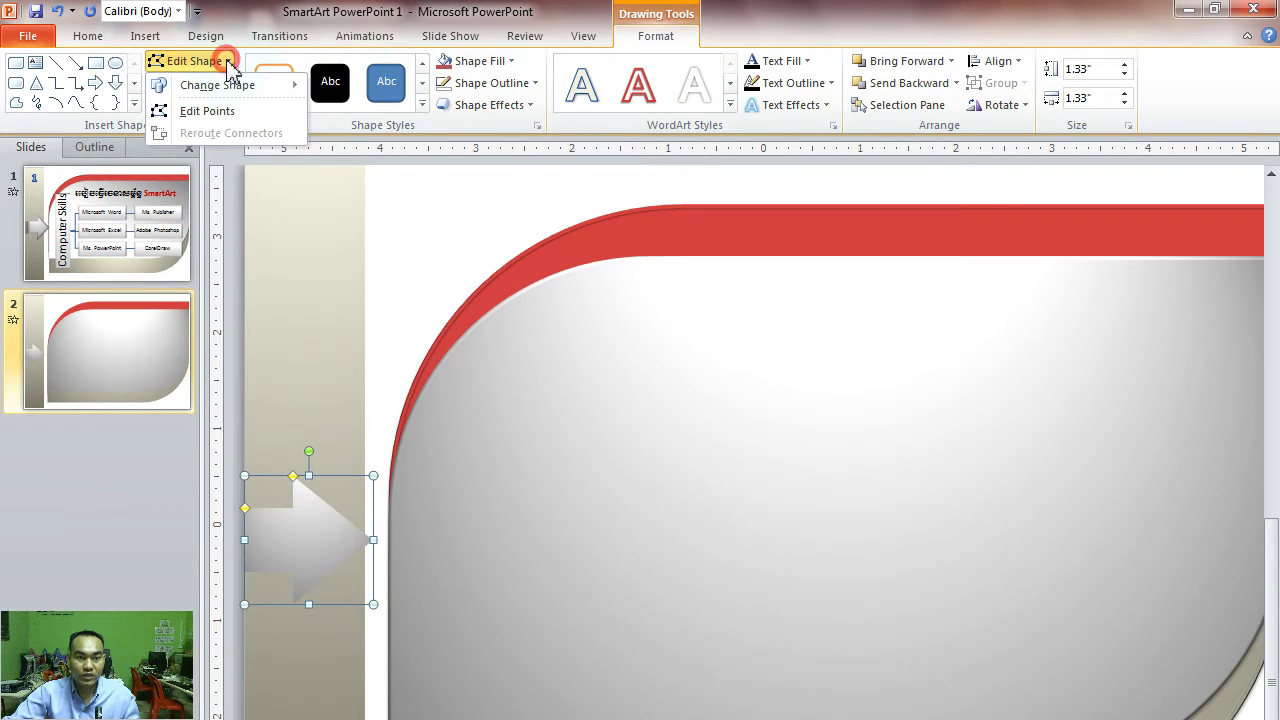
Change the arrow to a Striped Right Arrow and widen it slightly to the right
mouse_move(236, 90)
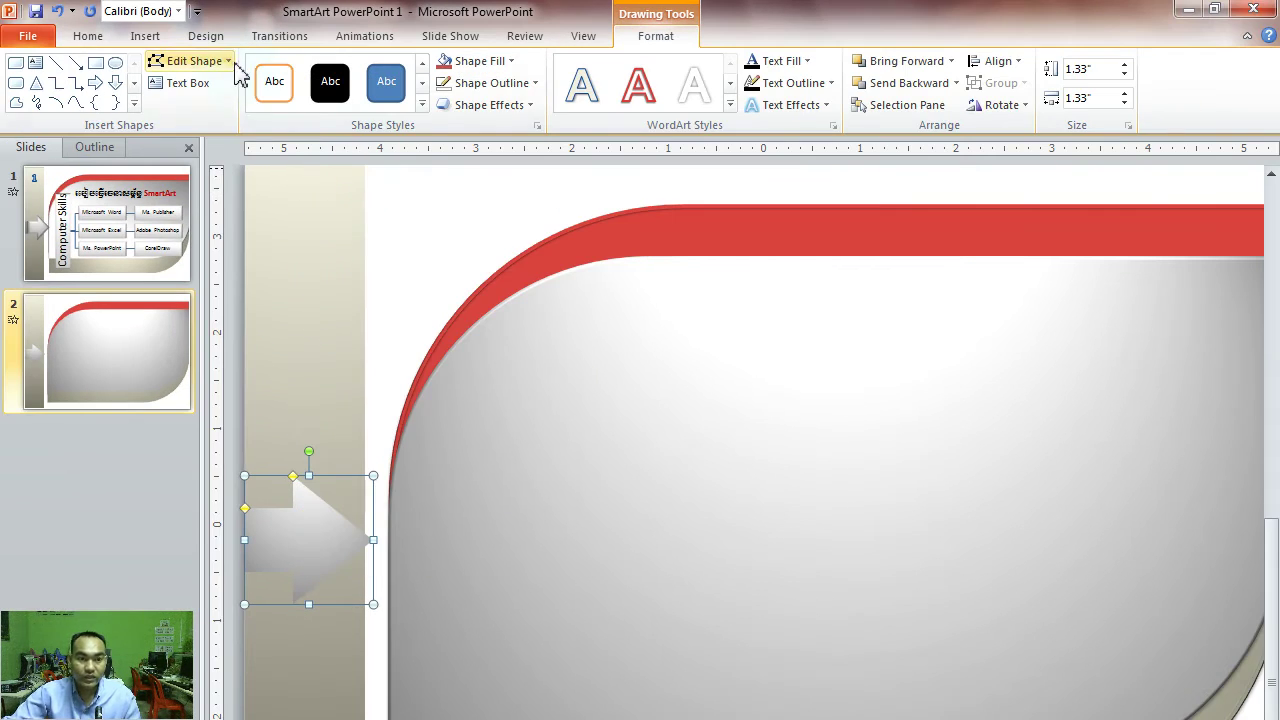
left_click(228, 68)
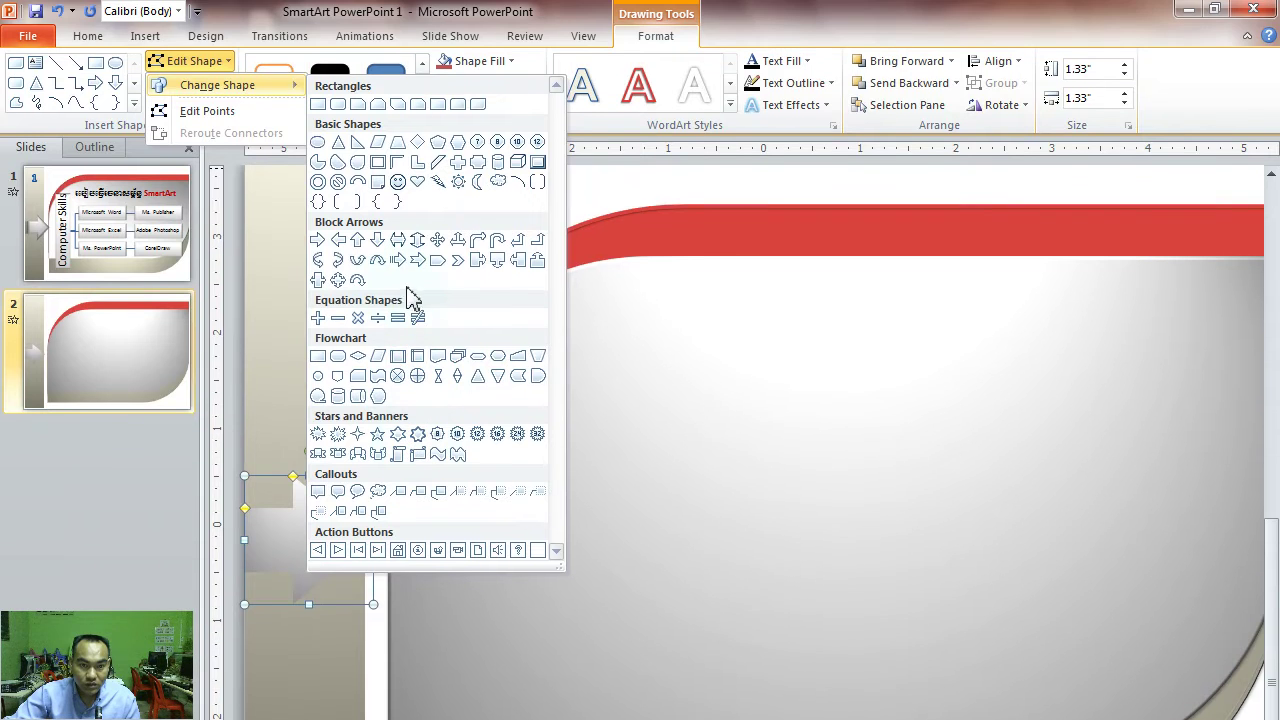
left_click(399, 264)
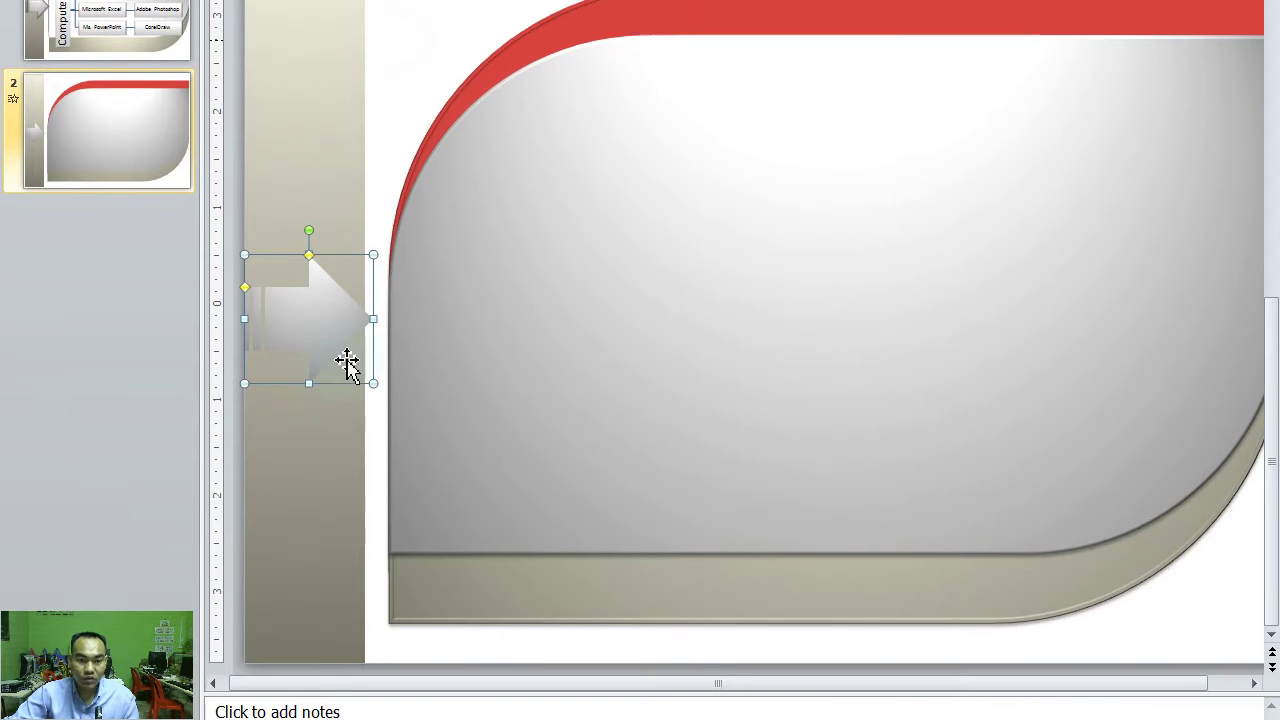
left_click_drag(374, 360, 382, 360)
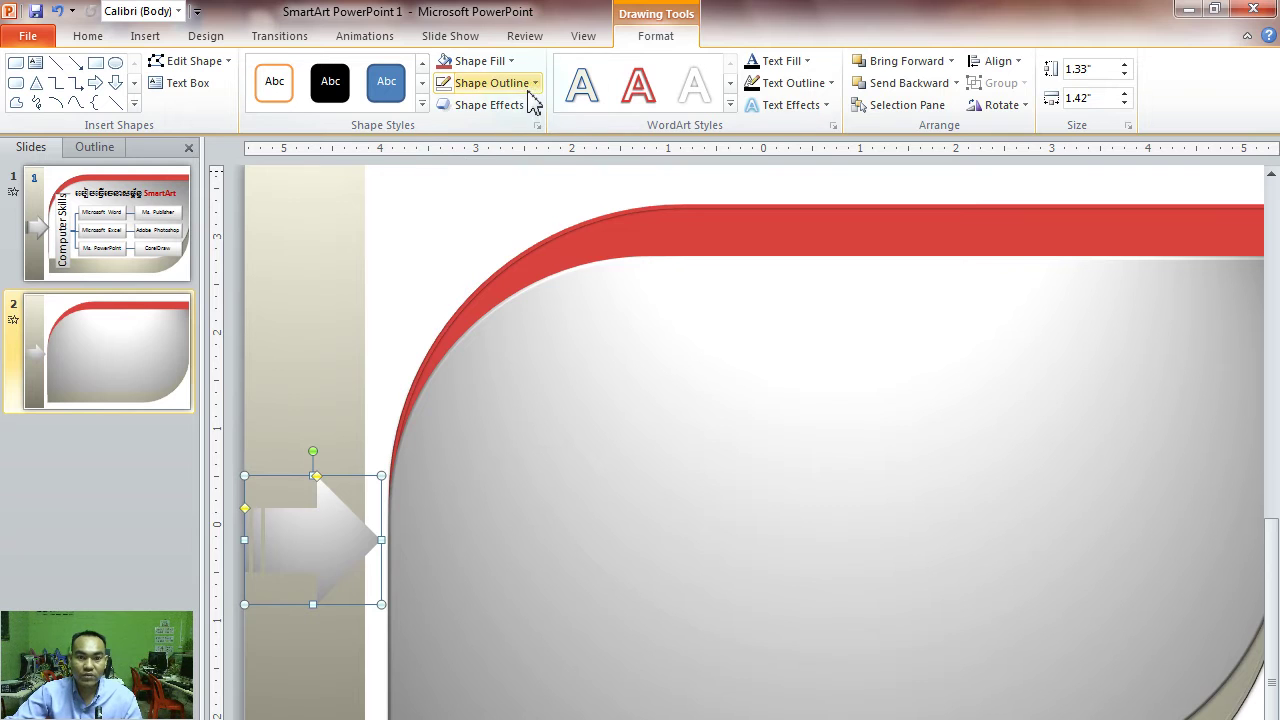
Give the striped arrow a Hard Edge bevel
left_click(527, 105)
mouse_move(490, 366)
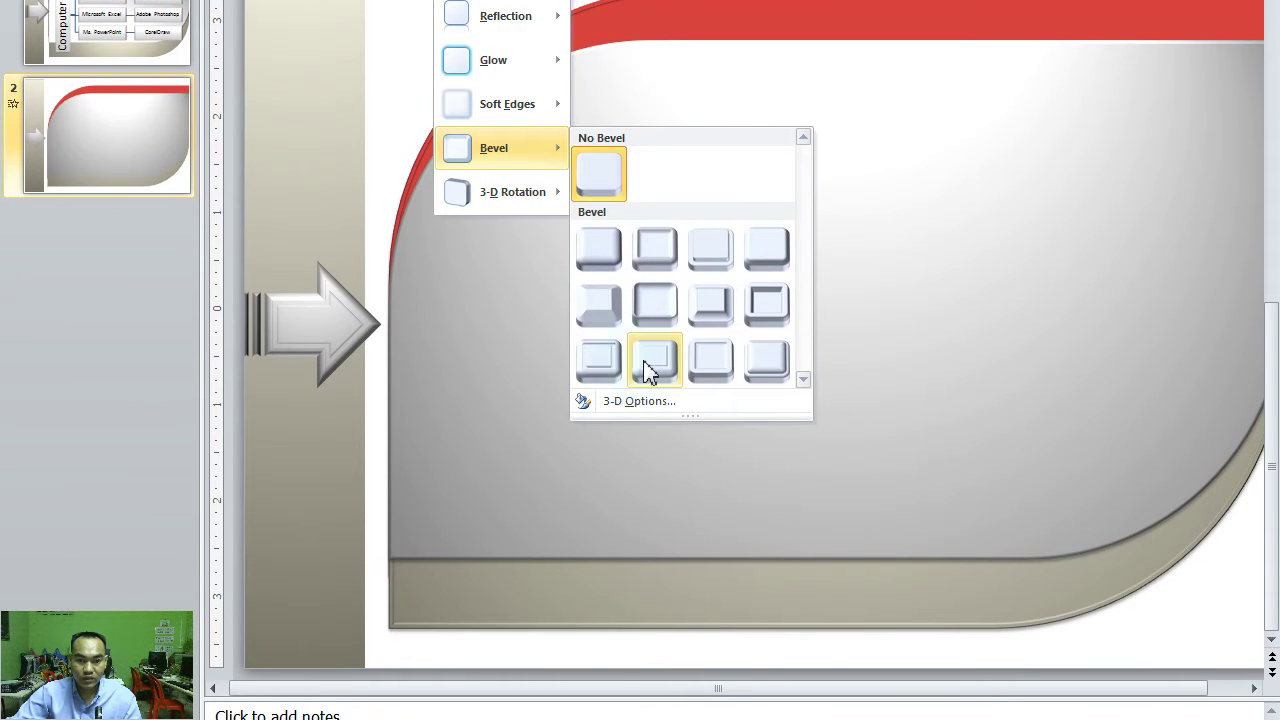
left_click(716, 370)
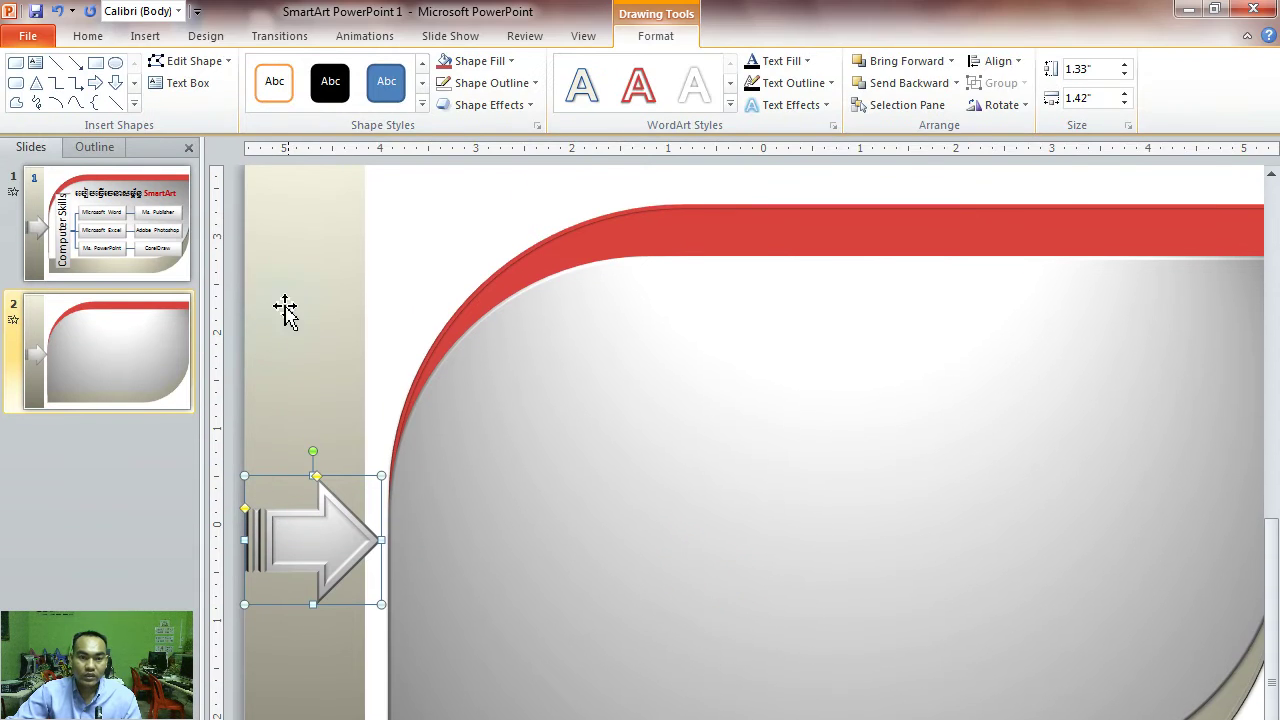
left_click(291, 75)
scroll(317, 366, "down", 1)
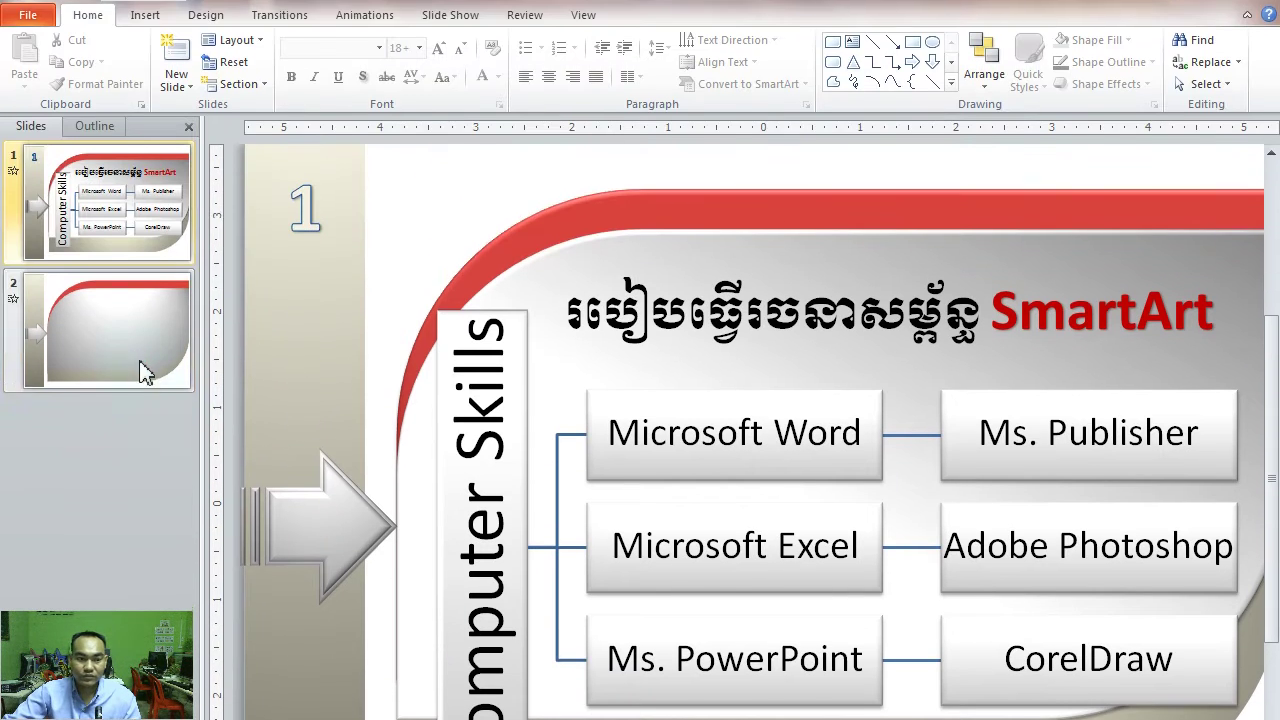
Zoom out, check slide 1's title, then return to slide 2 and bring up the WordArt gallery
left_click(134, 75)
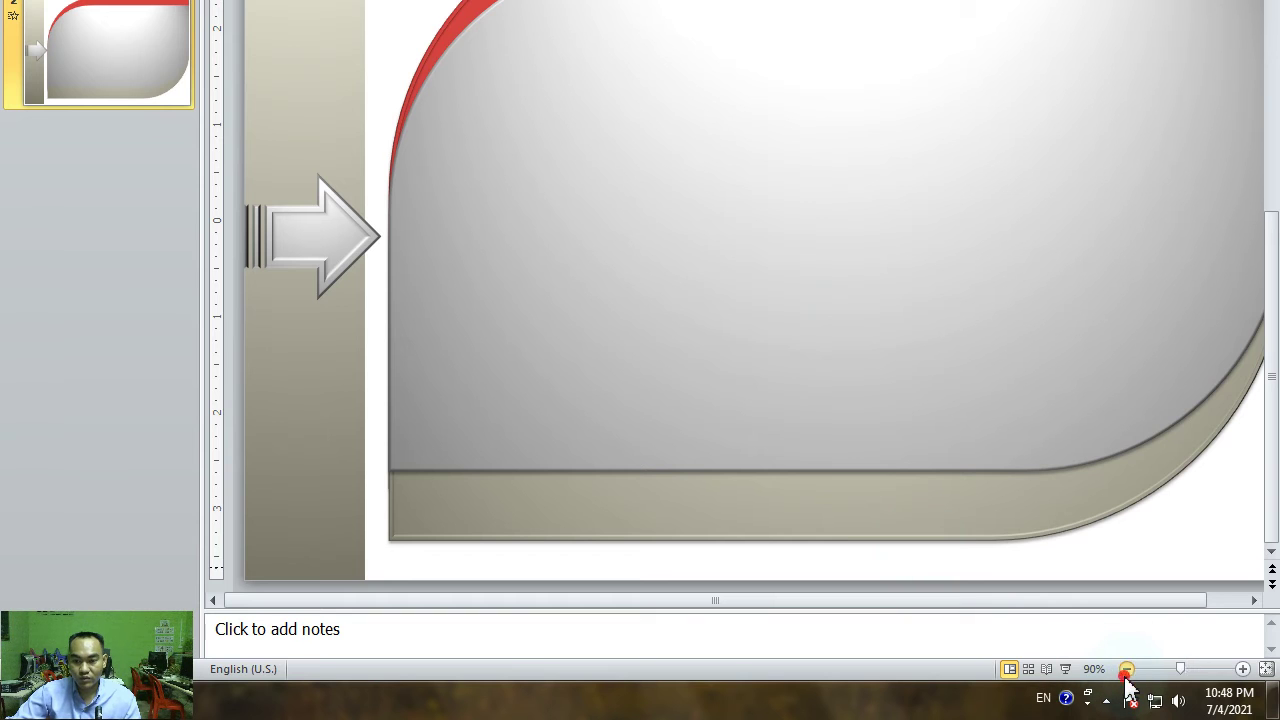
left_click(1126, 670)
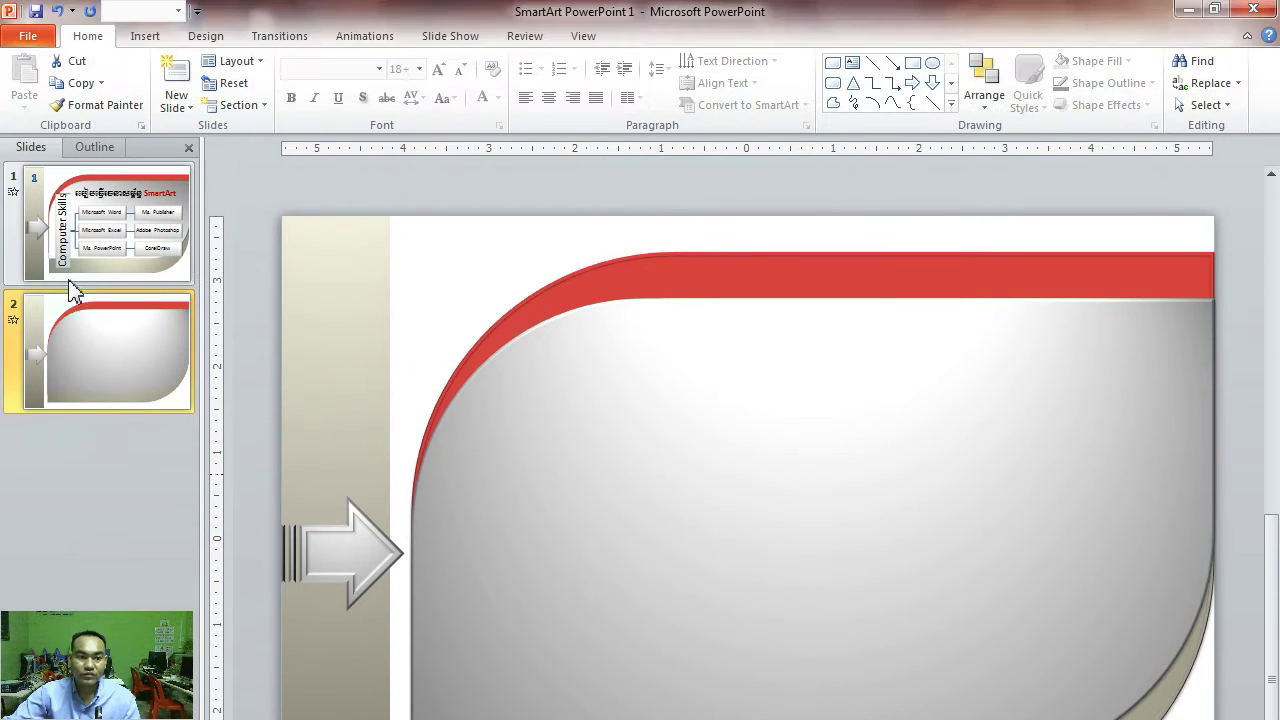
left_click(108, 68)
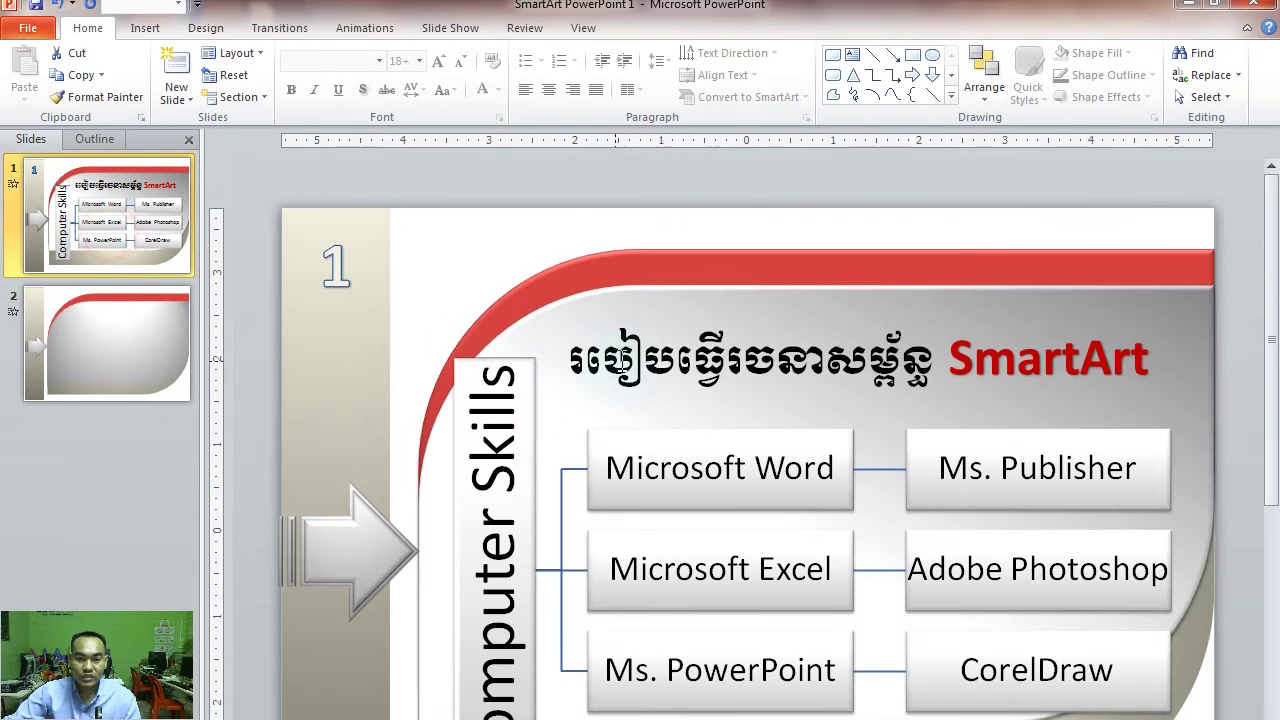
left_click(622, 366)
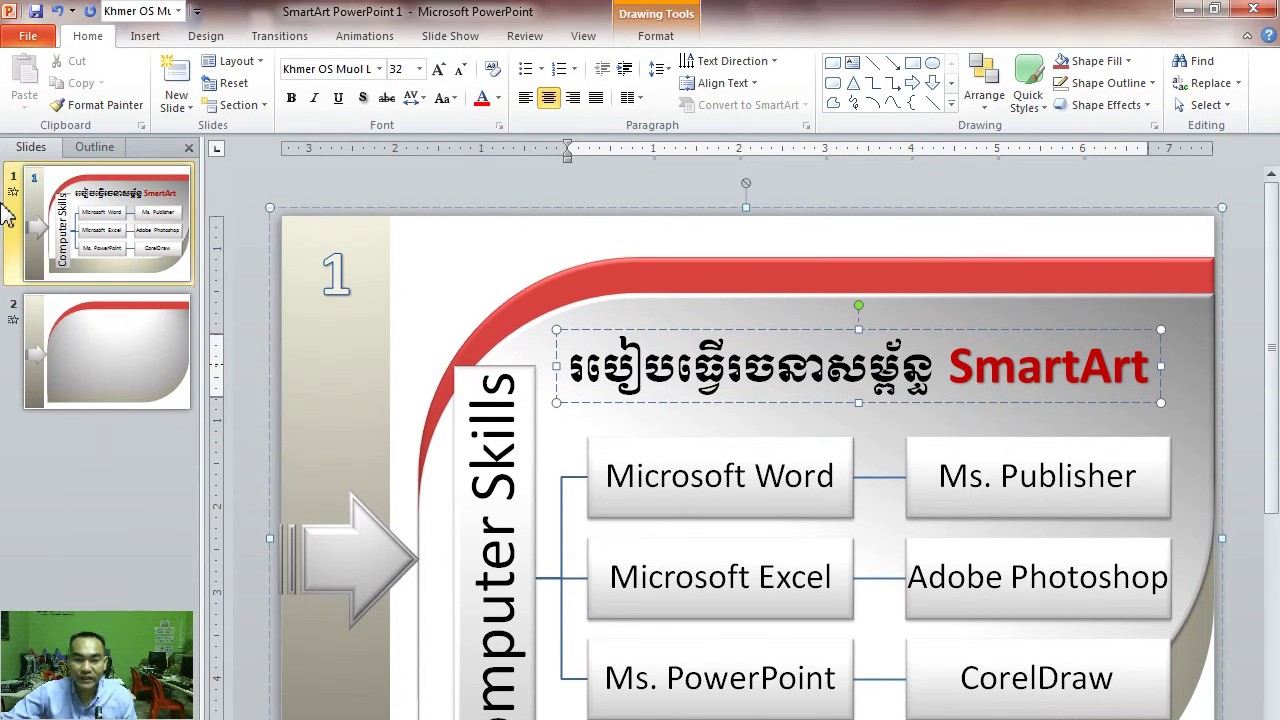
left_click(114, 330)
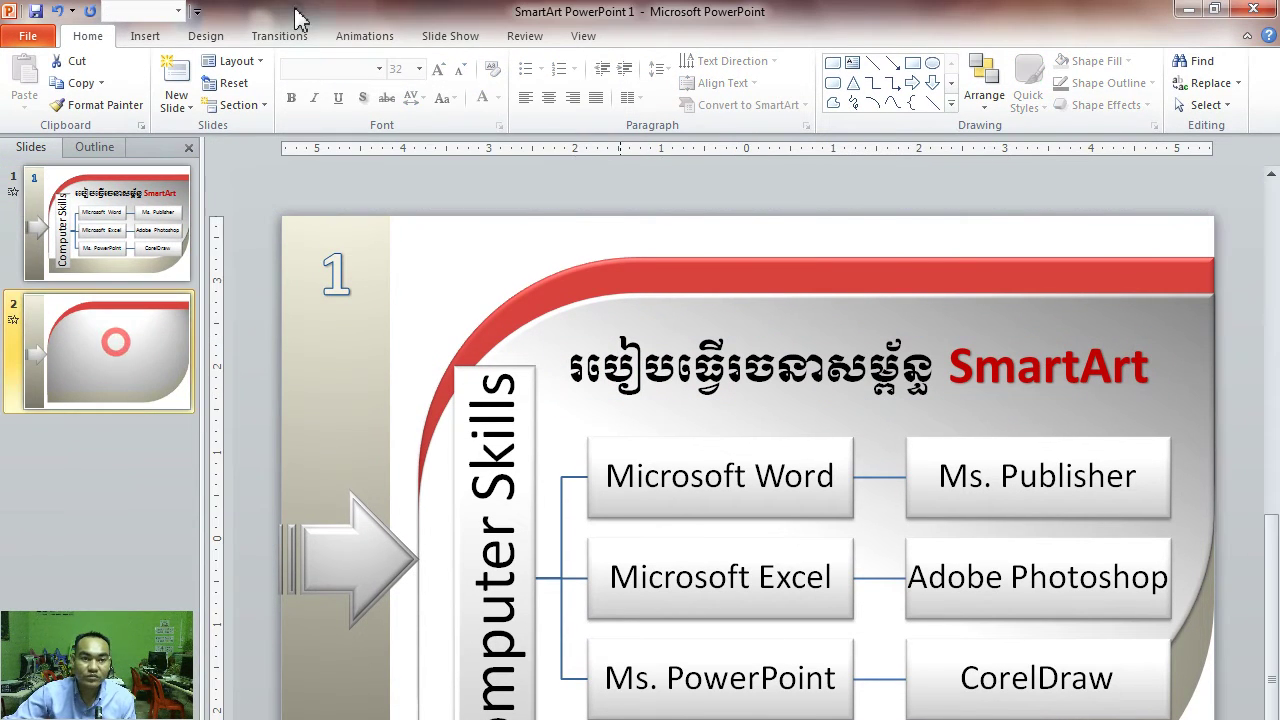
left_click(138, 38)
left_click(620, 97)
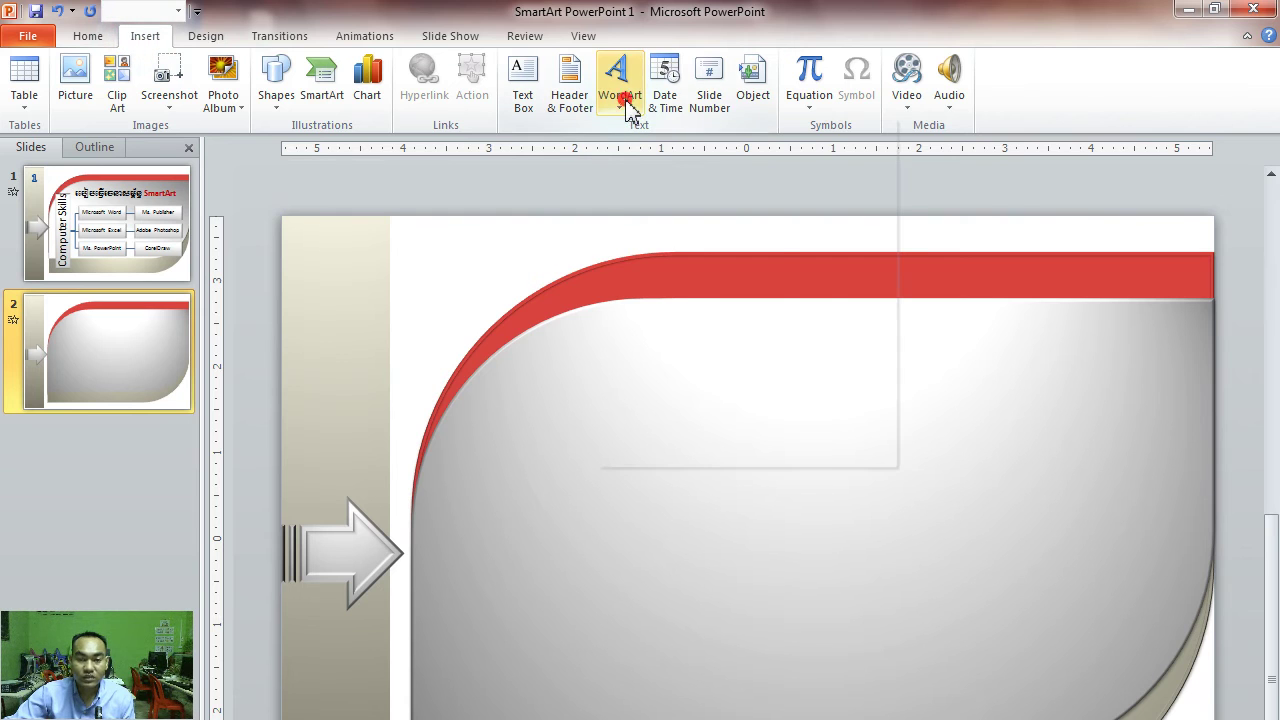
Insert a WordArt box in the first style and move it up under the red band
left_click(620, 95)
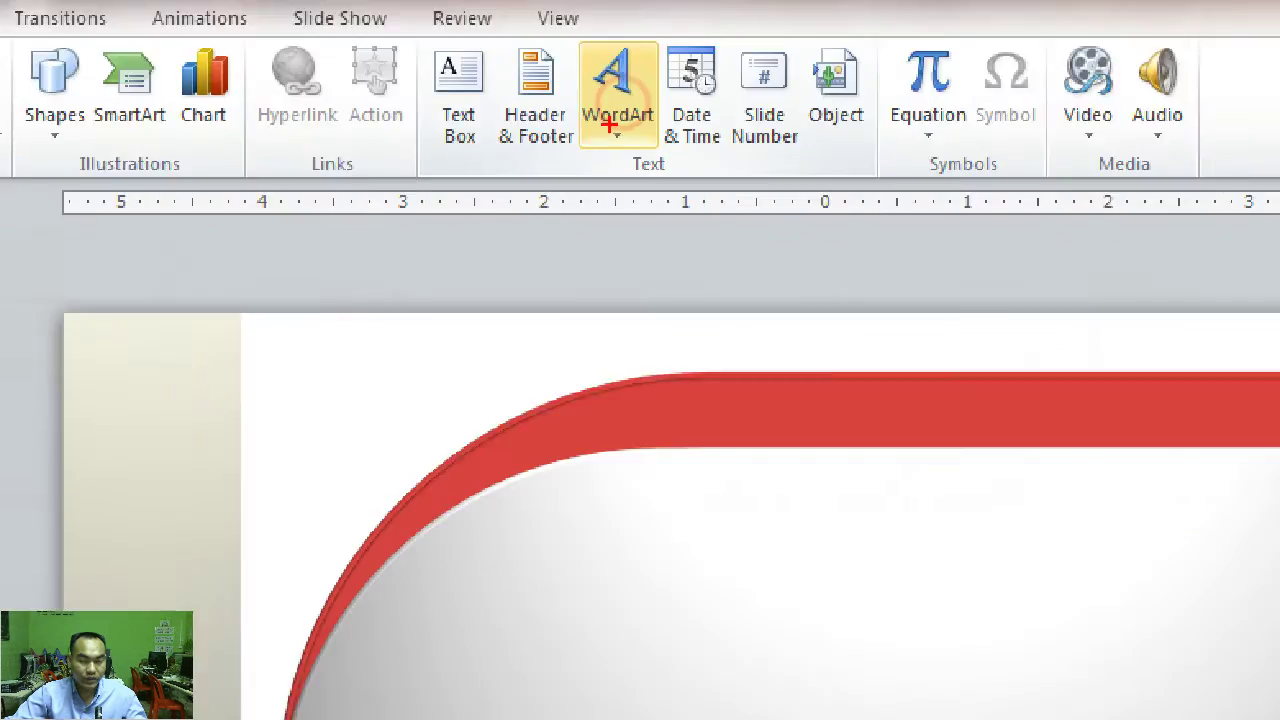
left_click(618, 90)
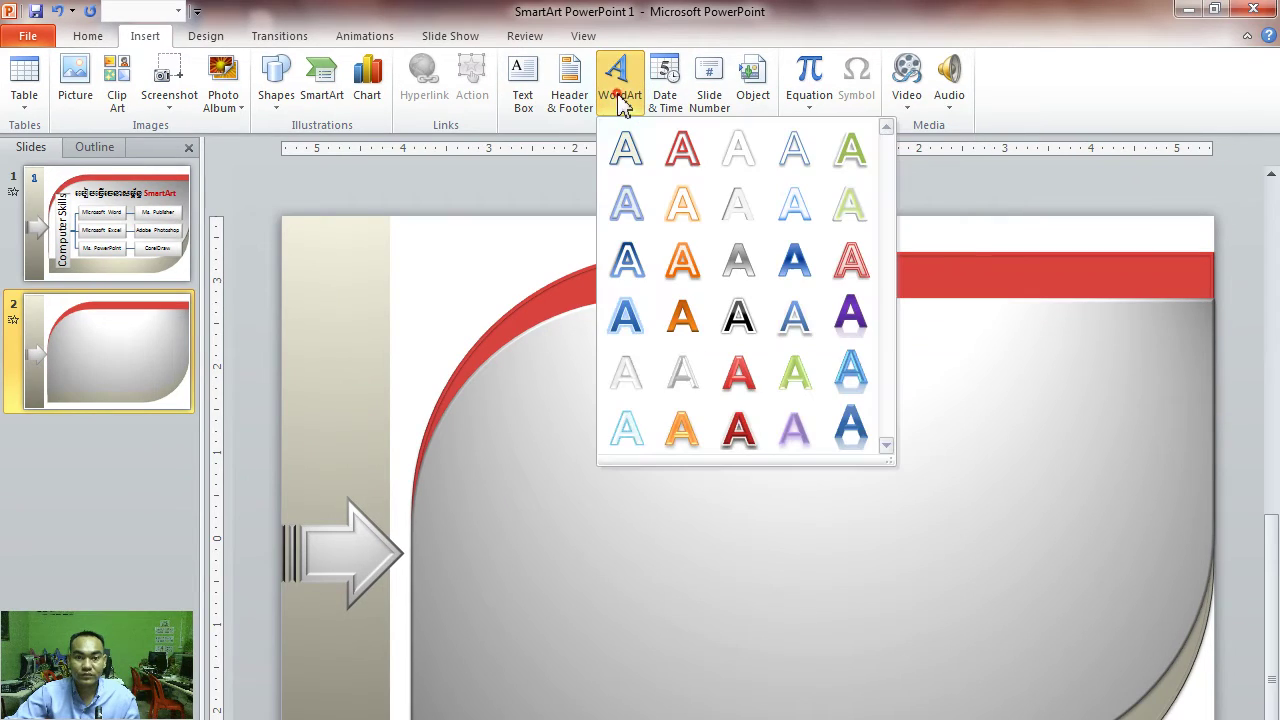
left_click(625, 158)
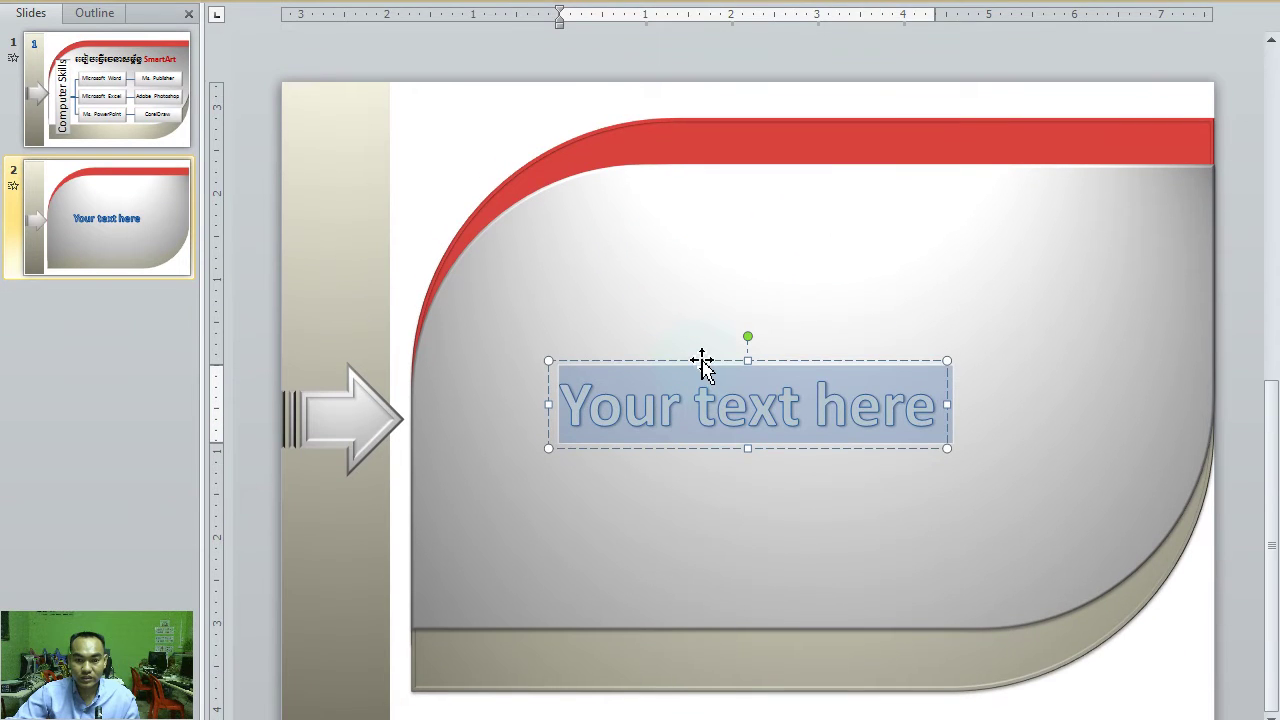
left_click_drag(703, 361, 766, 315)
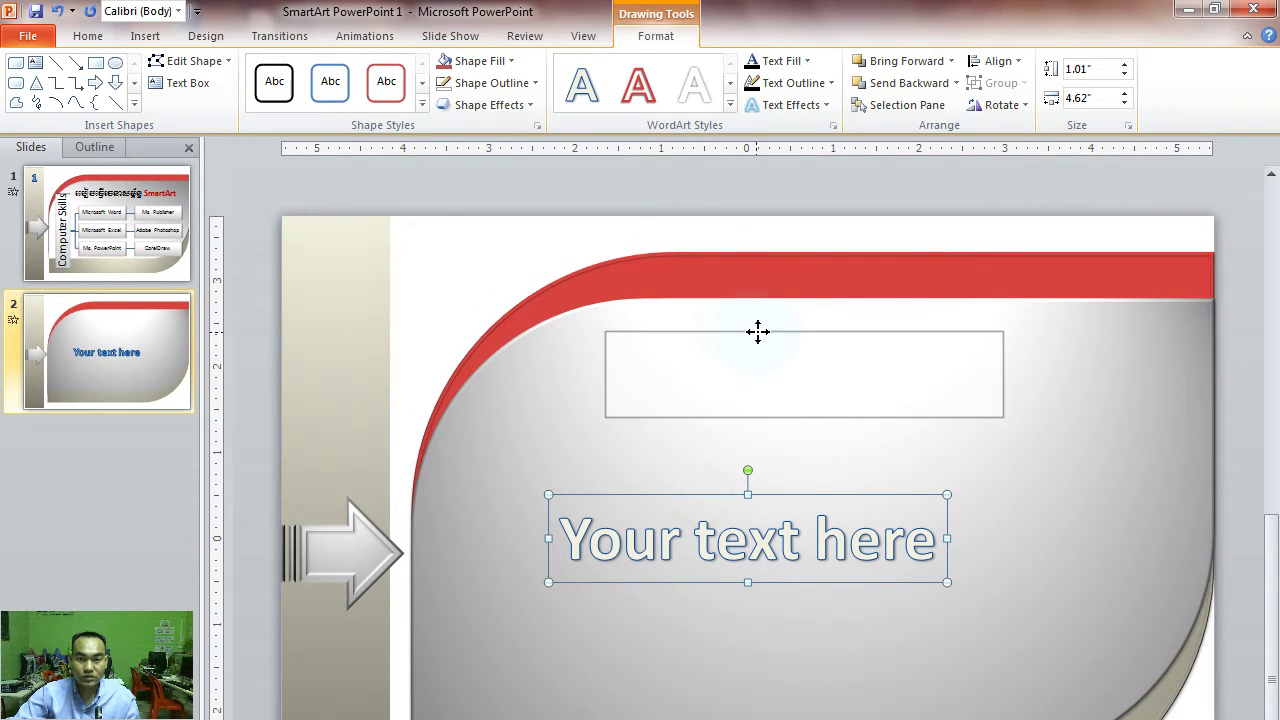
Replace the placeholder with the Khmer title followed by SmartArt, and widen the box
mouse_move(613, 358)
left_mouse_down()
mouse_move(568, 358)
mouse_move(935, 374)
left_mouse_up()
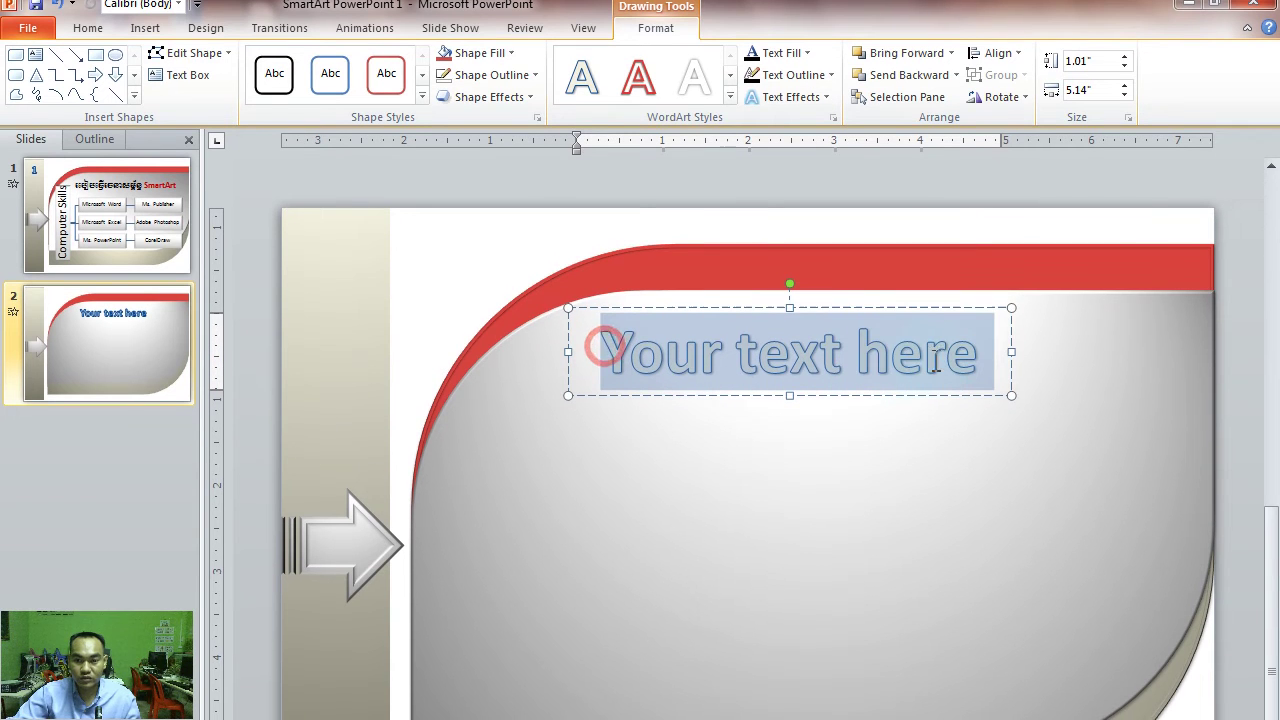
type("ា")
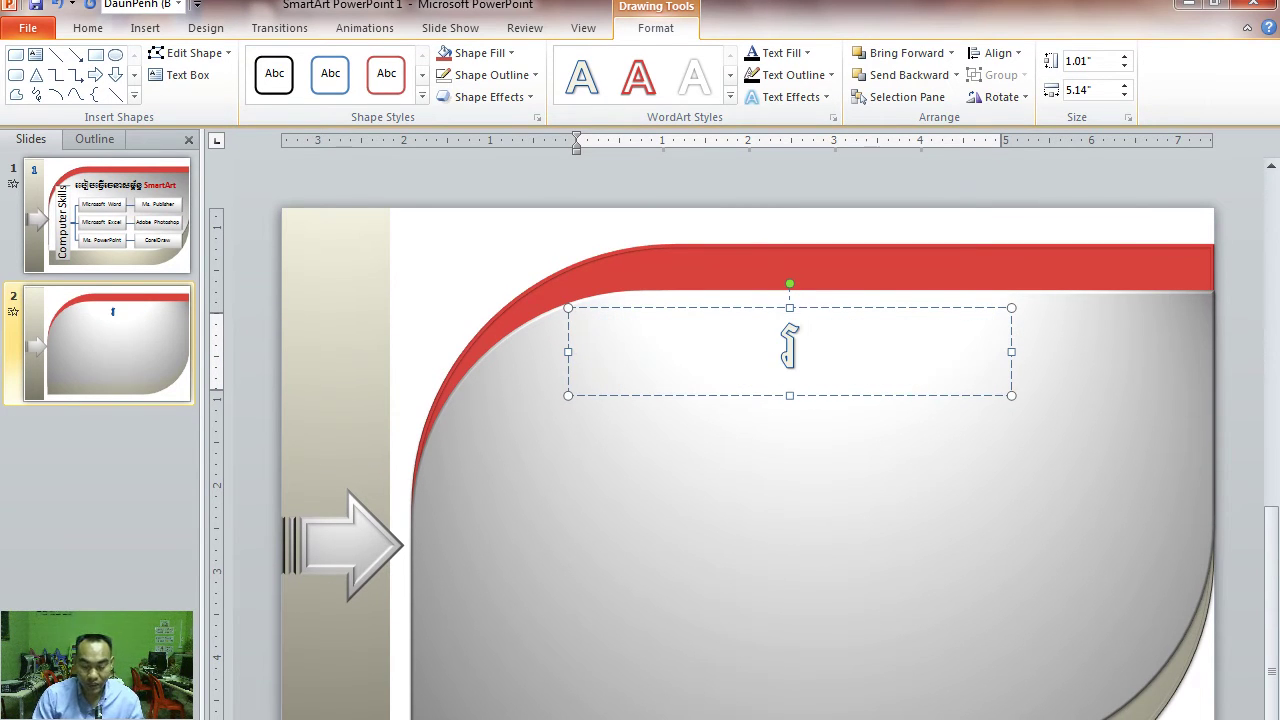
type("រៀប")
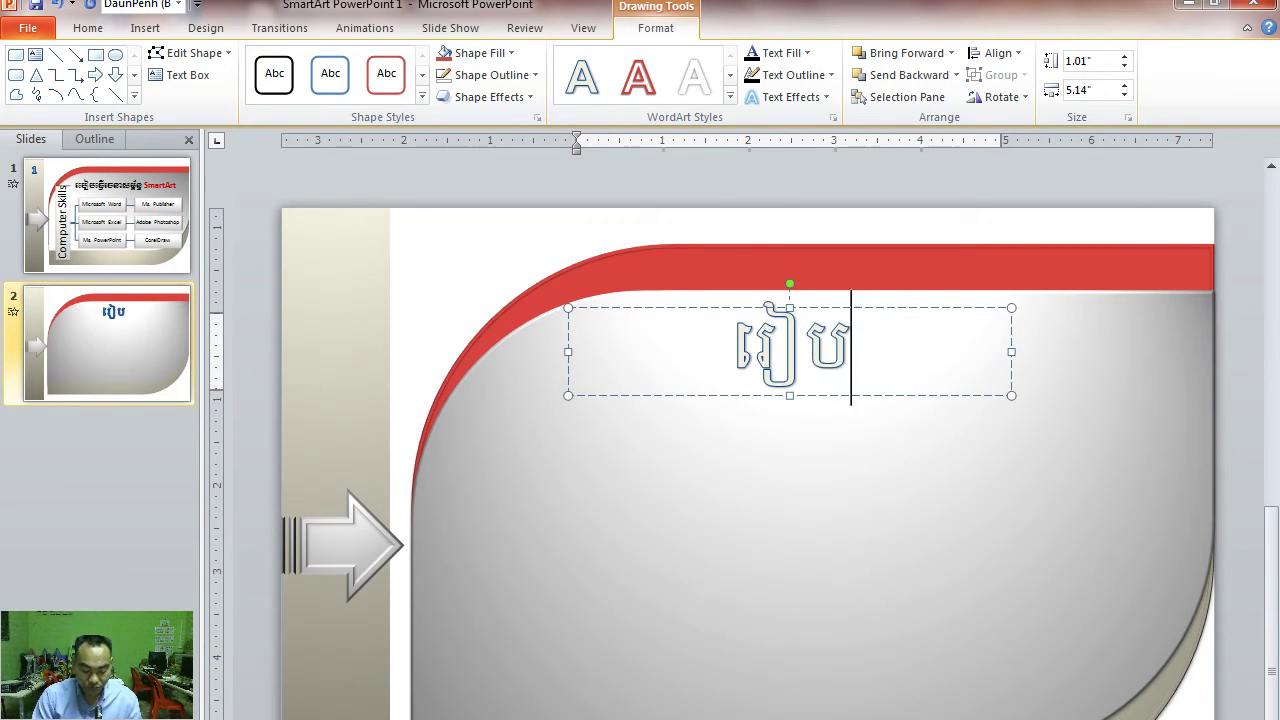
key("BackSpace")
key("BackSpace")
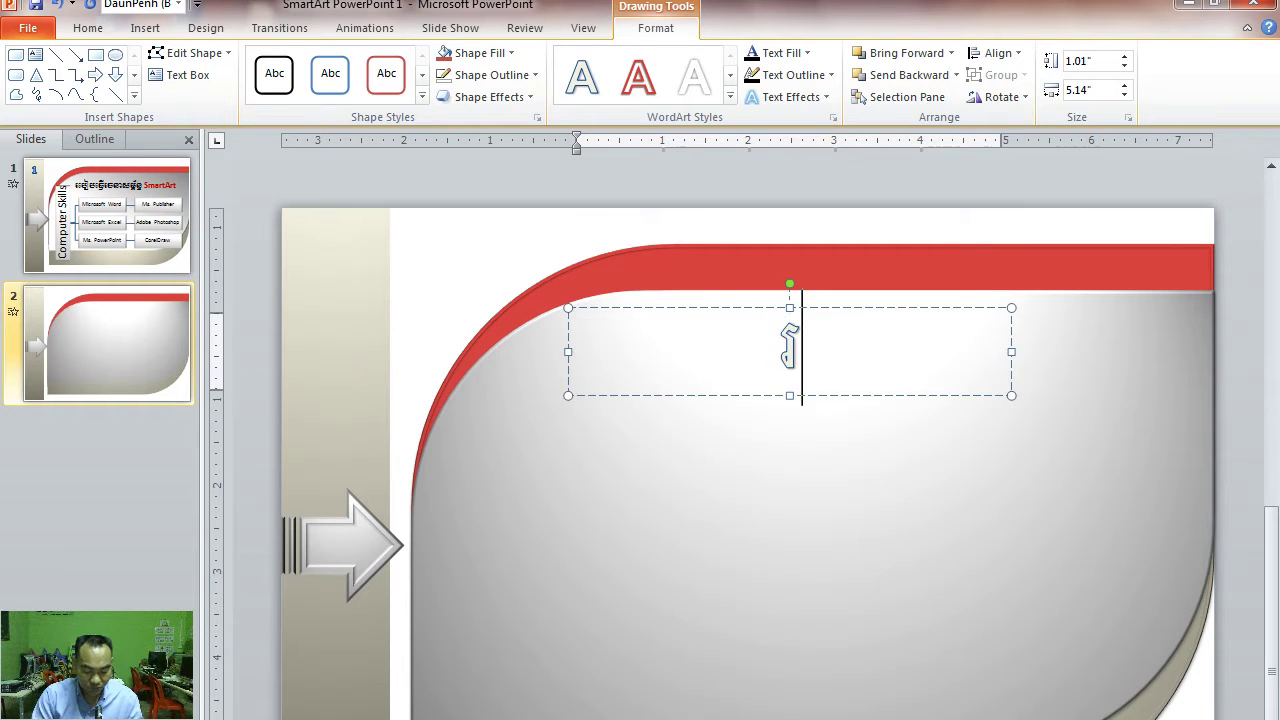
type("ៀប")
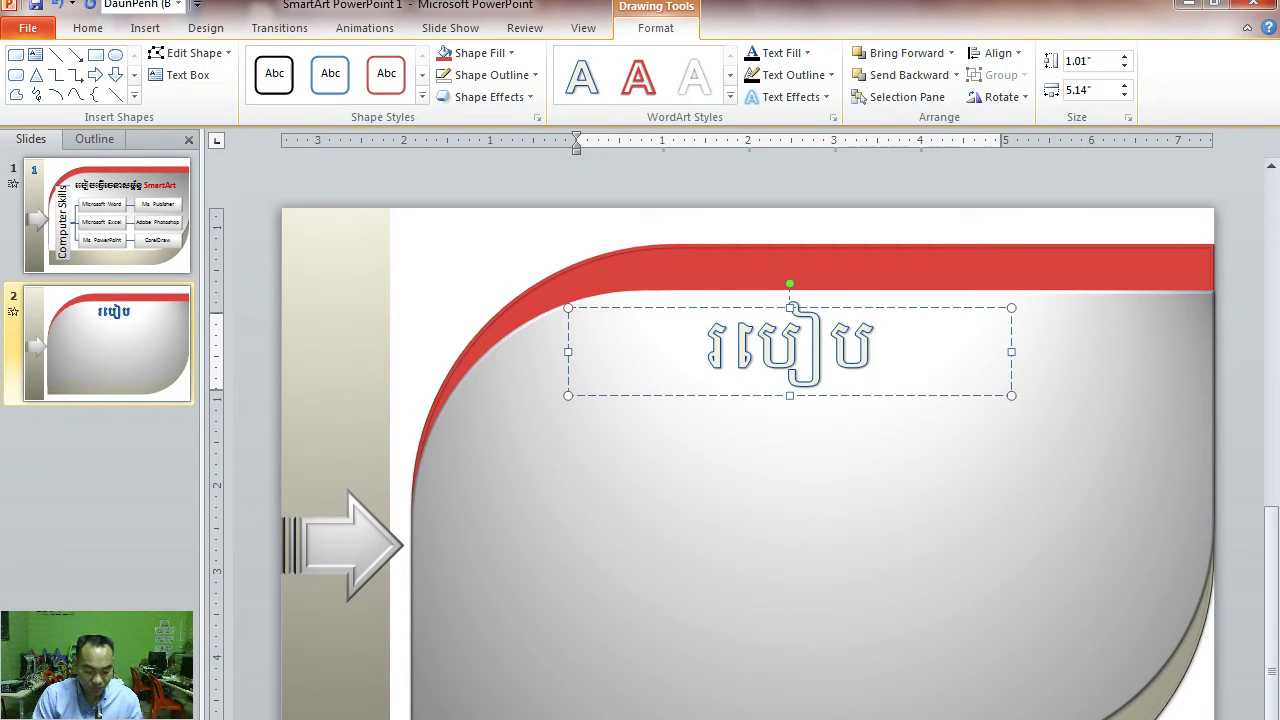
type("ផ្")
type("វើ")
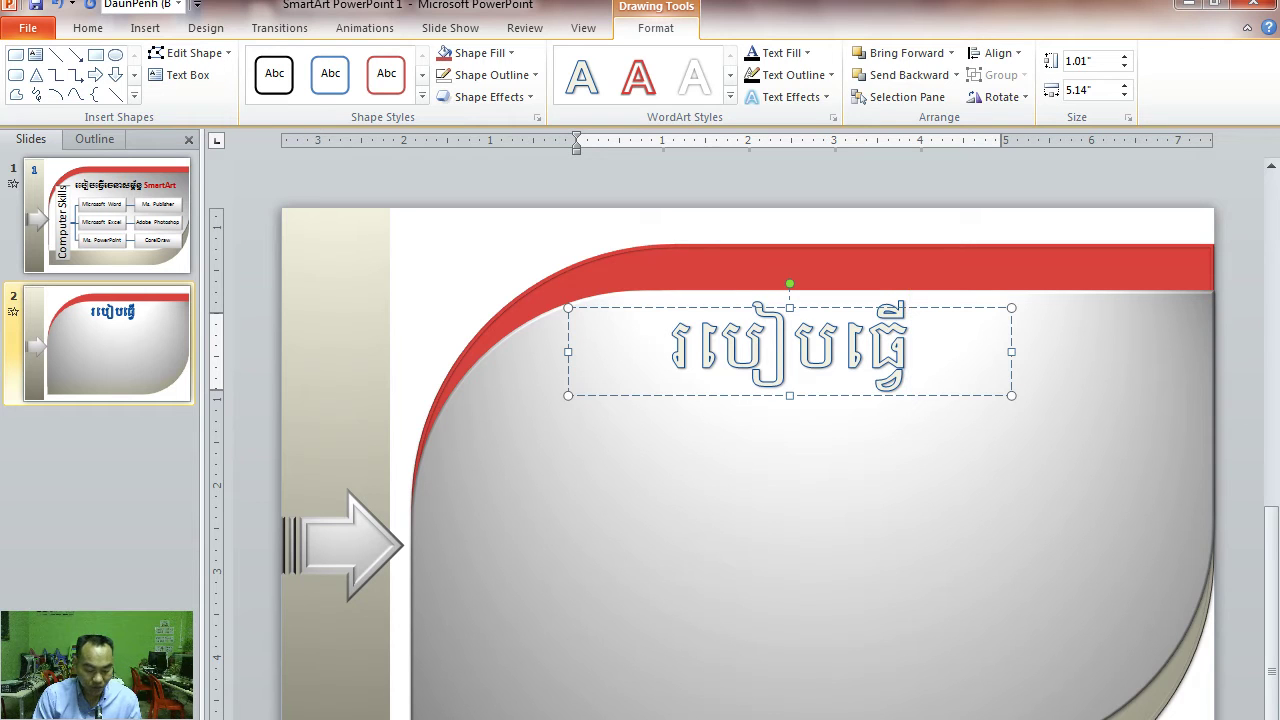
type("រចន")
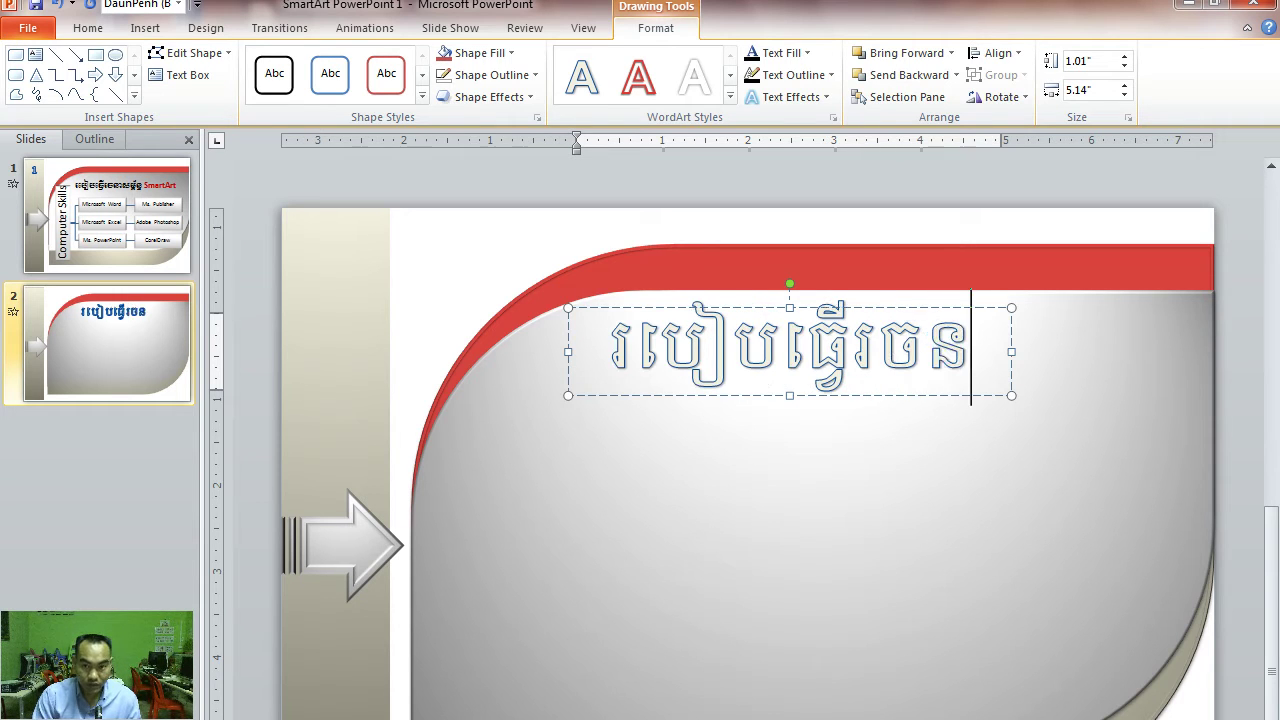
type("ាសម្ព")
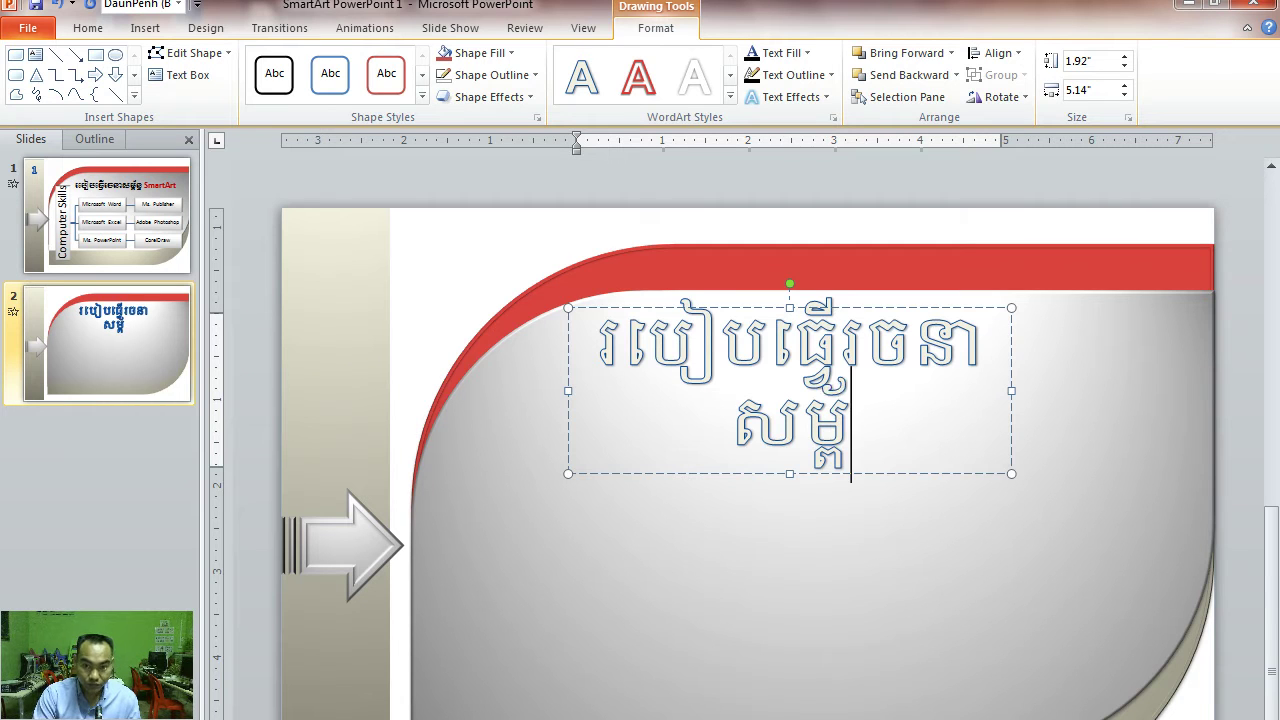
type("ន្ធ")
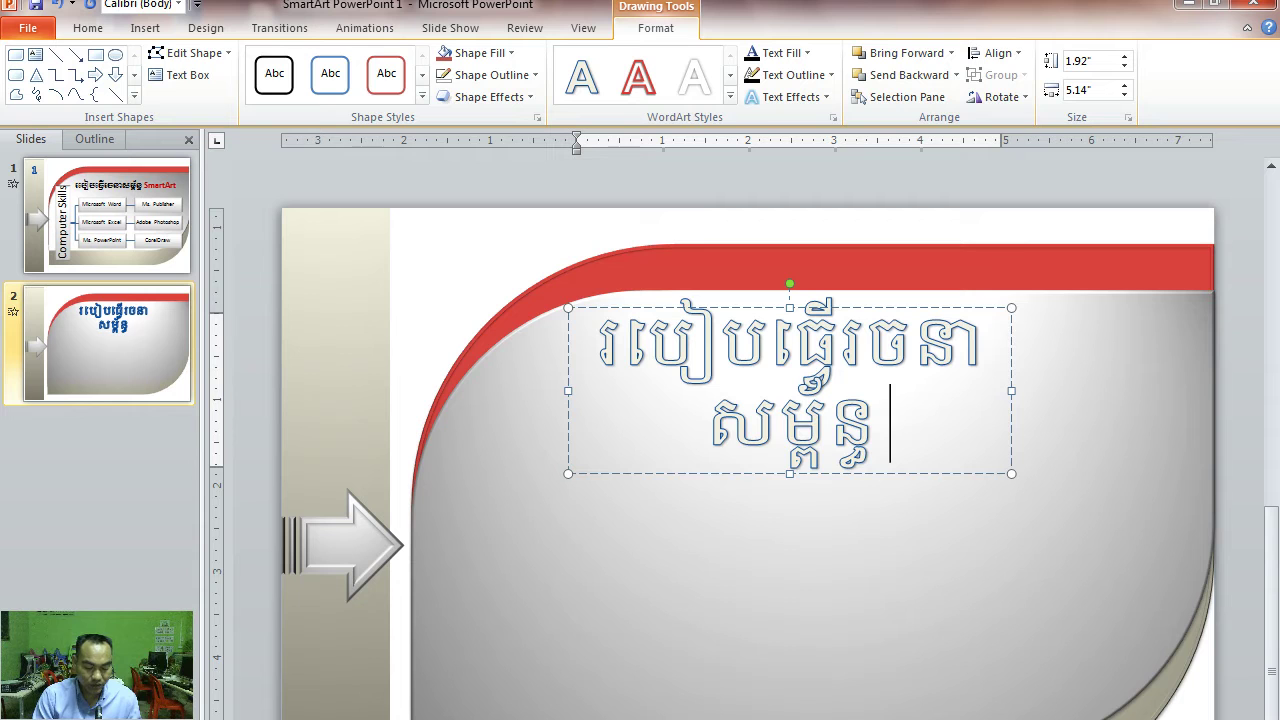
type(" ទ")
type("martArt")
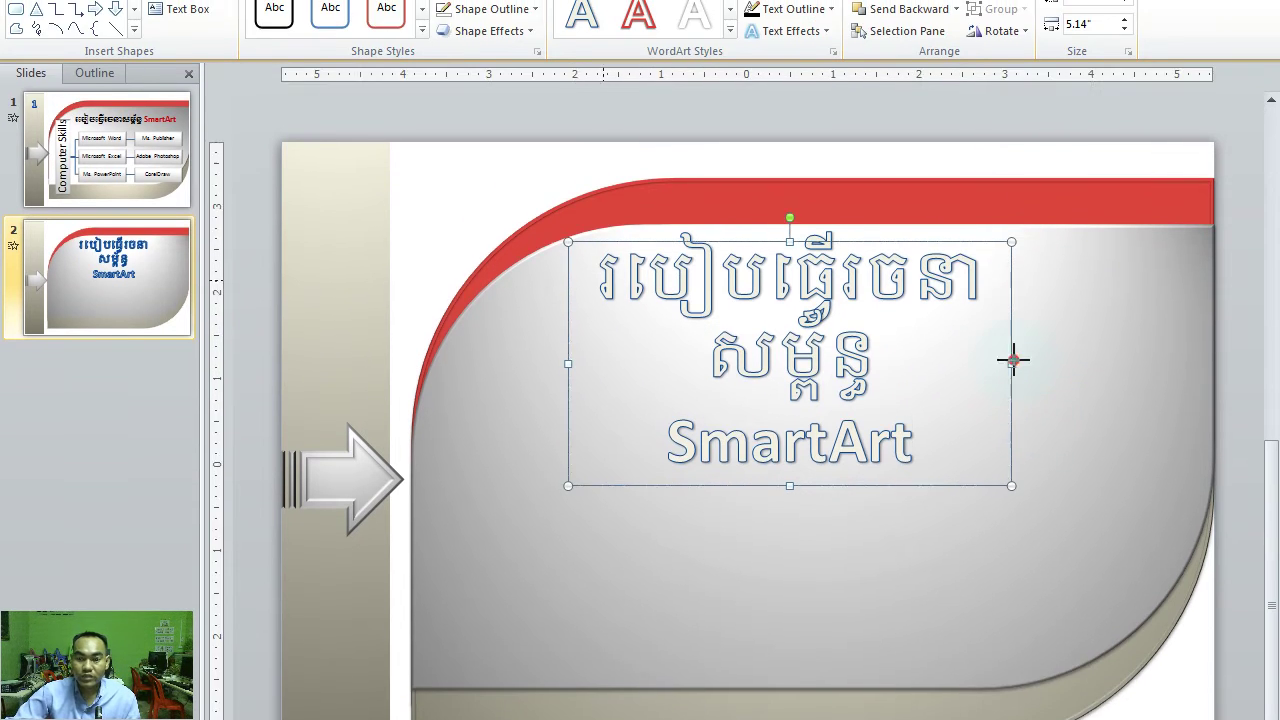
left_click_drag(1012, 429, 1152, 424)
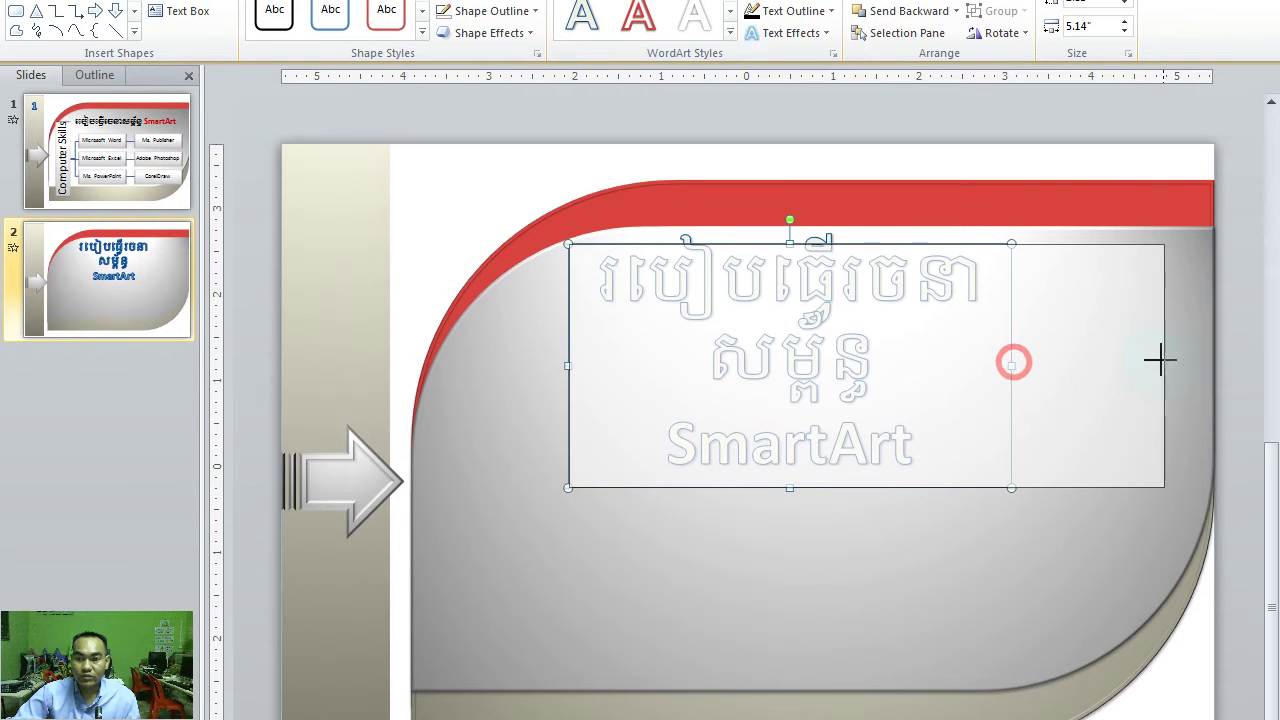
Widen the WordArt box on both sides and shrink the whole title text
left_click_drag(1153, 360, 1171, 362)
left_click_drag(568, 362, 518, 362)
left_click_drag(566, 255, 1028, 360)
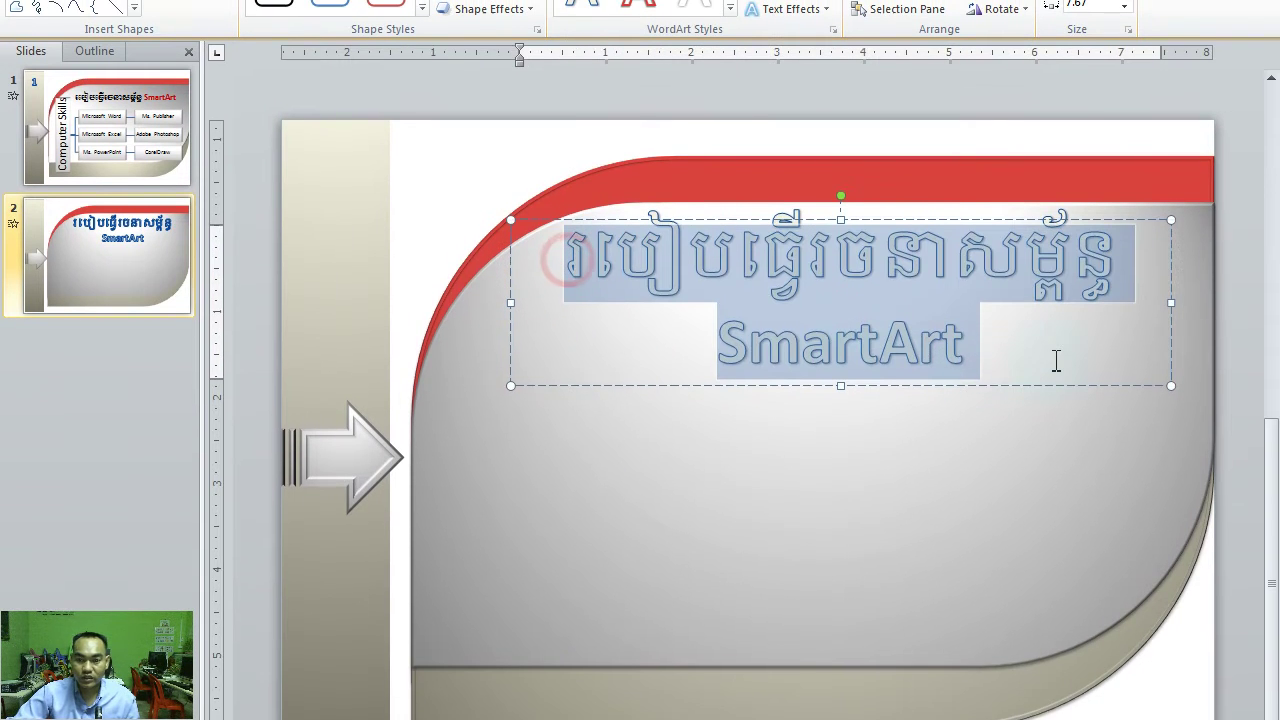
key("ctrl+shift+comma")
key("ctrl+shift+comma")
key("ctrl+shift+comma")
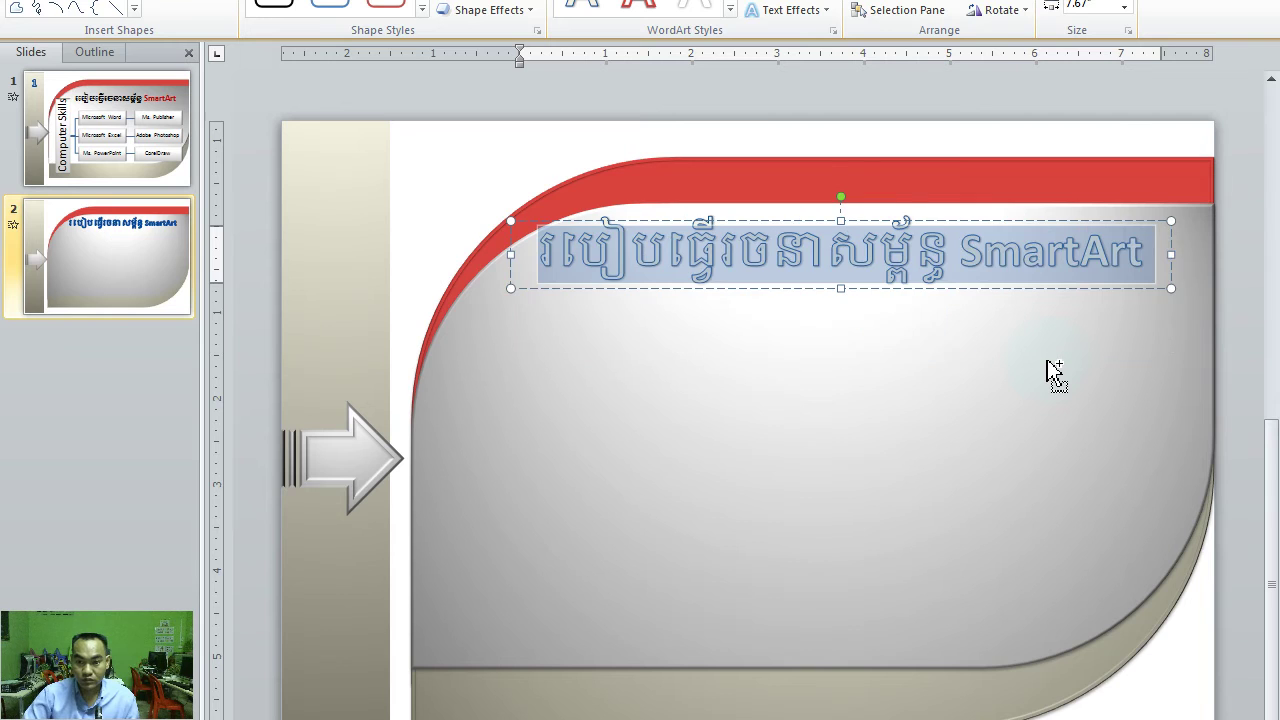
left_click(1007, 398)
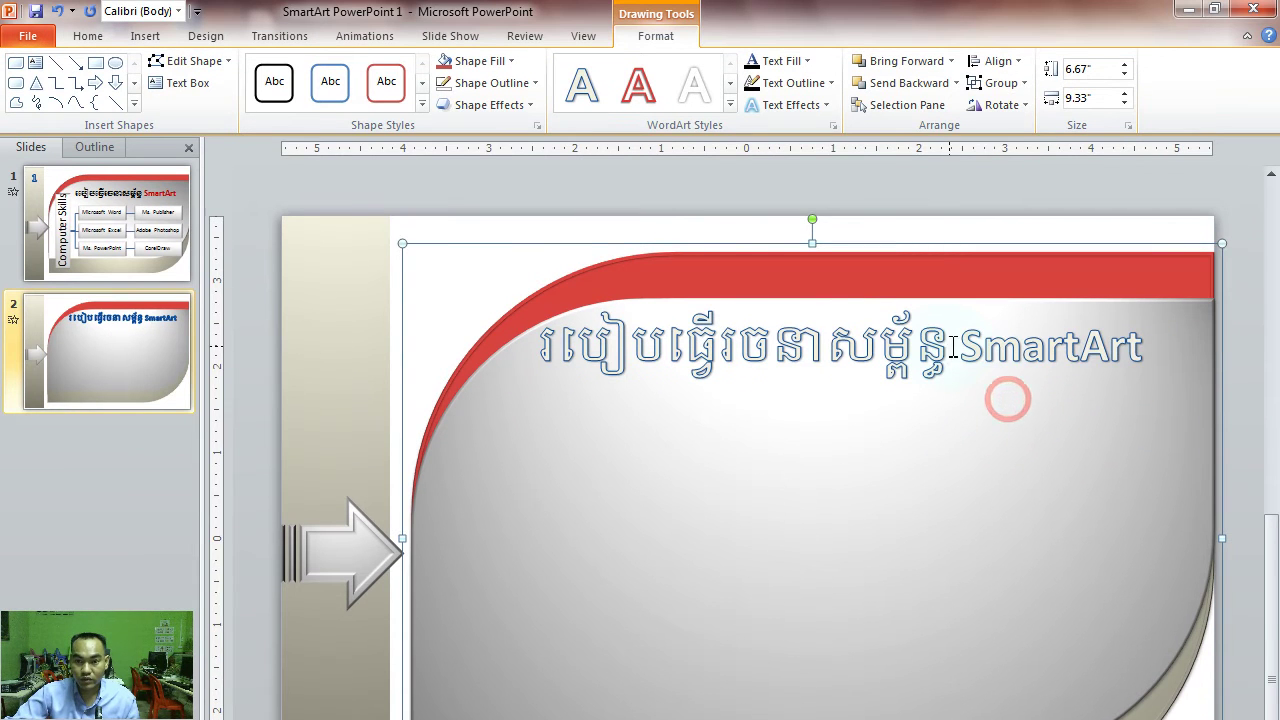
Resize the word SmartArt to fit the title line, then select the Khmer part for font changes
left_click_drag(957, 347, 1148, 348)
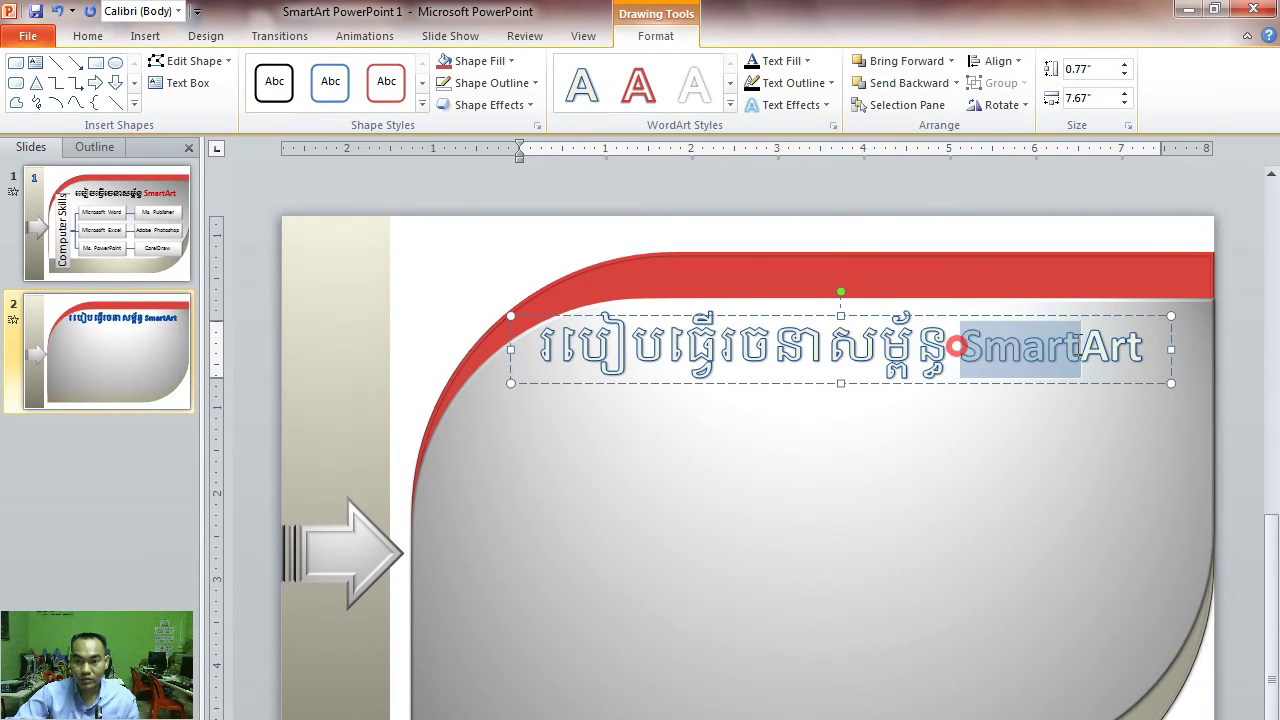
key("ctrl+shift+period")
key("ctrl+shift+period")
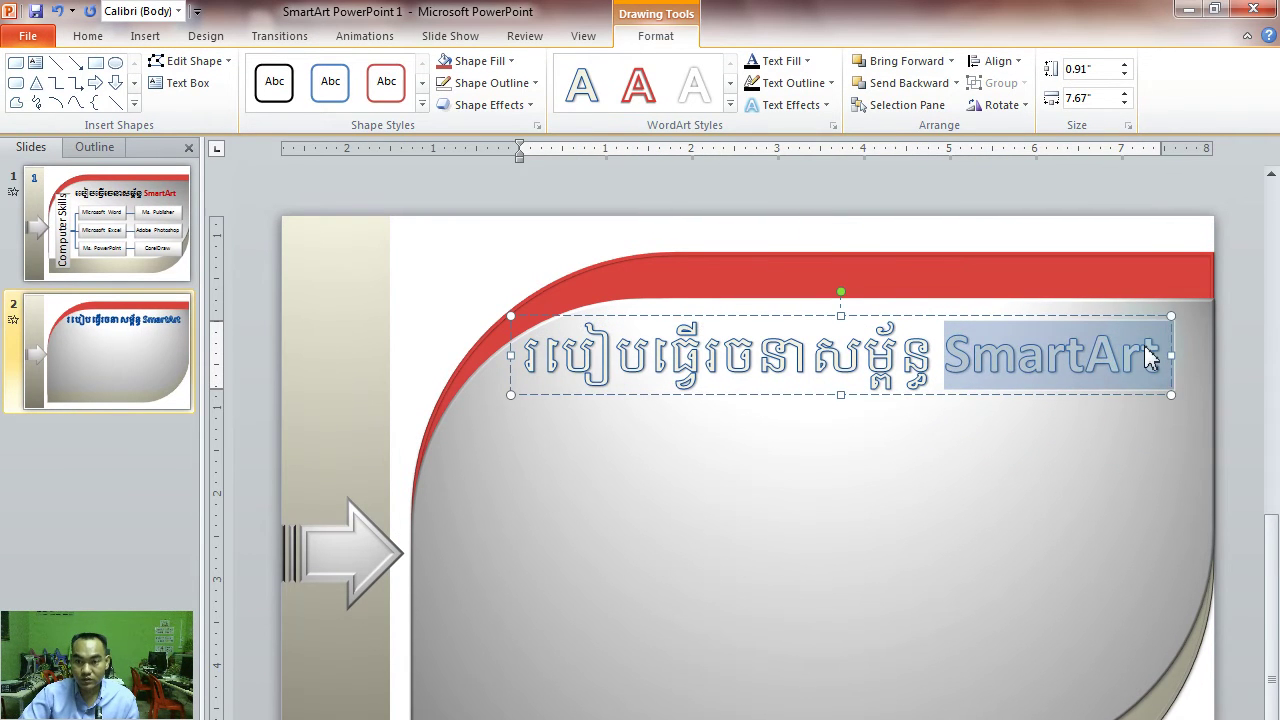
key("ctrl+shift+period")
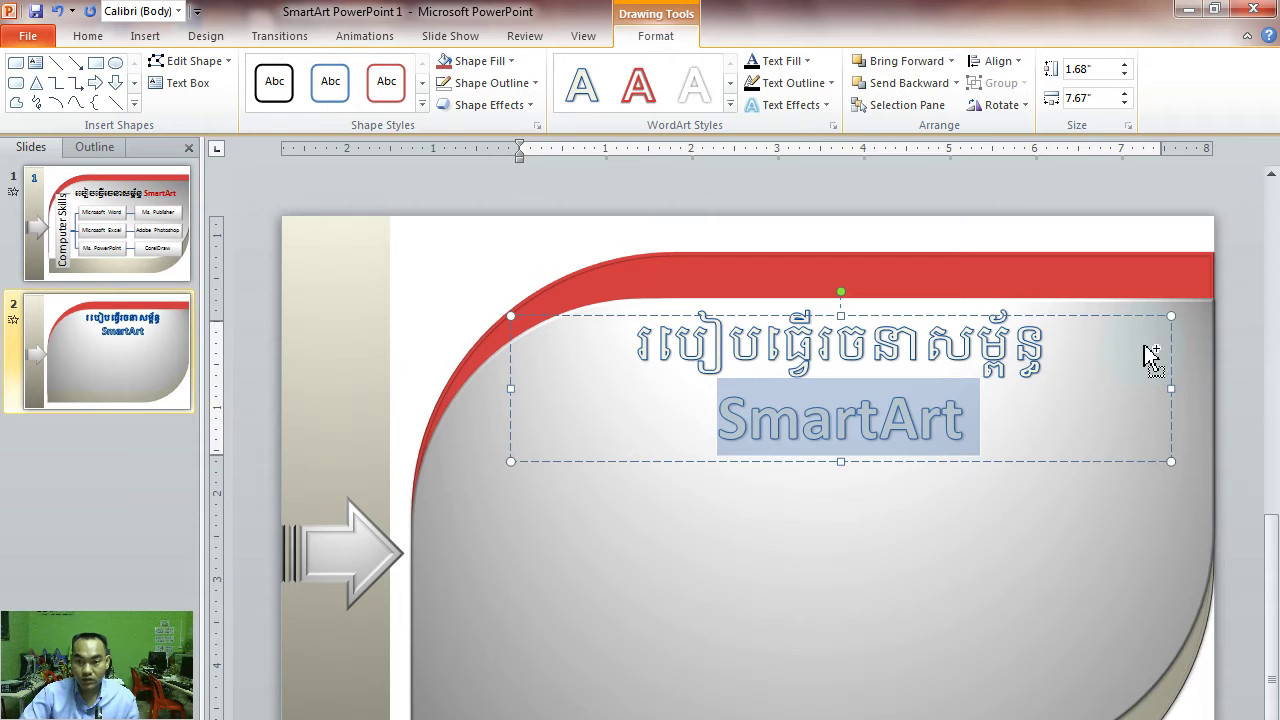
key("ctrl+shift+comma")
left_click(899, 340)
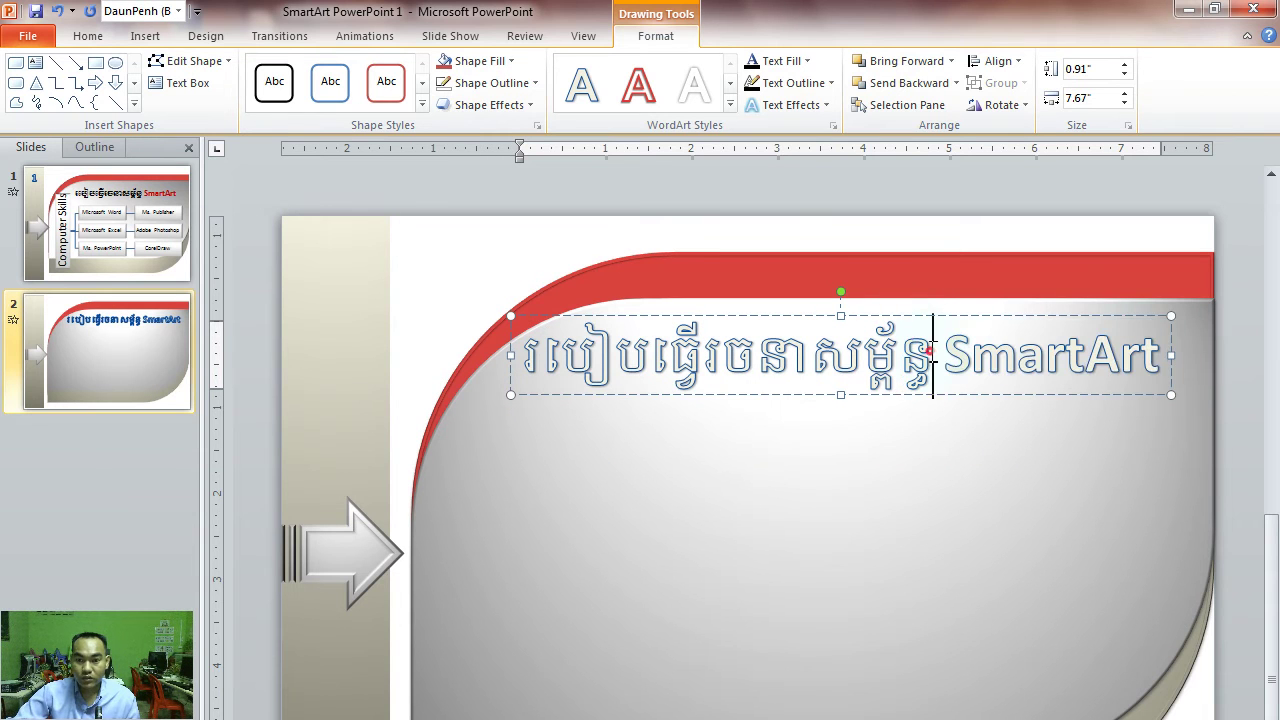
left_click_drag(931, 352, 595, 350)
left_click(88, 38)
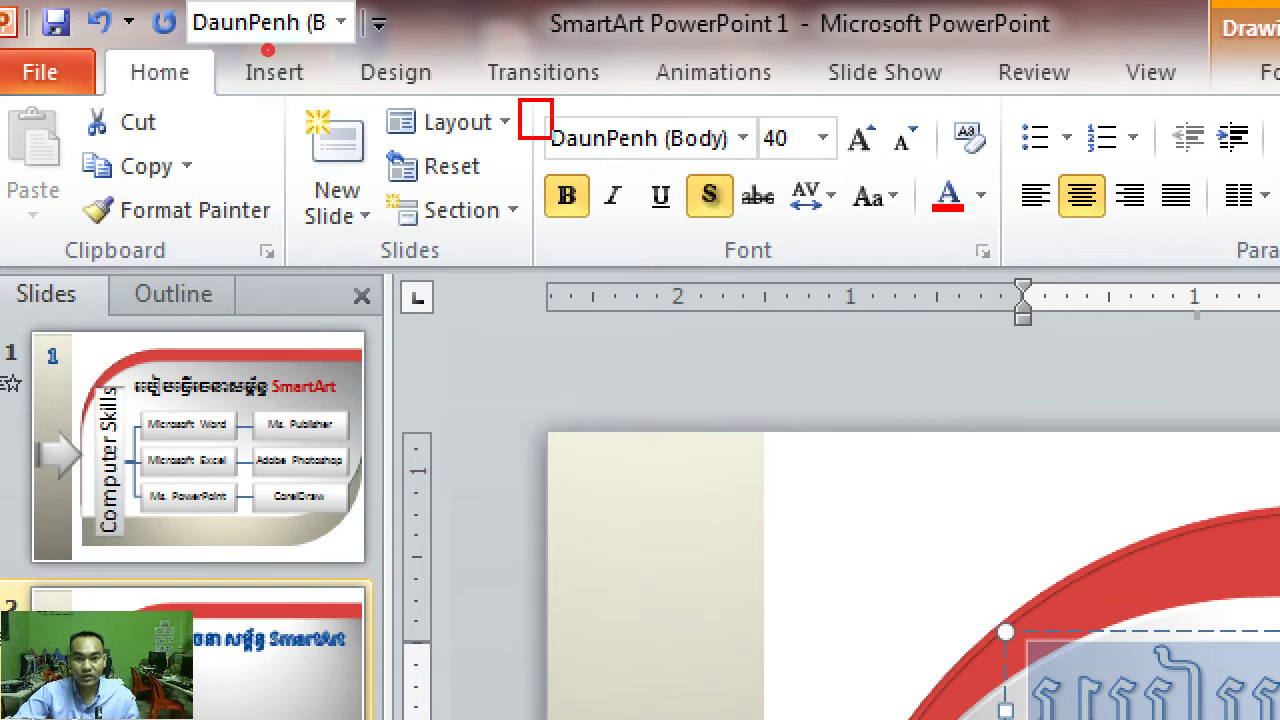
Set the selected Khmer title words to Khmer OS Muol Light, shrunk to 32 pt
left_click_drag(552, 138, 845, 172)
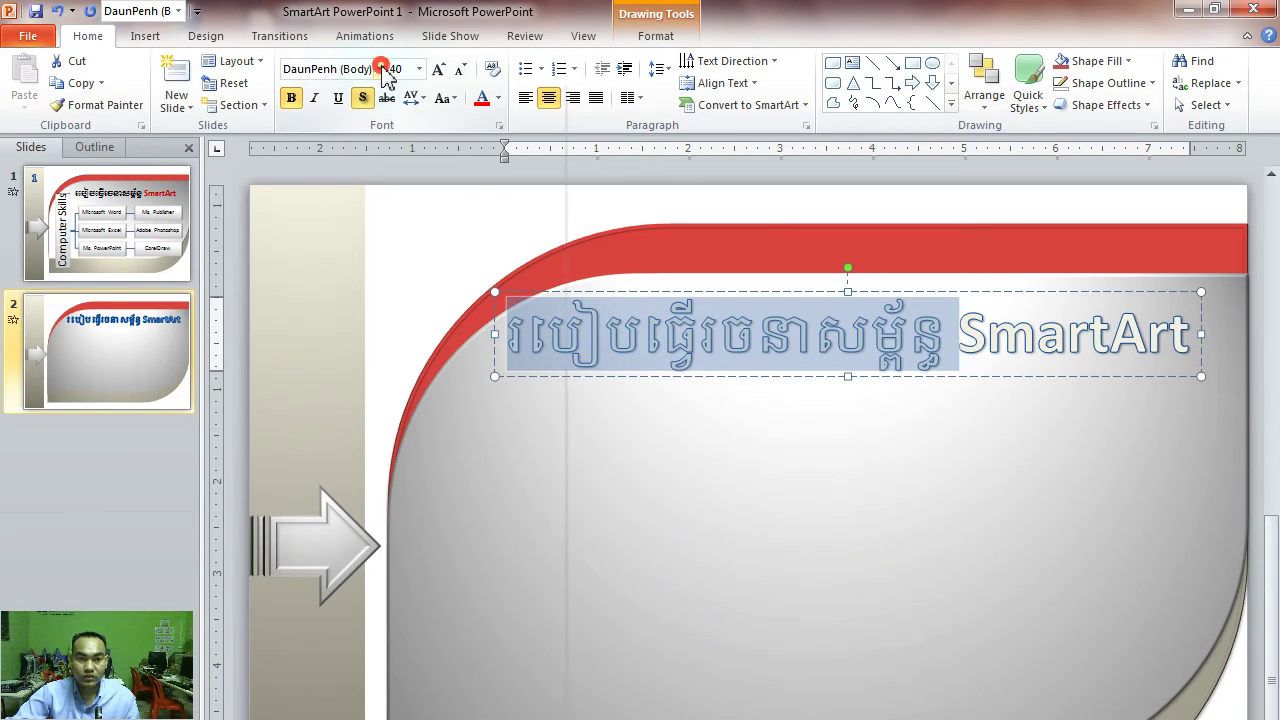
left_click(381, 67)
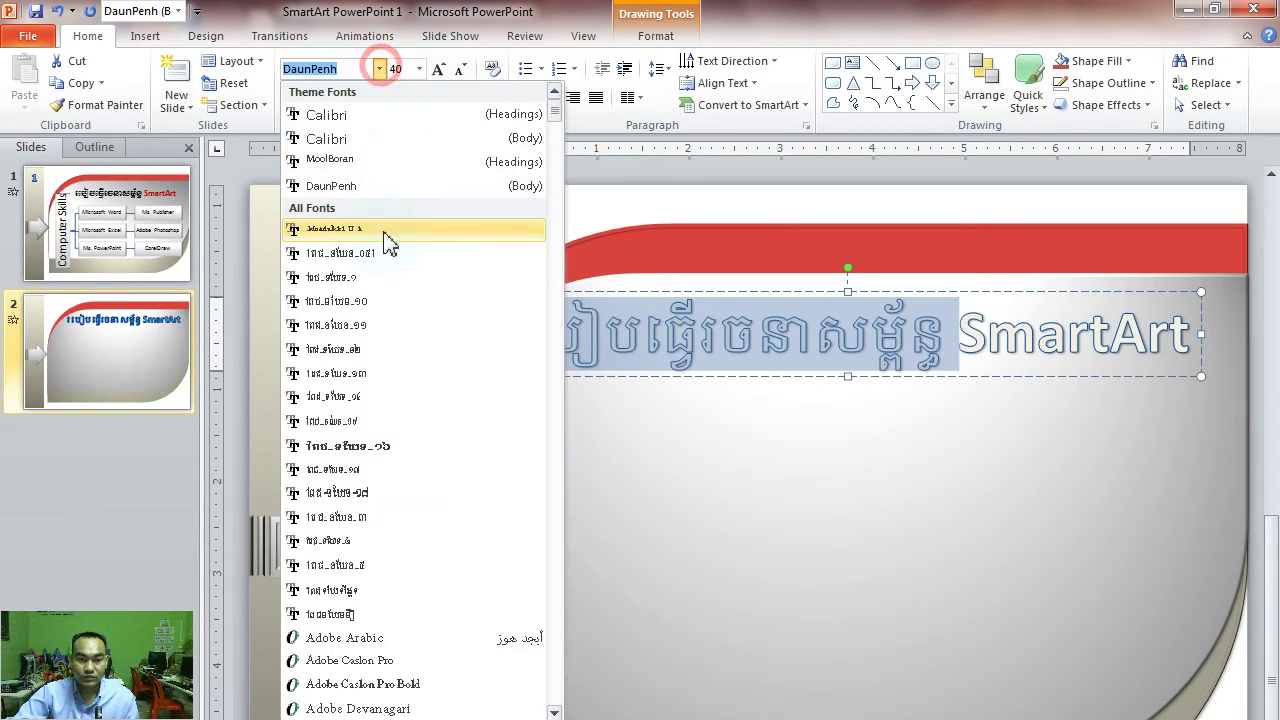
left_click_drag(551, 110, 550, 366)
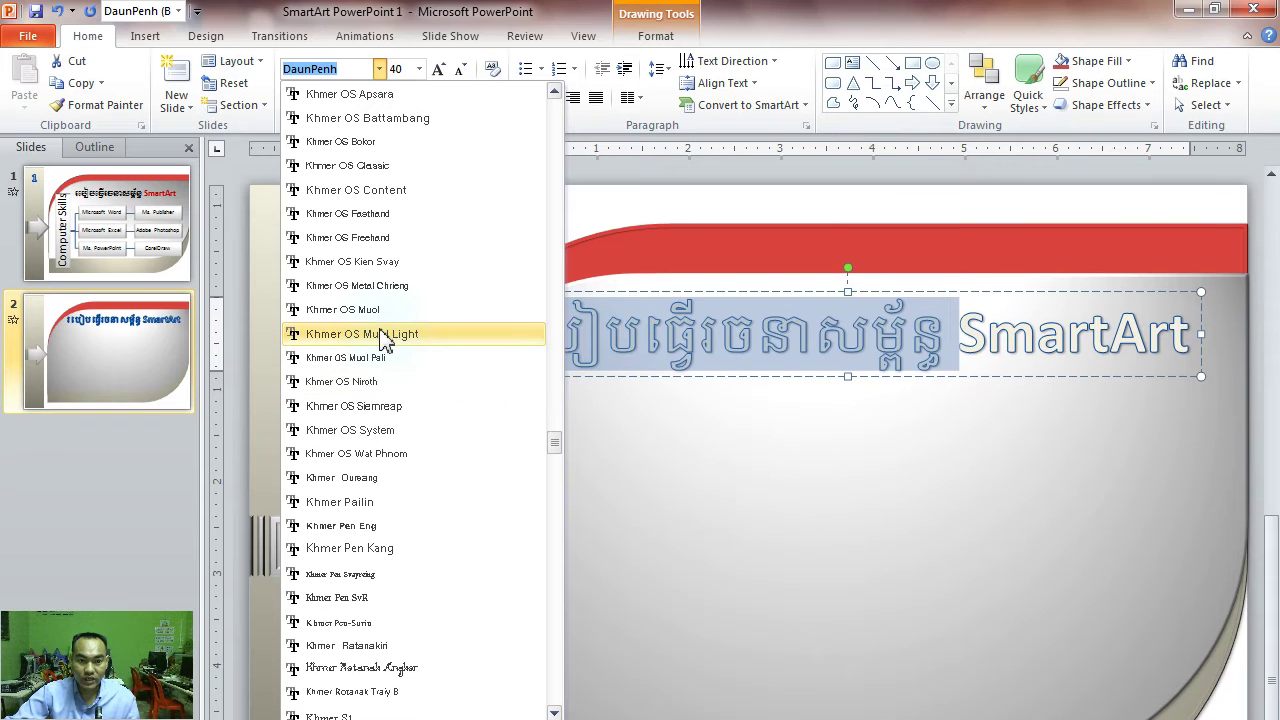
left_click(381, 333)
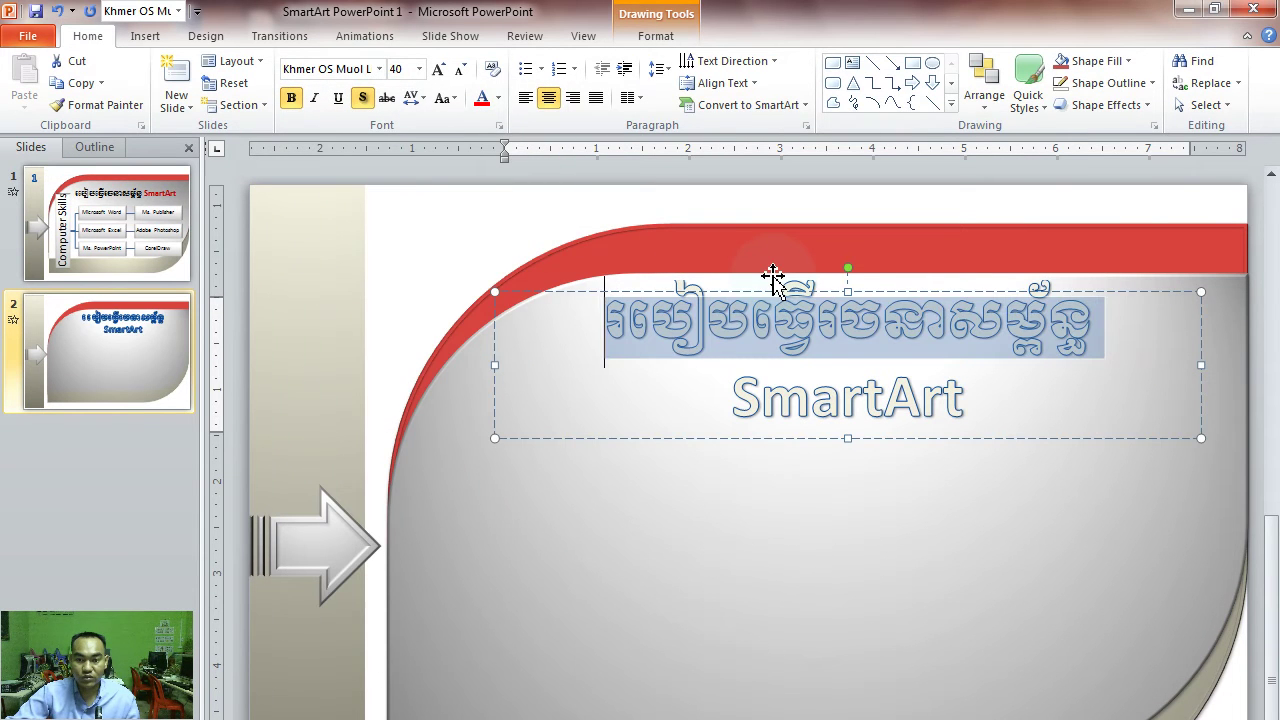
key("ctrl+shift+comma")
key("ctrl+shift+comma")
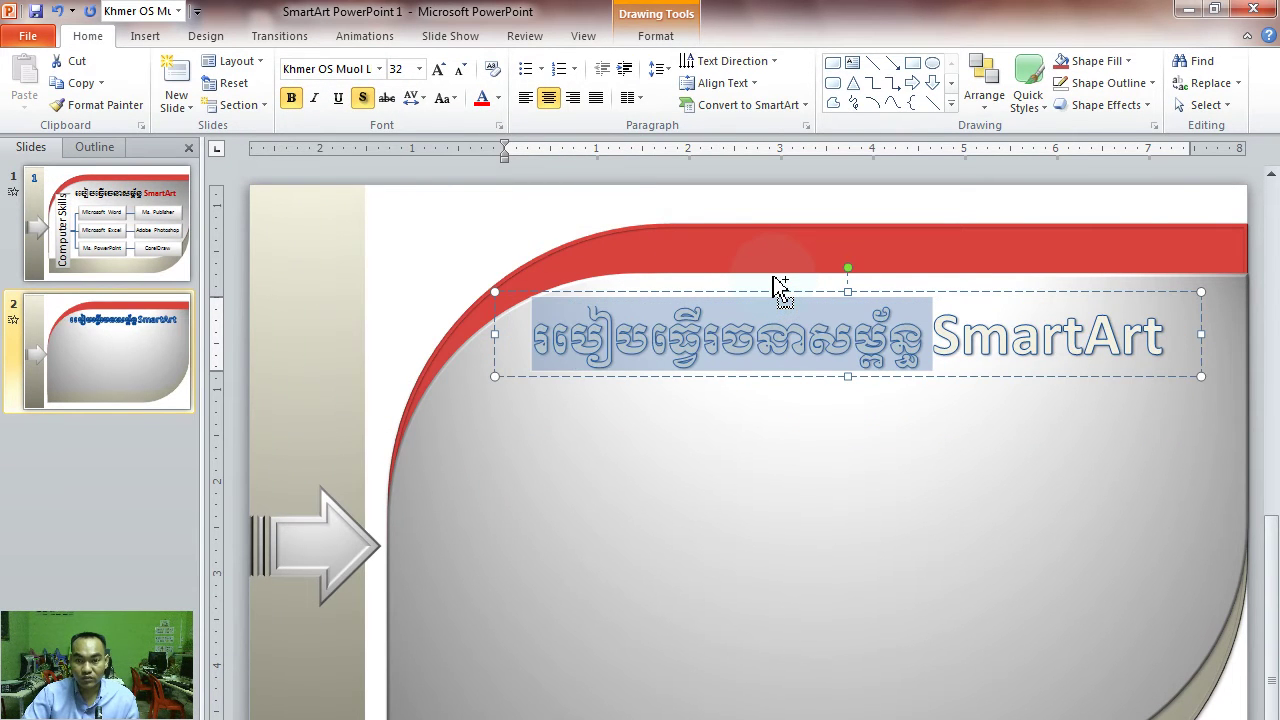
Check the SmartArt word's font, then reselect the Khmer title text
left_click(1004, 350)
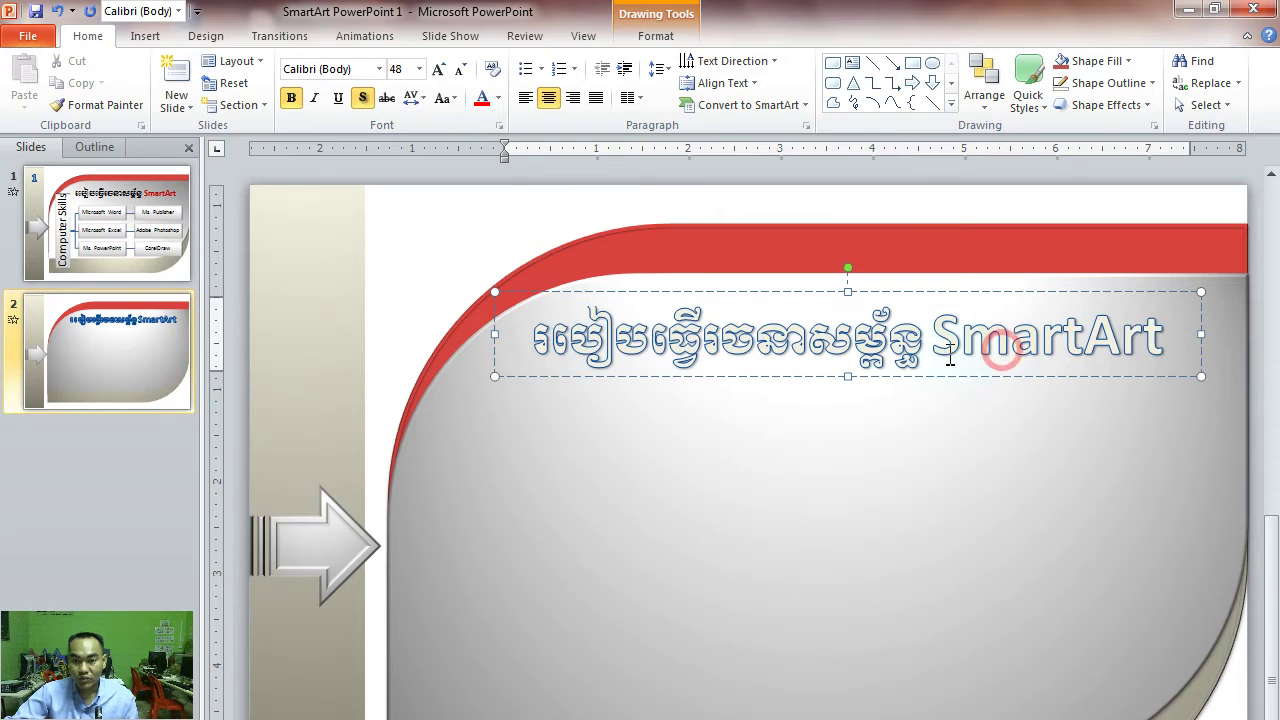
key("shift+Home")
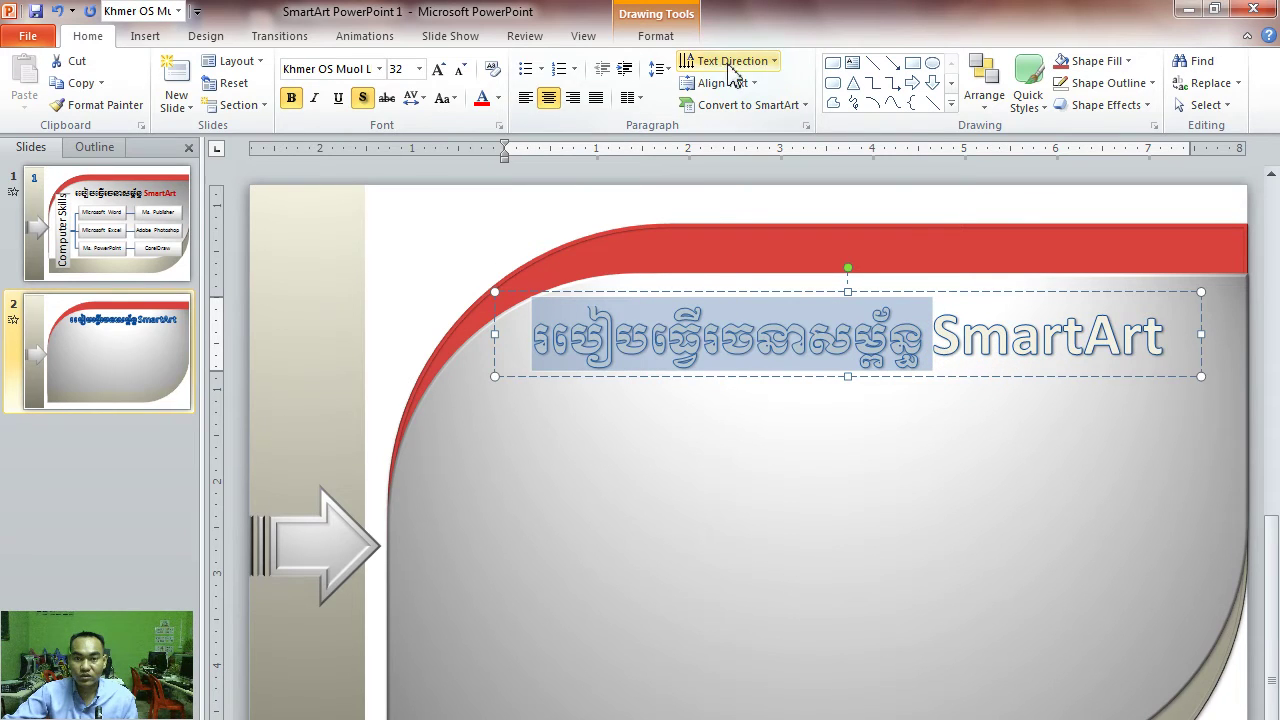
left_click(676, 38)
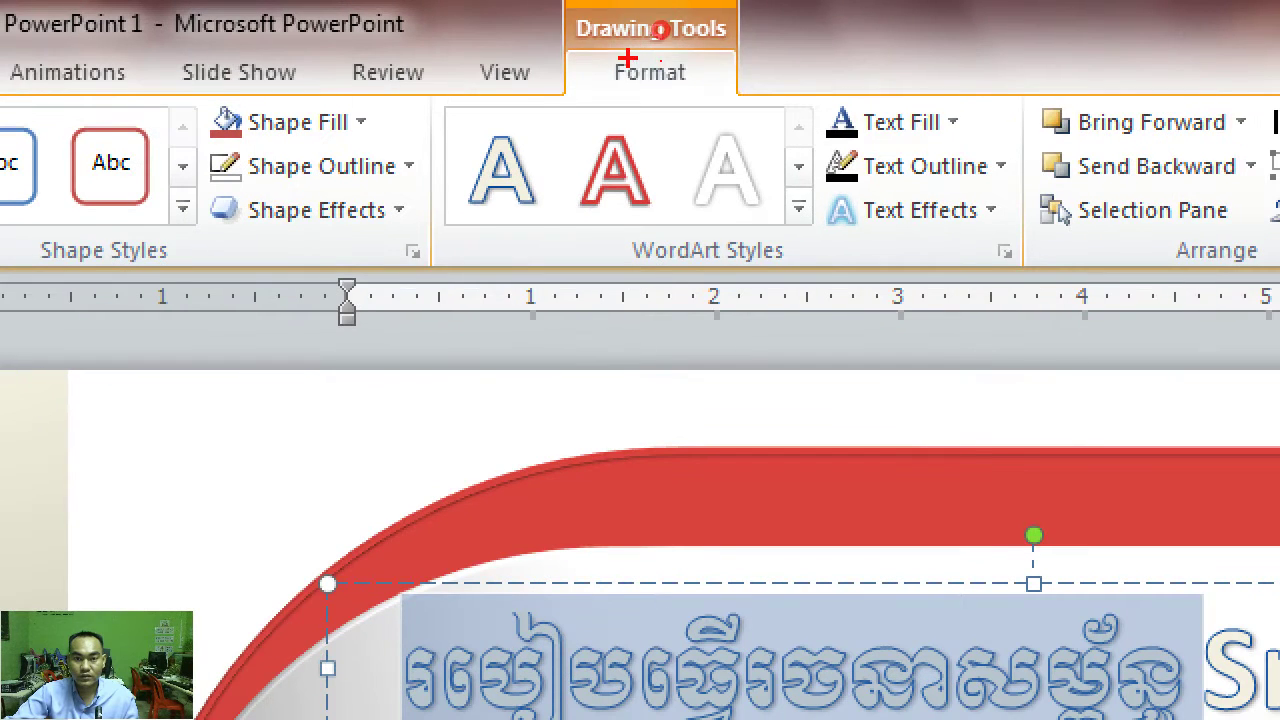
Give the Khmer title text a black fill and no outline
left_click_drag(806, 81, 1028, 256)
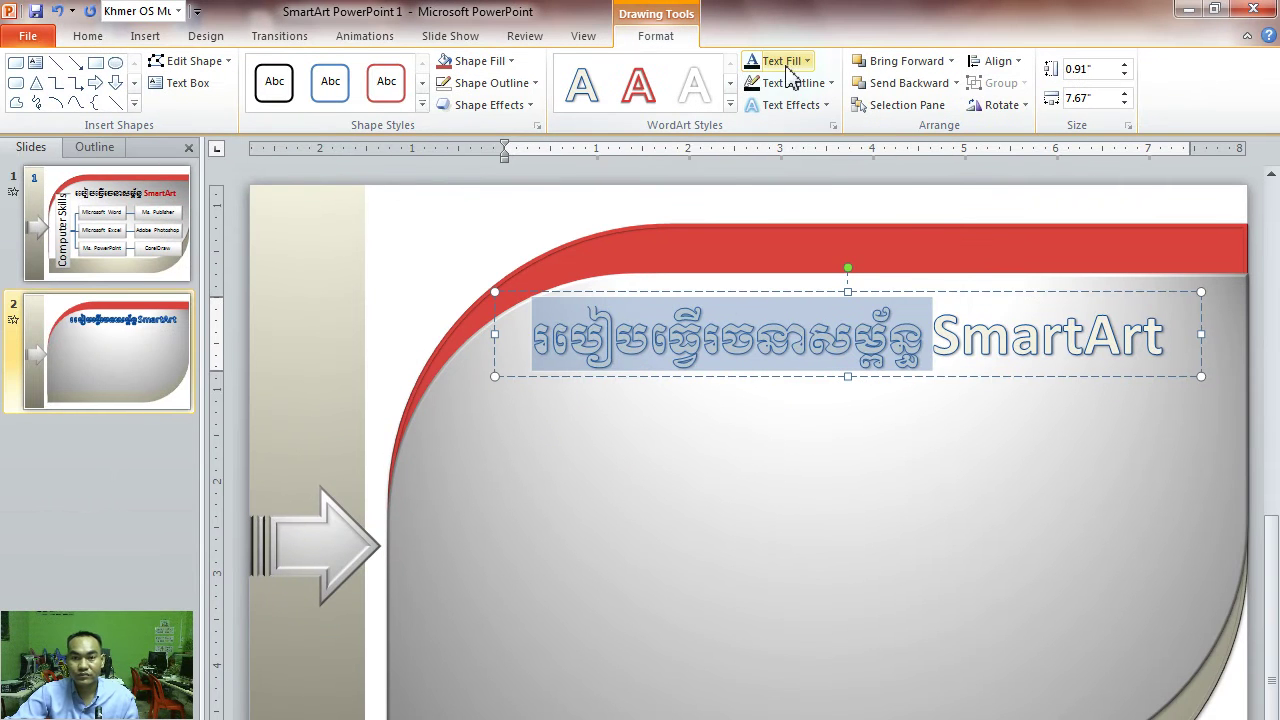
left_click(797, 61)
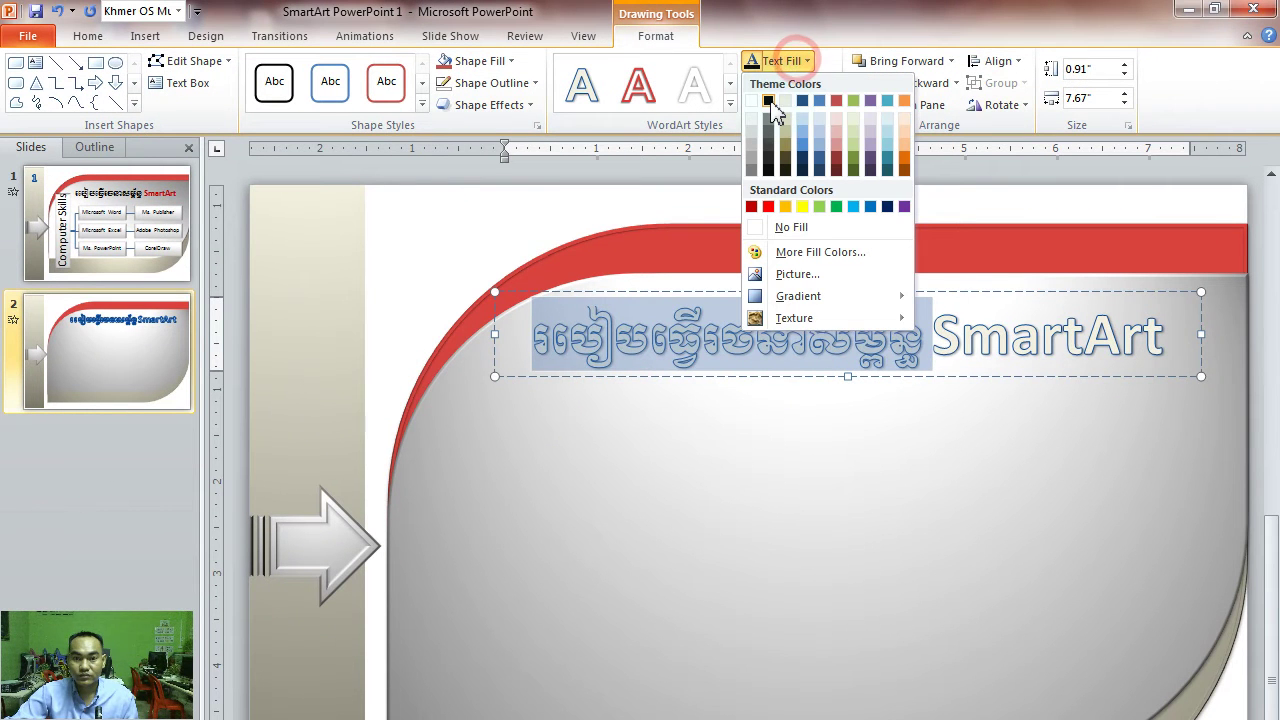
left_click(768, 101)
left_click(813, 84)
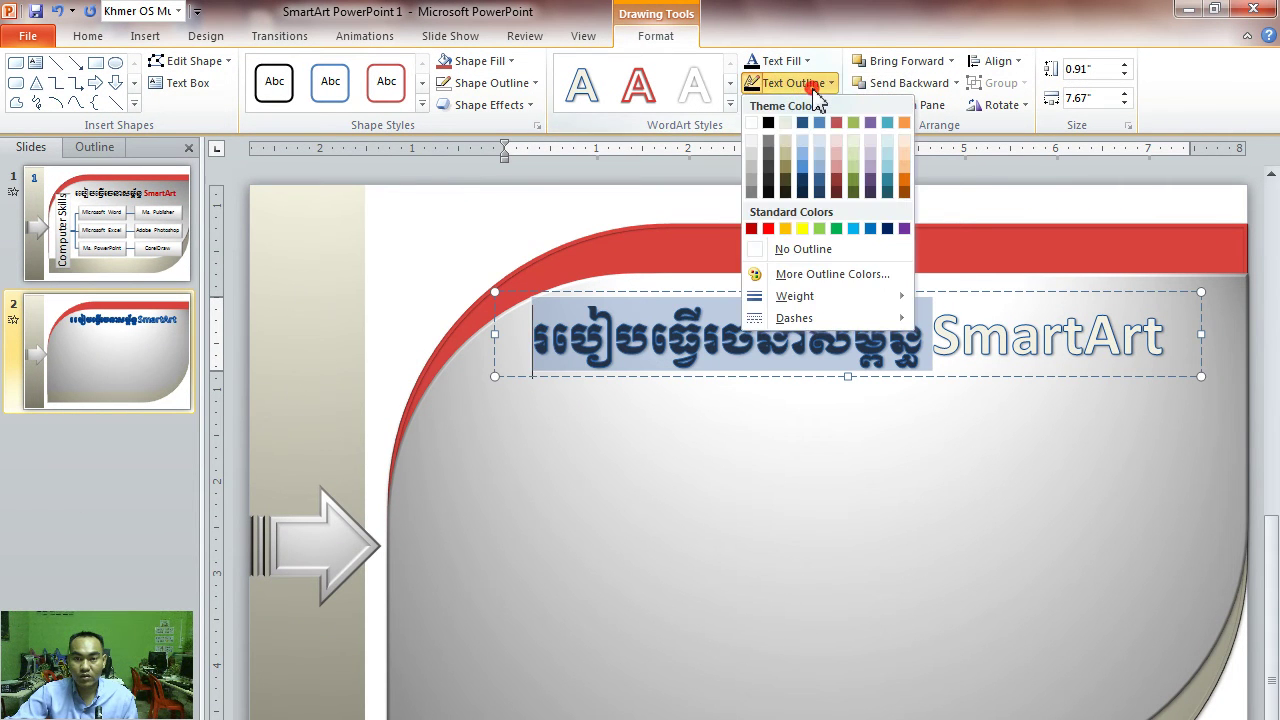
left_click(801, 249)
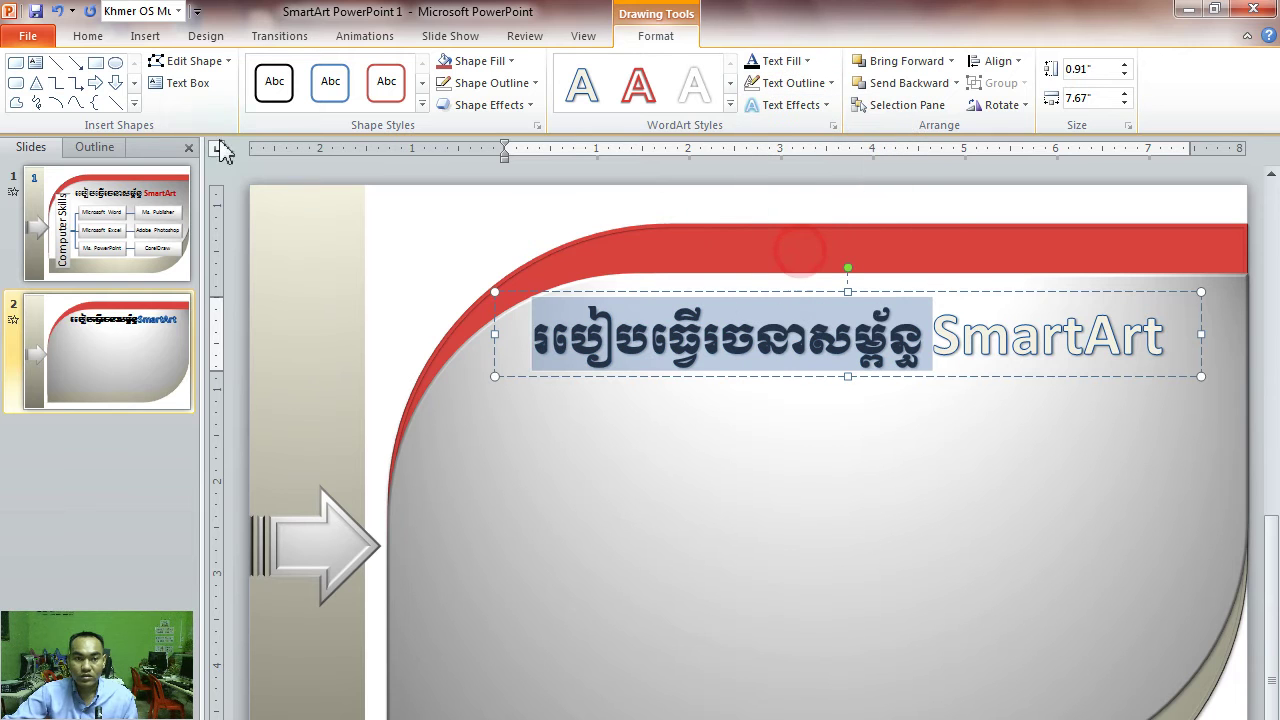
Toggle bold and shadow on the Khmer title text
left_click(90, 37)
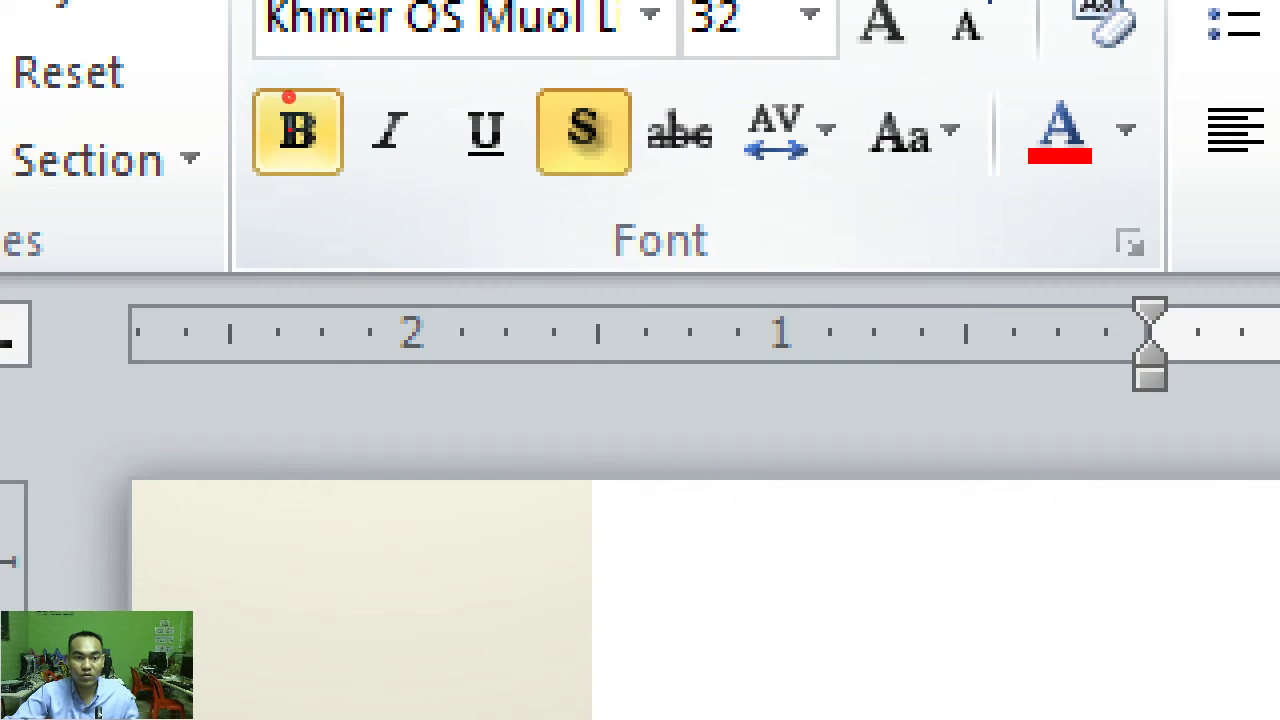
left_click_drag(288, 97, 671, 196)
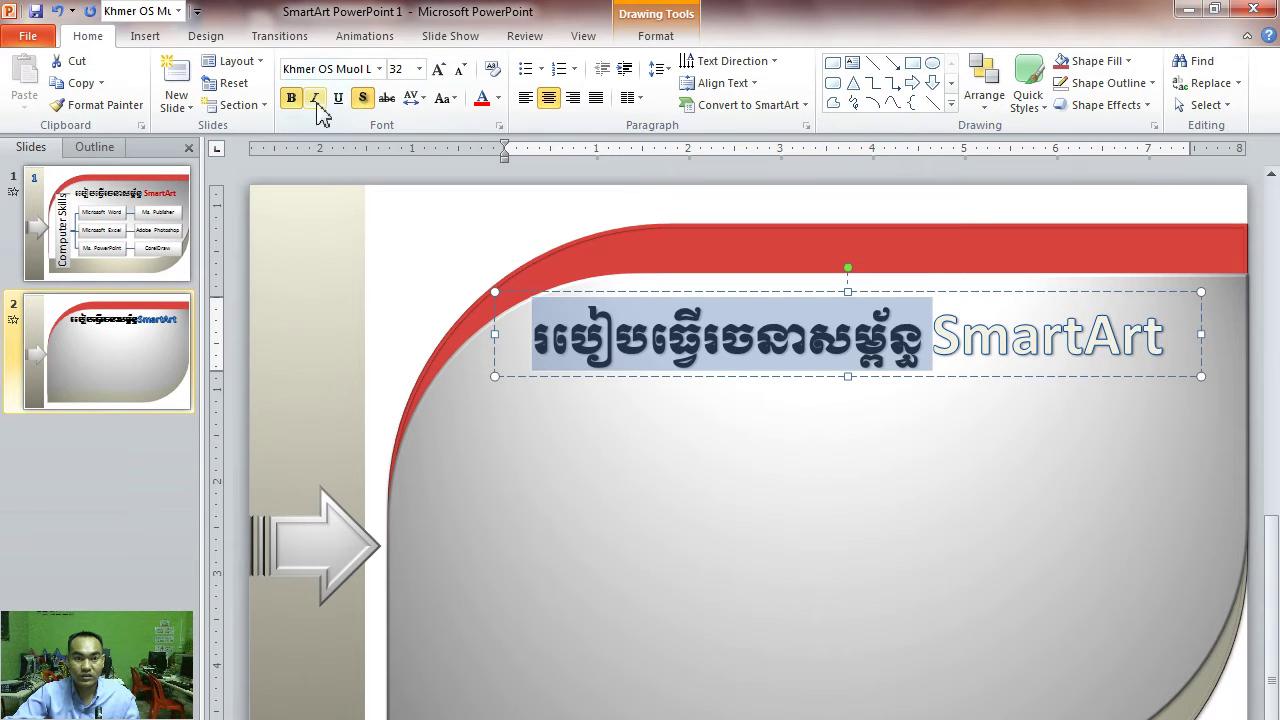
left_click(293, 99)
left_click(363, 99)
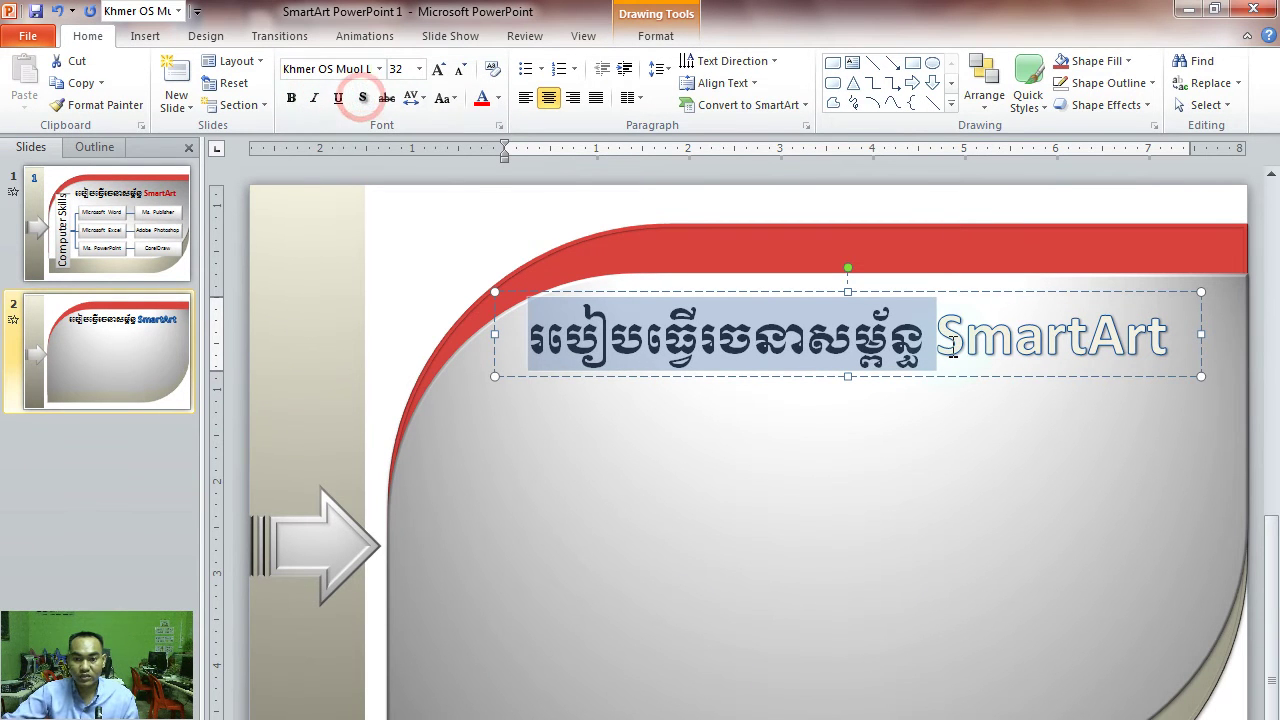
Make the word SmartArt non-bold with a red fill and dark red outline
left_click_drag(938, 340, 1183, 340)
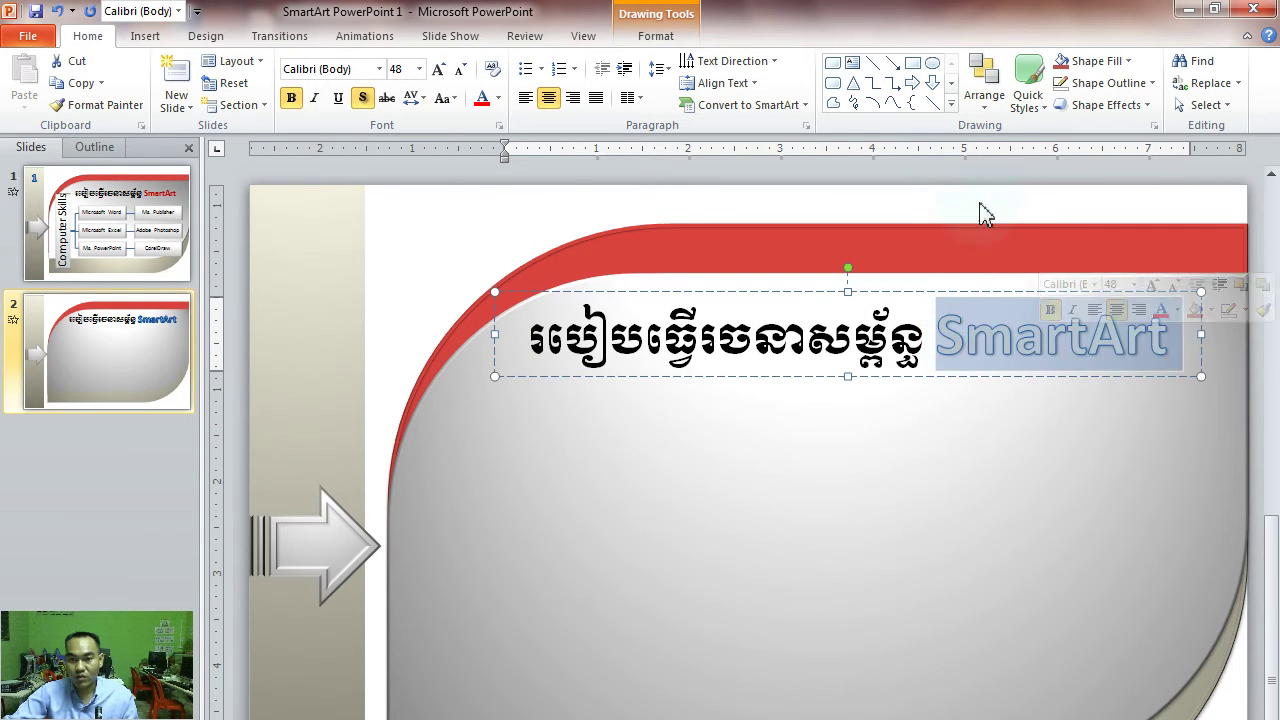
left_click(290, 99)
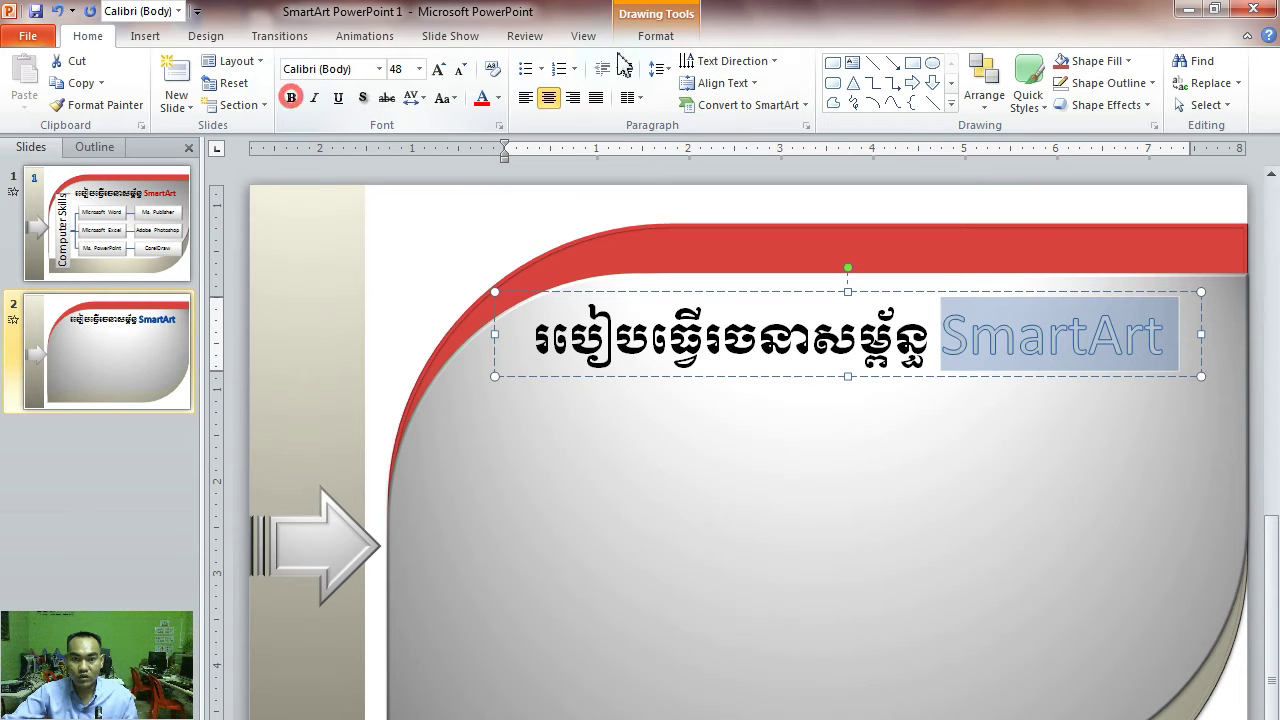
left_click(650, 36)
left_click(803, 61)
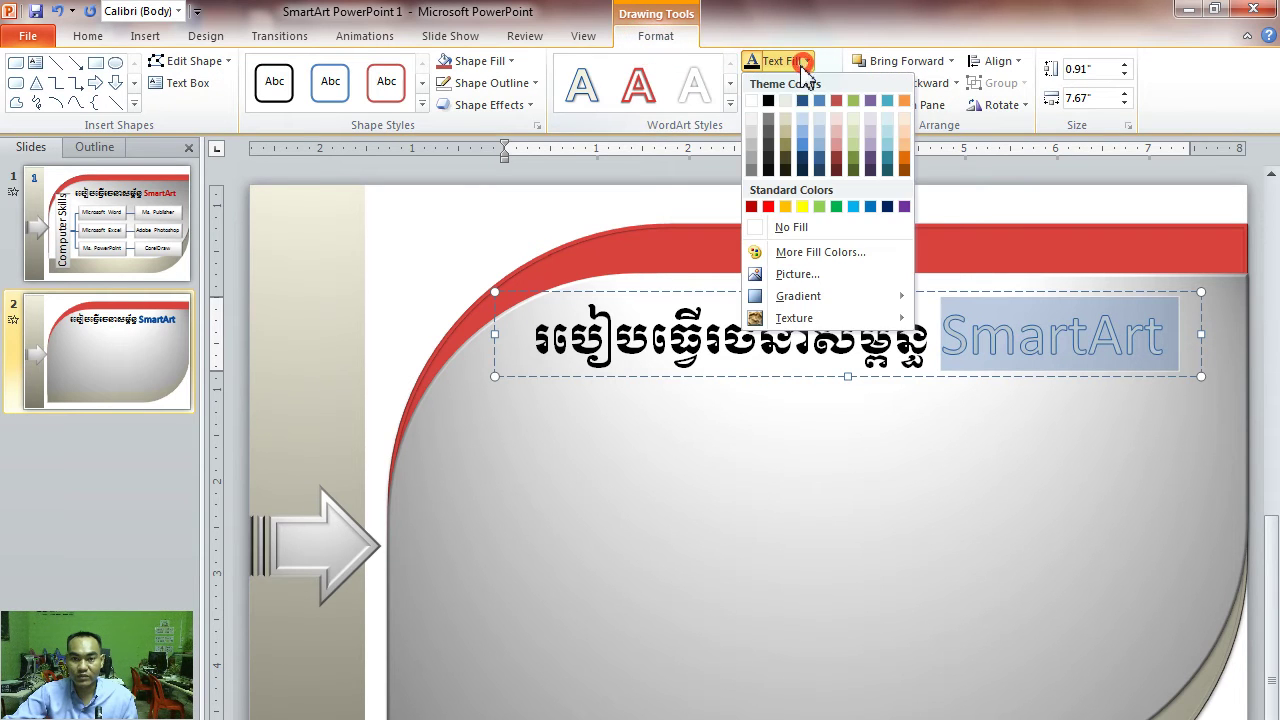
left_click(751, 207)
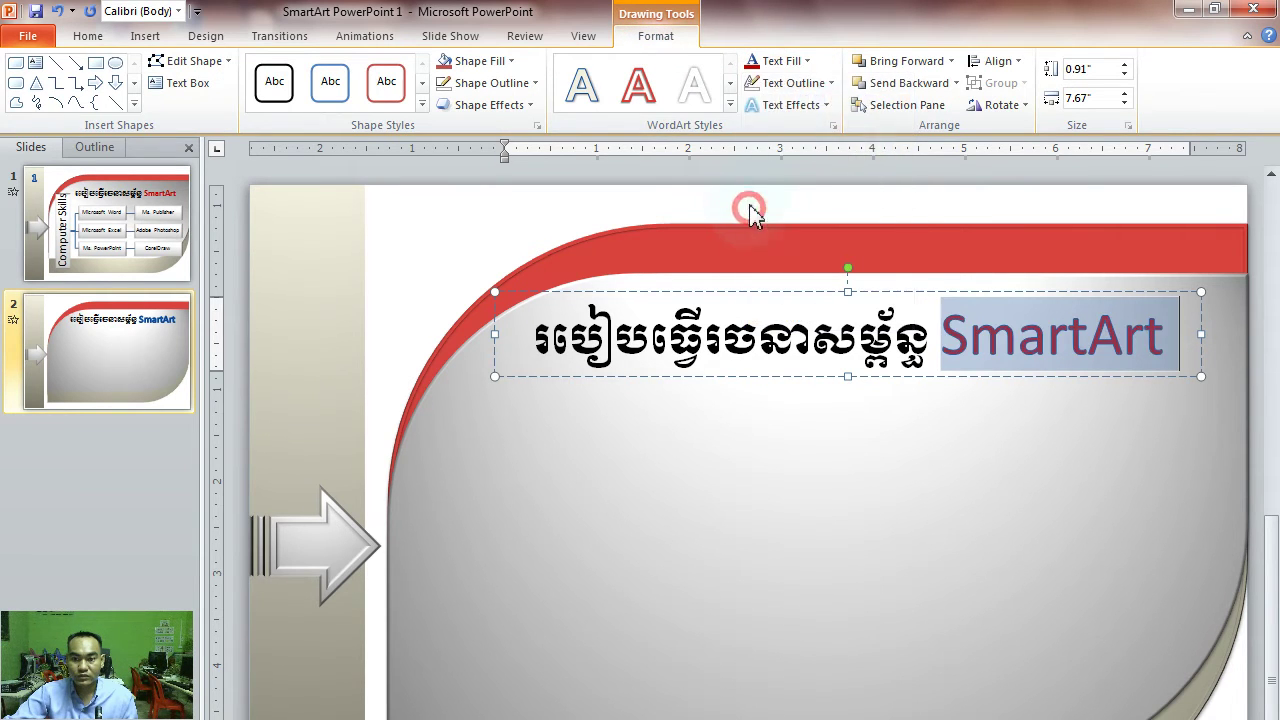
left_click(785, 83)
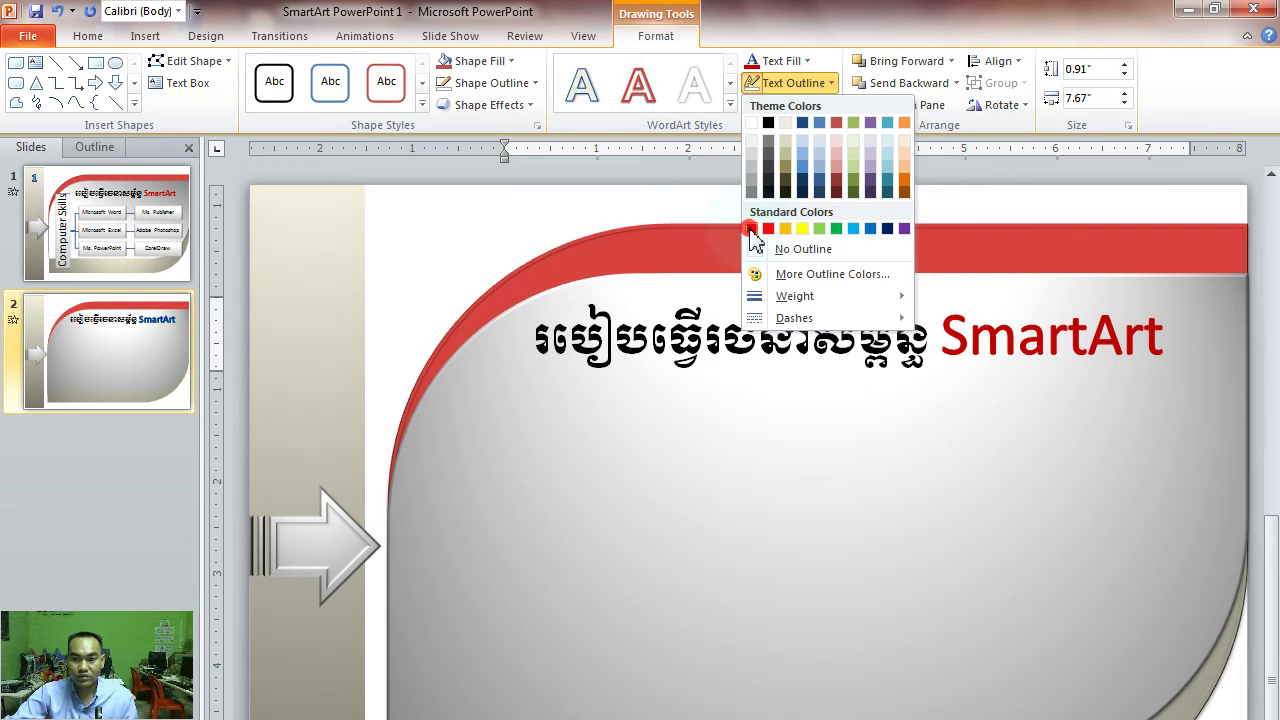
left_click(751, 229)
left_click(801, 224)
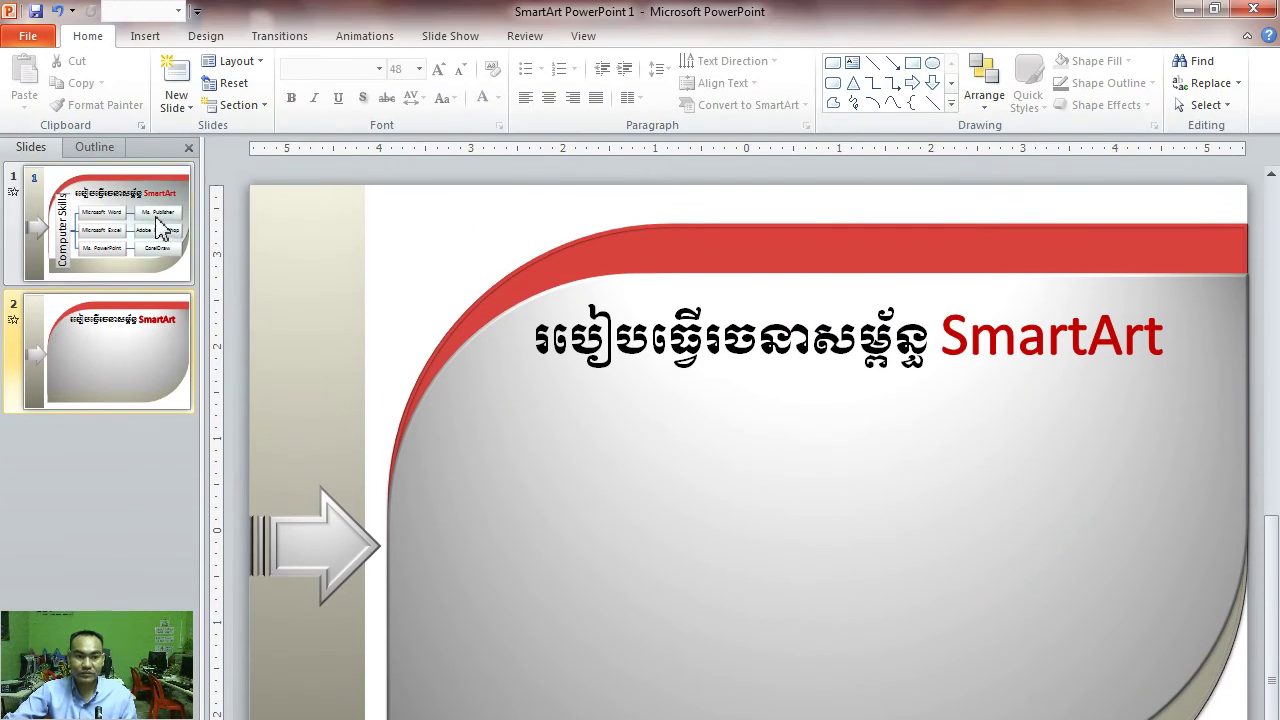
Switch between slides 1 and 2 and select slide 1's existing diagram for comparison
left_click(155, 206)
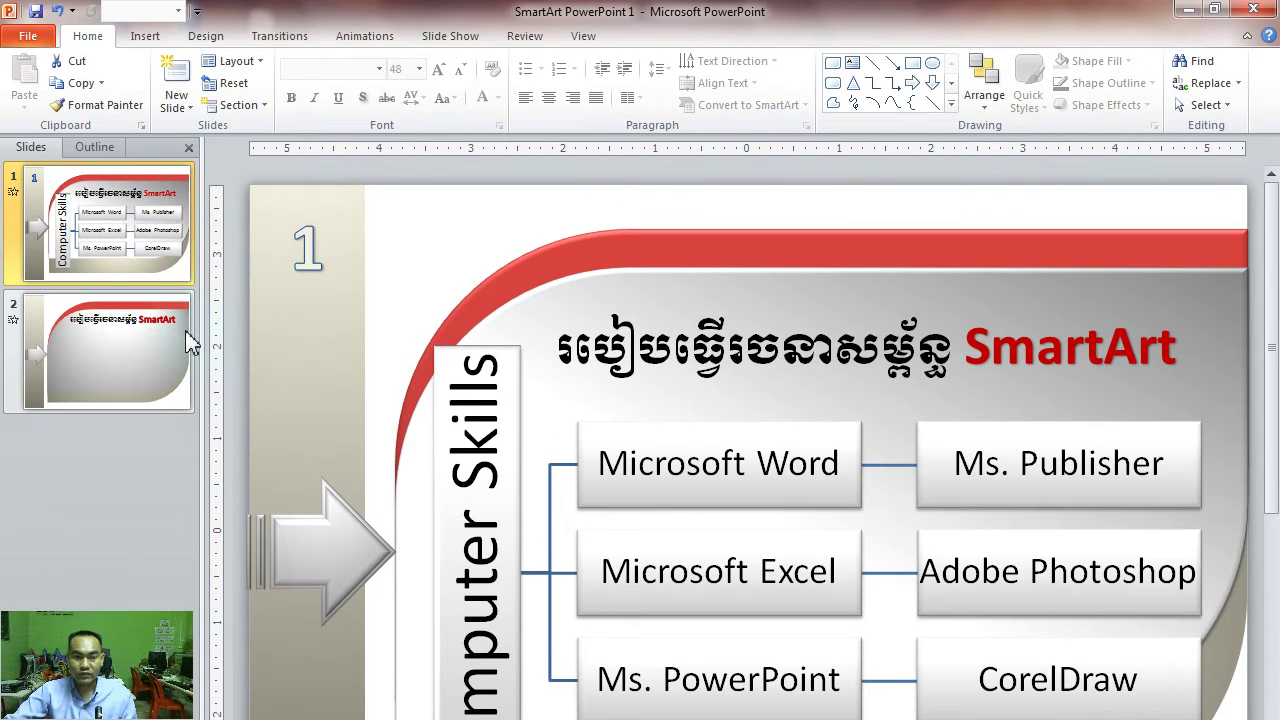
left_click(157, 333)
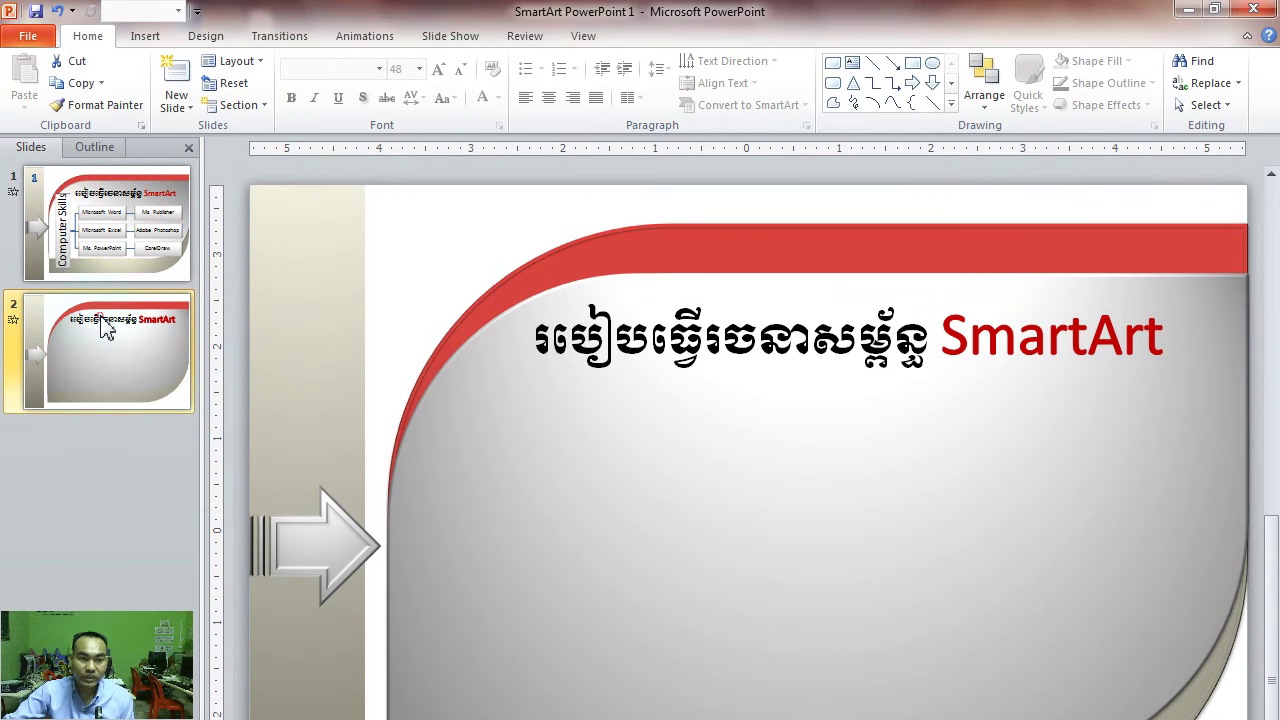
left_click(107, 235)
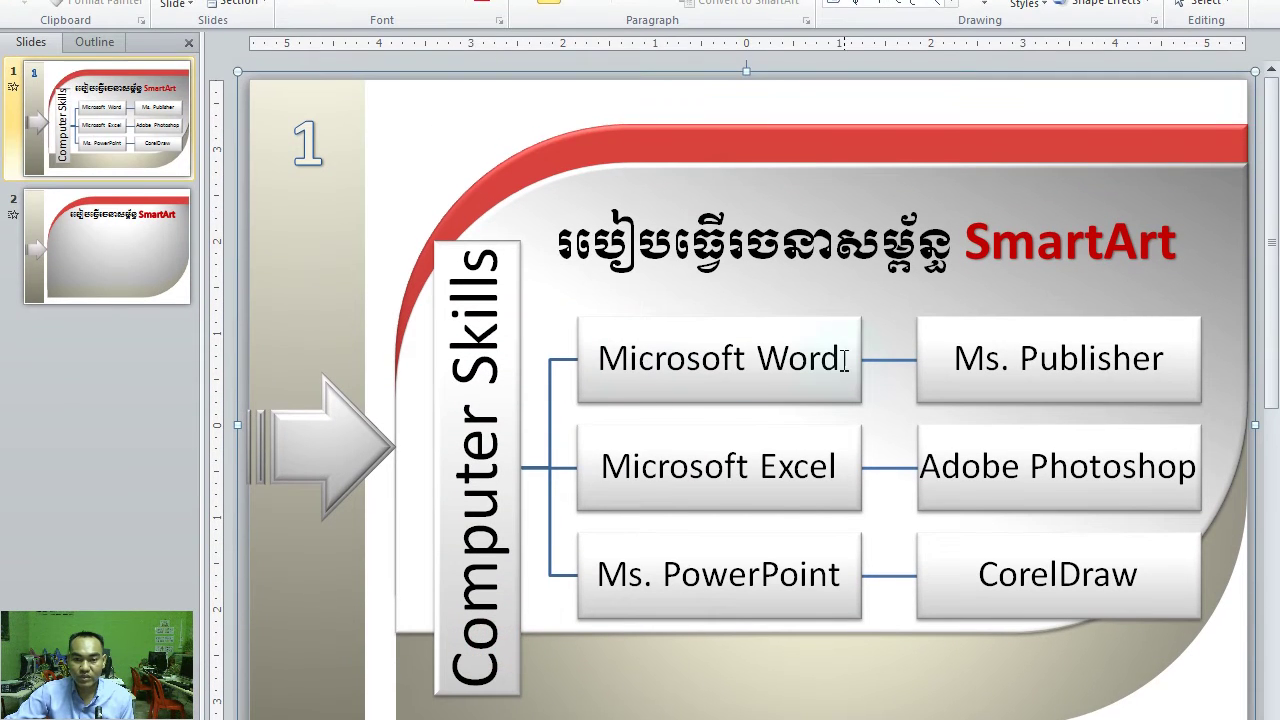
left_click(623, 365)
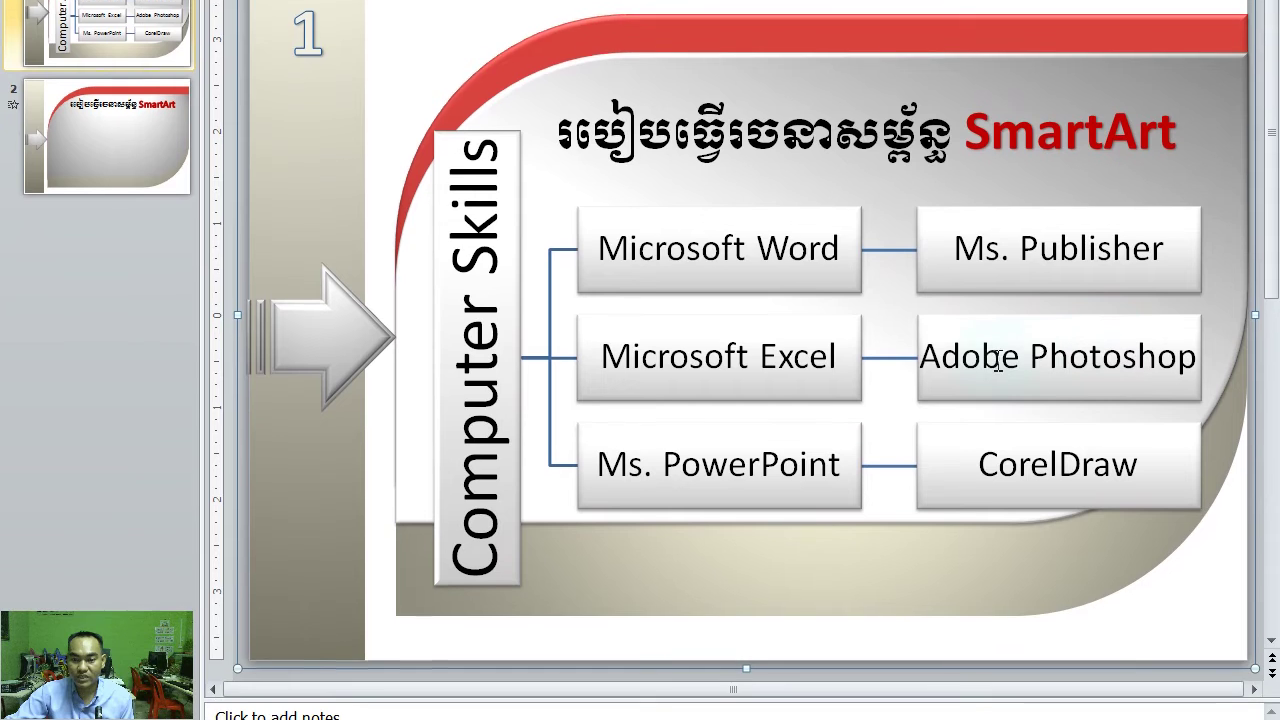
On slide 2, bring up the Choose a SmartArt Graphic dialog from Insert
left_click(120, 335)
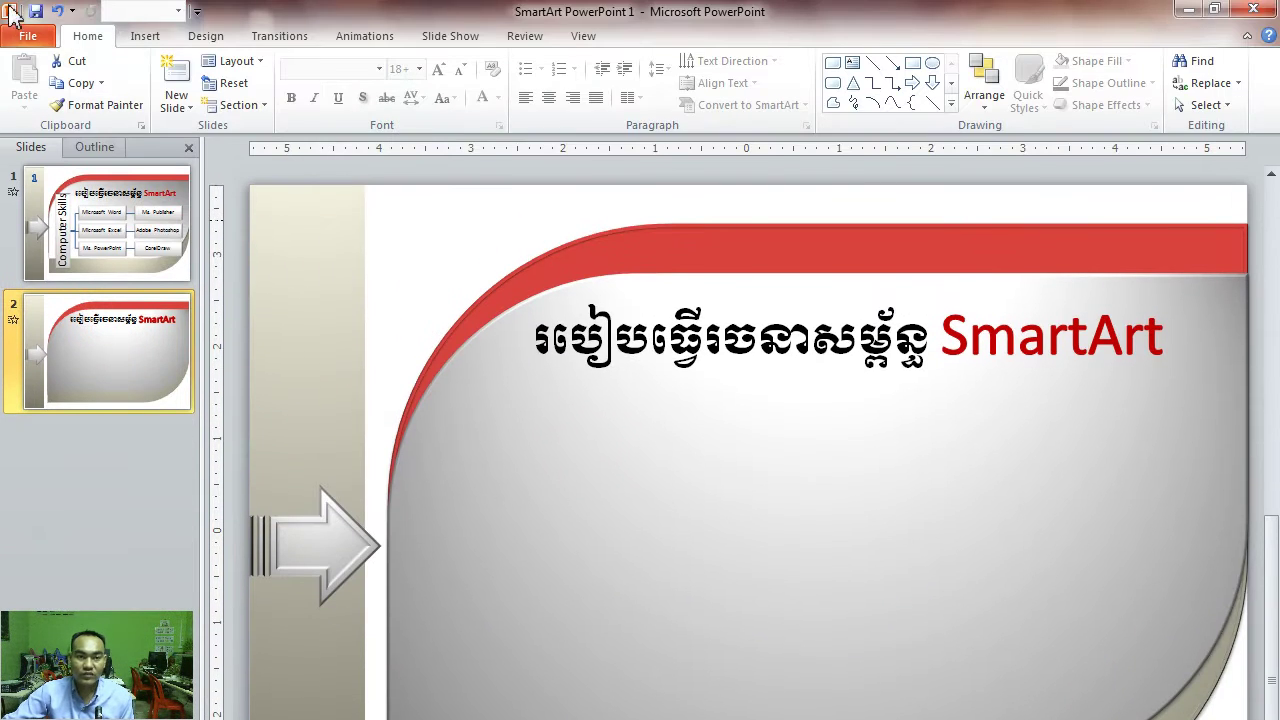
left_click(148, 38)
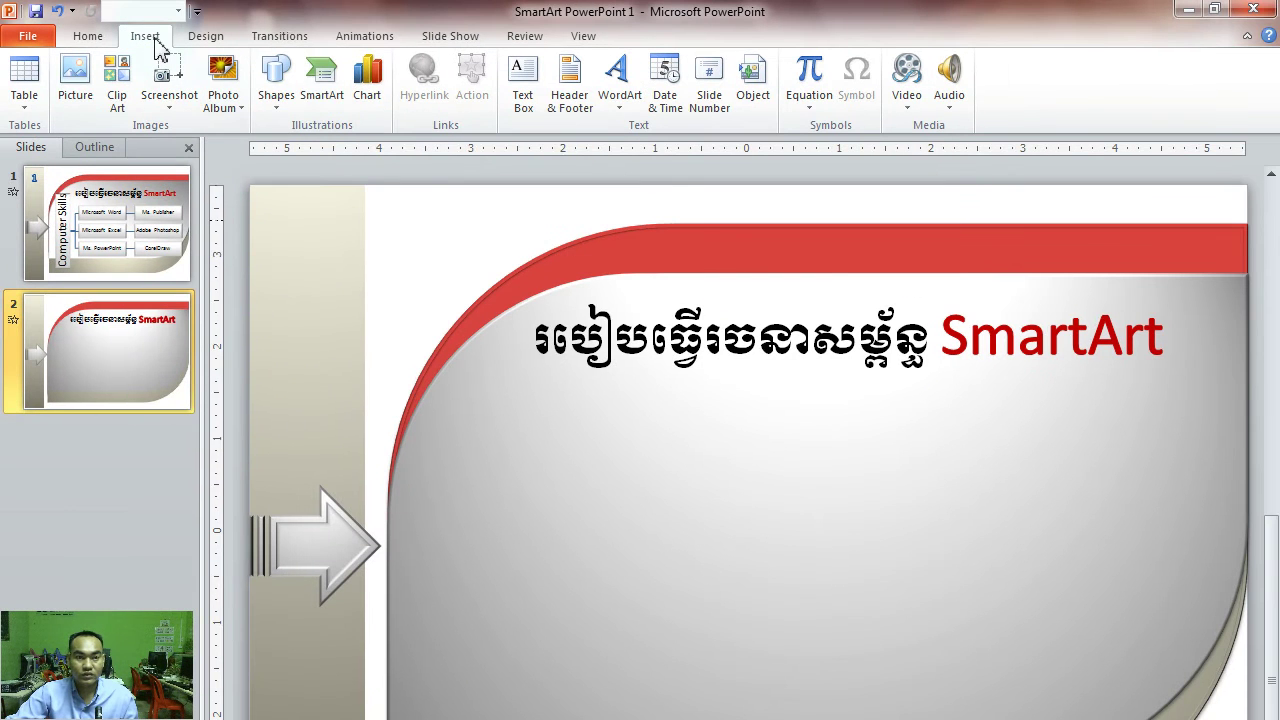
left_click(313, 97)
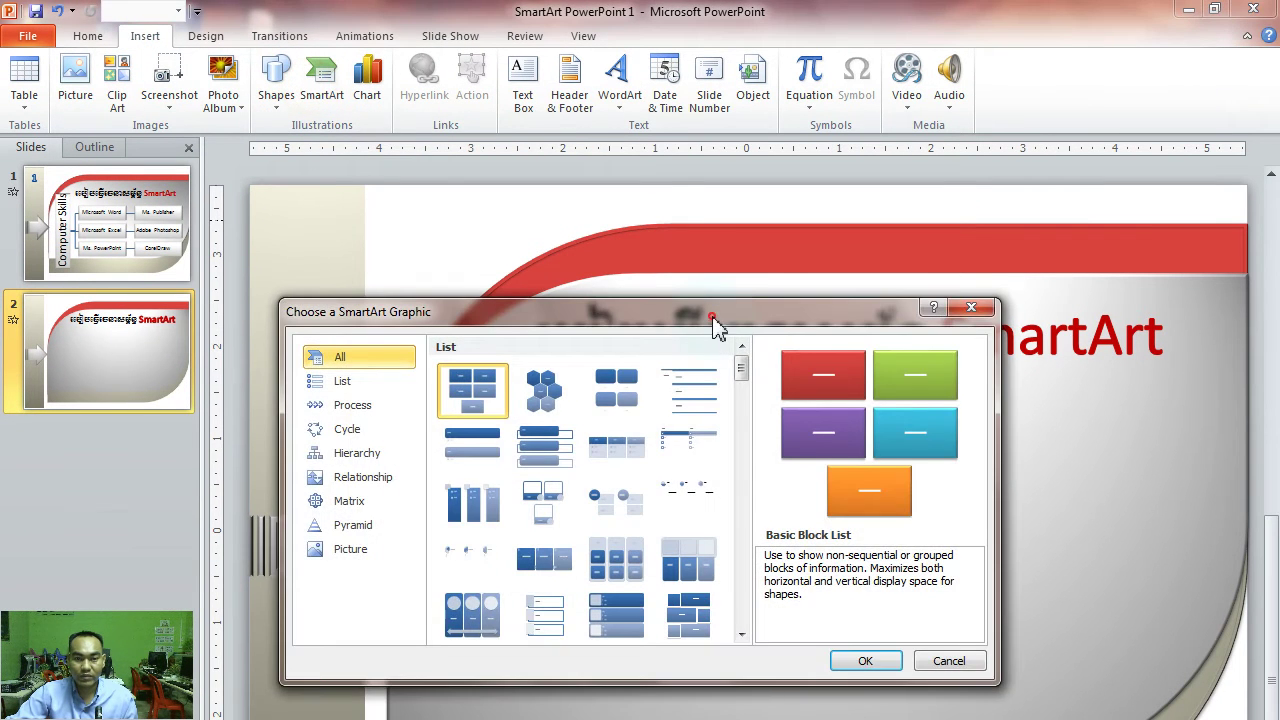
Move the chooser aside and browse the Cycle, Relationship and List categories
left_click_drag(716, 328, 814, 357)
left_click(445, 356)
left_click(445, 404)
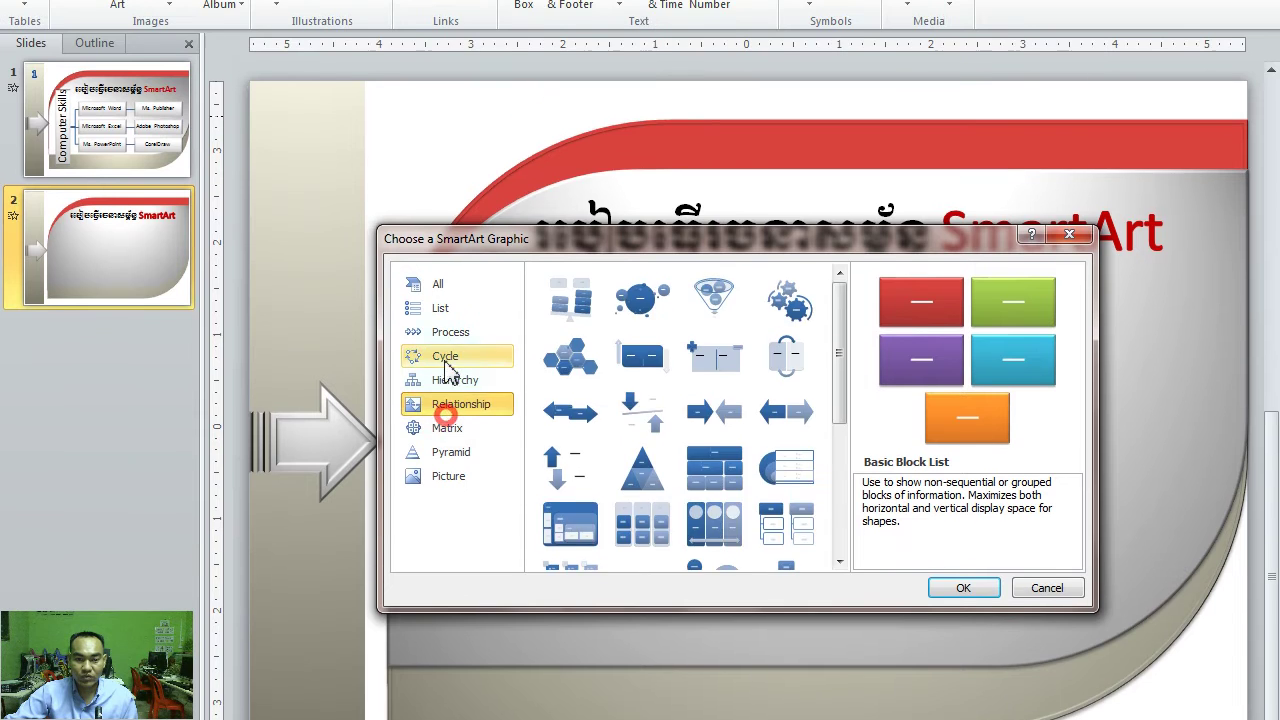
left_click(440, 308)
scroll(817, 398, "down", 3)
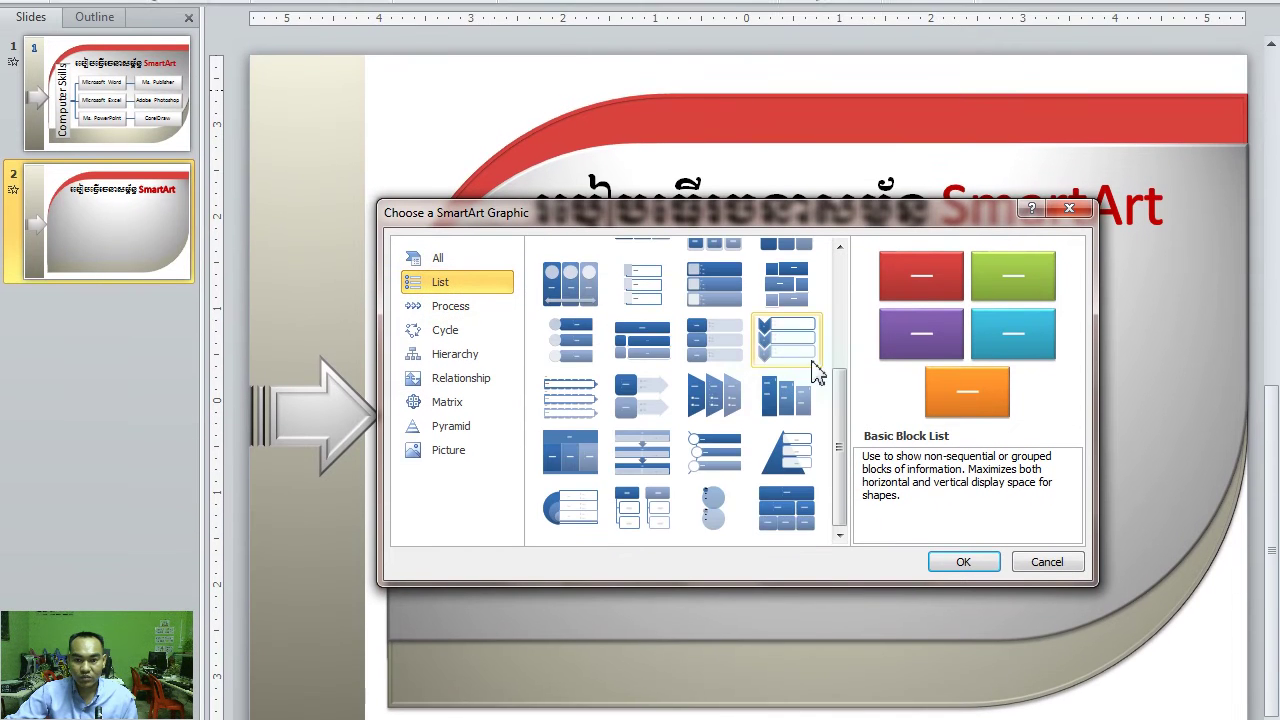
scroll(760, 373, "up", 3)
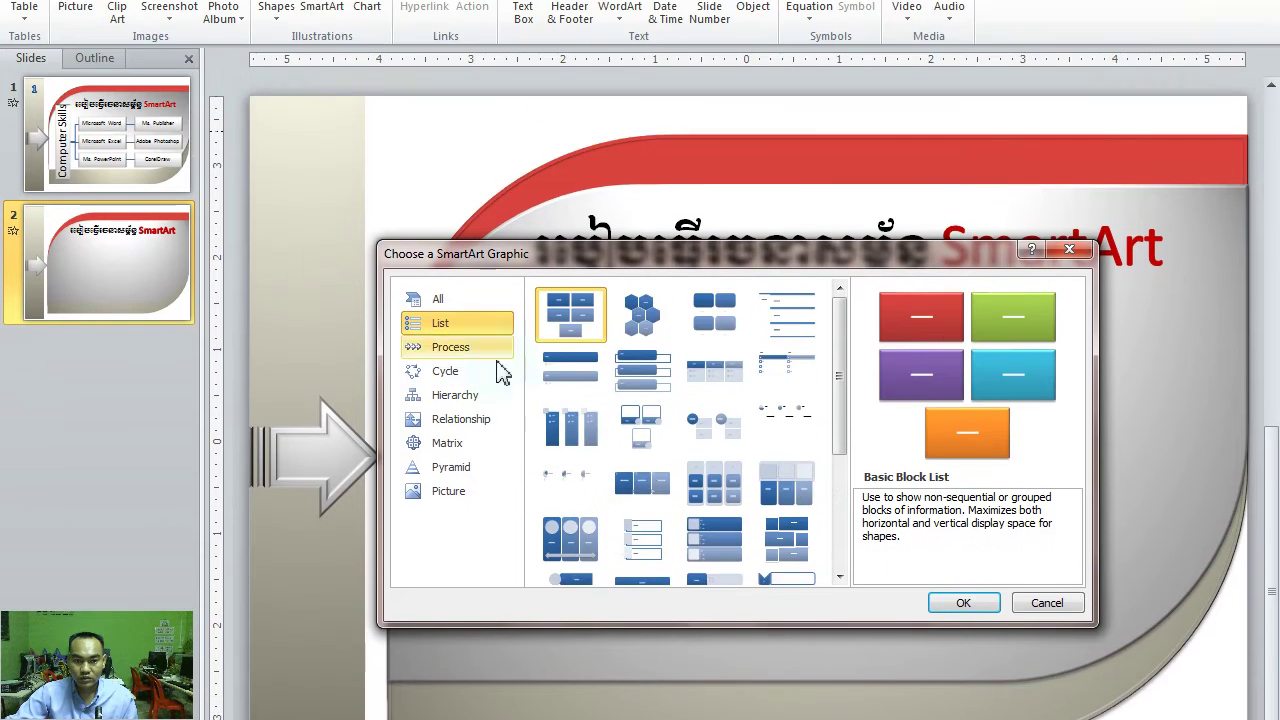
Insert the Horizontal Multi-Level Hierarchy layout from the All category
left_click(437, 299)
scroll(700, 370, "down", 5)
scroll(700, 370, "down", 5)
scroll(697, 370, "down", 5)
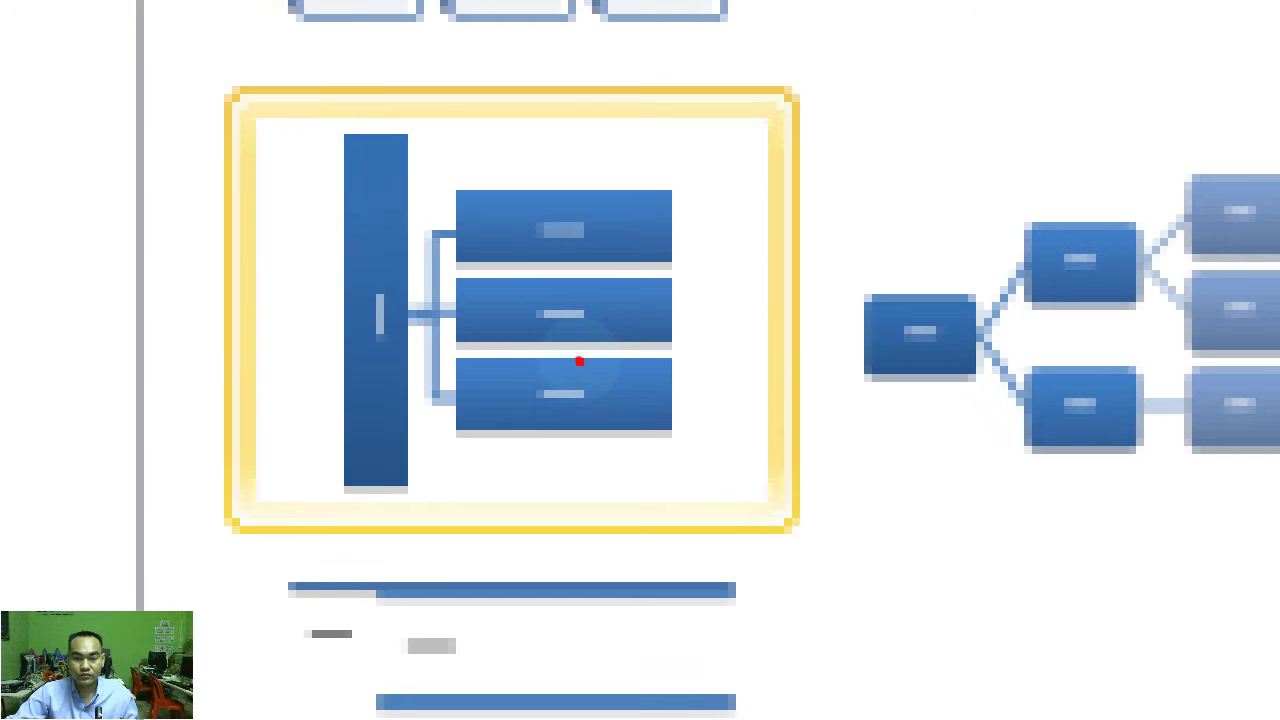
left_click(580, 362)
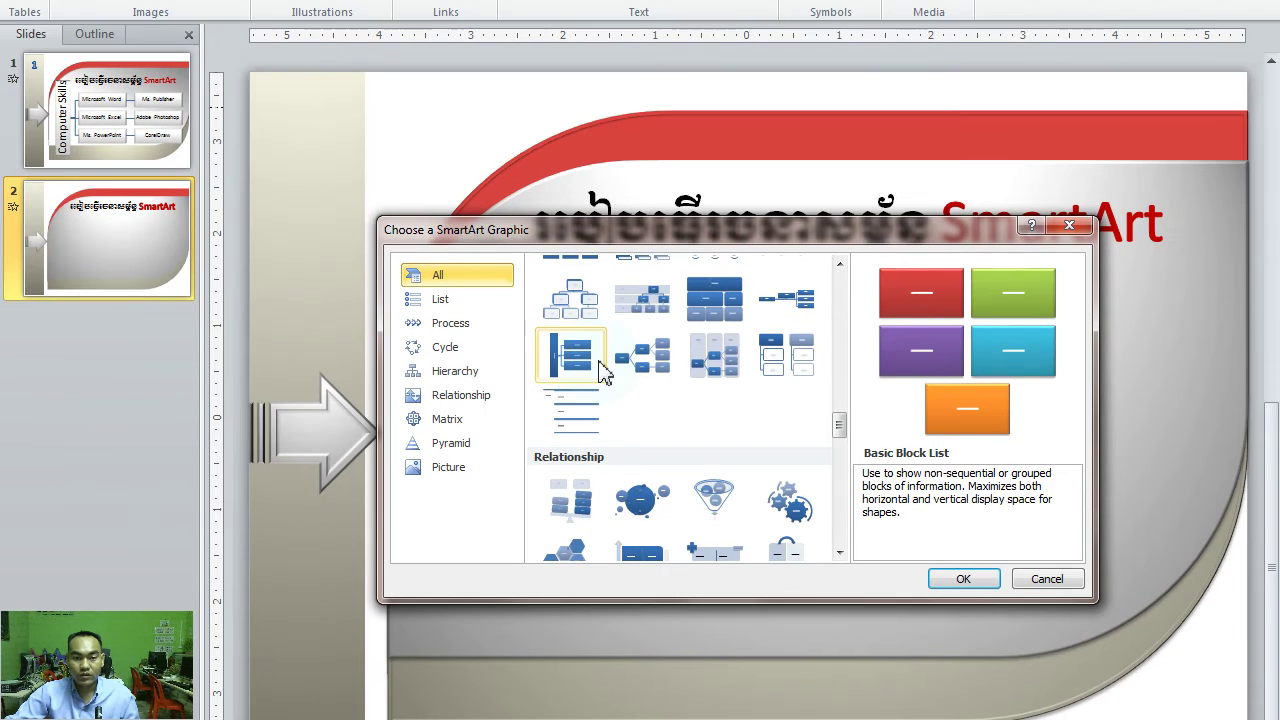
left_click(600, 370)
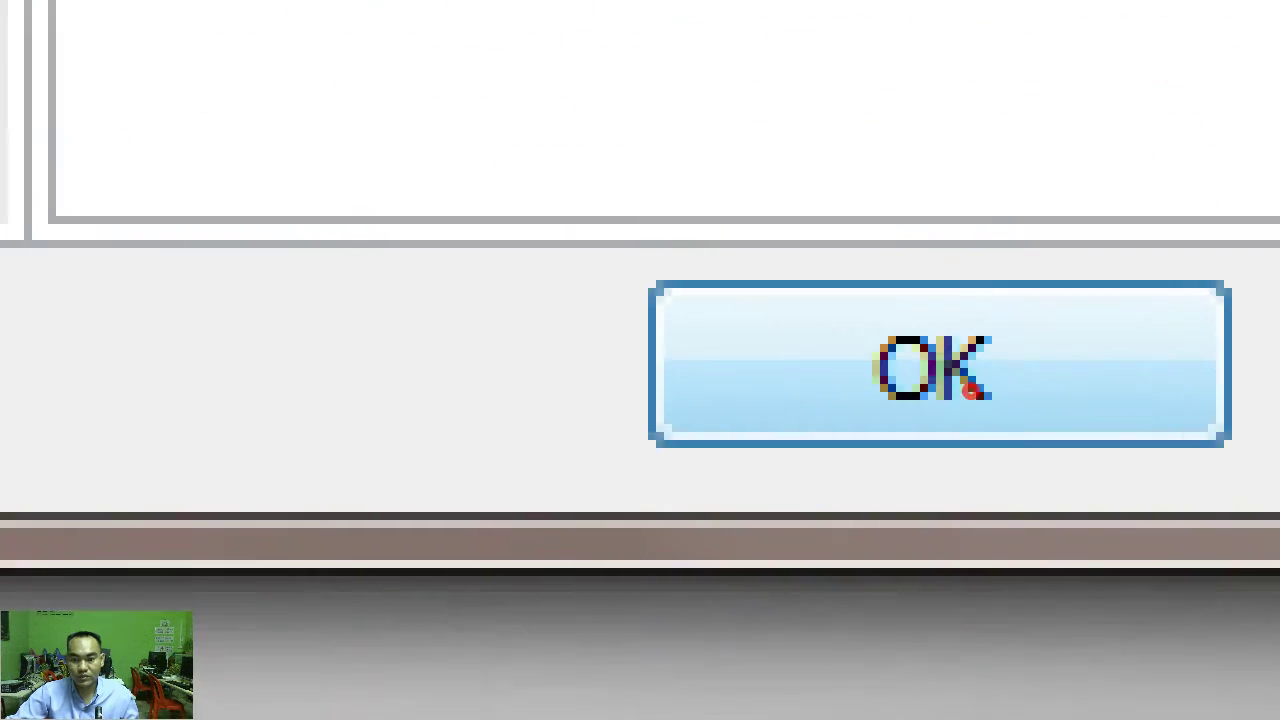
left_click(965, 385)
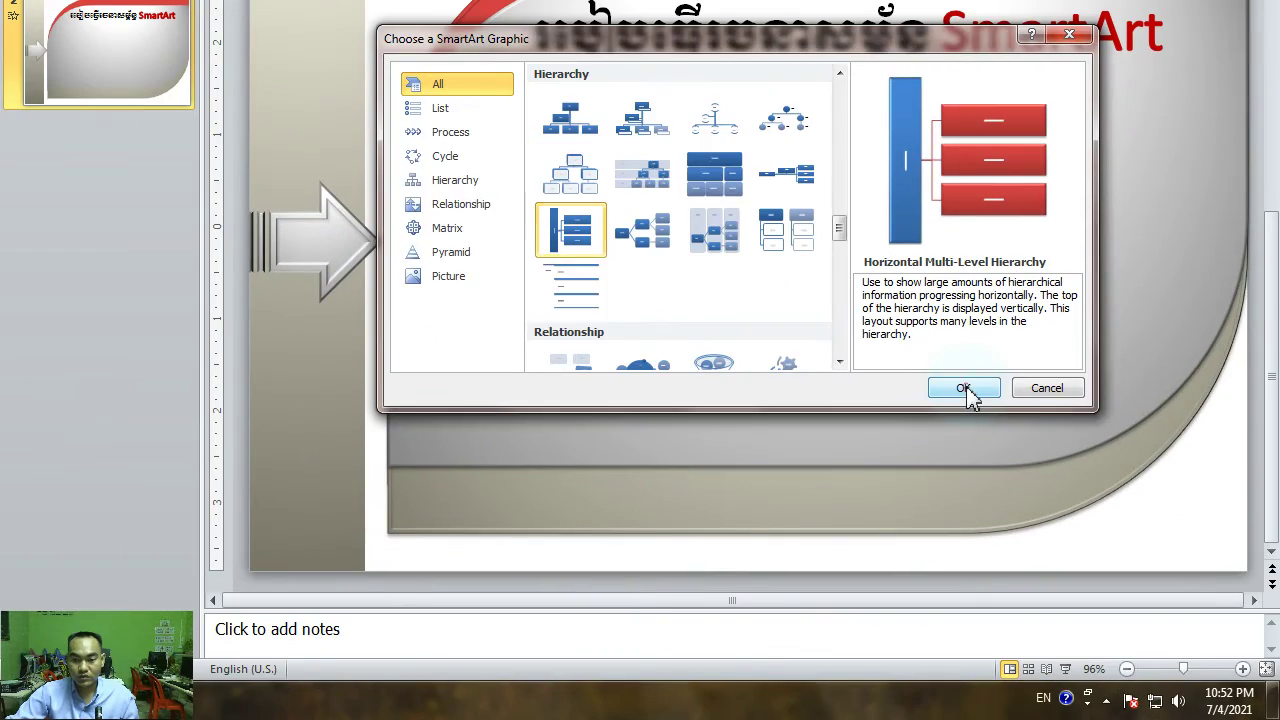
left_click(958, 400)
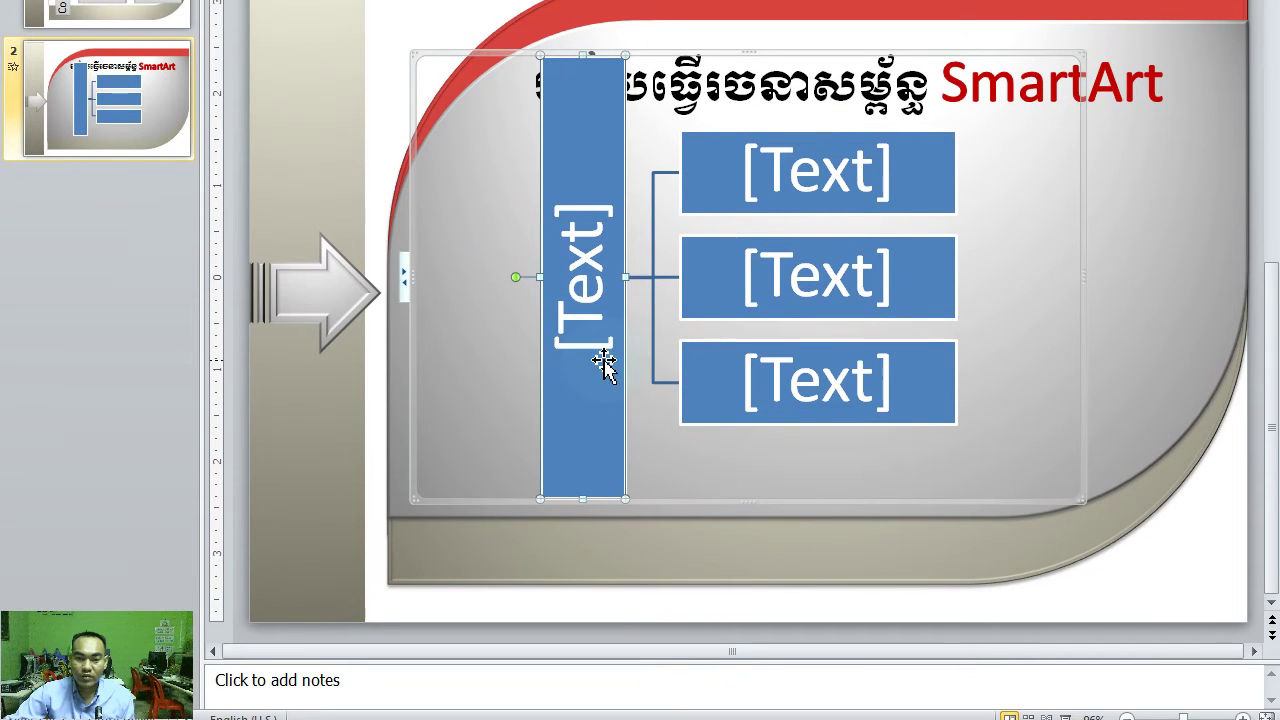
Type 'Computer Skills' in the vertical top box, correcting the 'Compuetr' typo
left_click(600, 365)
type("Comp")
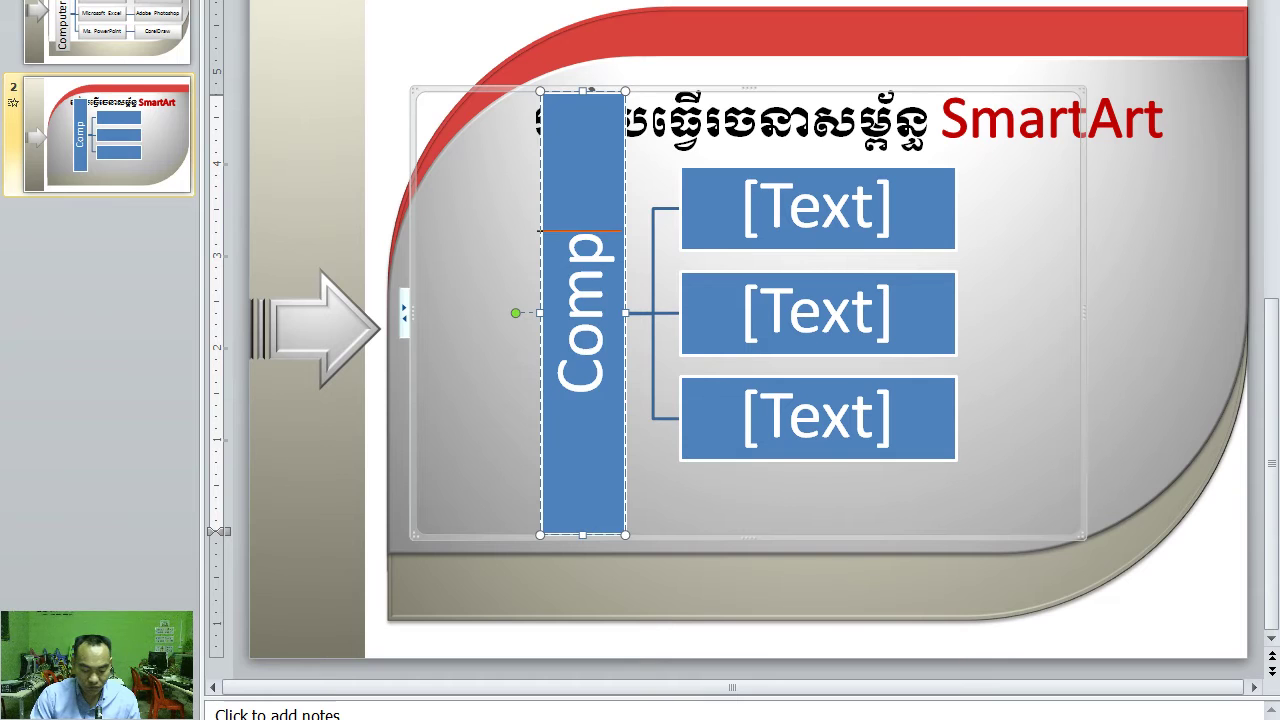
type("uetr")
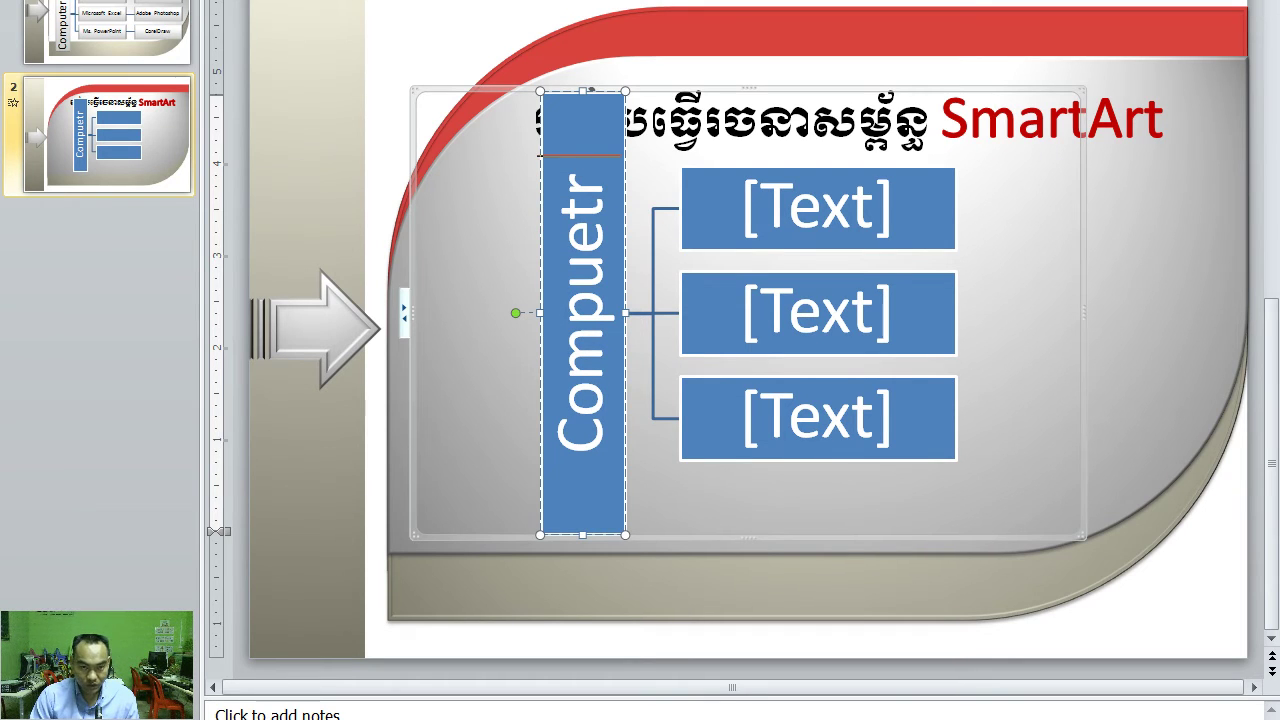
type(" Skill")
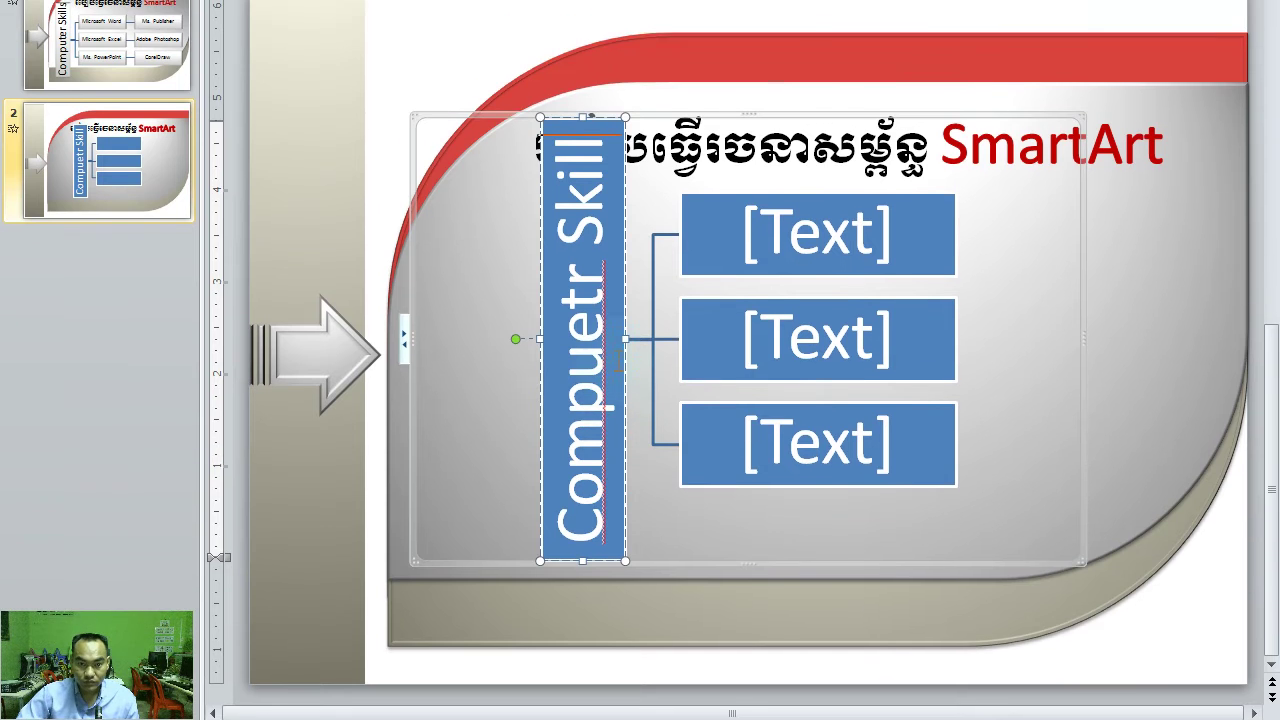
left_click(607, 325)
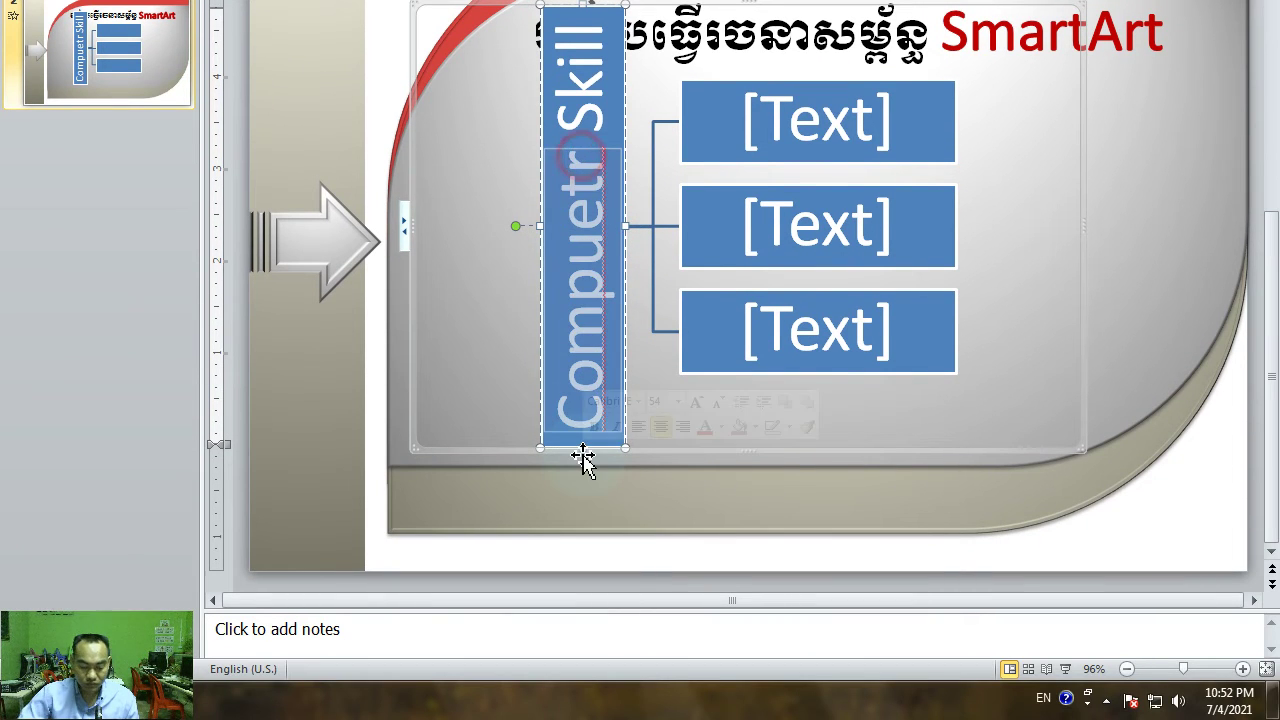
key("BackSpace")
key("BackSpace")
key("BackSpace")
type("omputer")
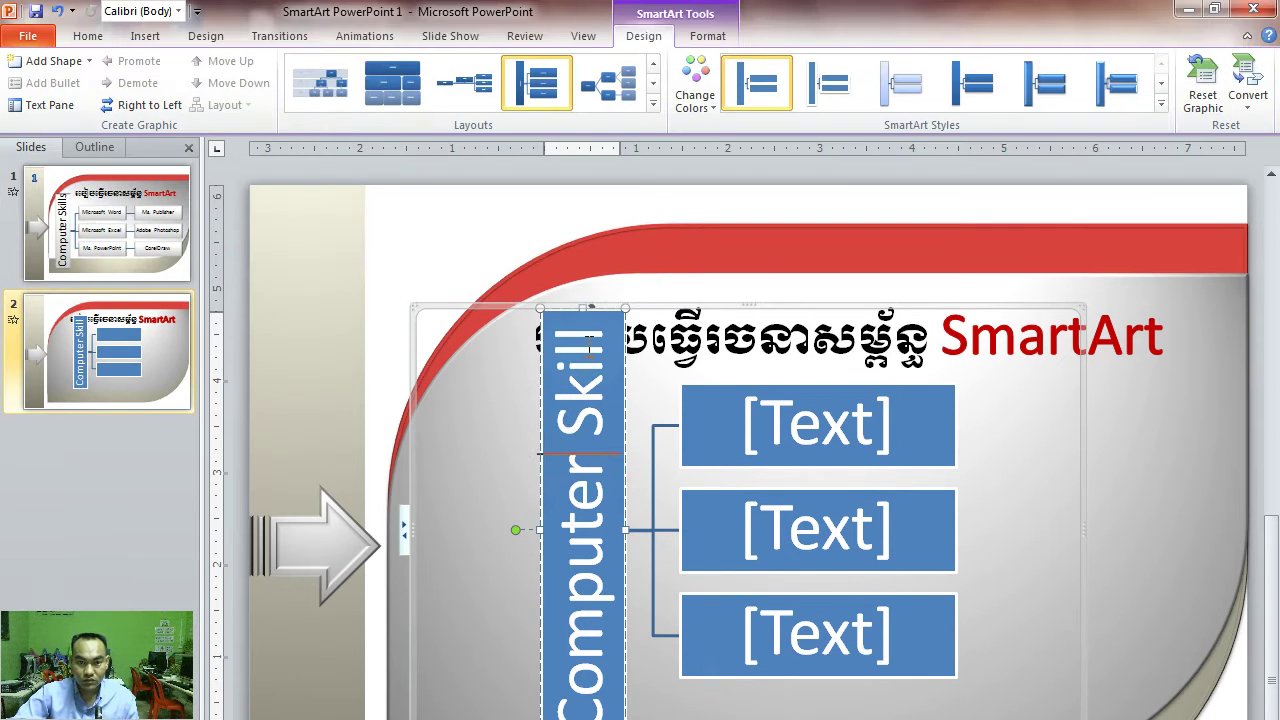
left_click(580, 335)
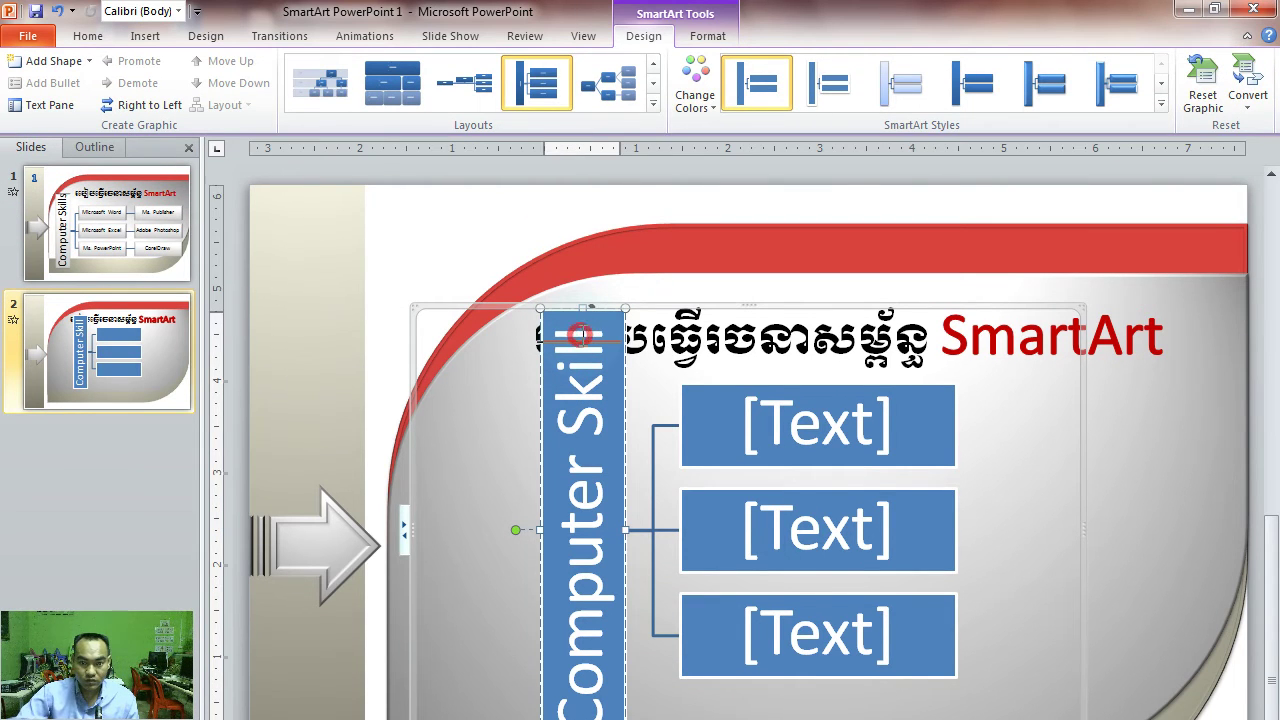
type("s")
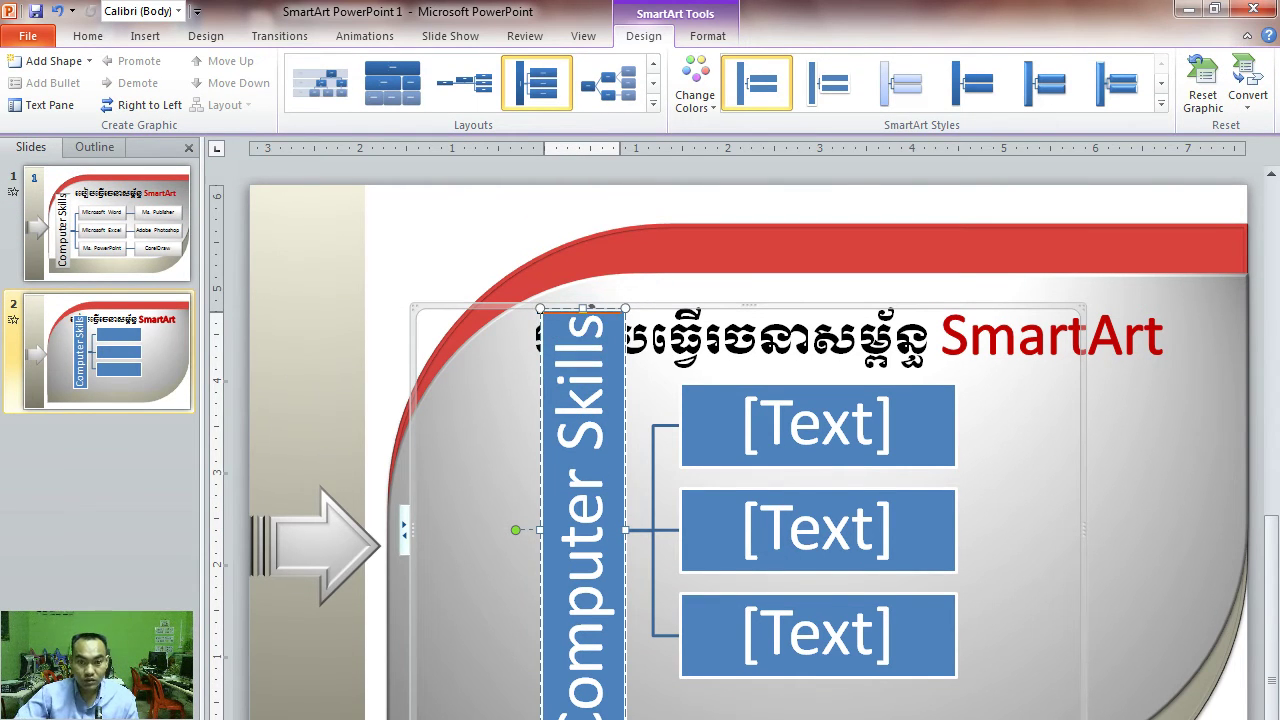
left_click(759, 416)
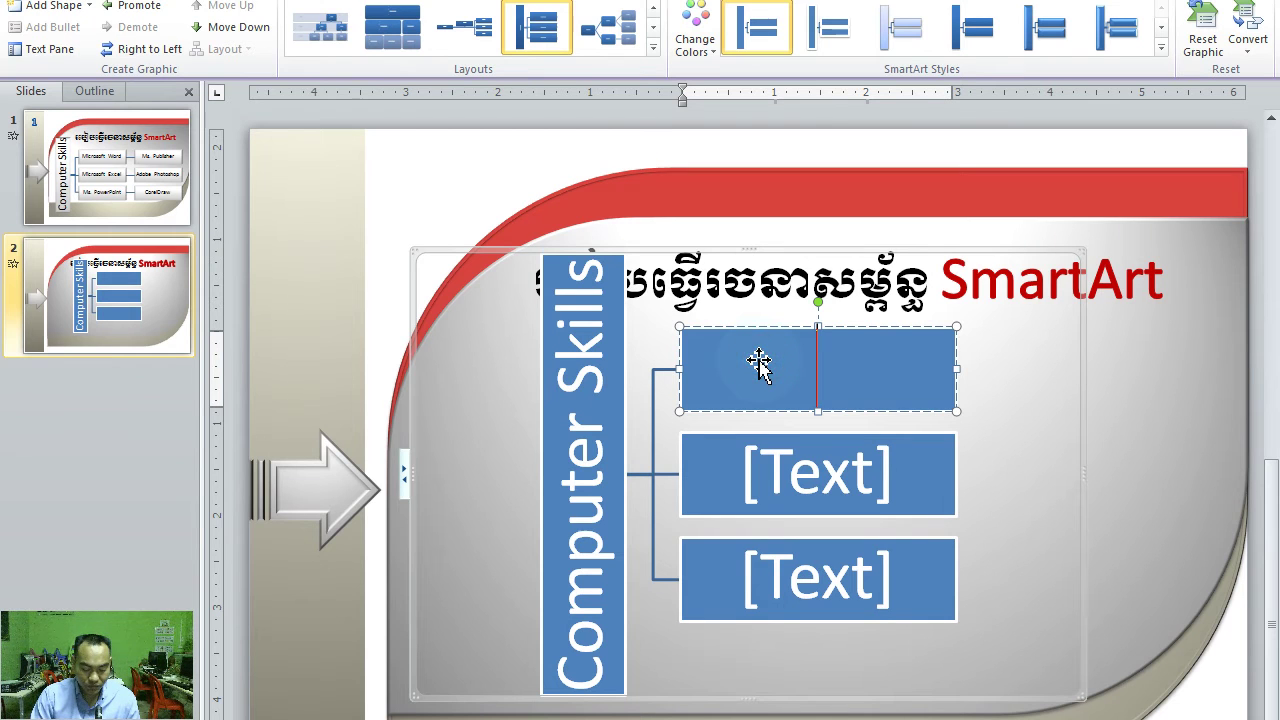
Label the branches Microsoft Word, Microsoft Excel and Ms. PowerPoint, fixing the 'Mircosoft' misspelling
type("Microsoft")
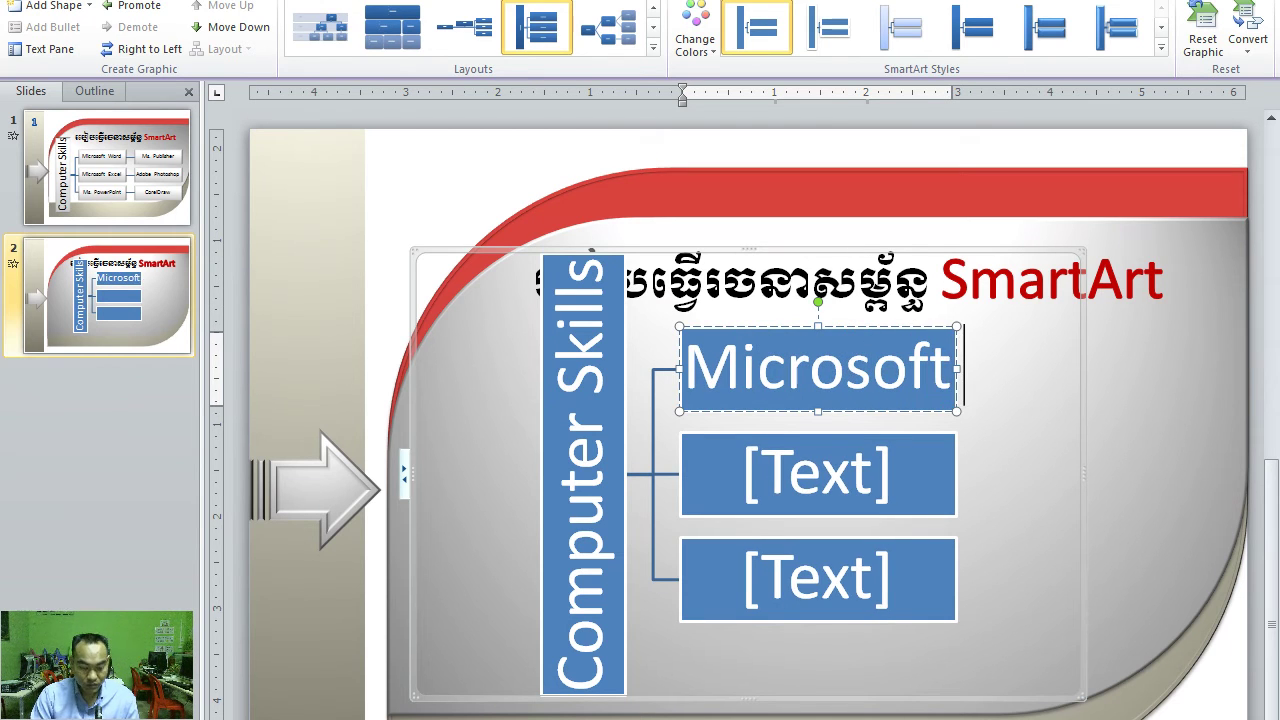
type(" Word")
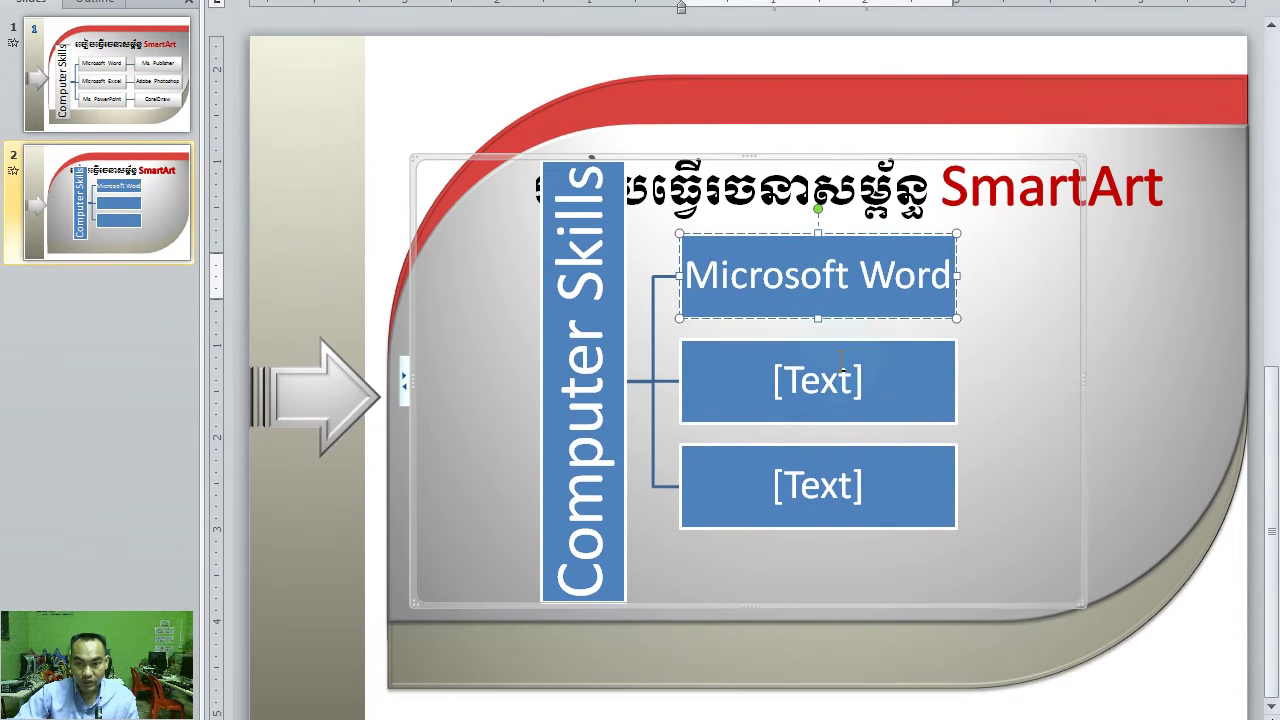
left_click(820, 362)
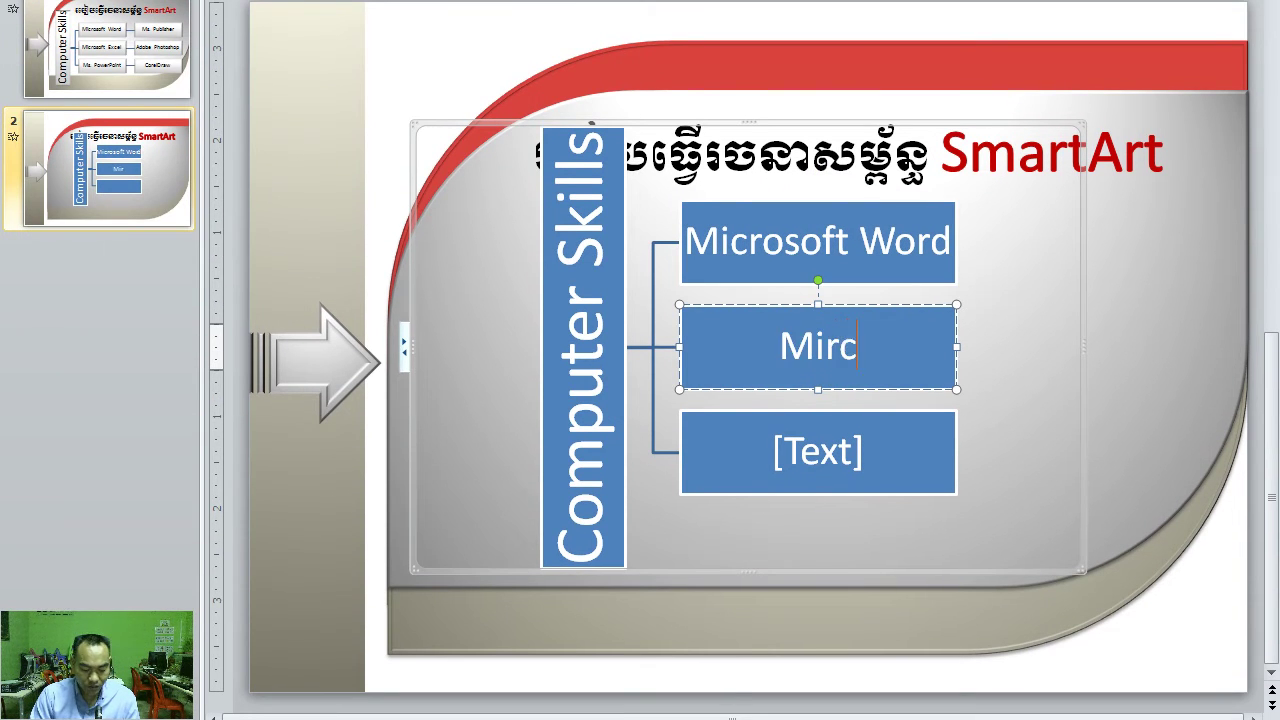
type("Mircosoft")
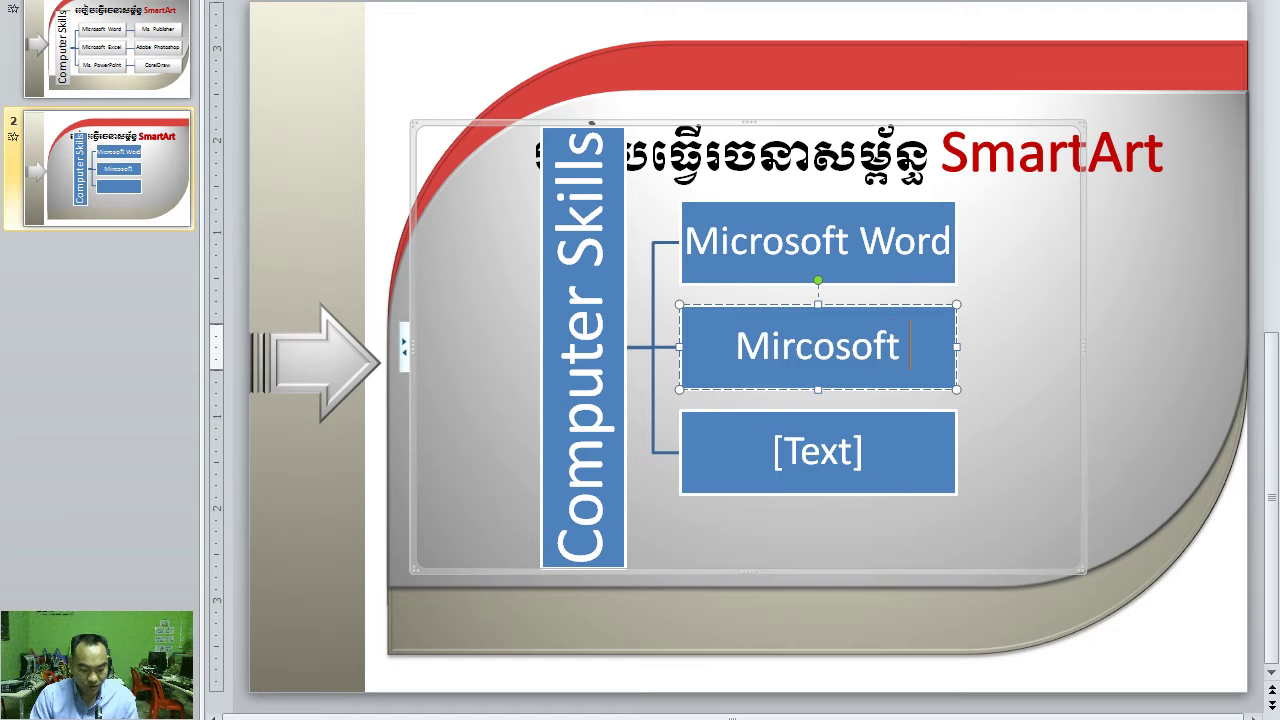
type("Excel")
right_click(828, 362)
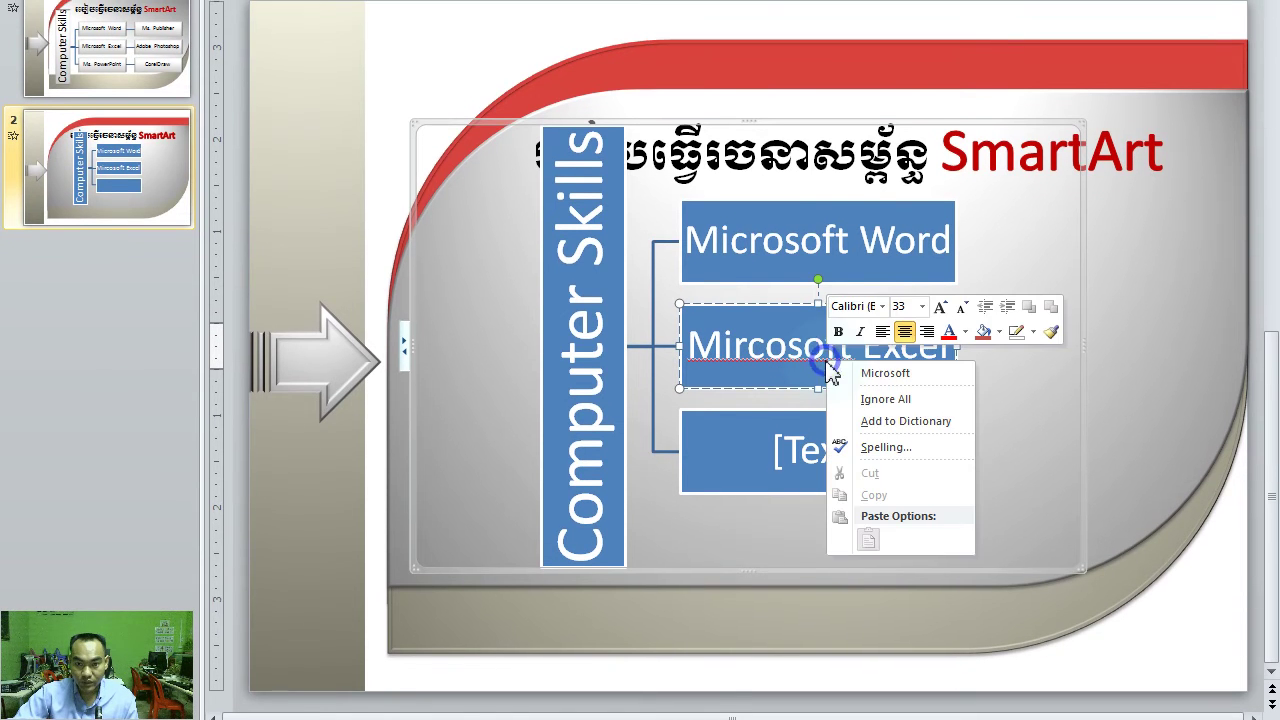
left_click(874, 362)
left_click(822, 362)
type("Ms. PowerPoint")
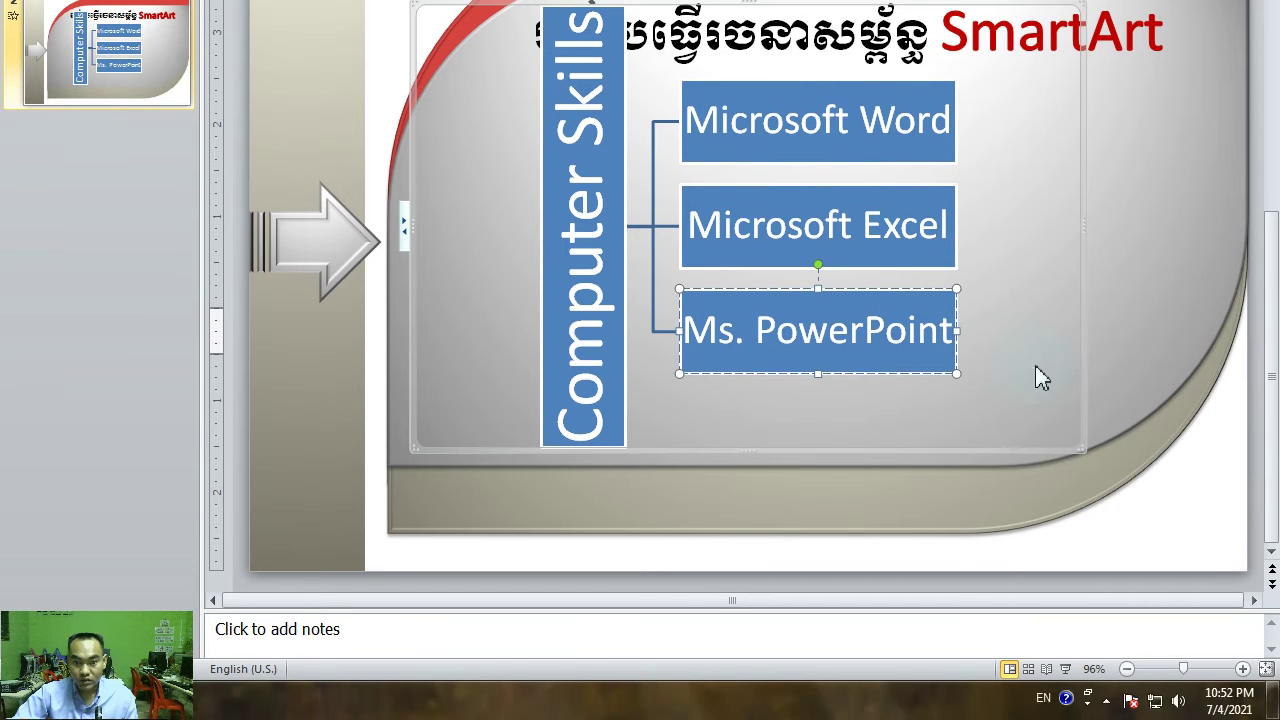
left_click(1034, 354)
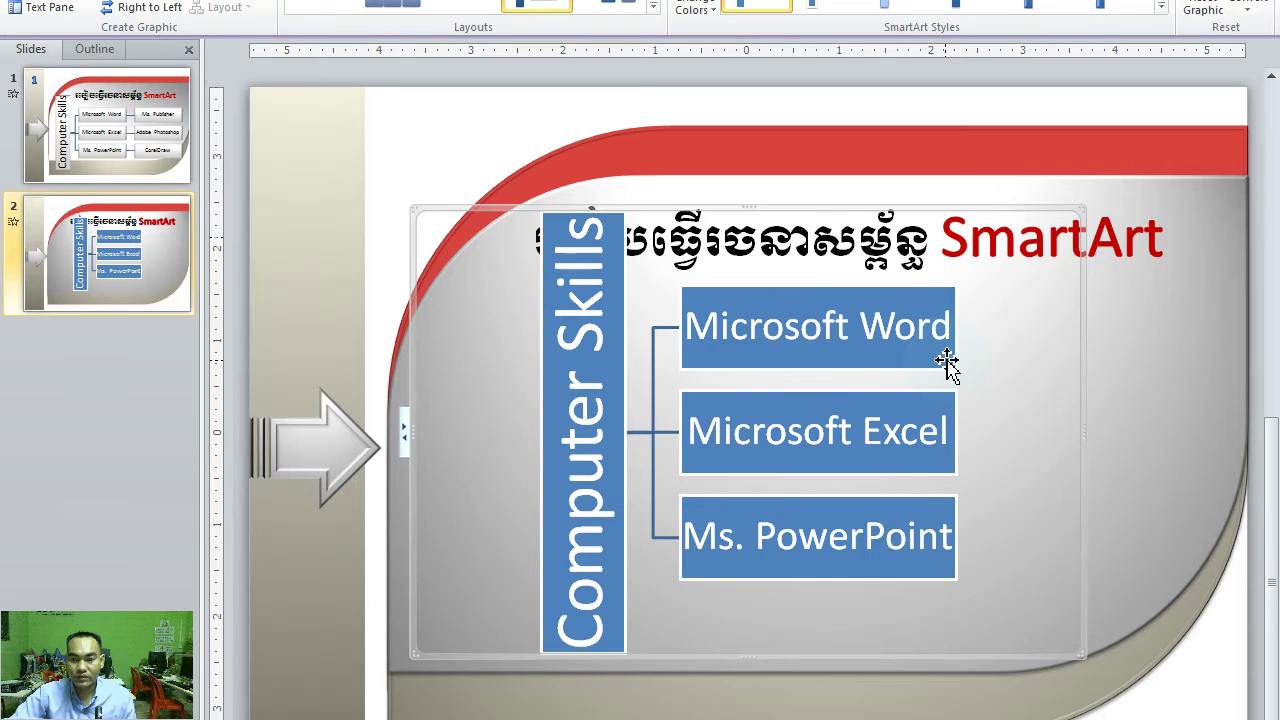
left_click(946, 362)
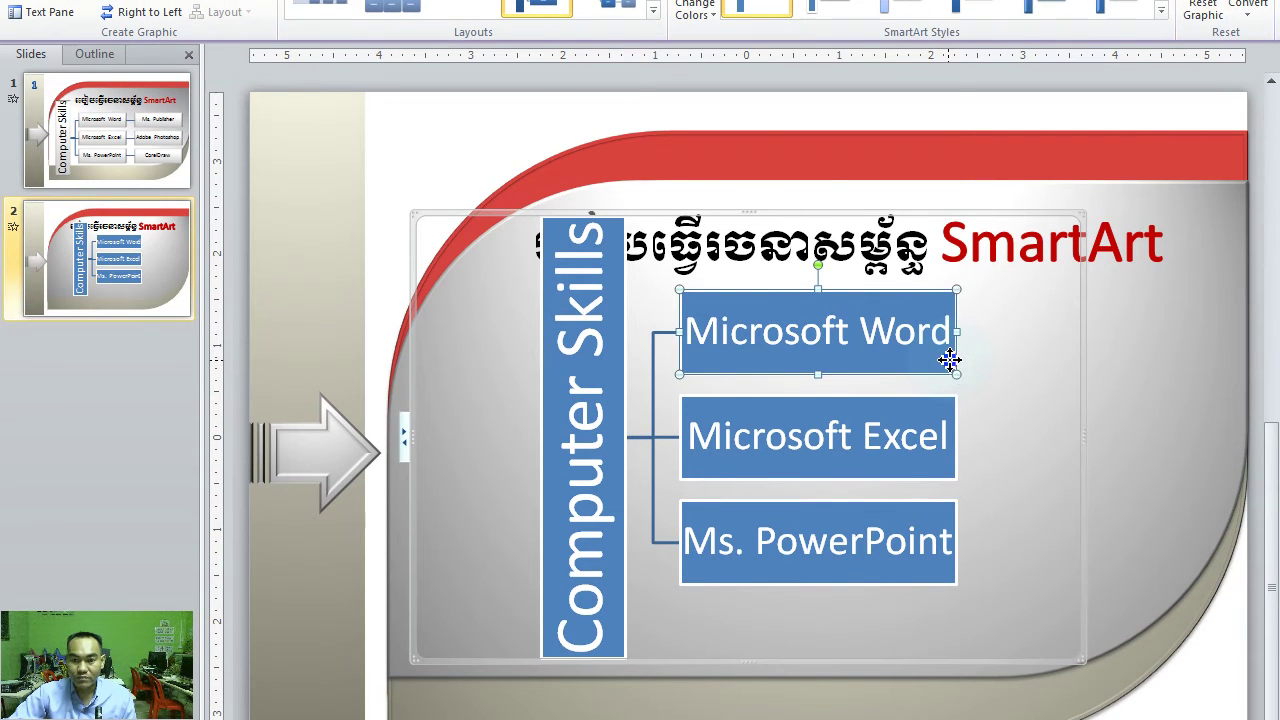
Explore the Microsoft Word box's Add Shape options and highlight them for viewers
right_click(950, 360)
mouse_move(1040, 366)
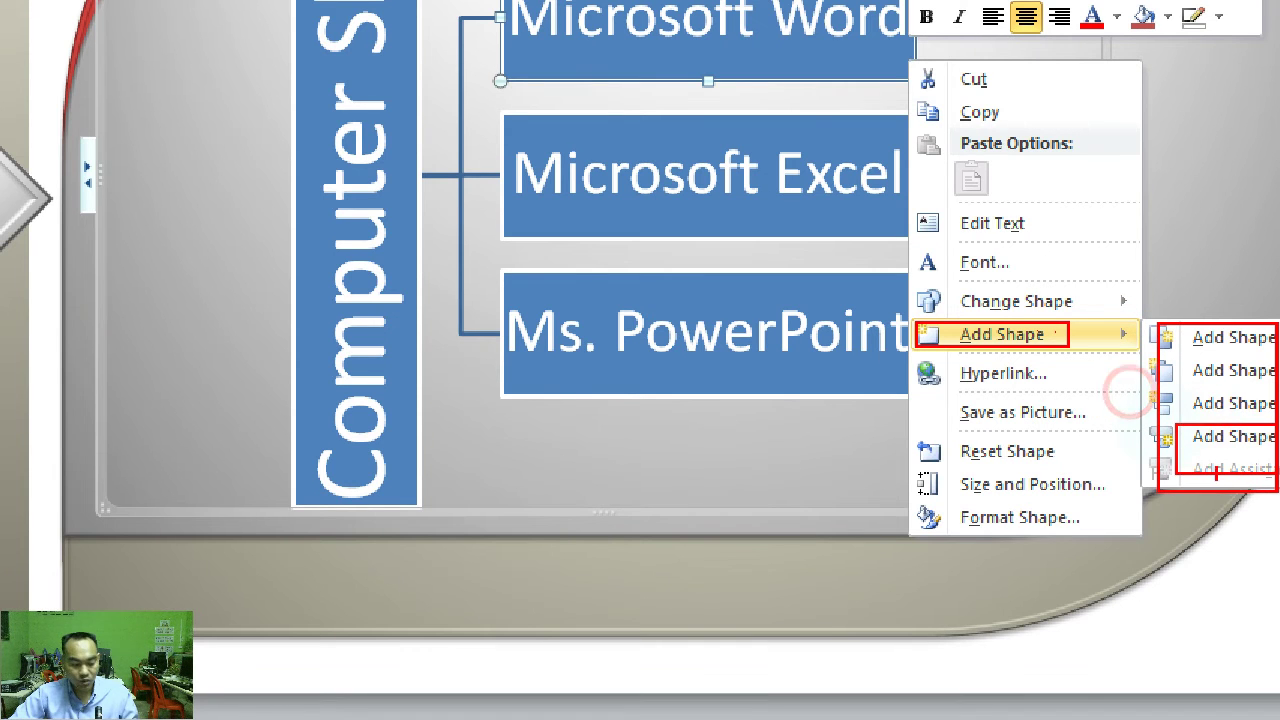
key("Escape")
key("Escape")
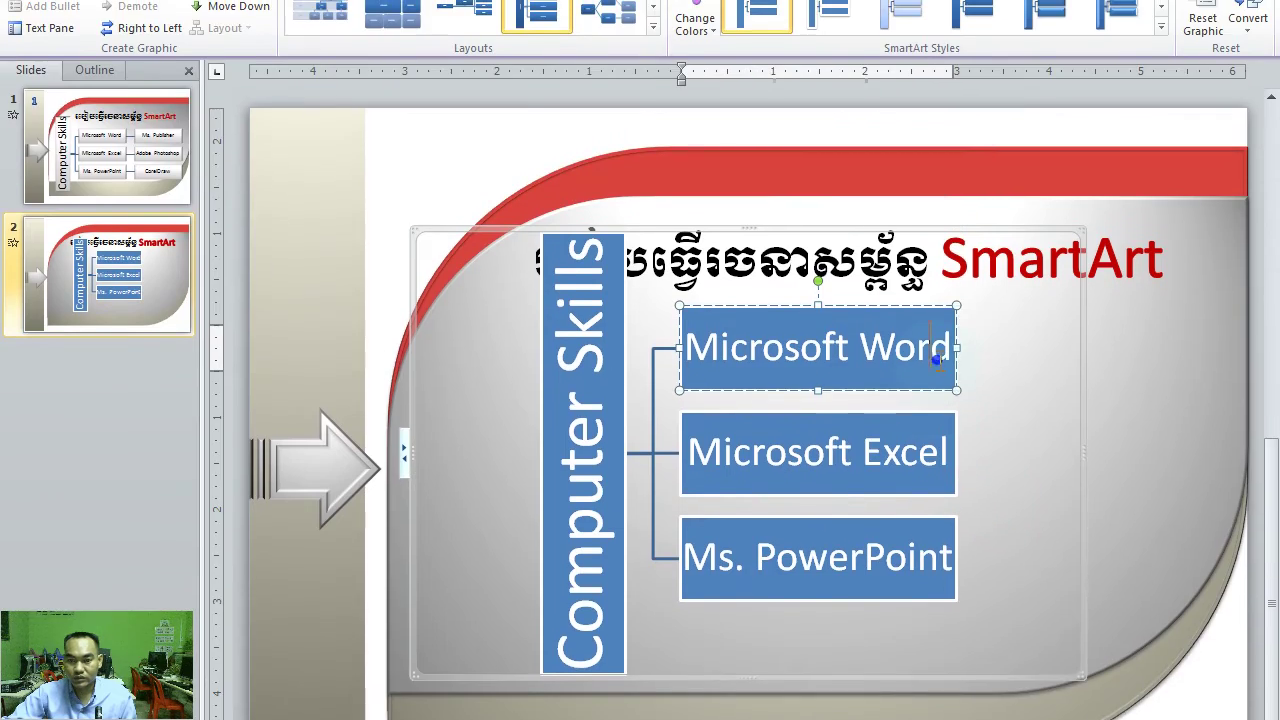
right_click(942, 135)
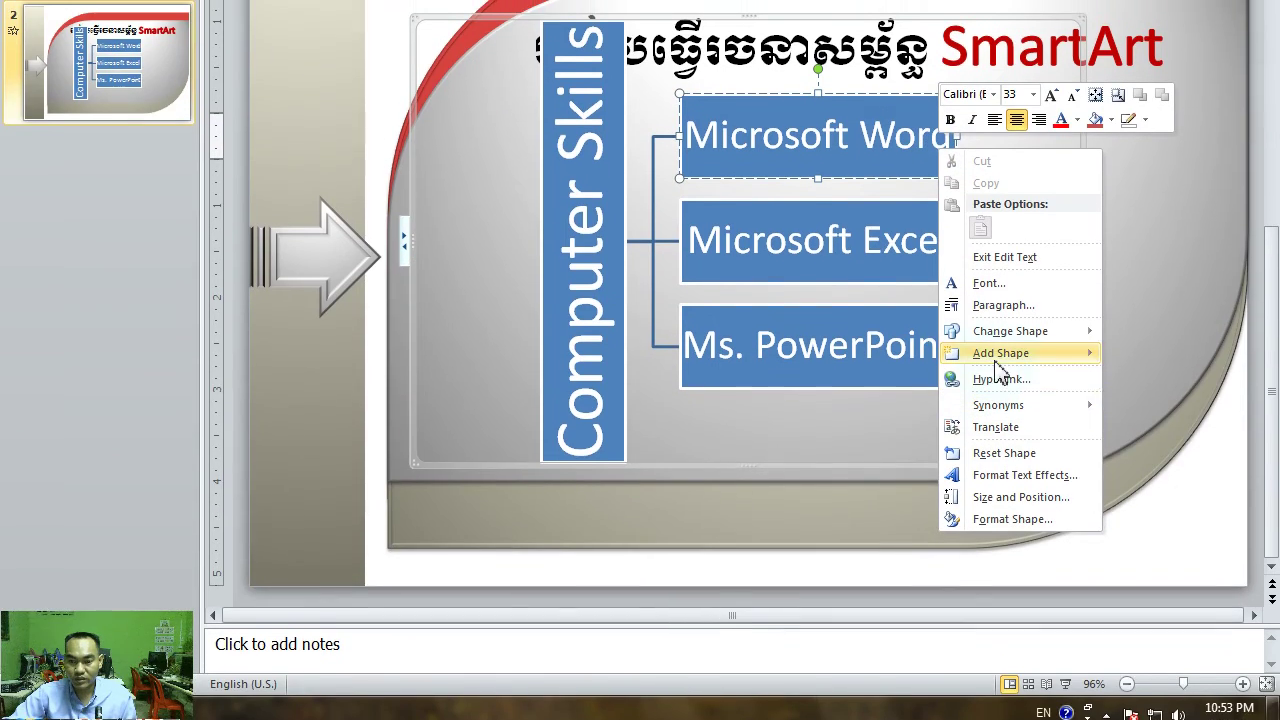
mouse_move(1000, 340)
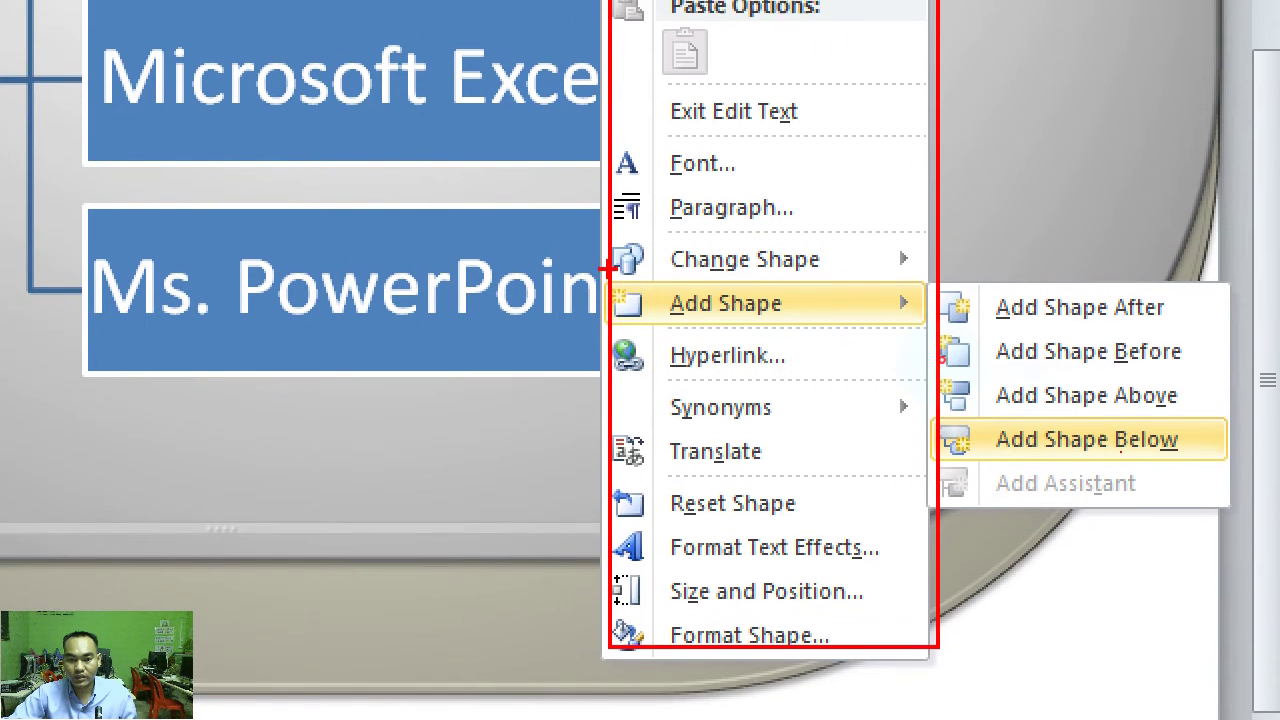
left_click_drag(612, 262, 650, 291)
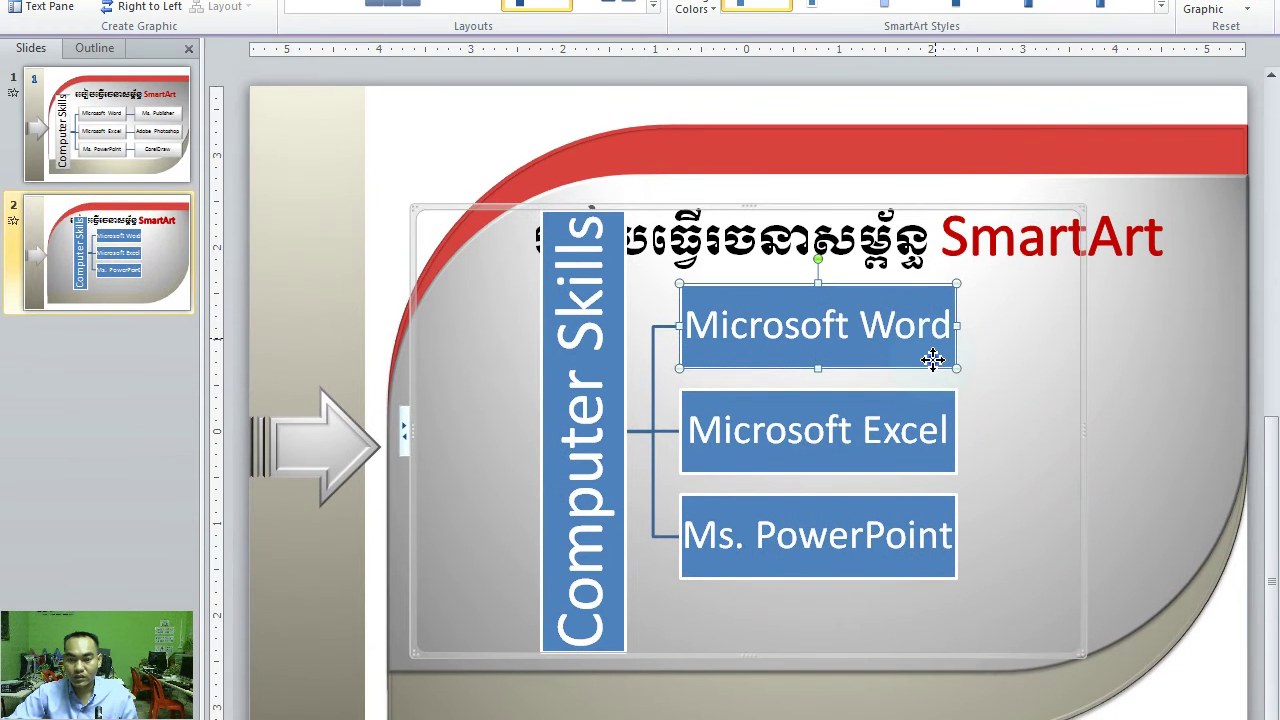
Add an empty box beside each of Microsoft Word, Microsoft Excel and Ms. PowerPoint
right_click(932, 316)
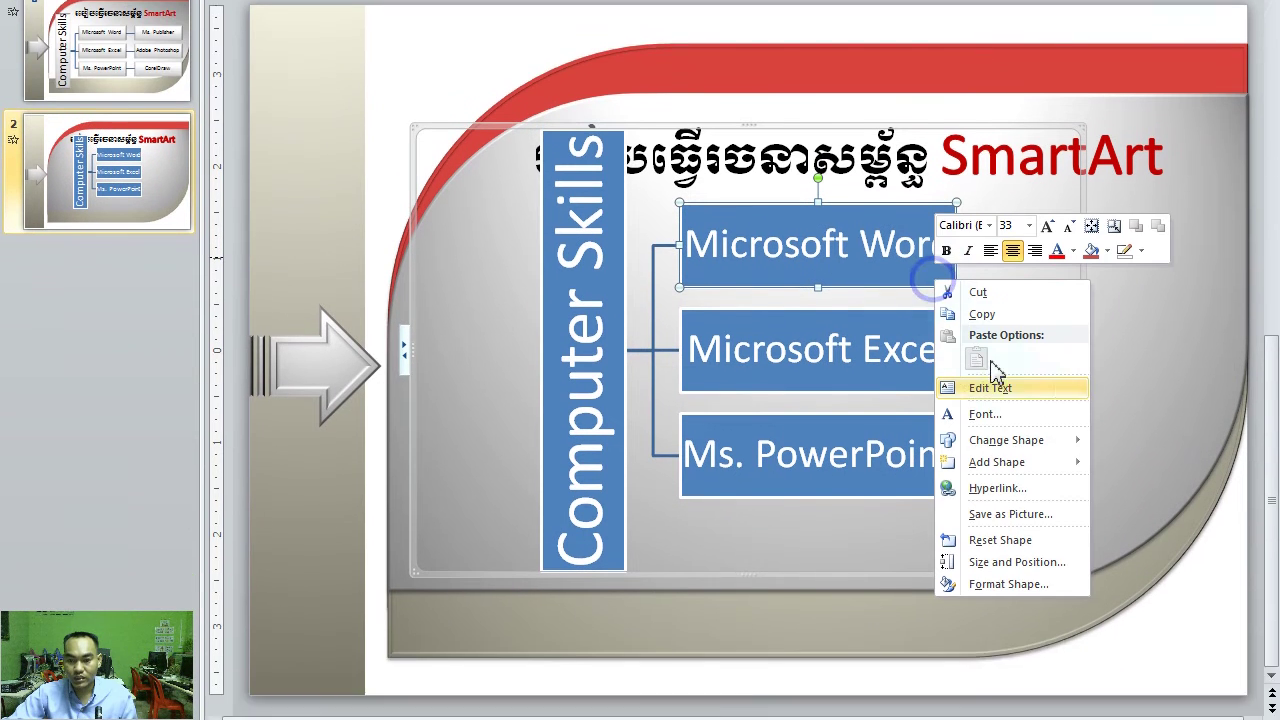
mouse_move(1020, 497)
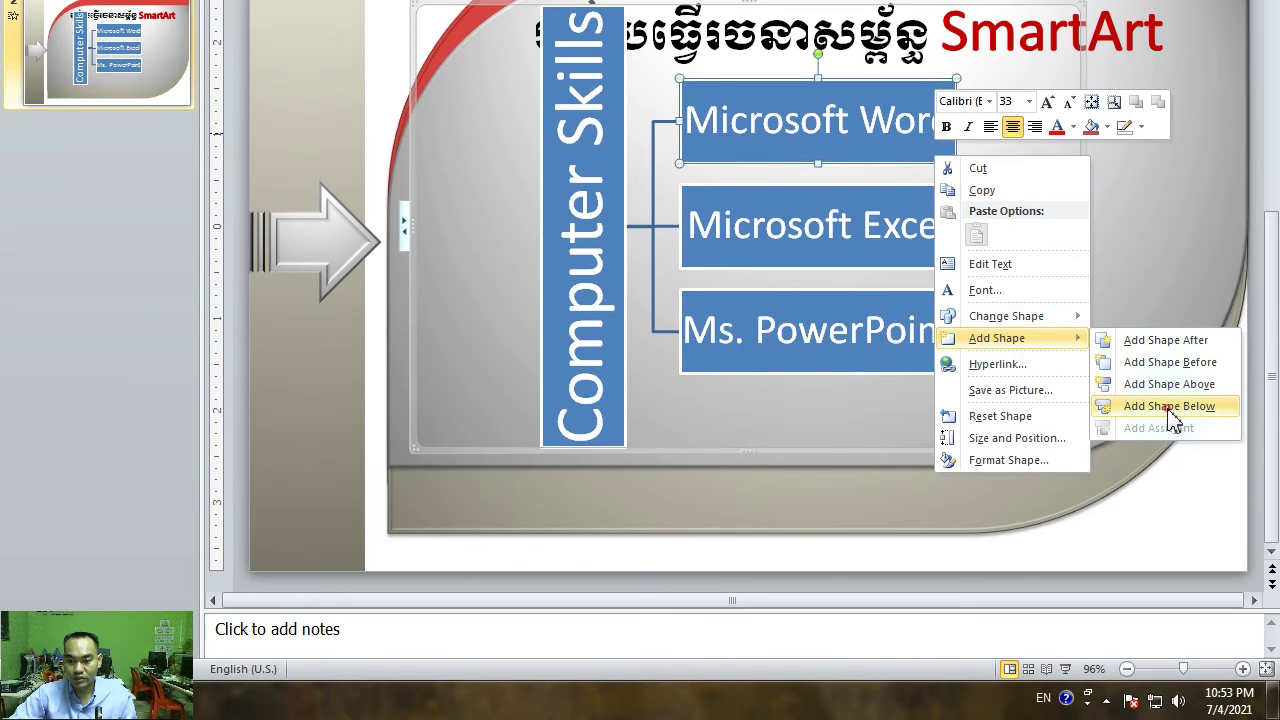
left_click(1170, 406)
left_click(783, 360)
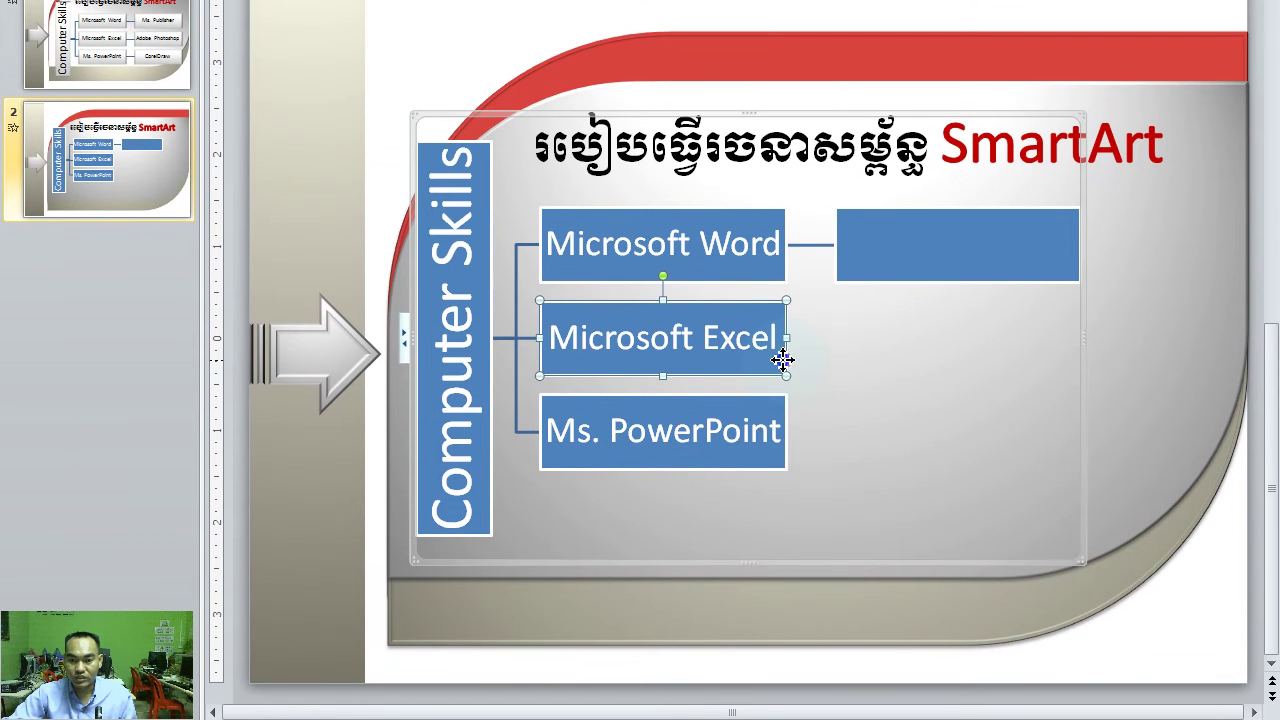
right_click(783, 360)
mouse_move(886, 556)
left_click(1046, 497)
left_click(780, 358)
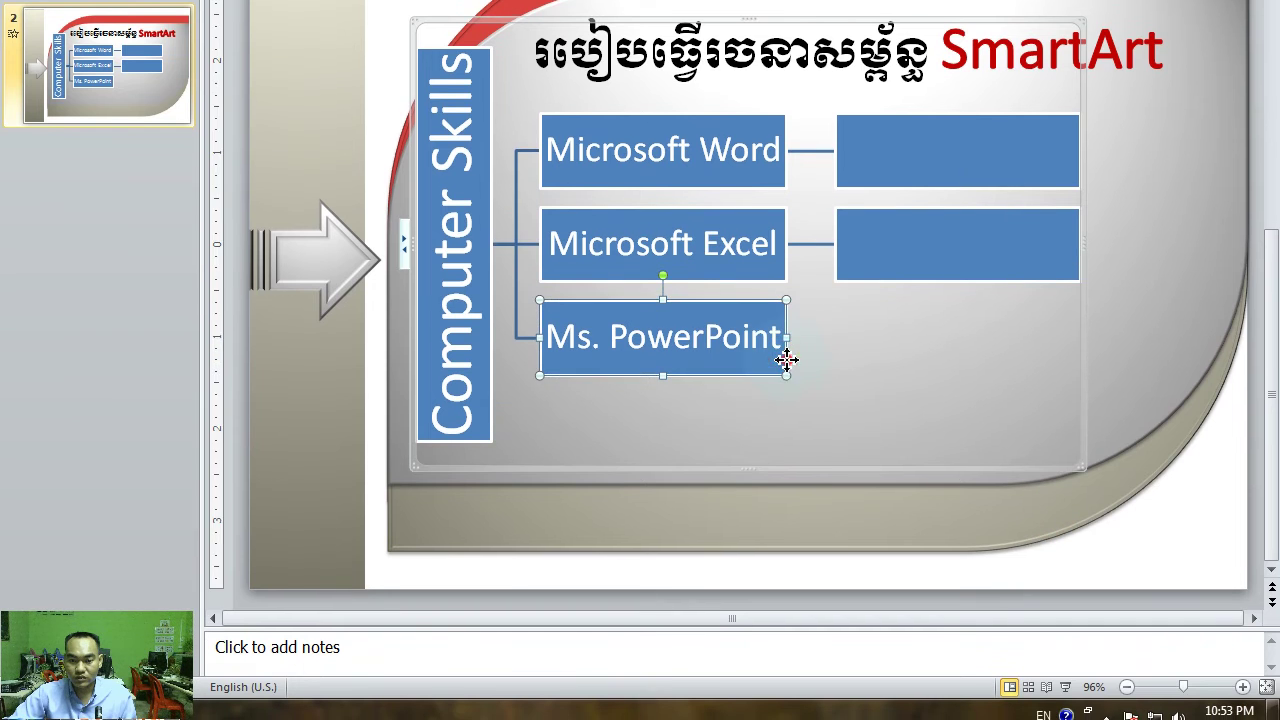
right_click(785, 357)
mouse_move(873, 537)
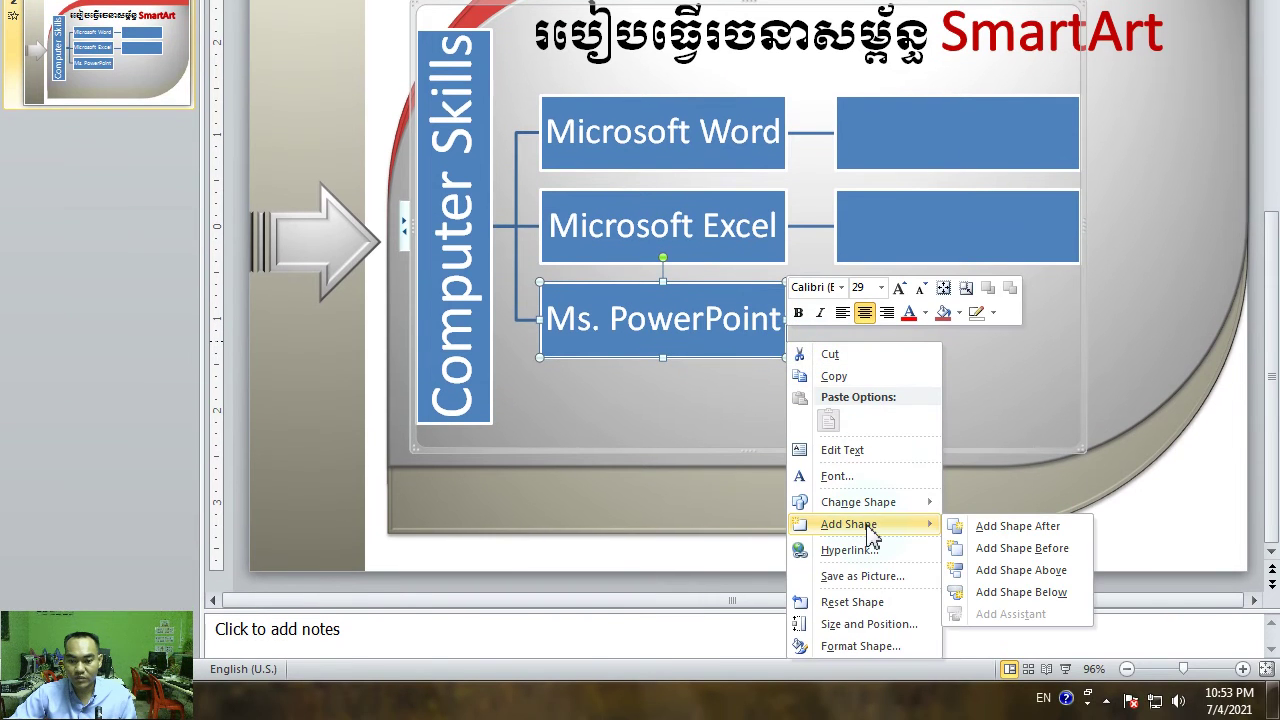
left_click(1028, 592)
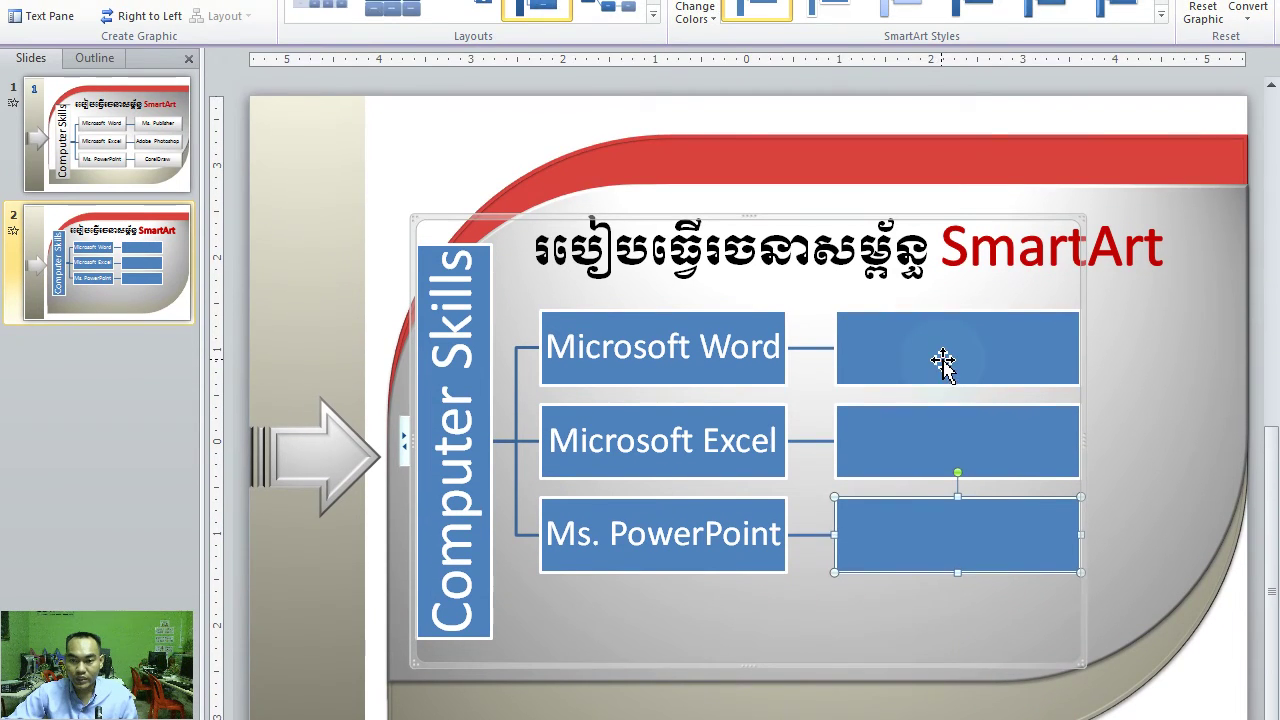
left_click(943, 362)
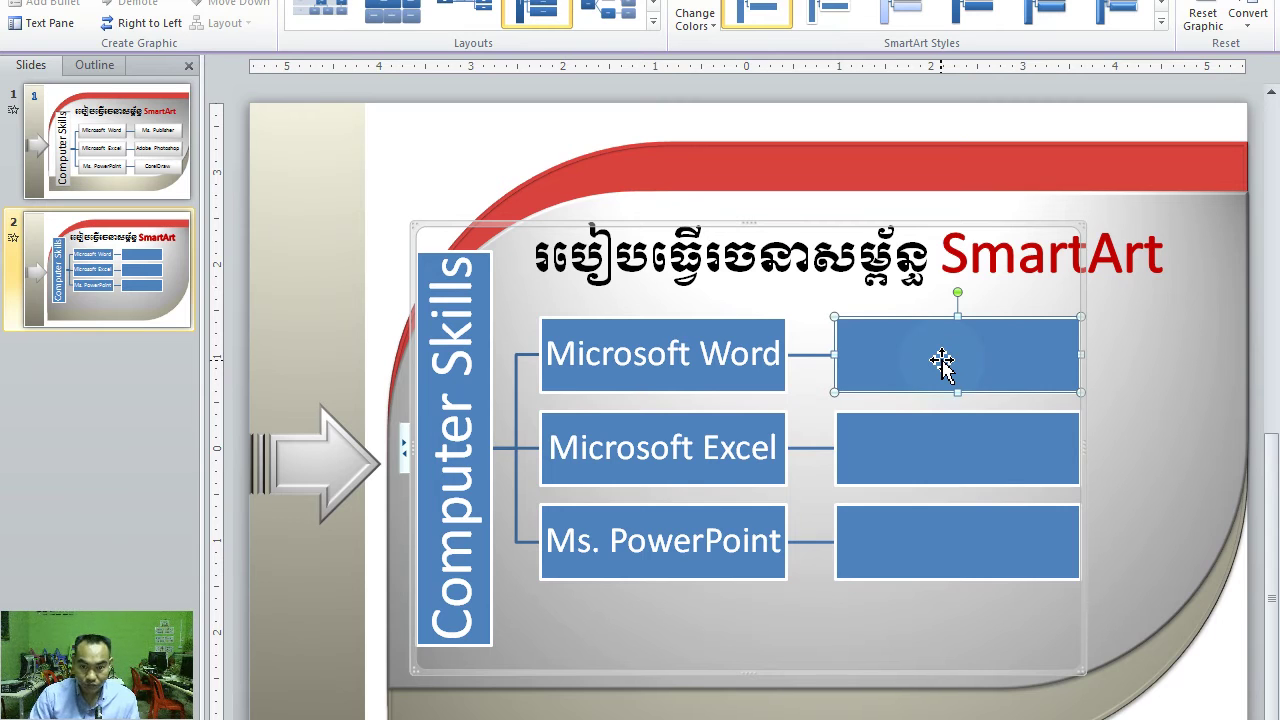
Type Ms. Publisher, Adobe Photoshop and CorelDraw into the three new boxes
type("Ms. Publi")
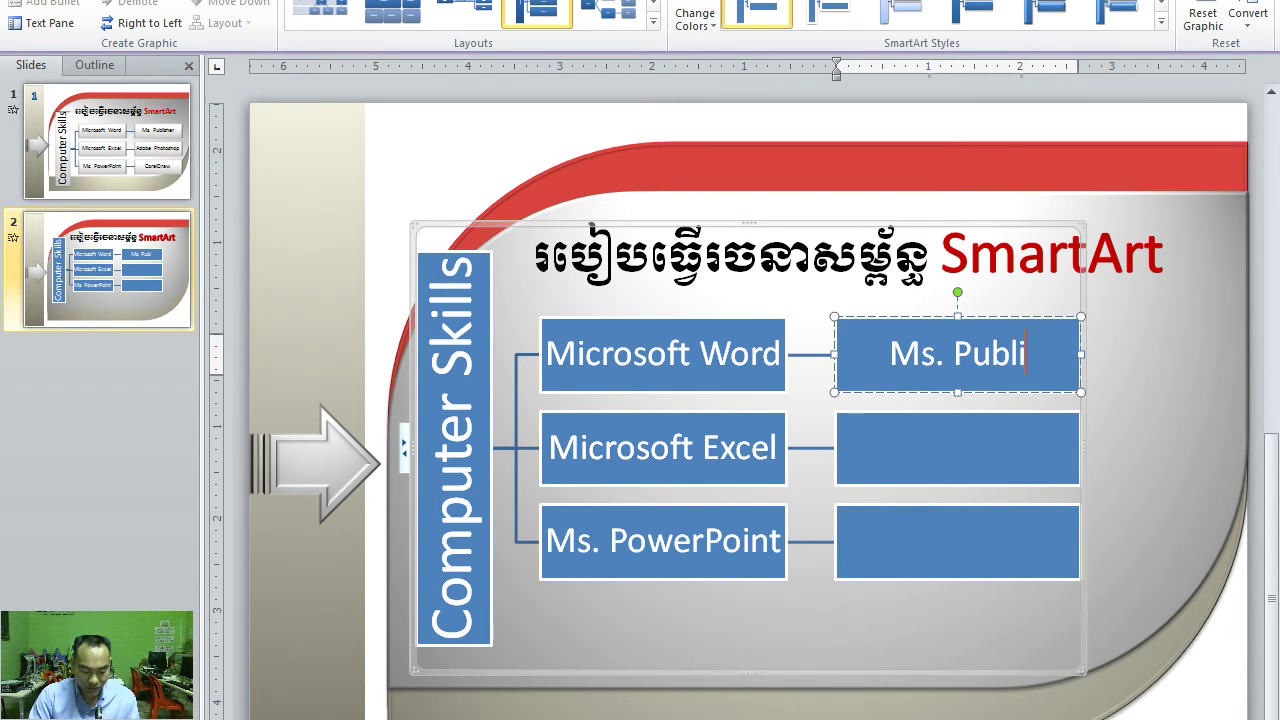
type("er")
key("BackSpace")
key("BackSpace")
key("BackSpace")
key("BackSpace")
type("r")
left_click(965, 444)
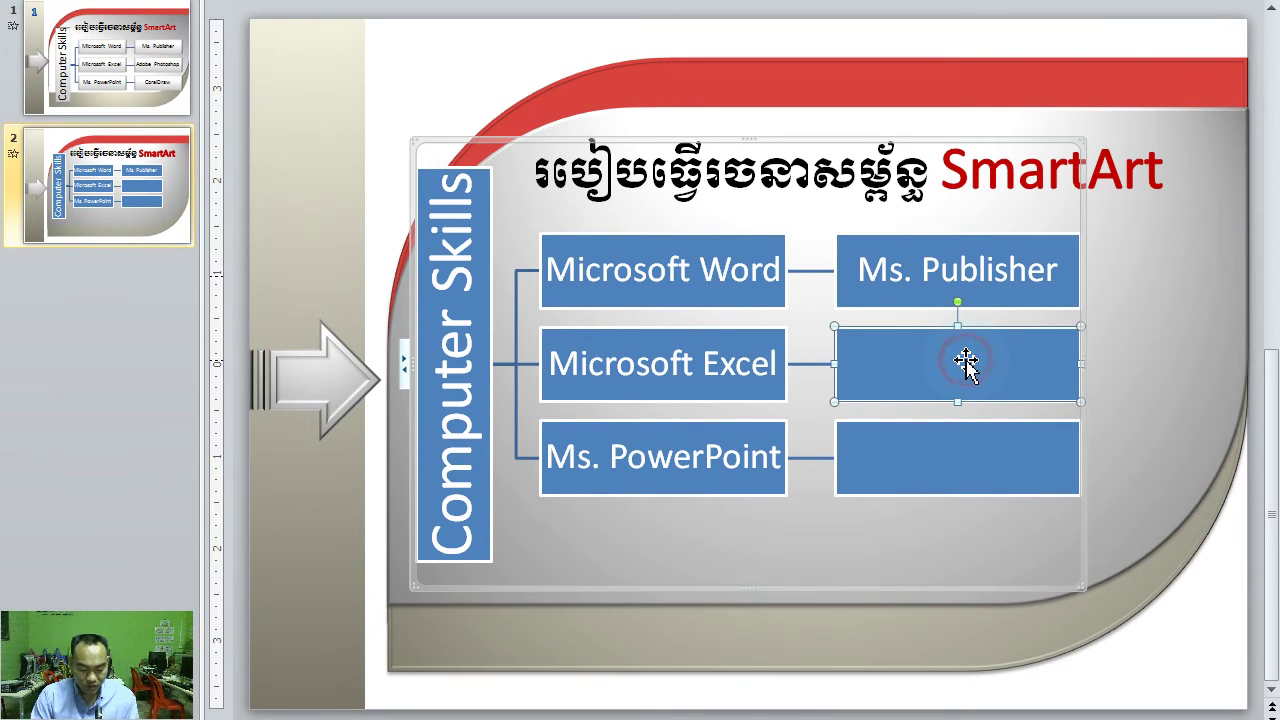
type("Adobe")
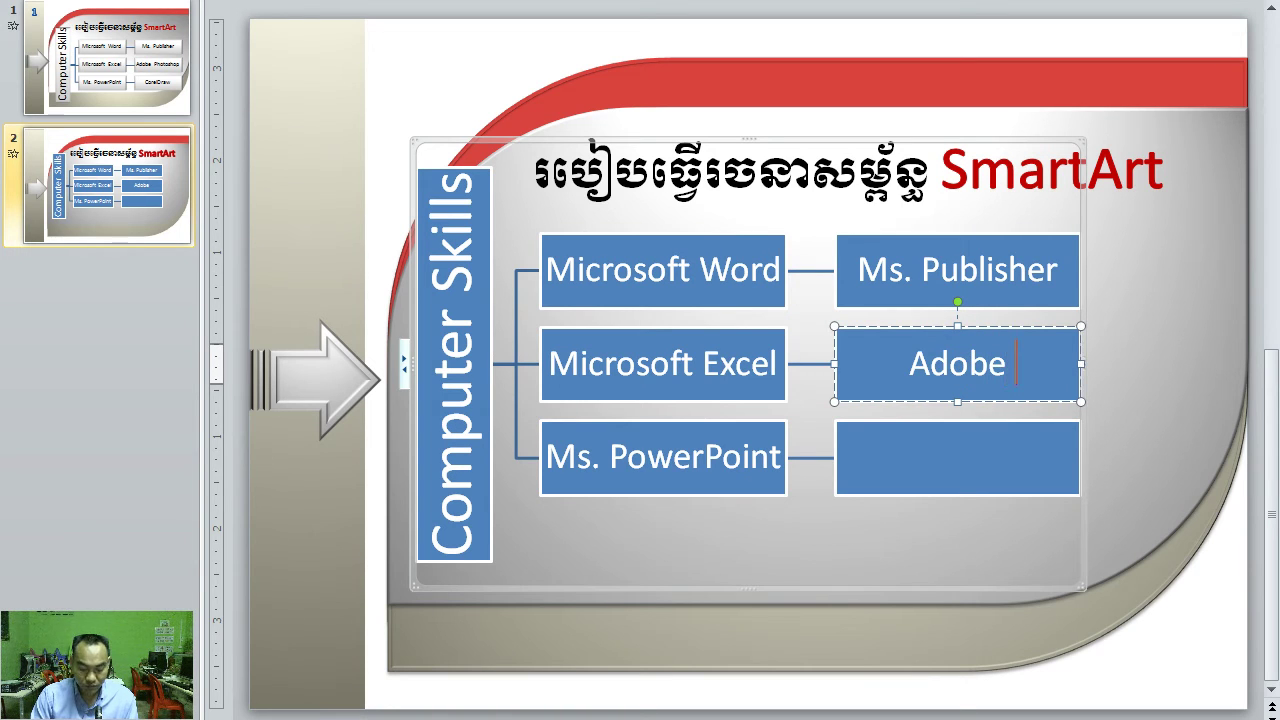
type("otoshop")
left_click(957, 360)
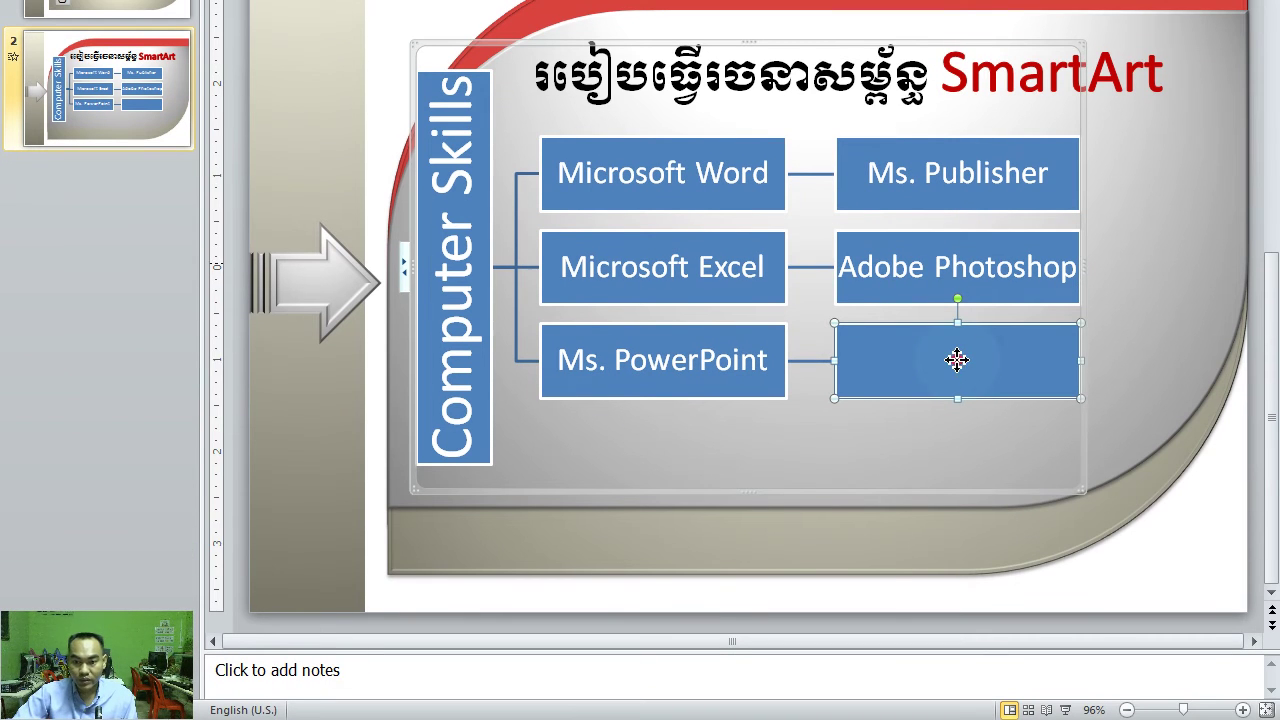
type("CorelDraw")
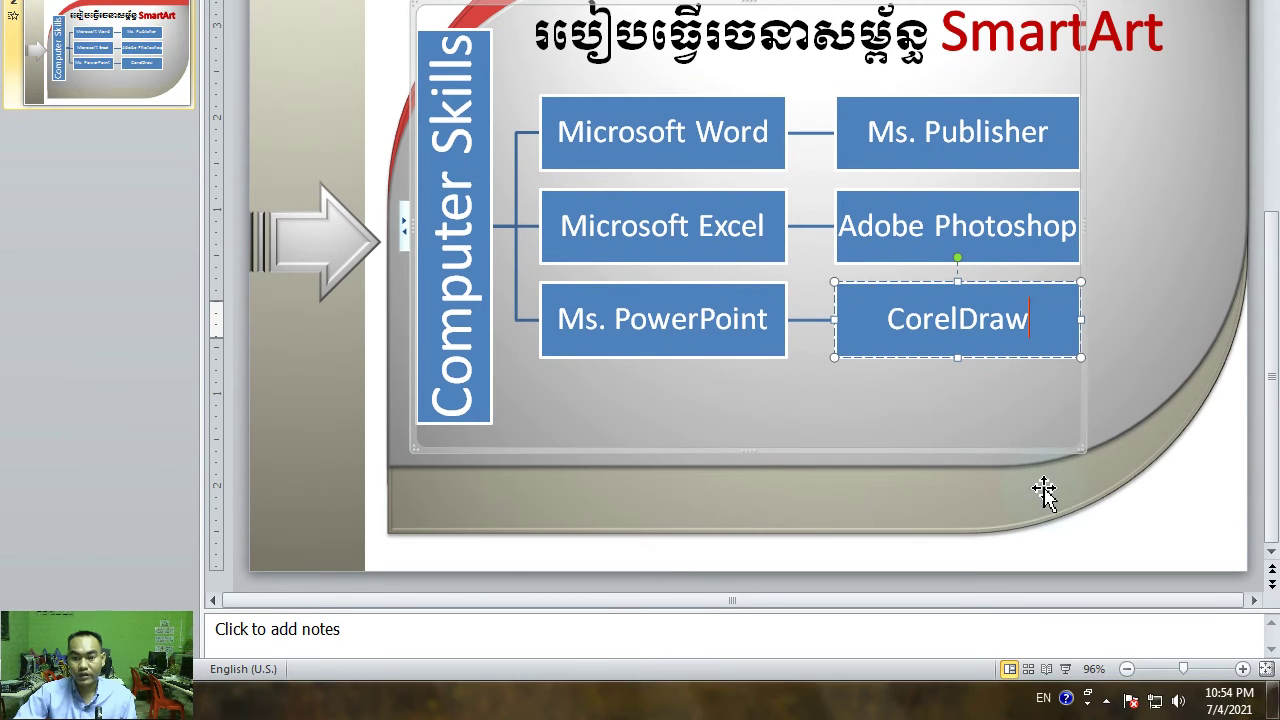
left_click(1089, 530)
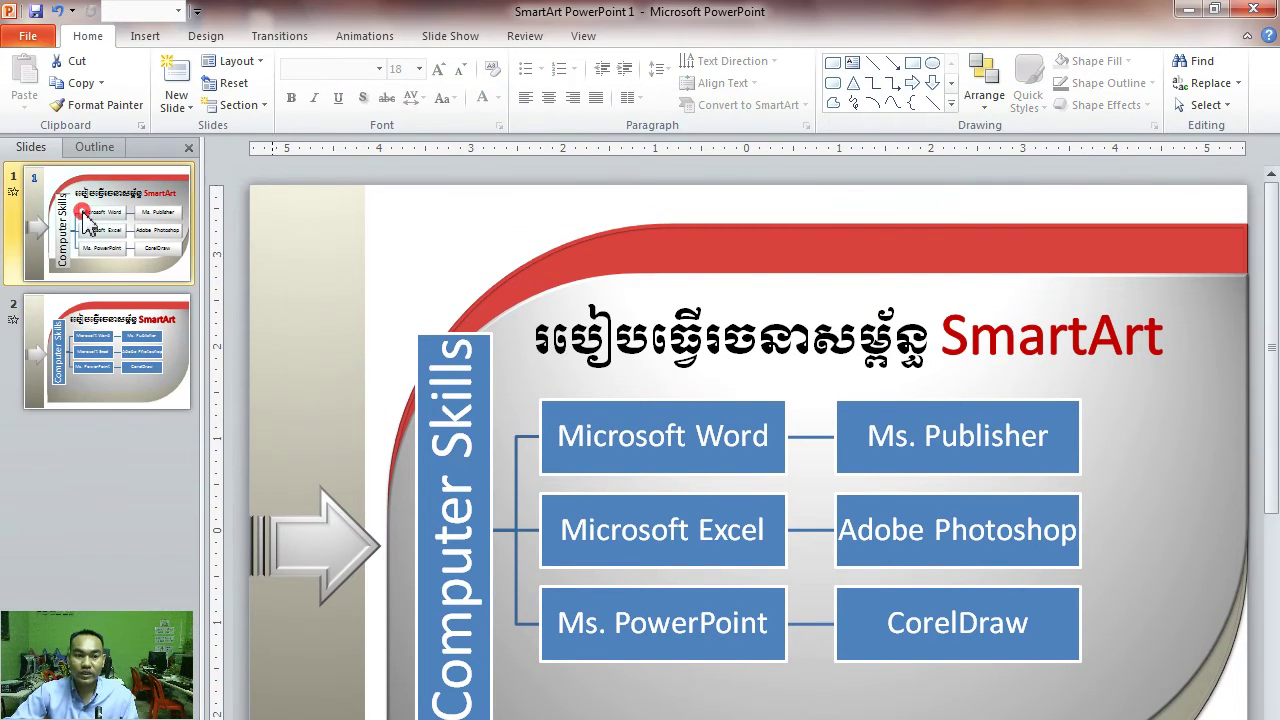
After viewing slide 1, shrink slide 2's diagram from its top-left corner and shift it right
left_click(100, 222)
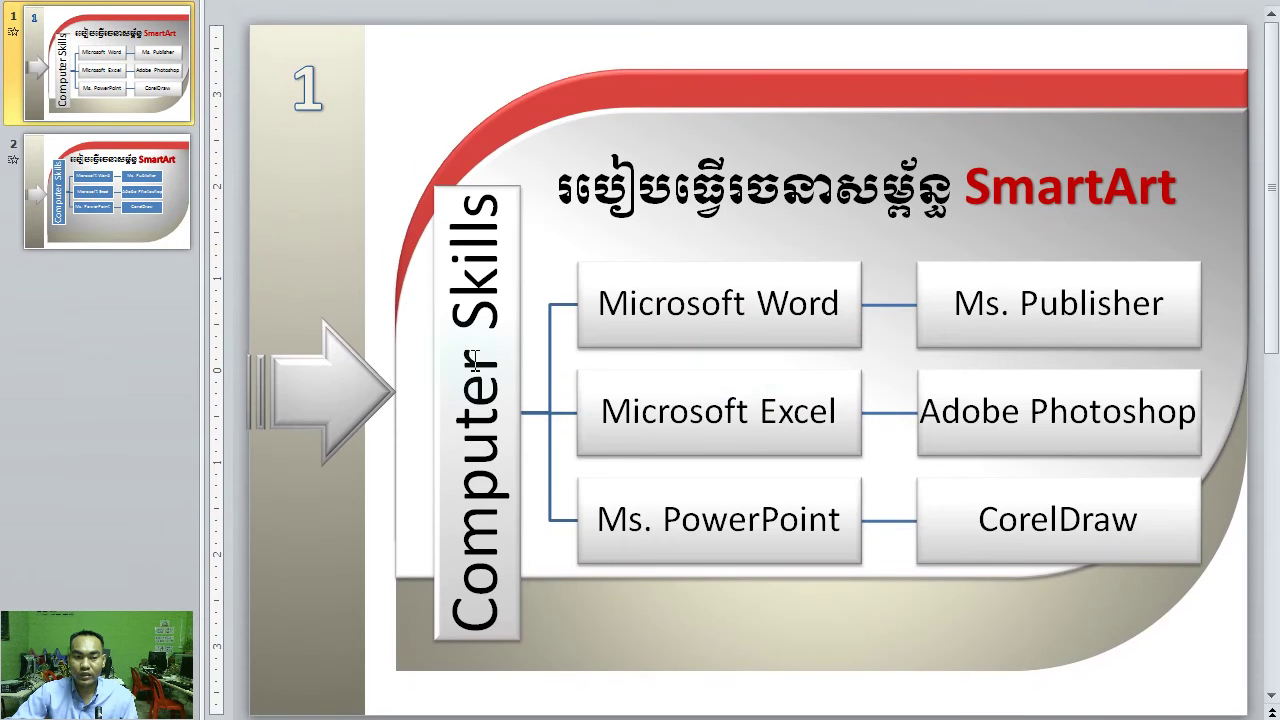
scroll(475, 360, "down", 1)
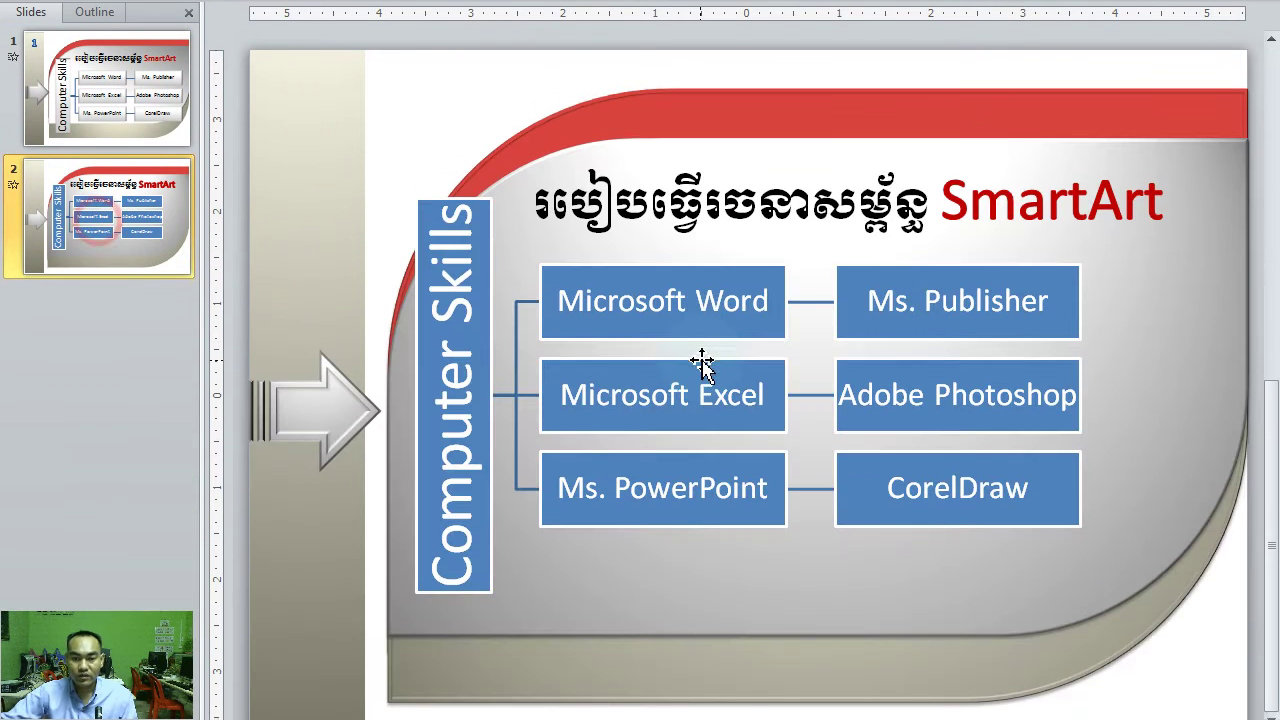
left_click(675, 368)
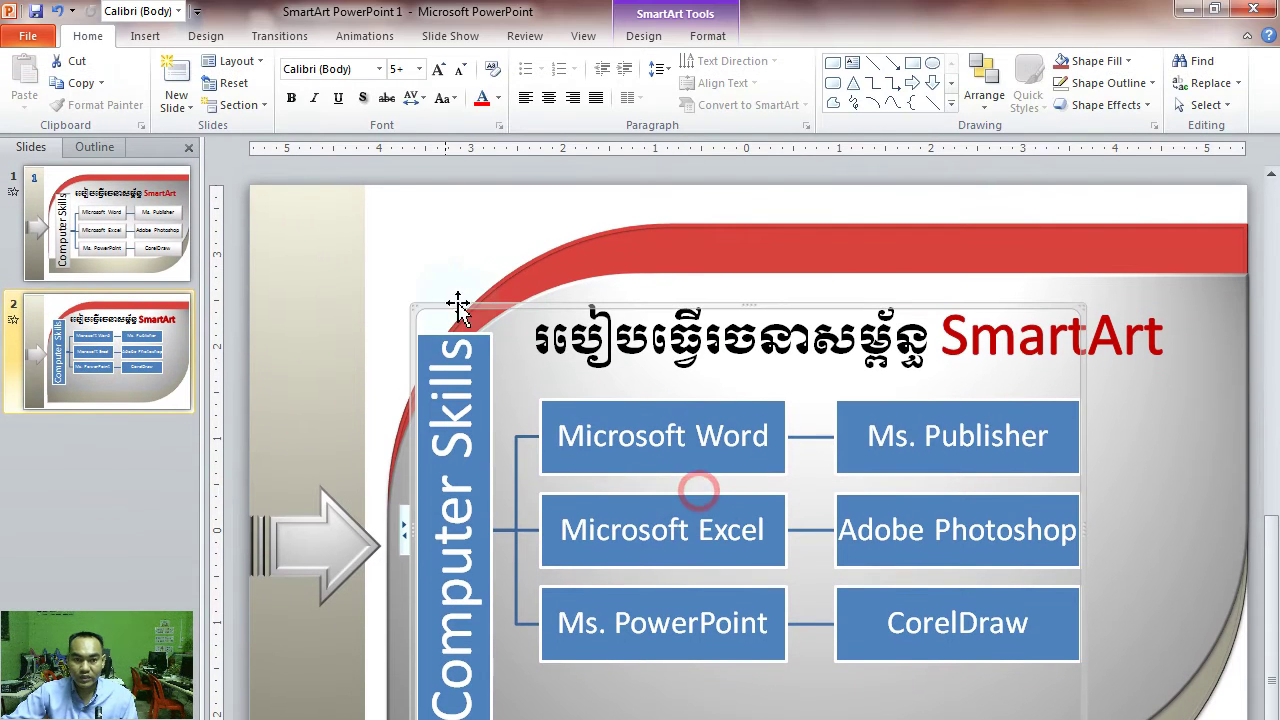
left_click_drag(414, 307, 460, 303)
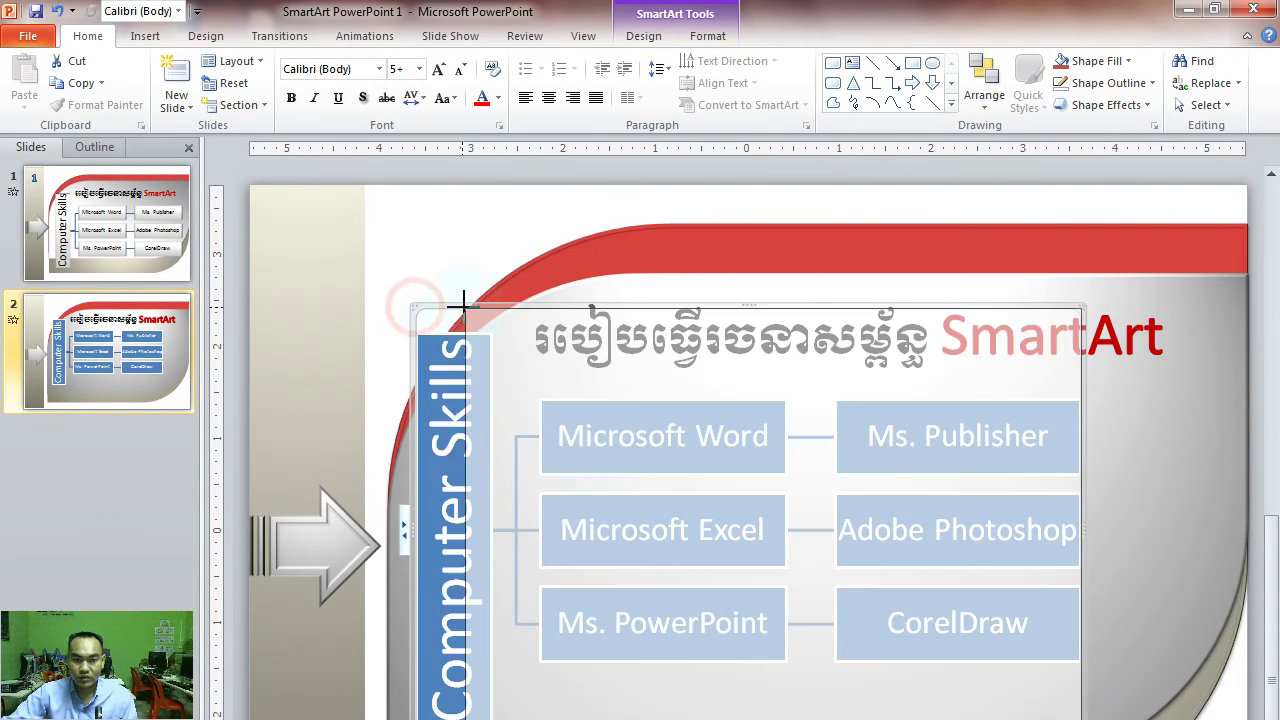
left_click_drag(643, 310, 705, 310)
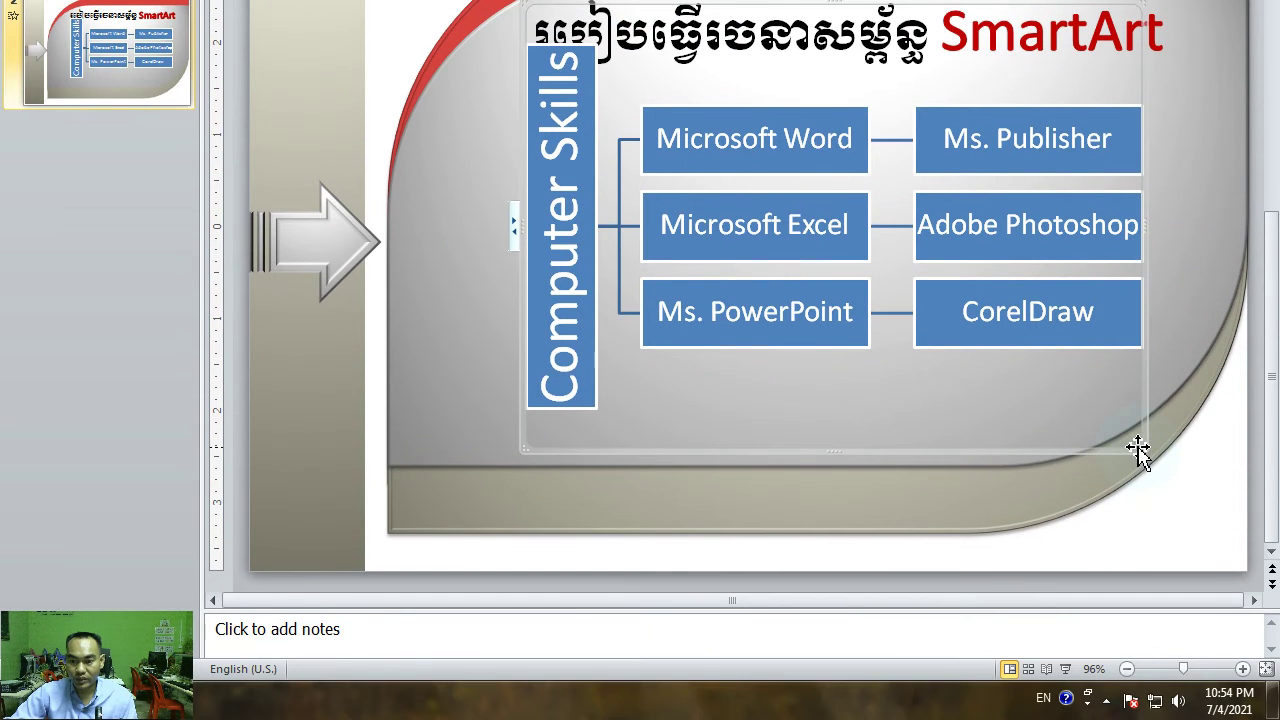
Resize and nudge the diagram with corner drags and arrow keys to fit the silver panel
left_click_drag(1143, 449, 1192, 457)
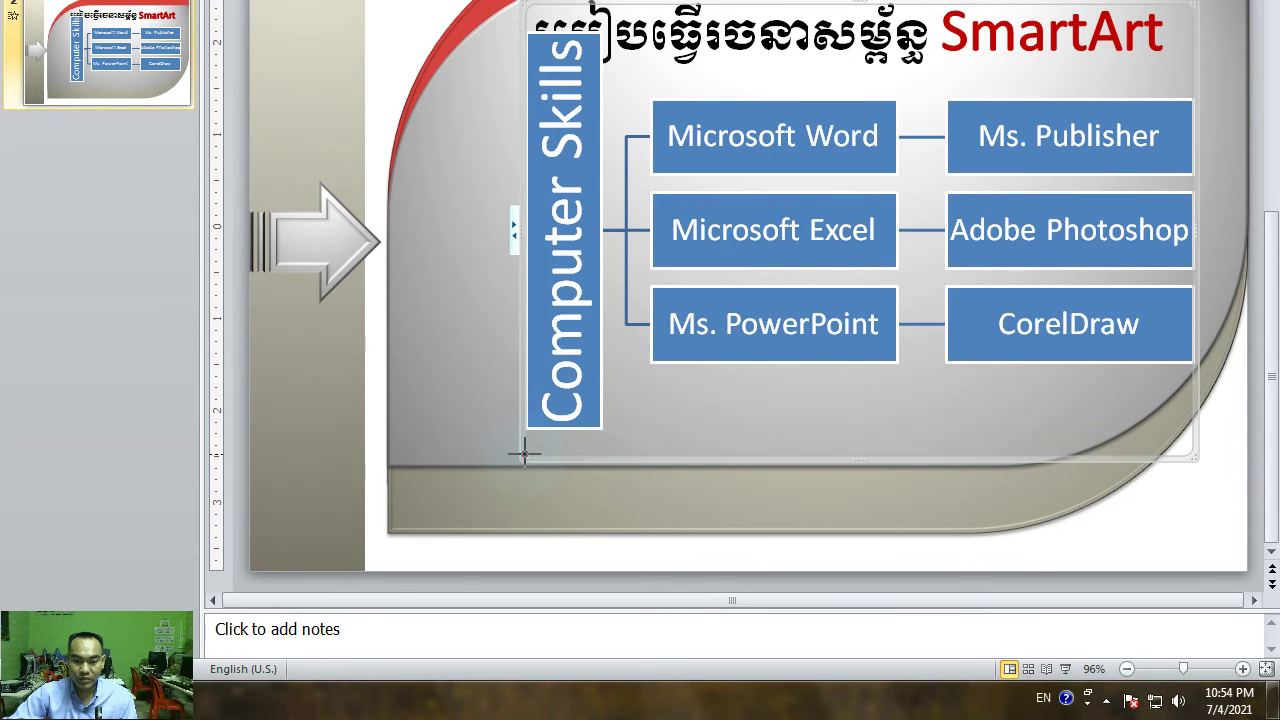
left_click_drag(525, 455, 408, 530)
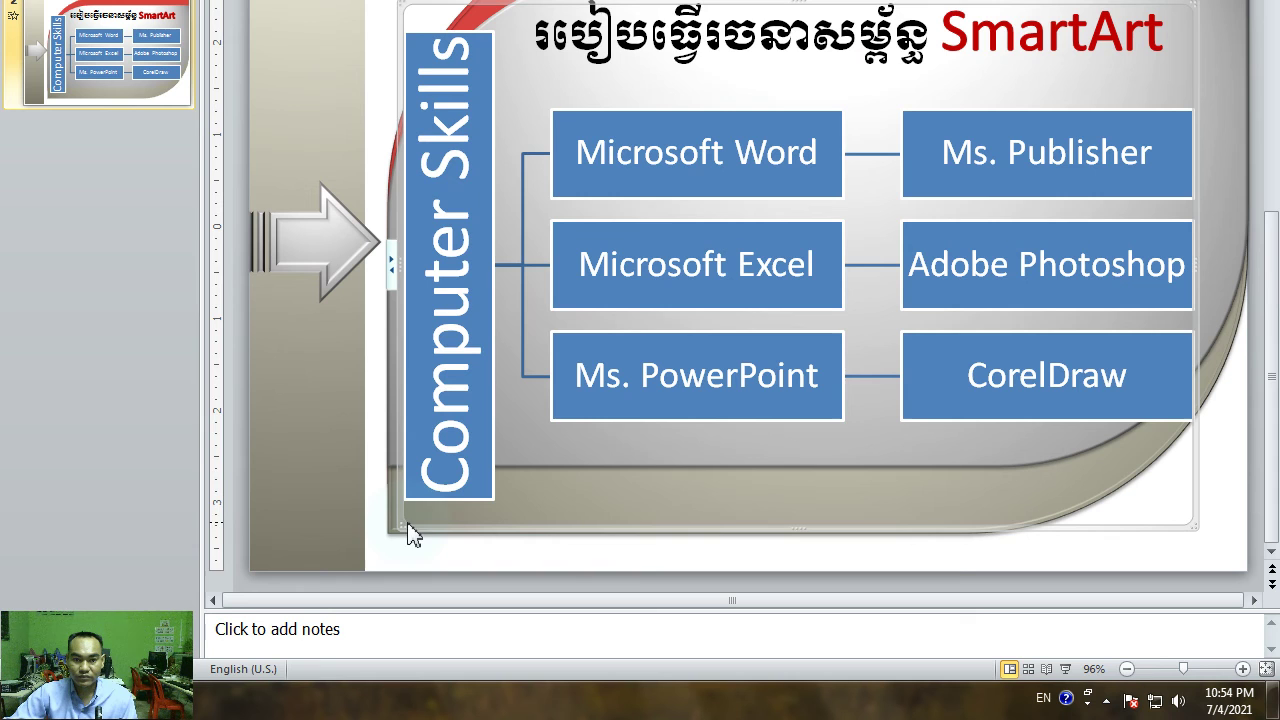
key("Right")
key("Right")
key("Right")
key("Up")
key("Up")
key("Up")
key("Left")
key("Left")
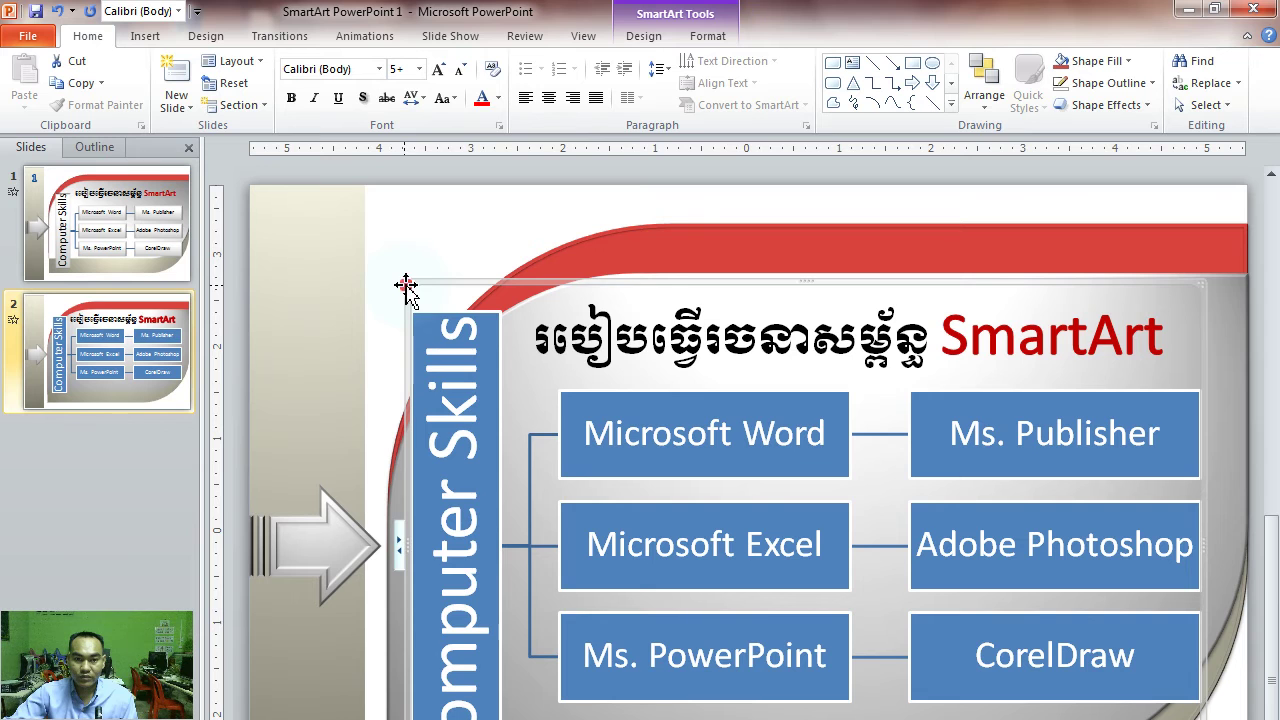
mouse_move(407, 285)
left_mouse_down()
mouse_move(437, 322)
mouse_move(429, 313)
left_mouse_up()
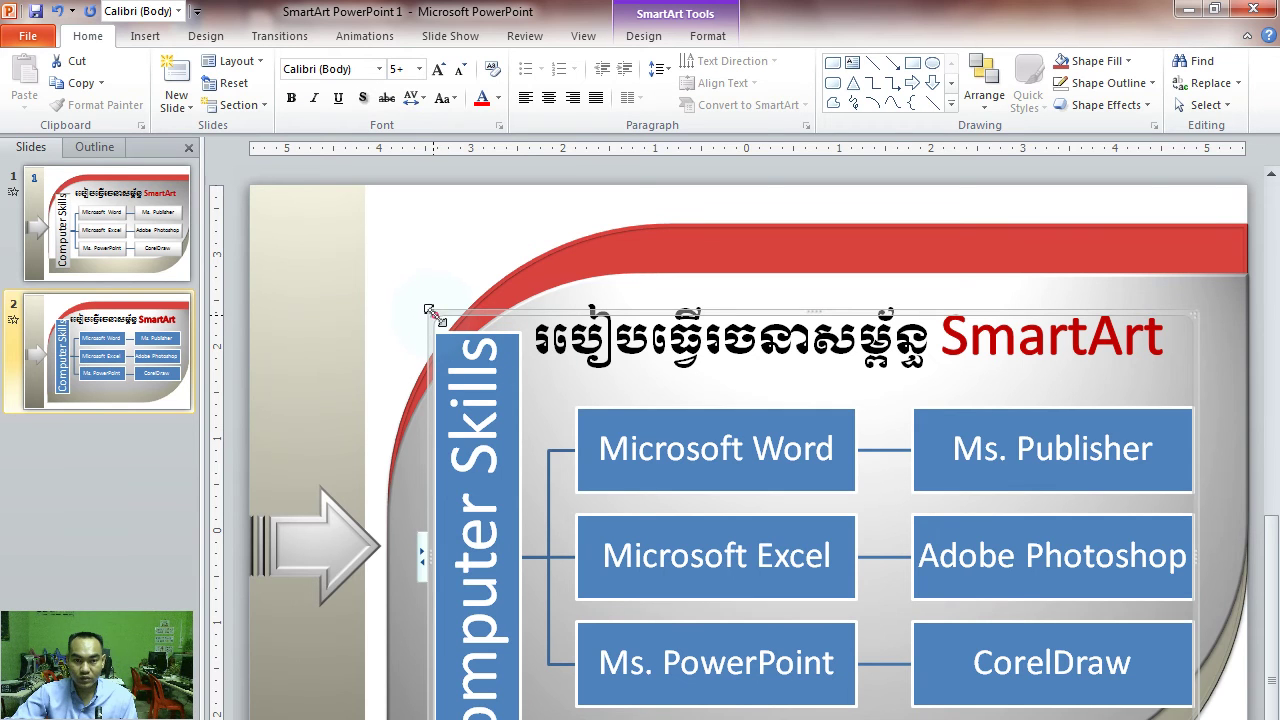
left_click_drag(429, 313, 448, 328)
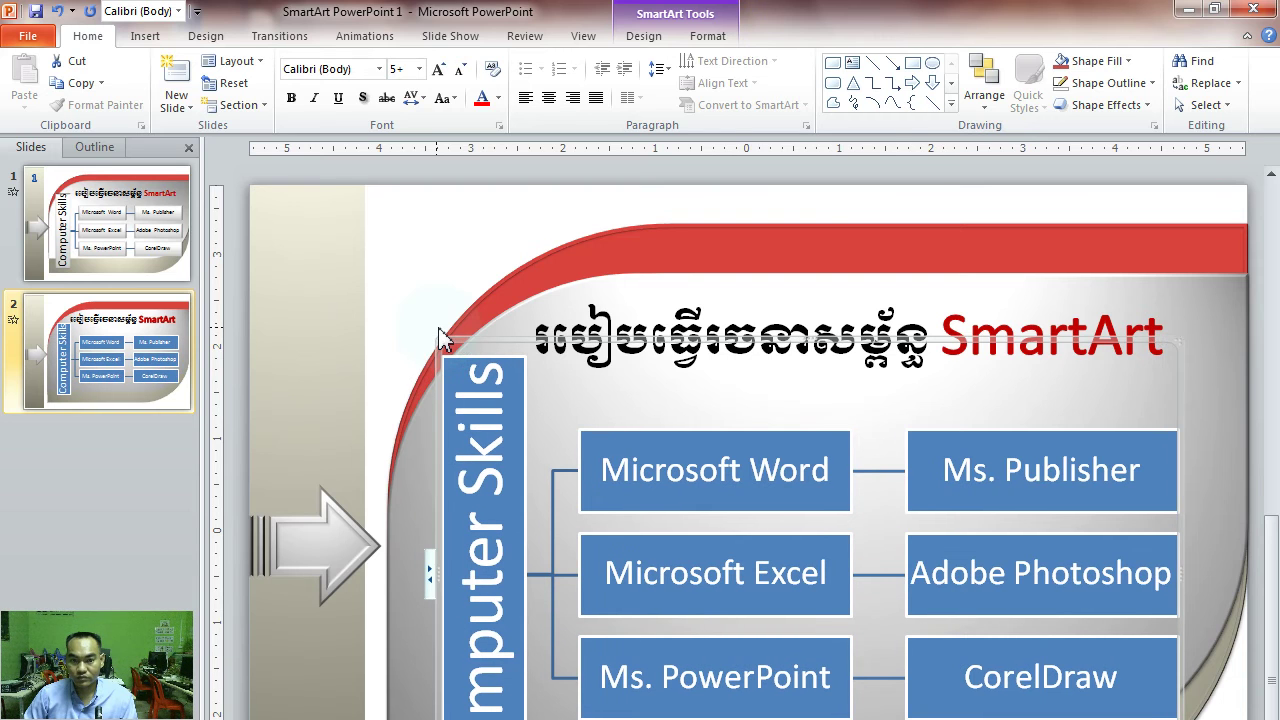
Nudge the Khmer title box down and left above the diagram, then reselect the SmartArt
left_click(640, 223)
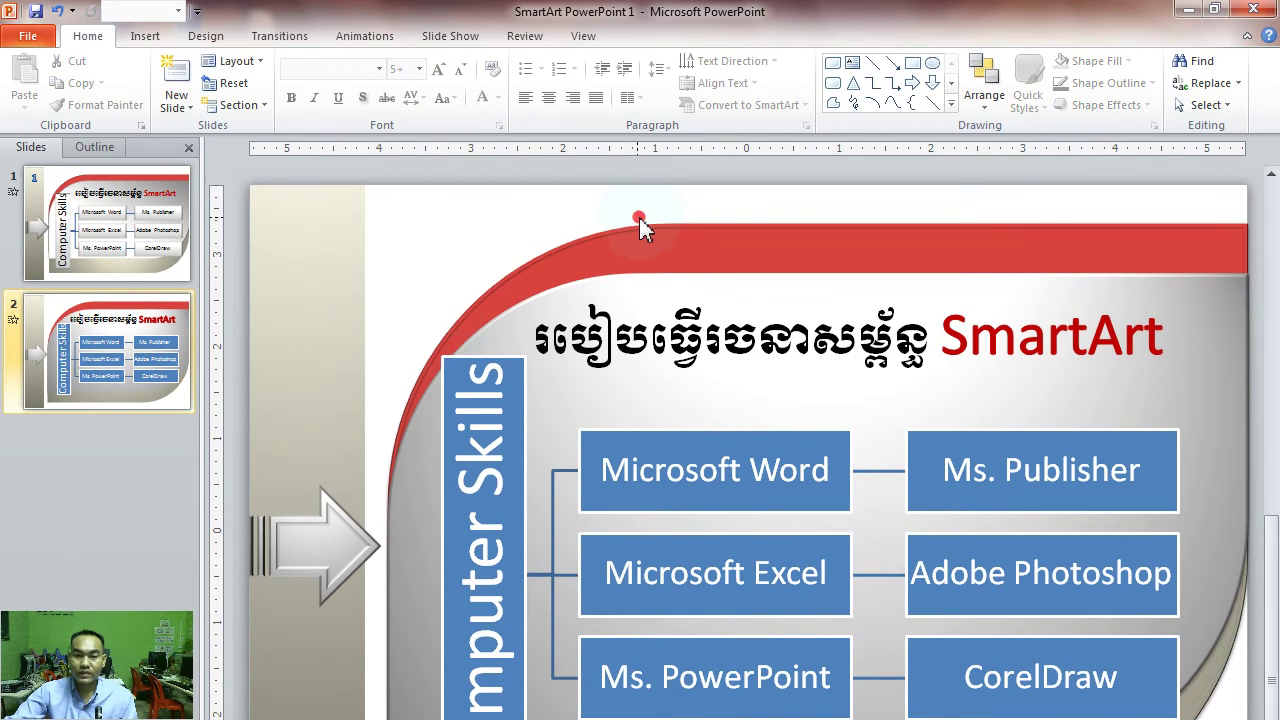
left_click(688, 345)
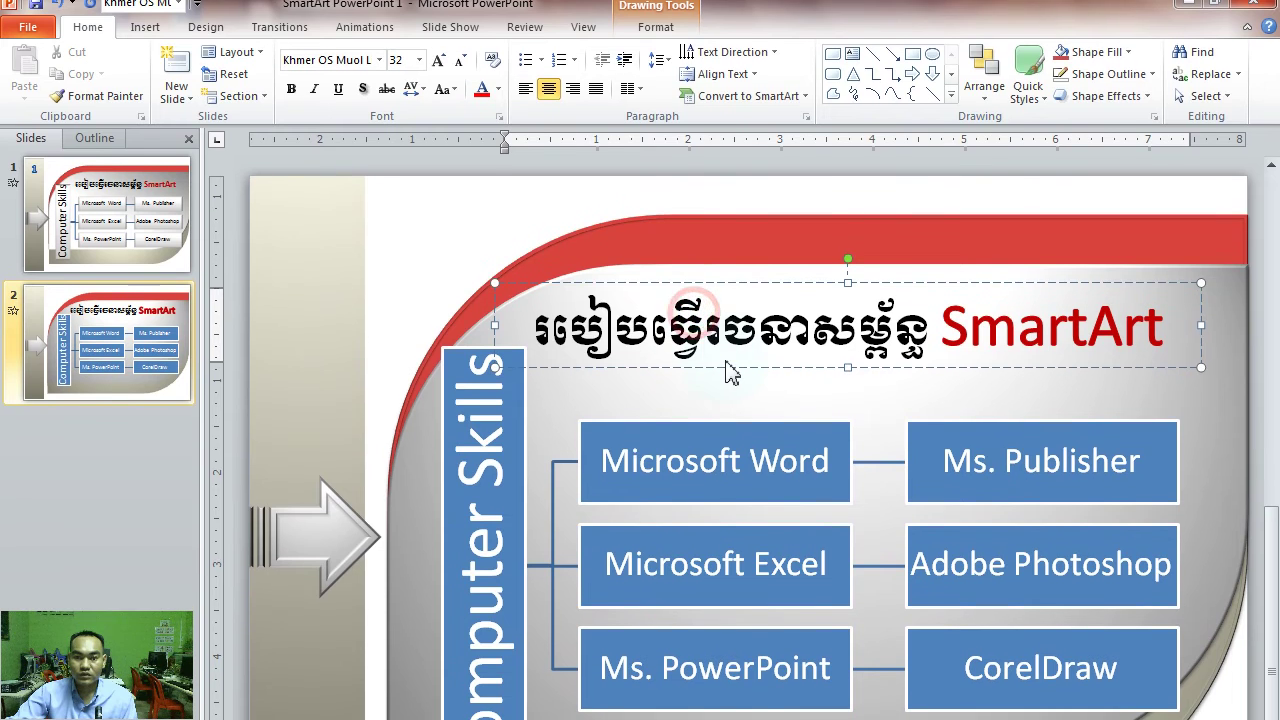
left_click(727, 362)
left_click(716, 318)
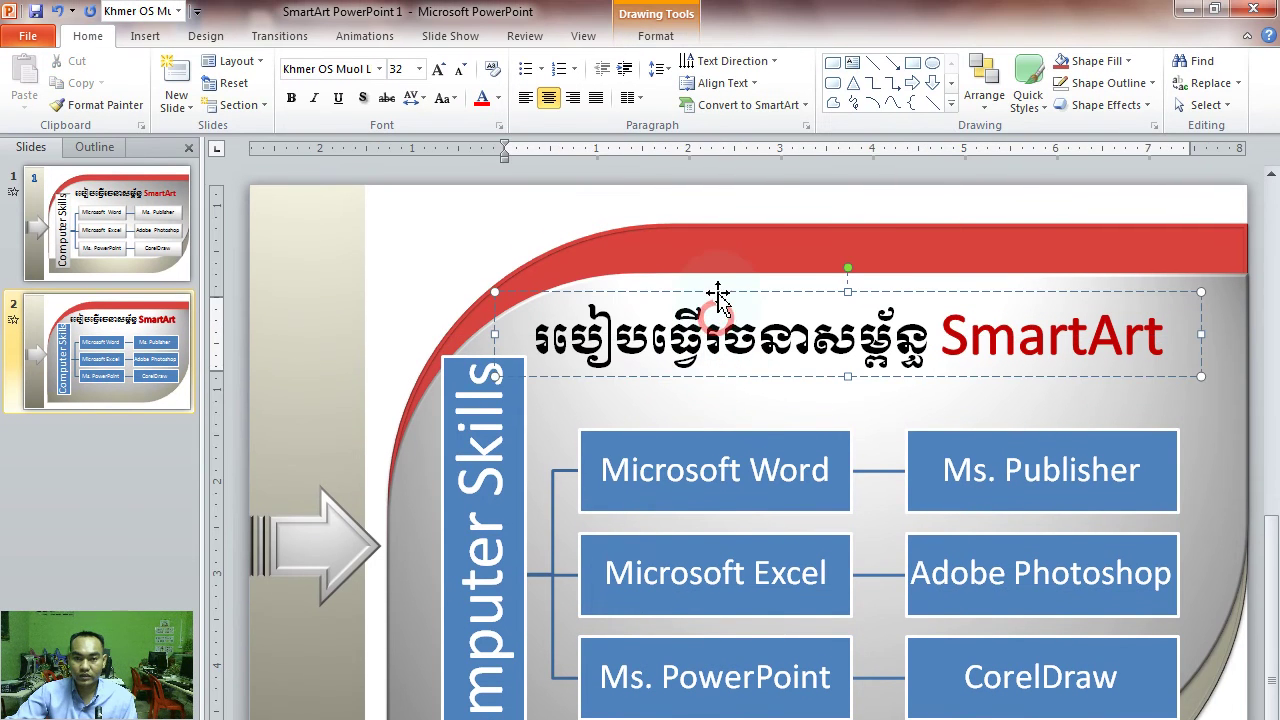
left_click(716, 291)
key("Down")
key("Down")
key("Left")
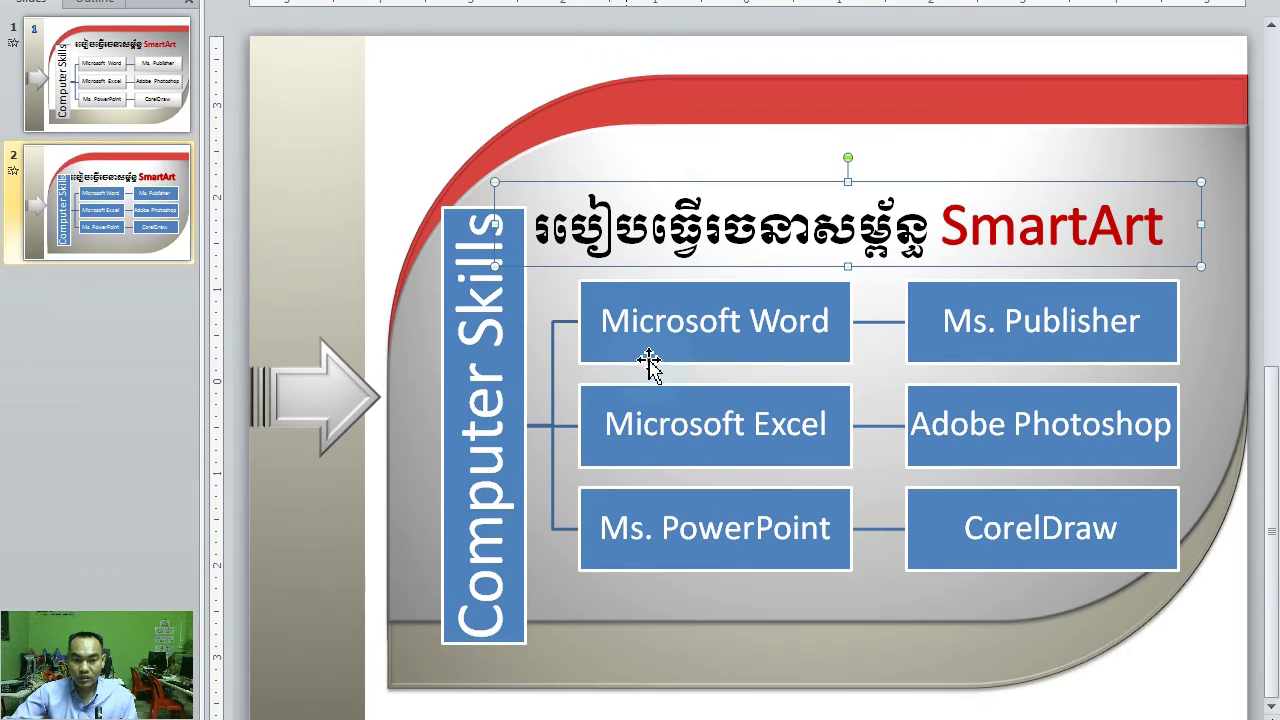
left_click(383, 373)
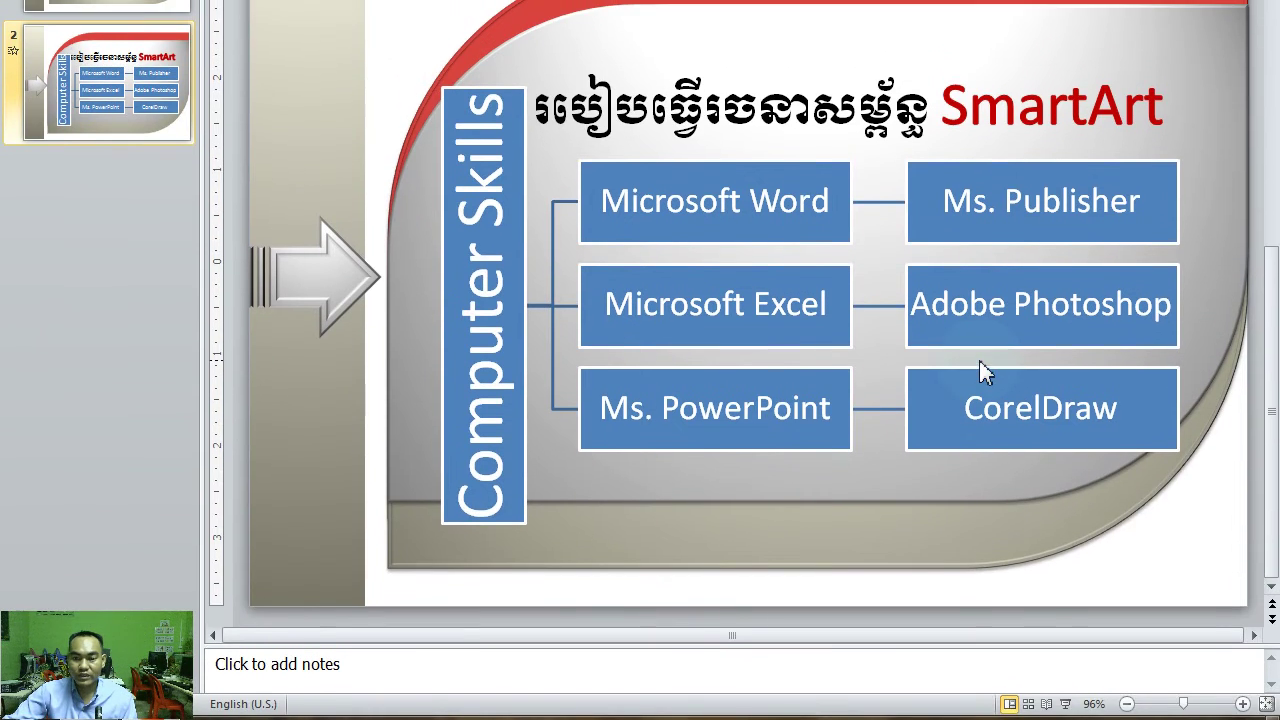
left_click(977, 367)
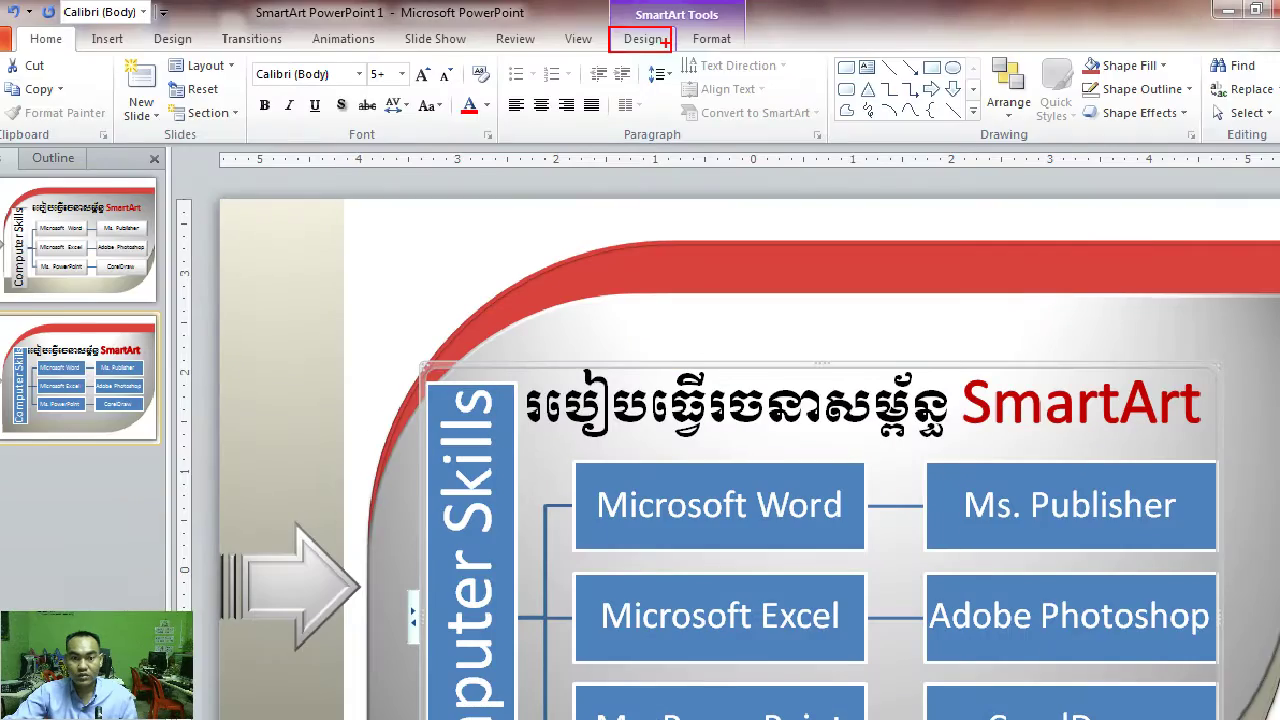
Apply the Dark 1 Outline colour scheme to the SmartArt diagram
left_click(659, 38)
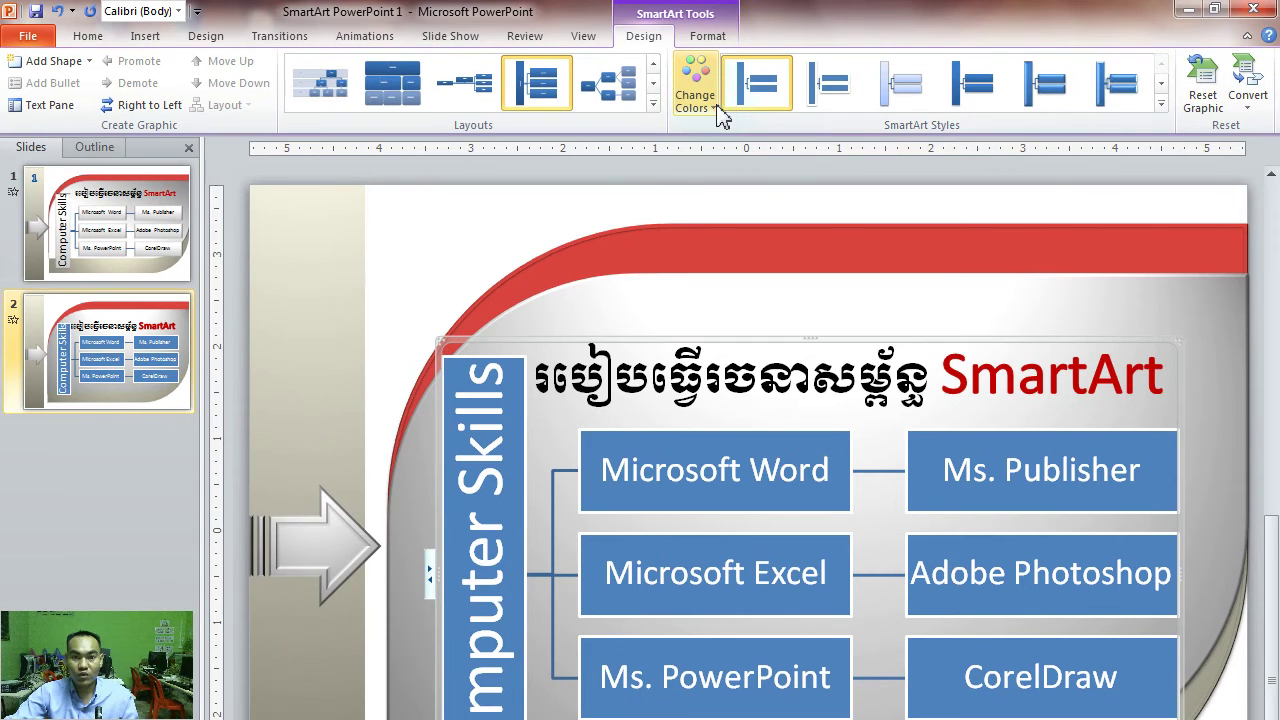
left_click(700, 100)
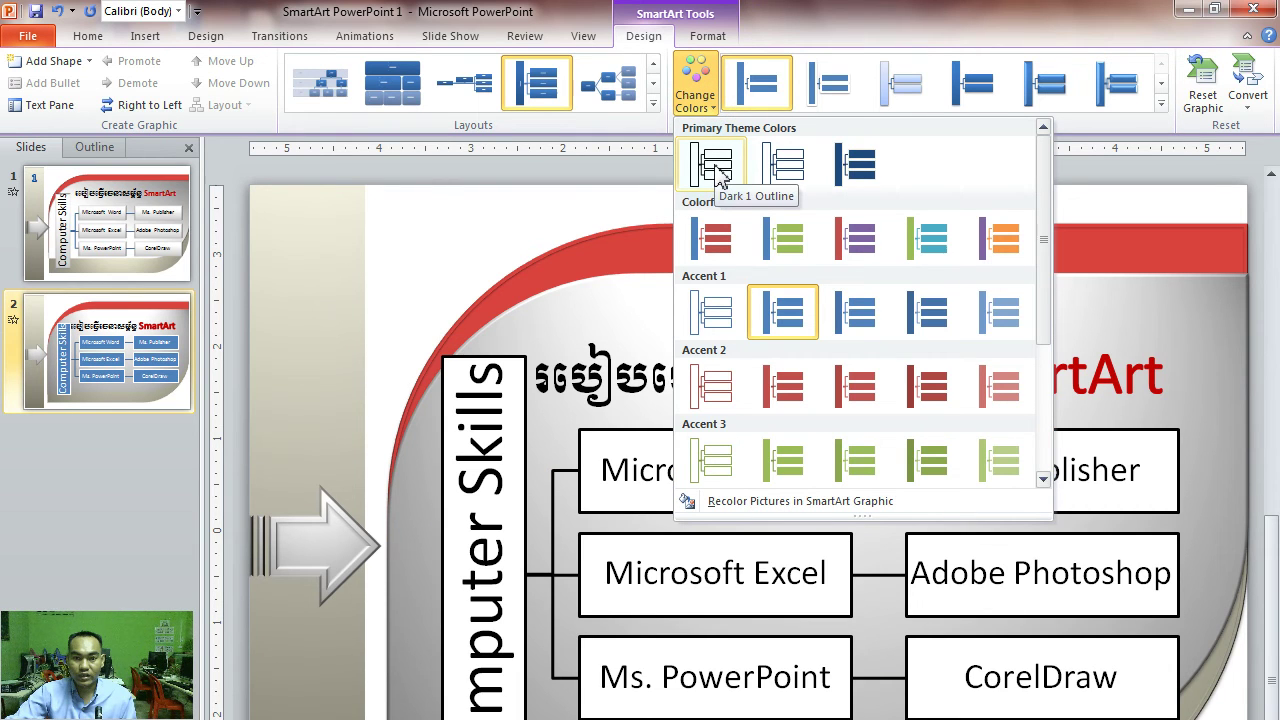
left_click(722, 172)
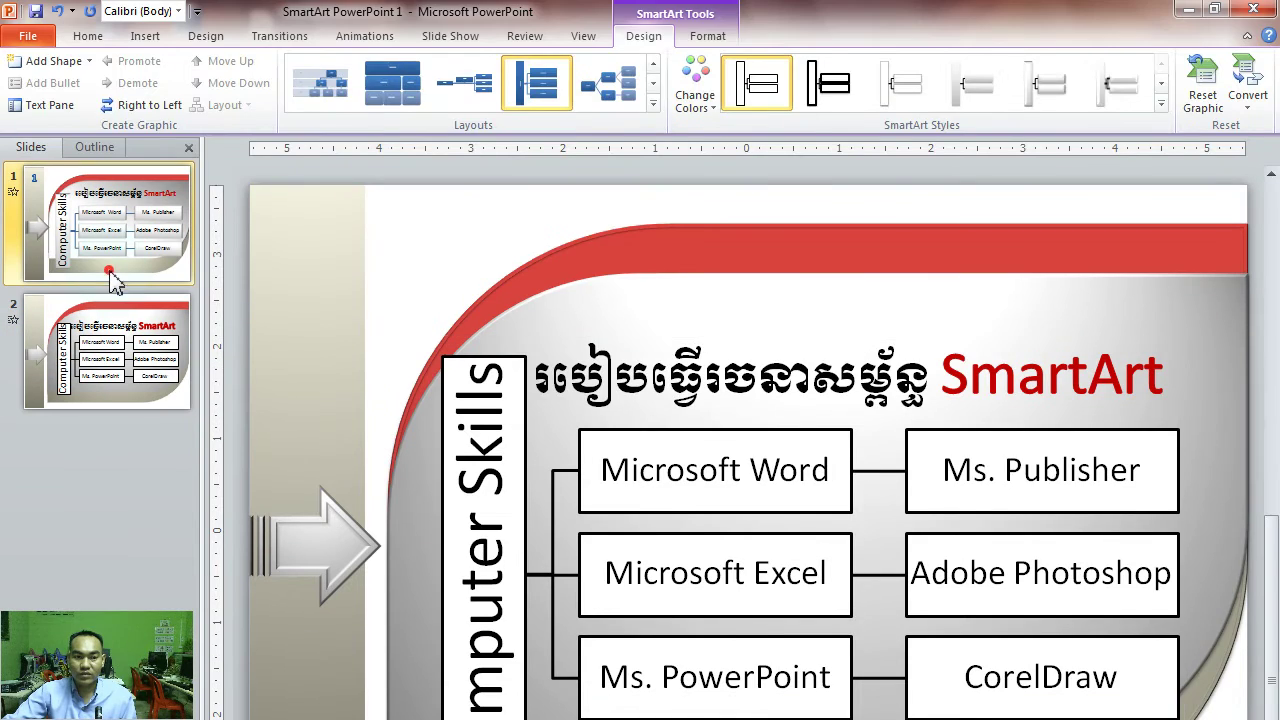
Return to slide 2, reselect the diagram and expand the full SmartArt Styles gallery
left_click(109, 257)
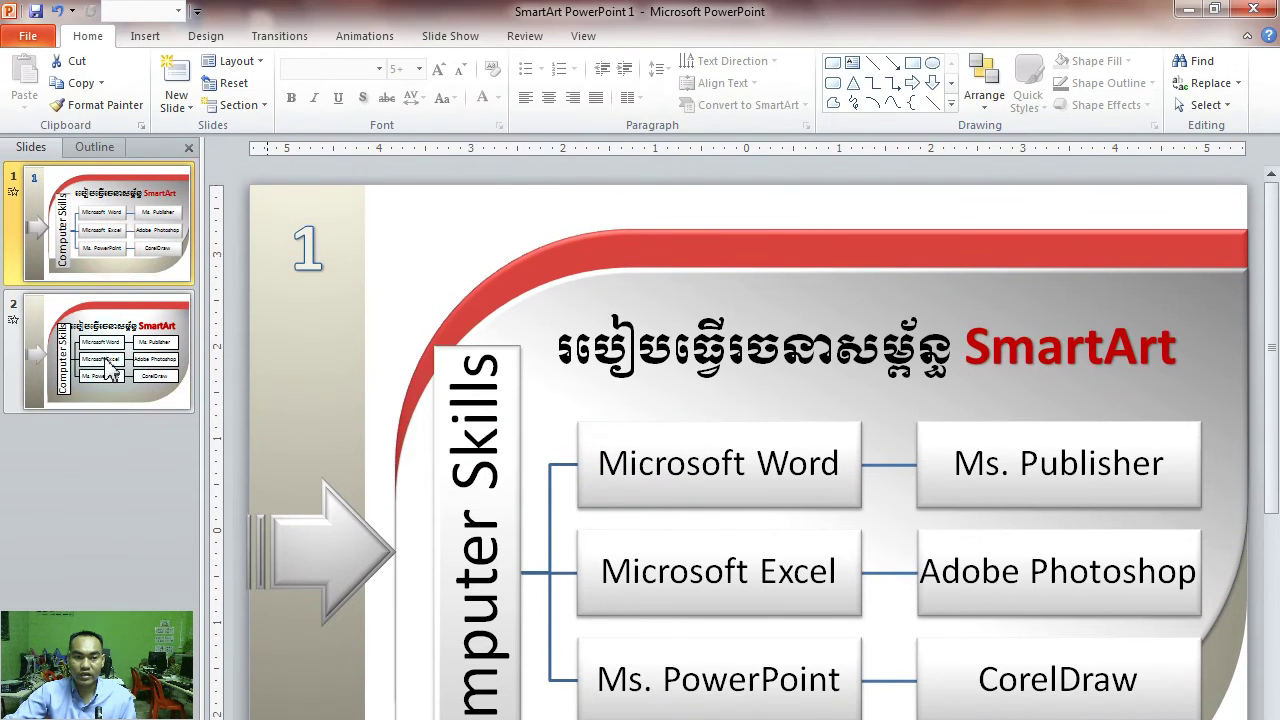
key("Down")
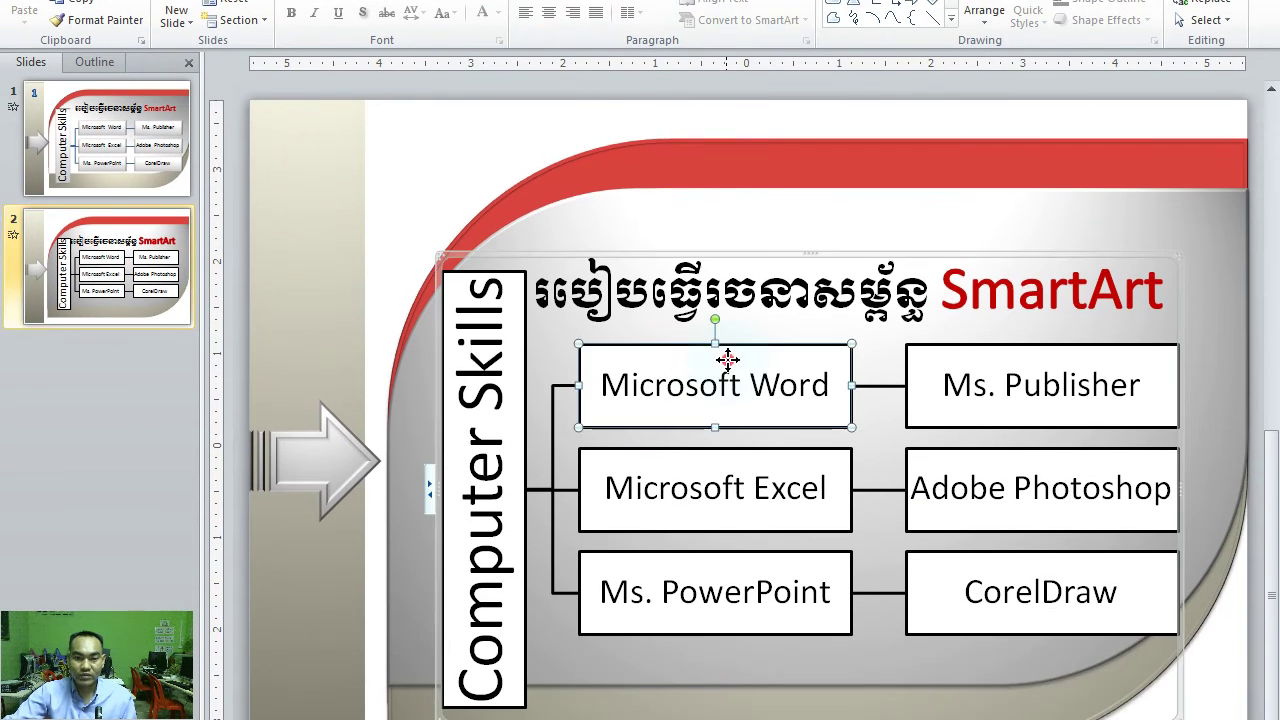
left_click(727, 445)
left_click(643, 36)
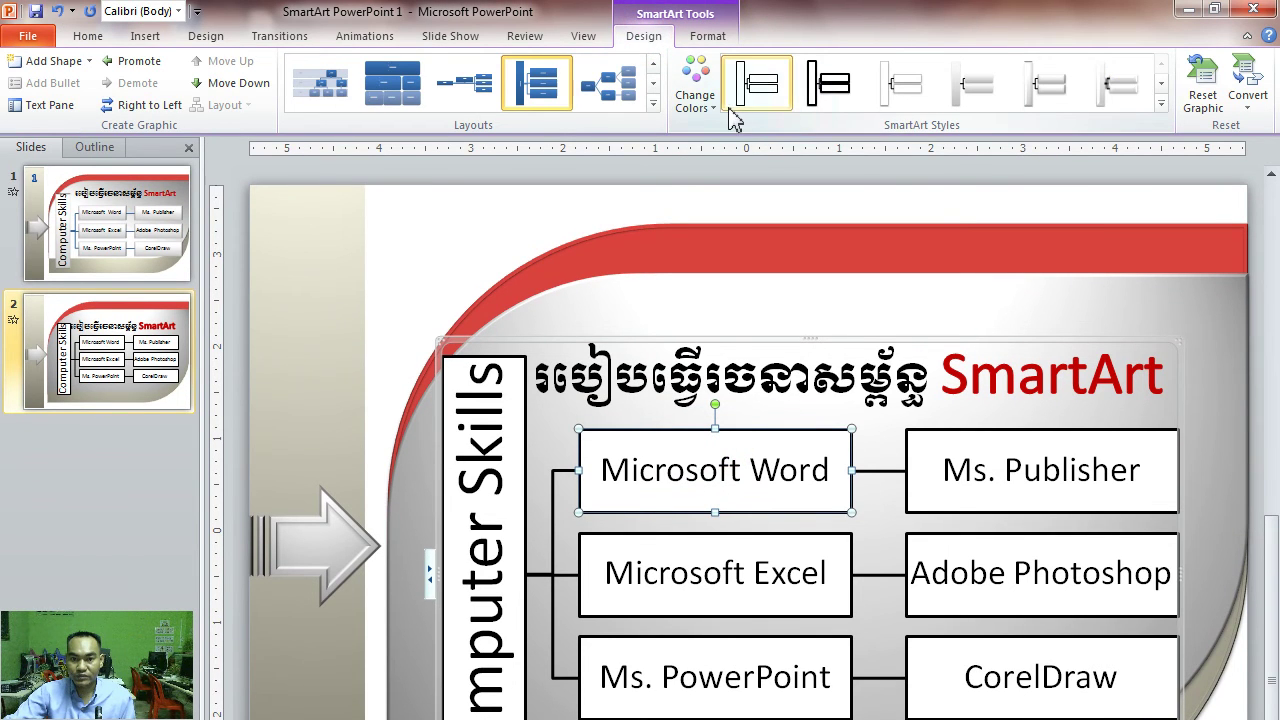
left_click(1160, 108)
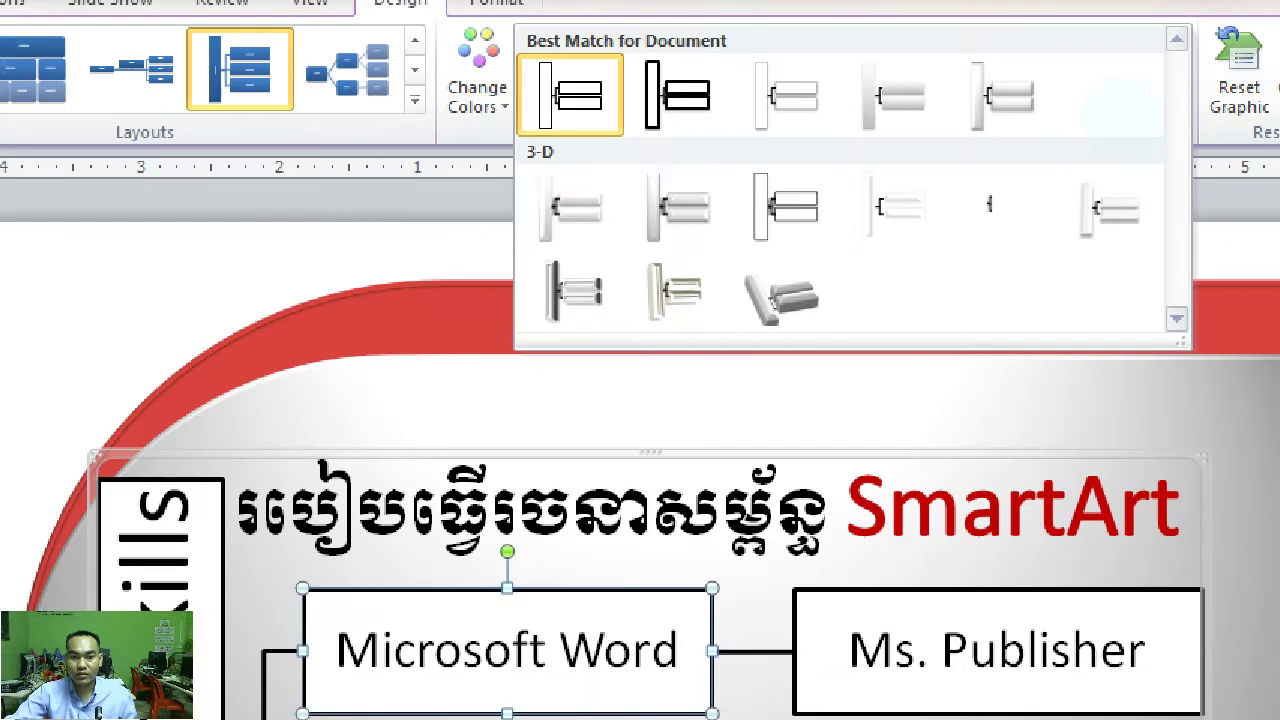
Apply the 3-D Inset style from the SmartArt Styles gallery
left_click_drag(528, 72, 1136, 330)
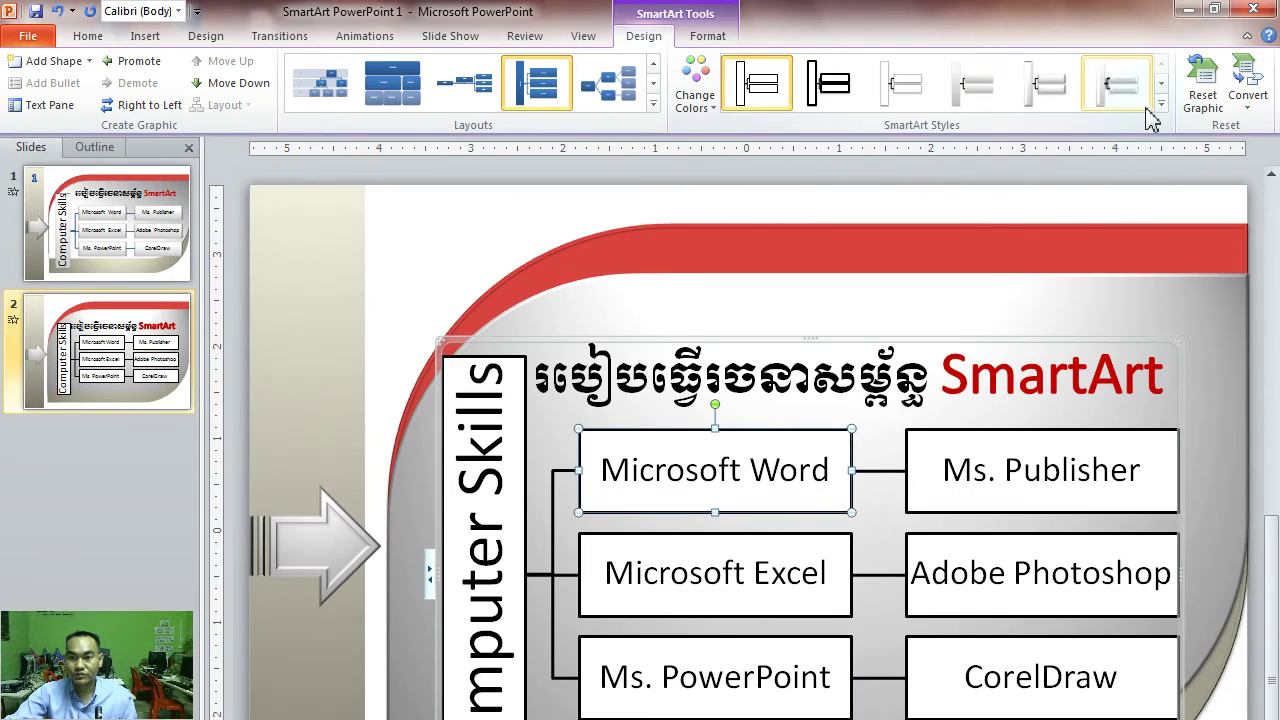
left_click(1158, 110)
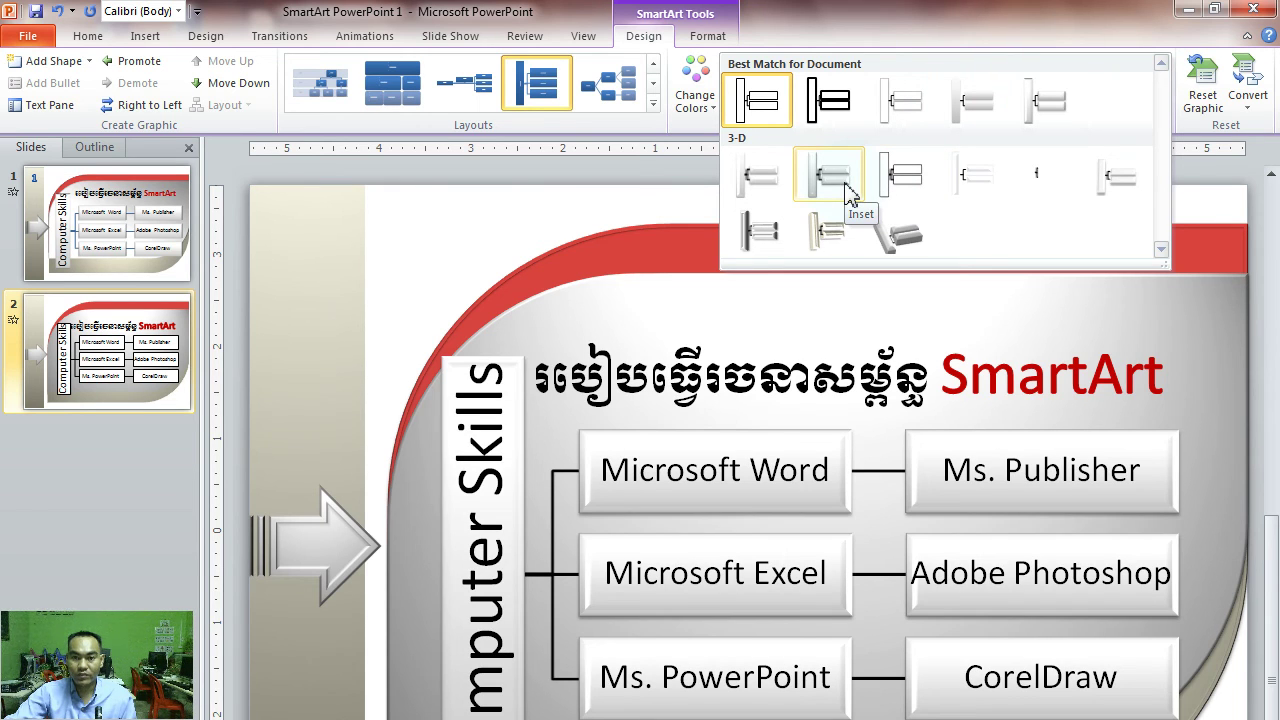
left_click(845, 188)
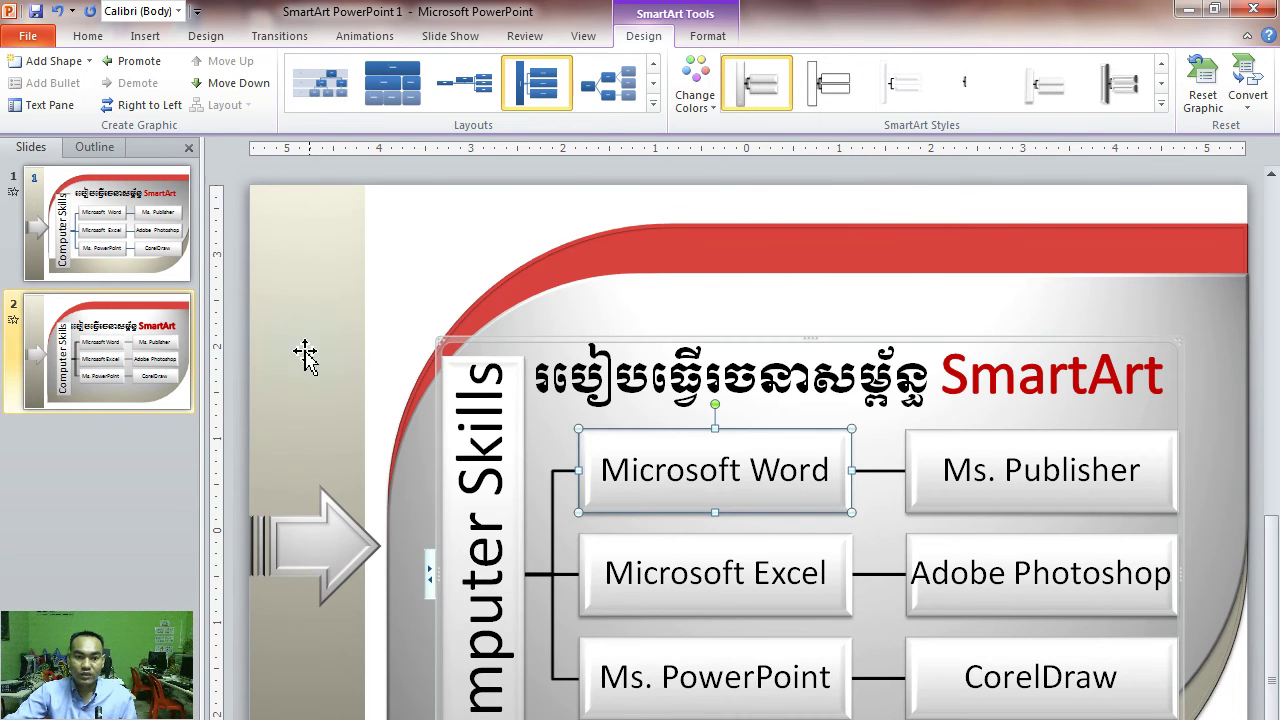
Deselect the diagram and compare slide 2's restyled diagram with slide 1
left_click(296, 328)
left_click(105, 252)
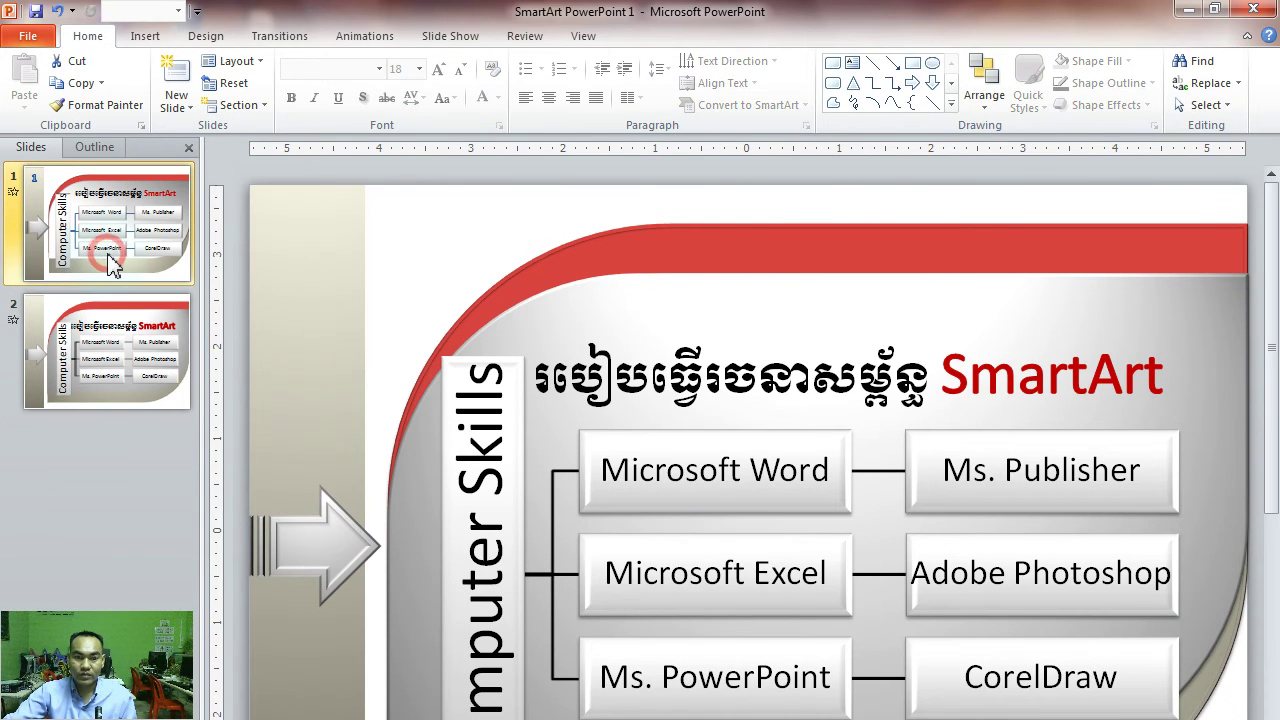
left_click(88, 355)
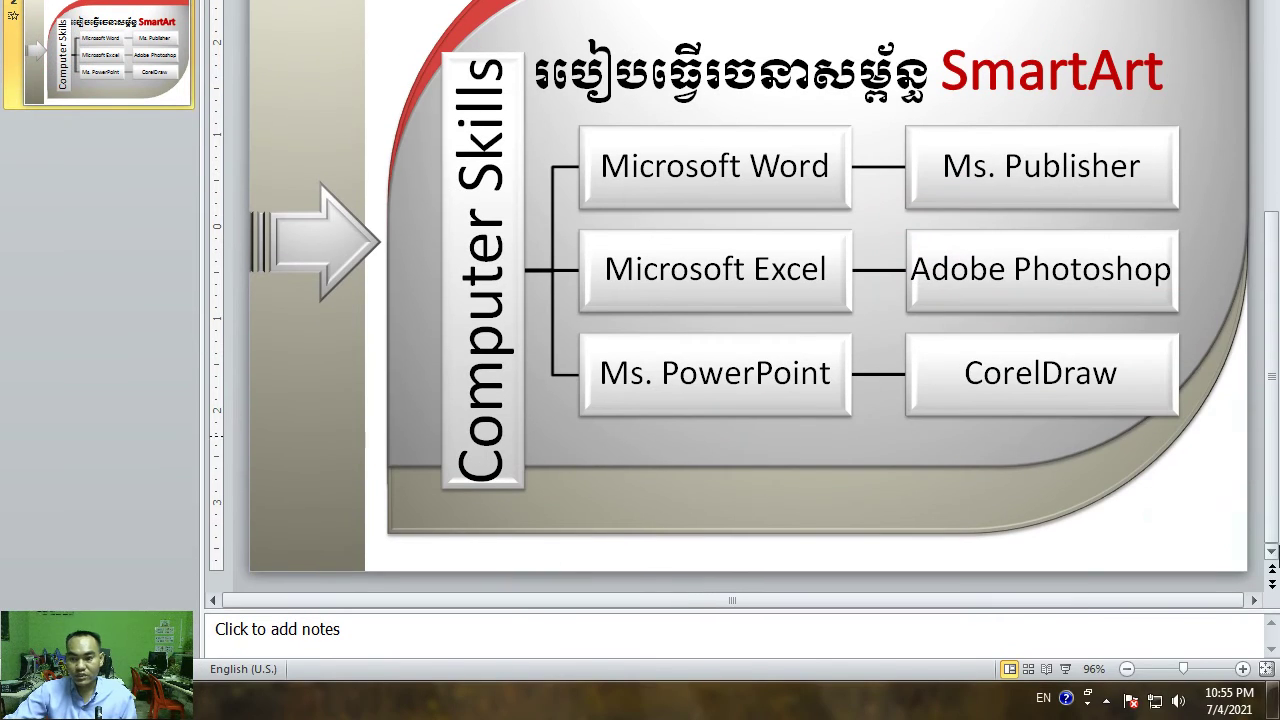
left_click(1178, 580)
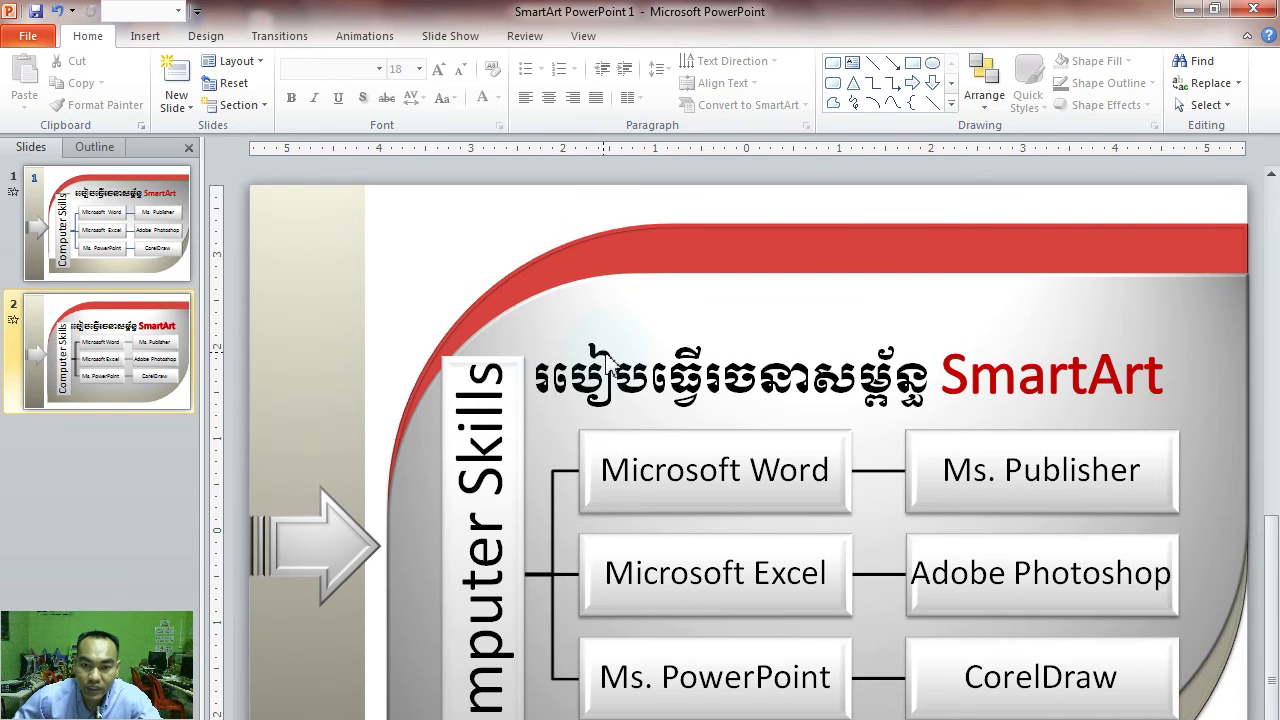
left_click(688, 350)
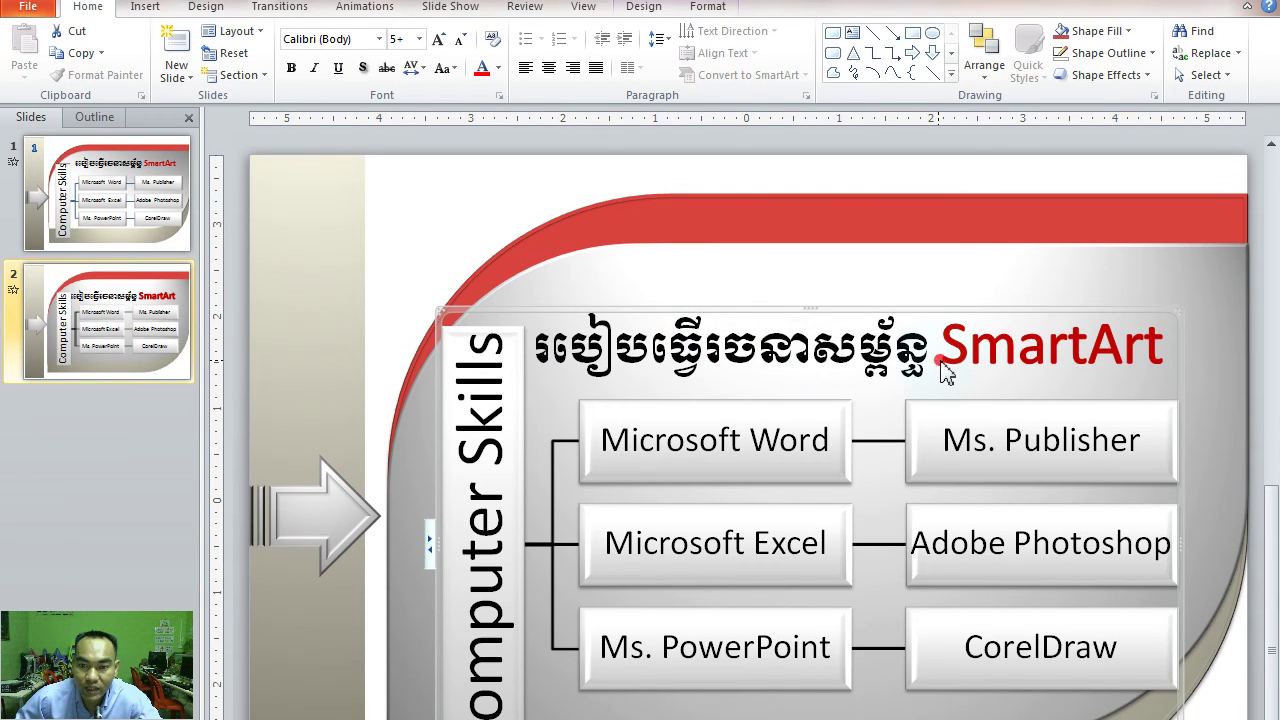
left_click(900, 383)
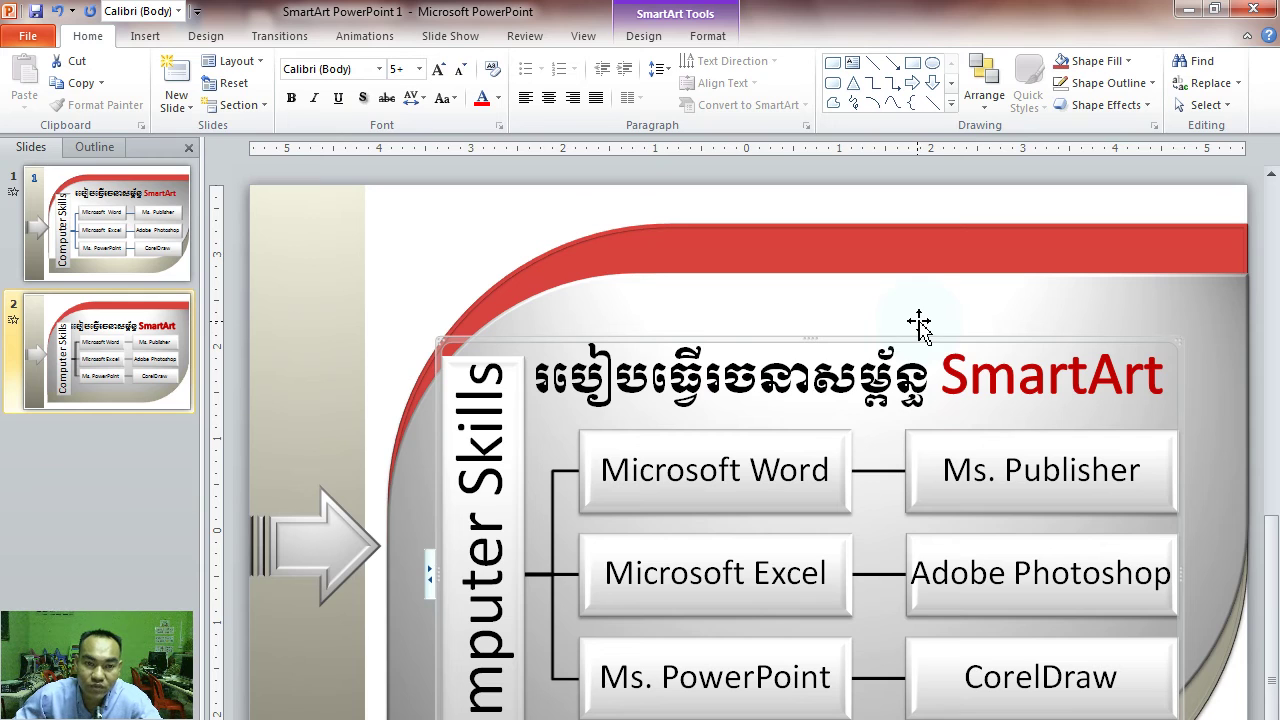
left_click(419, 169)
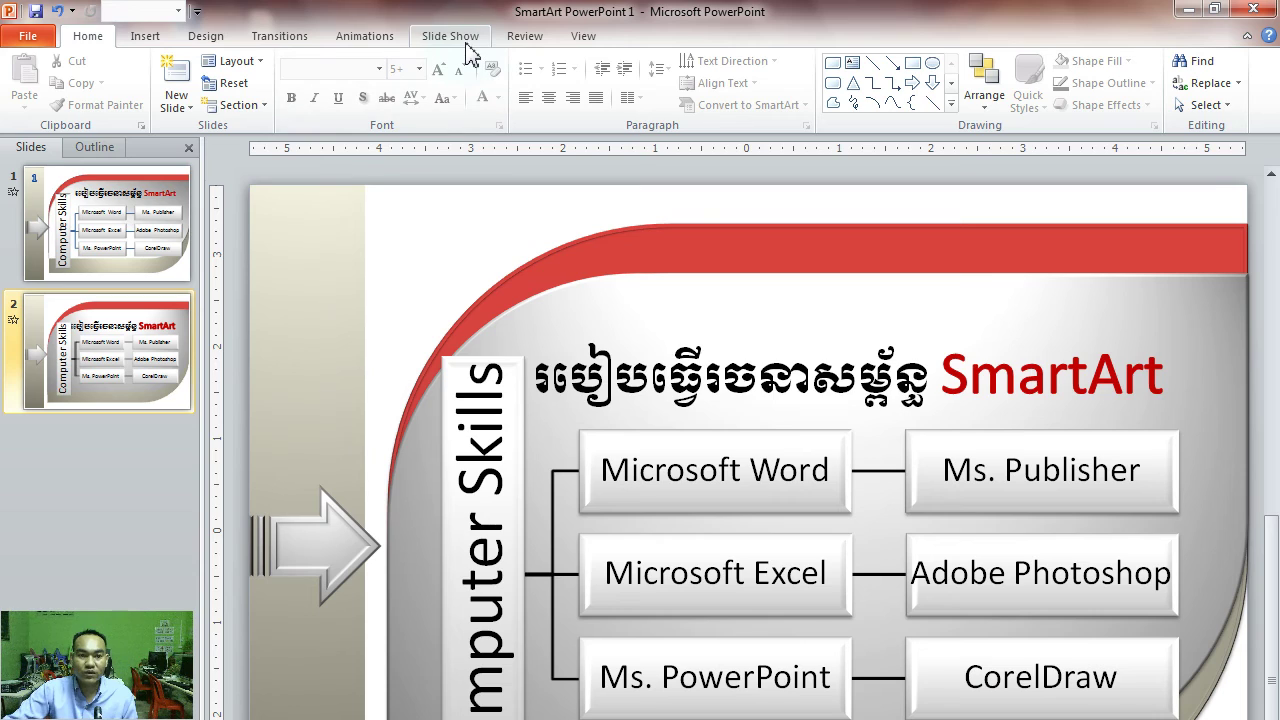
left_click(452, 37)
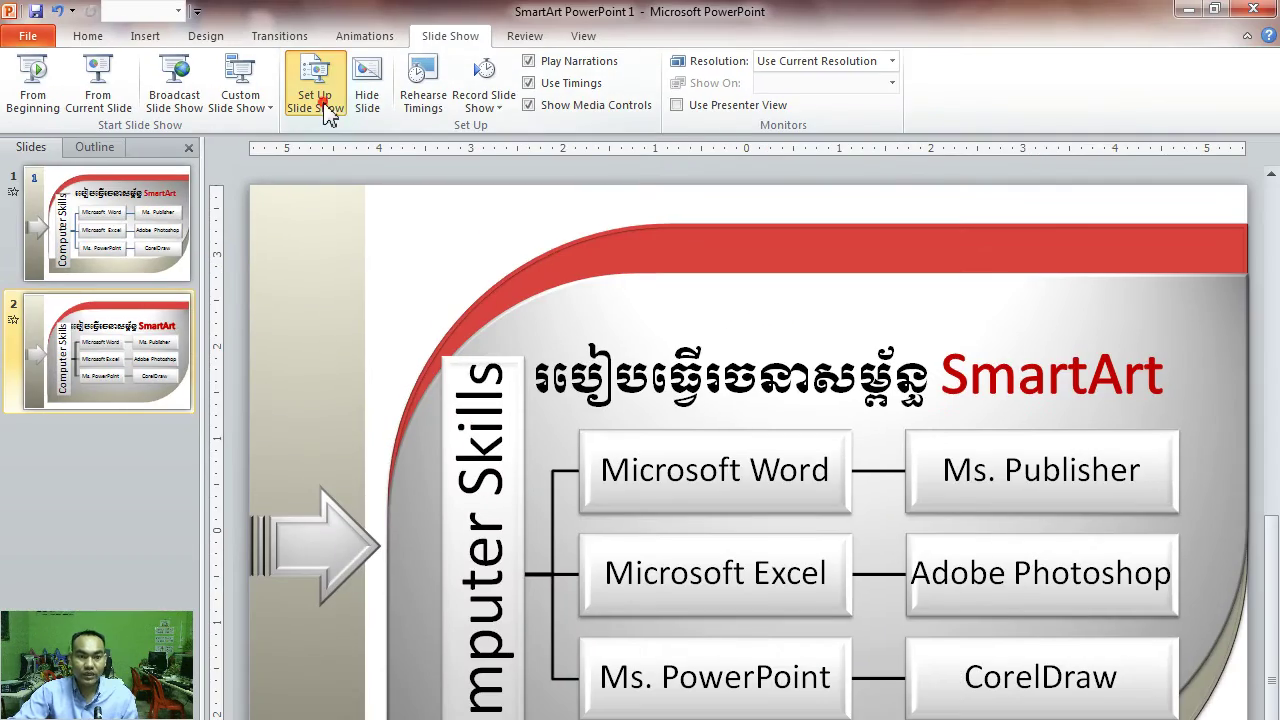
Limit the slide show to slides 1 through 2 and confirm the setup
left_click(318, 100)
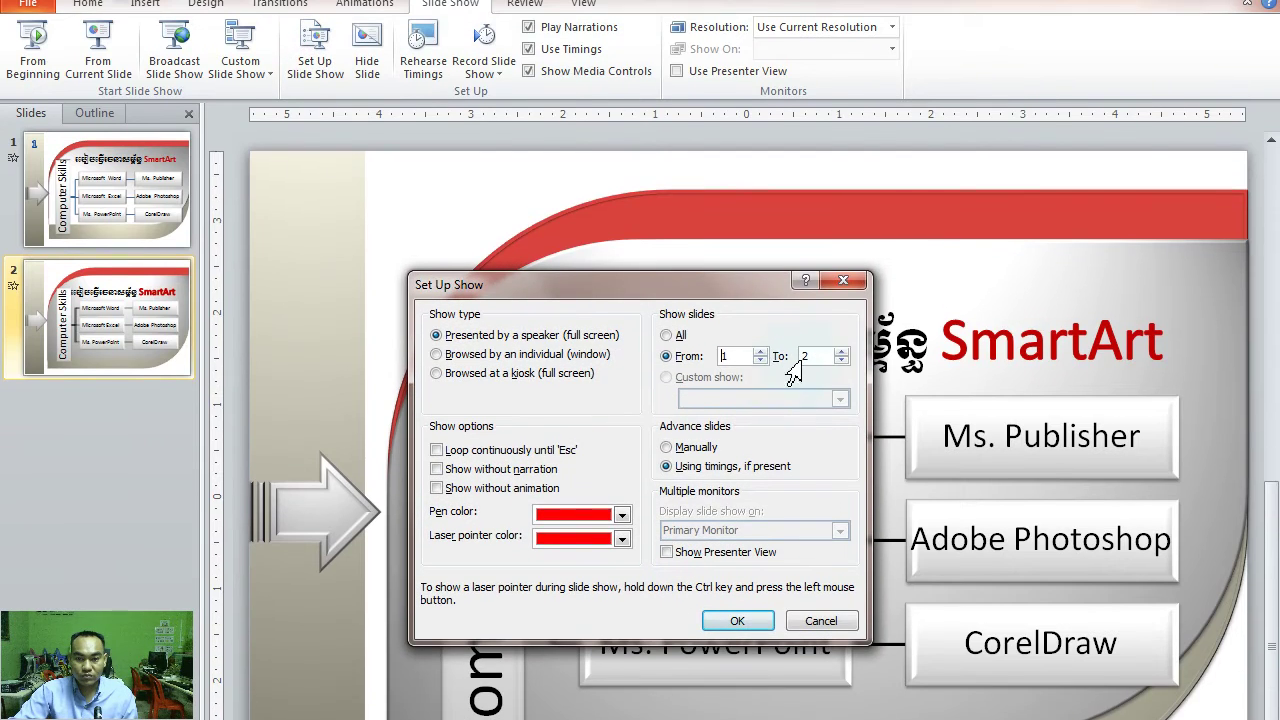
left_click(737, 360)
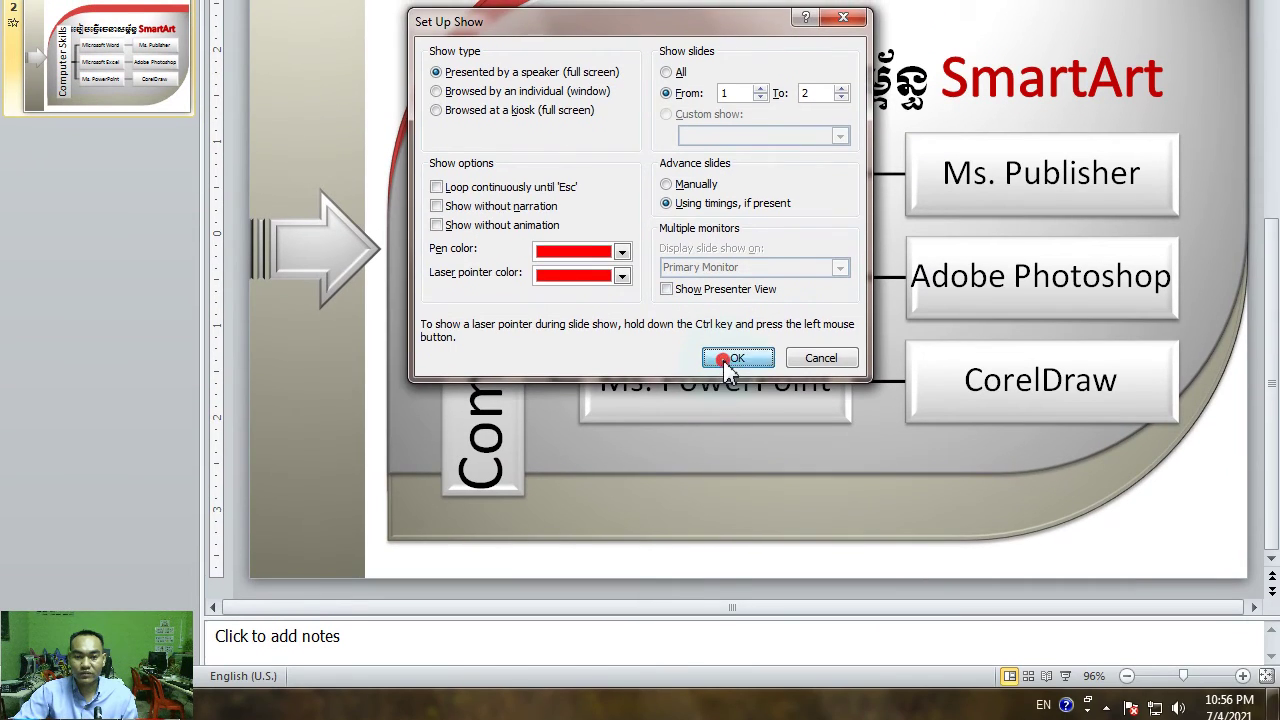
left_click(734, 354)
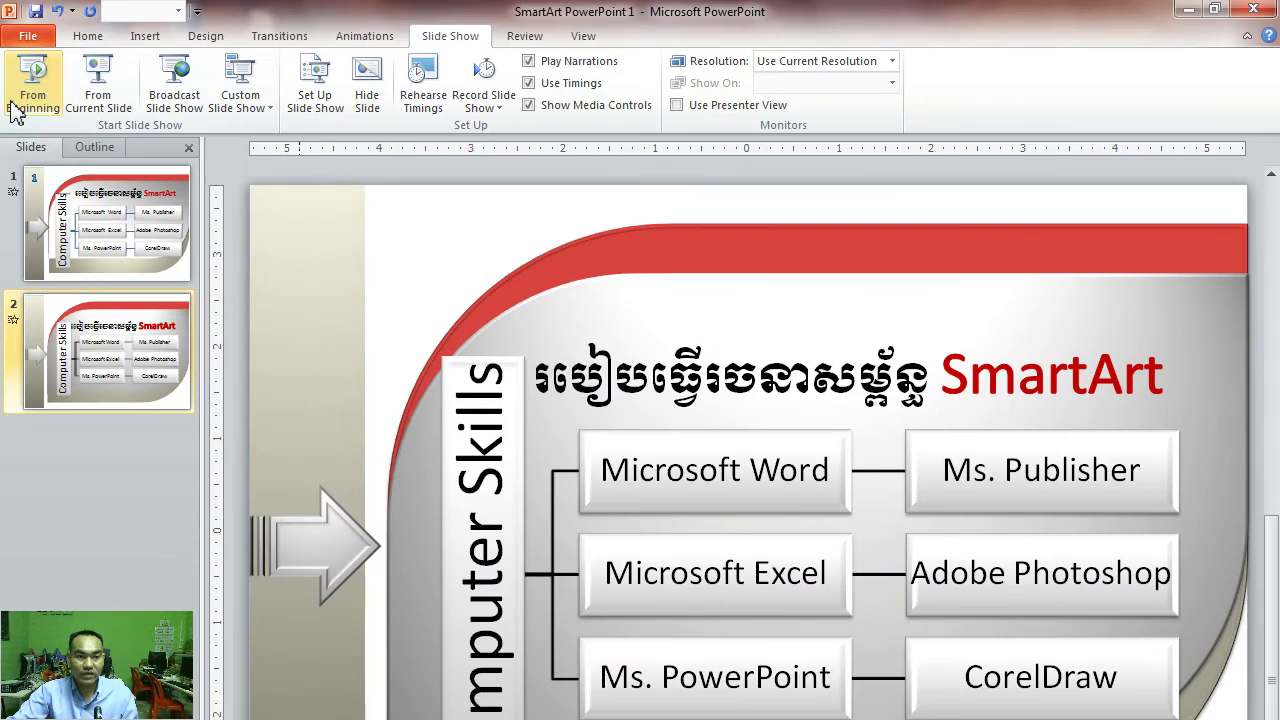
Run the slide show from the beginning to its end and exit
left_click(23, 94)
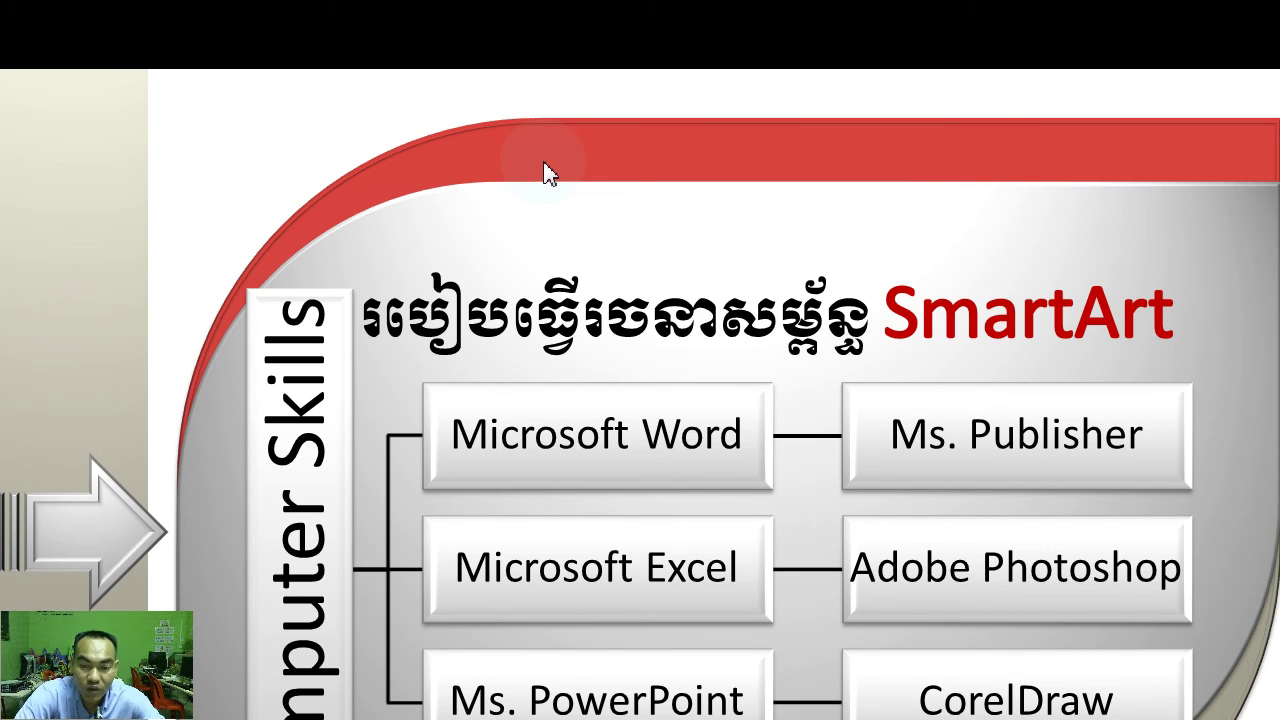
left_click(545, 166)
left_click(545, 165)
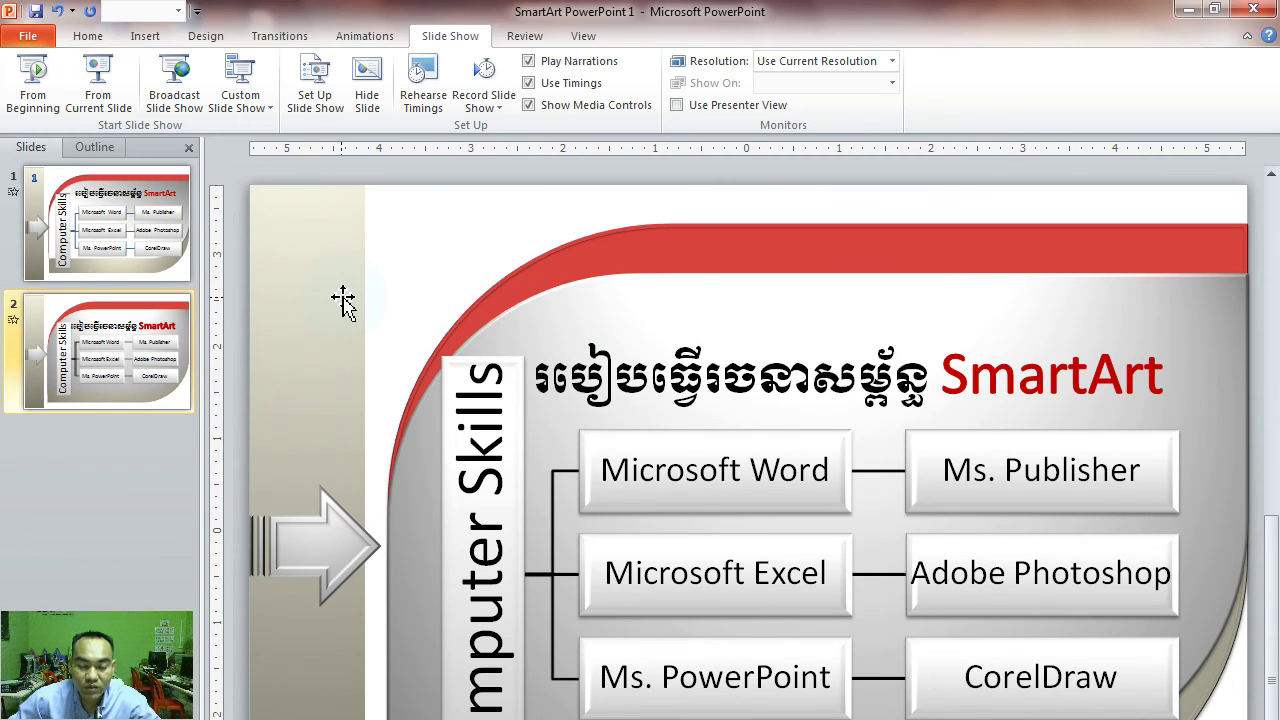
Replay the slide show from the beginning twice, advancing to slide 2's diagram
left_click(33, 110)
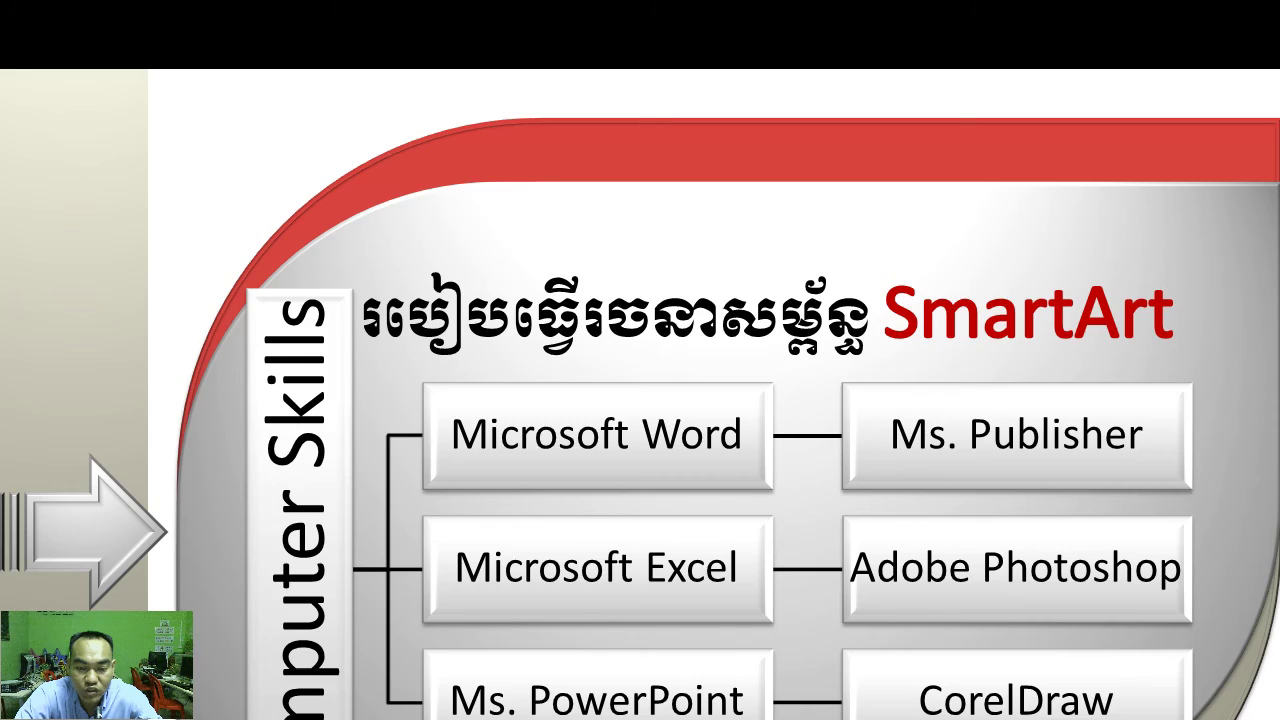
key("Right")
key("Escape")
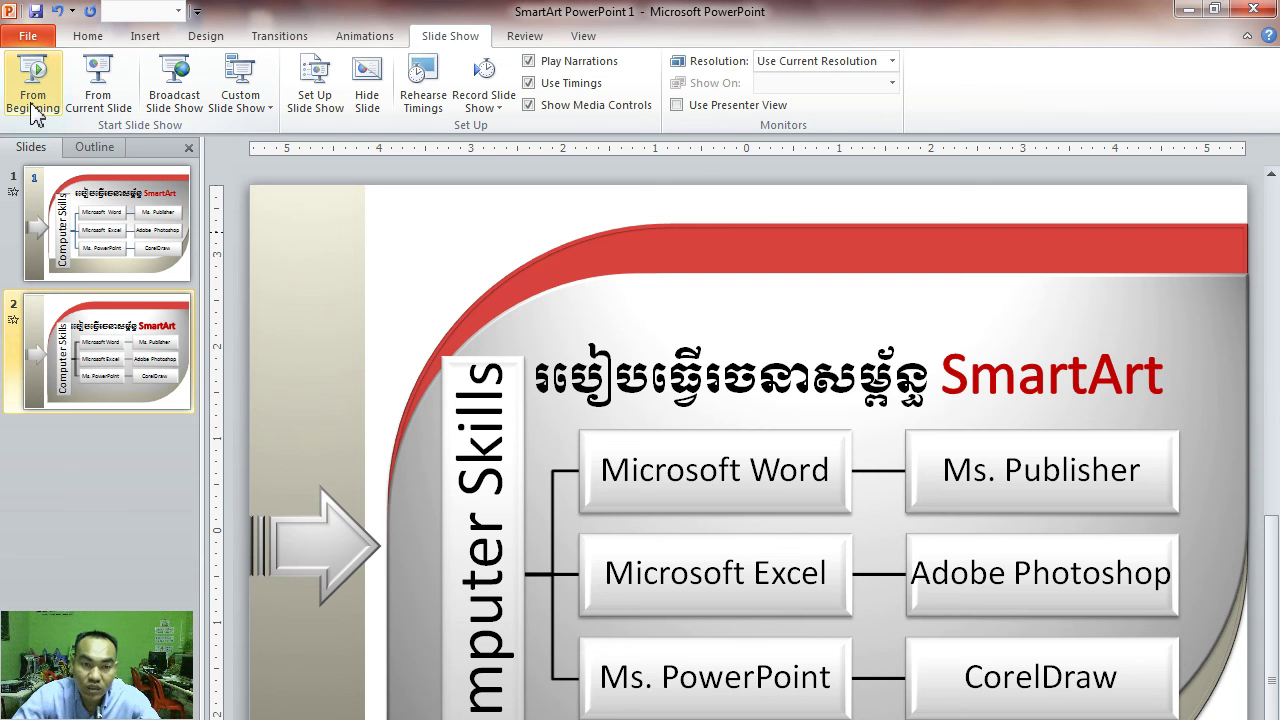
left_click(31, 110)
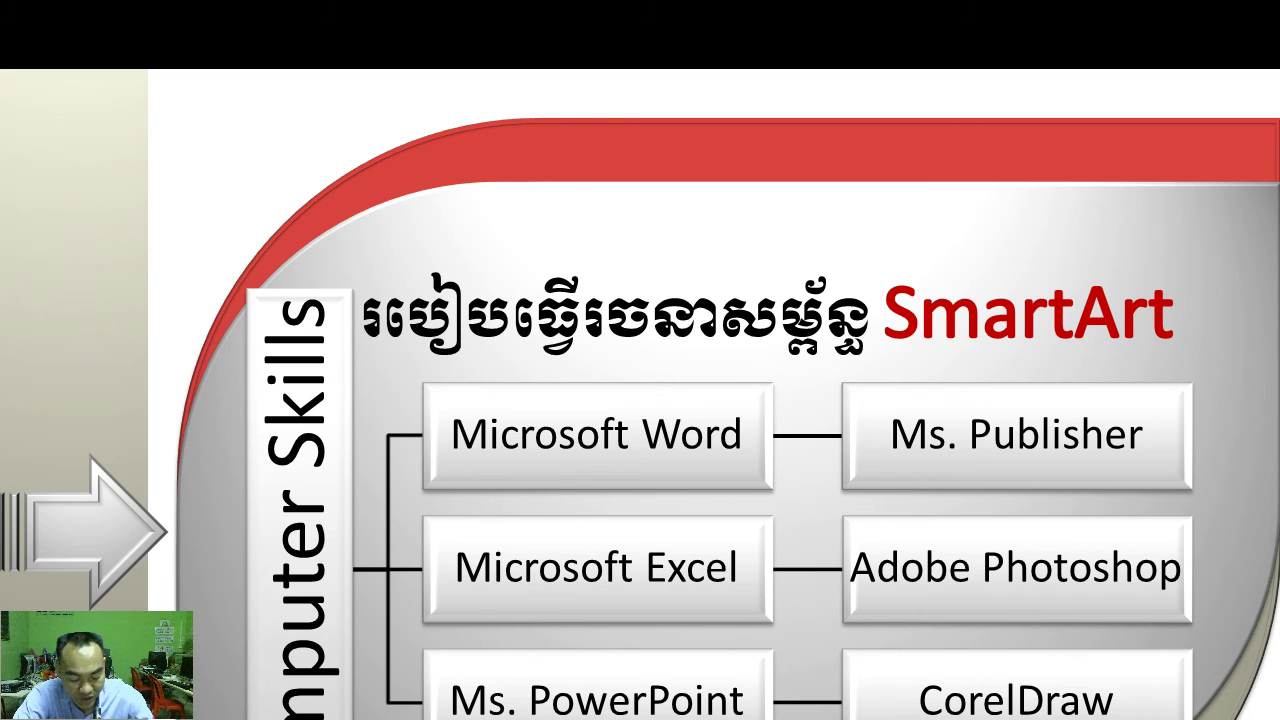
key("Right")
key("Right")
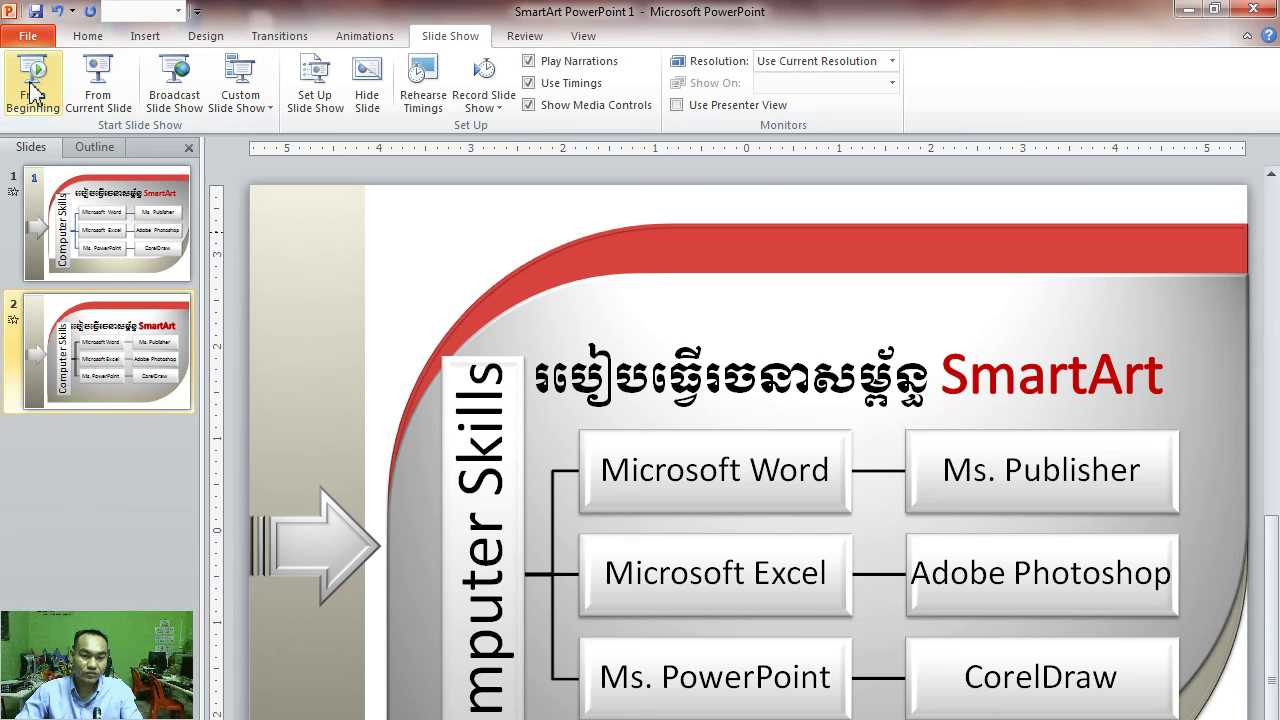